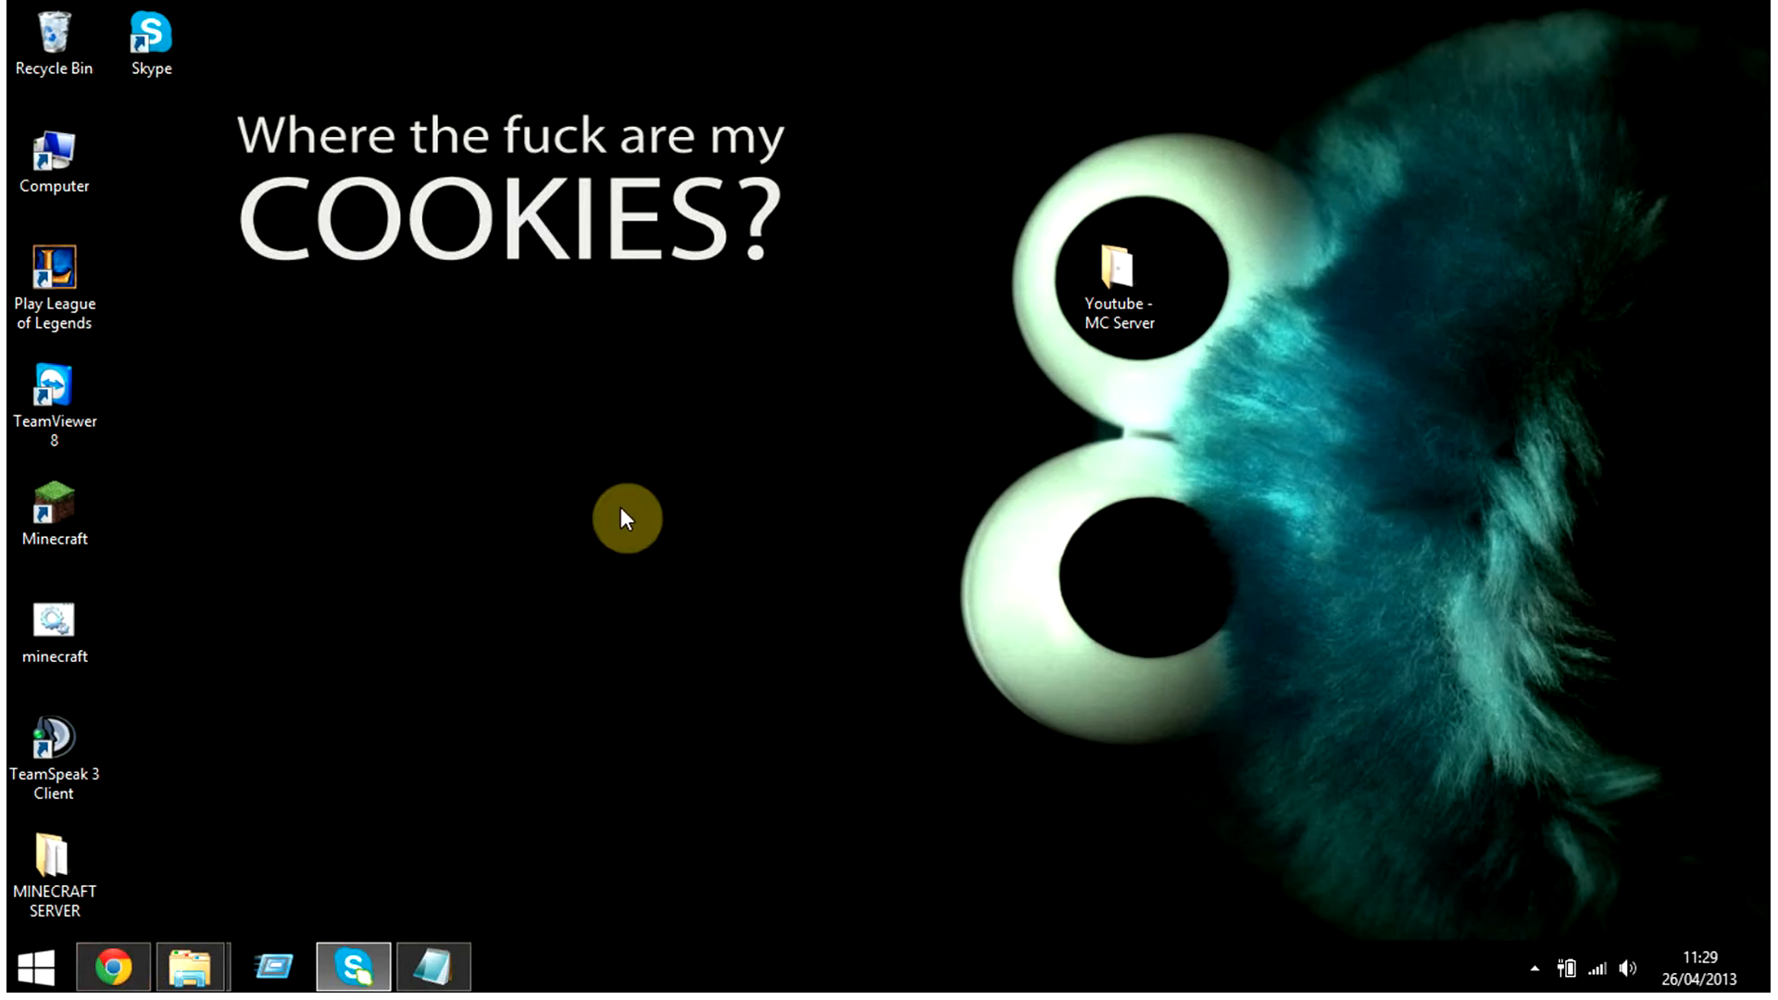
Step: Switch to Chrome and examine the CraftBukkit builds, versions and build types listed on the dl.bukkit.org downloads page
mouse_move(117, 969)
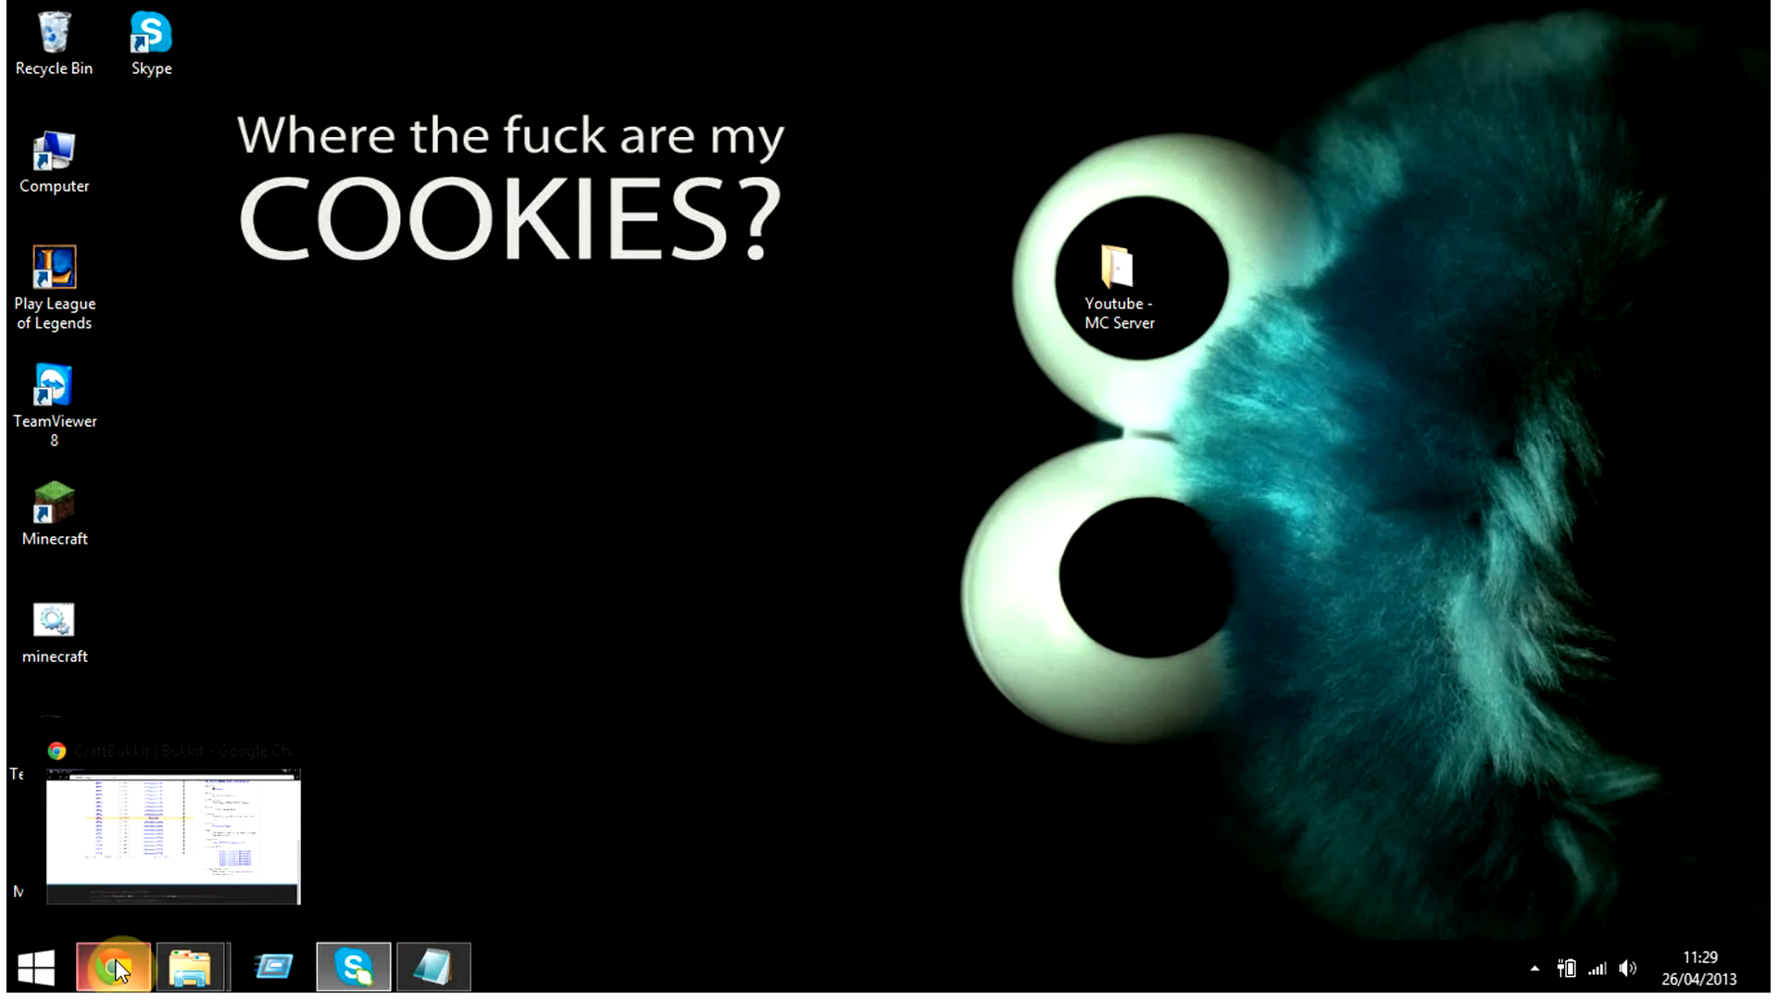
left_click(114, 968)
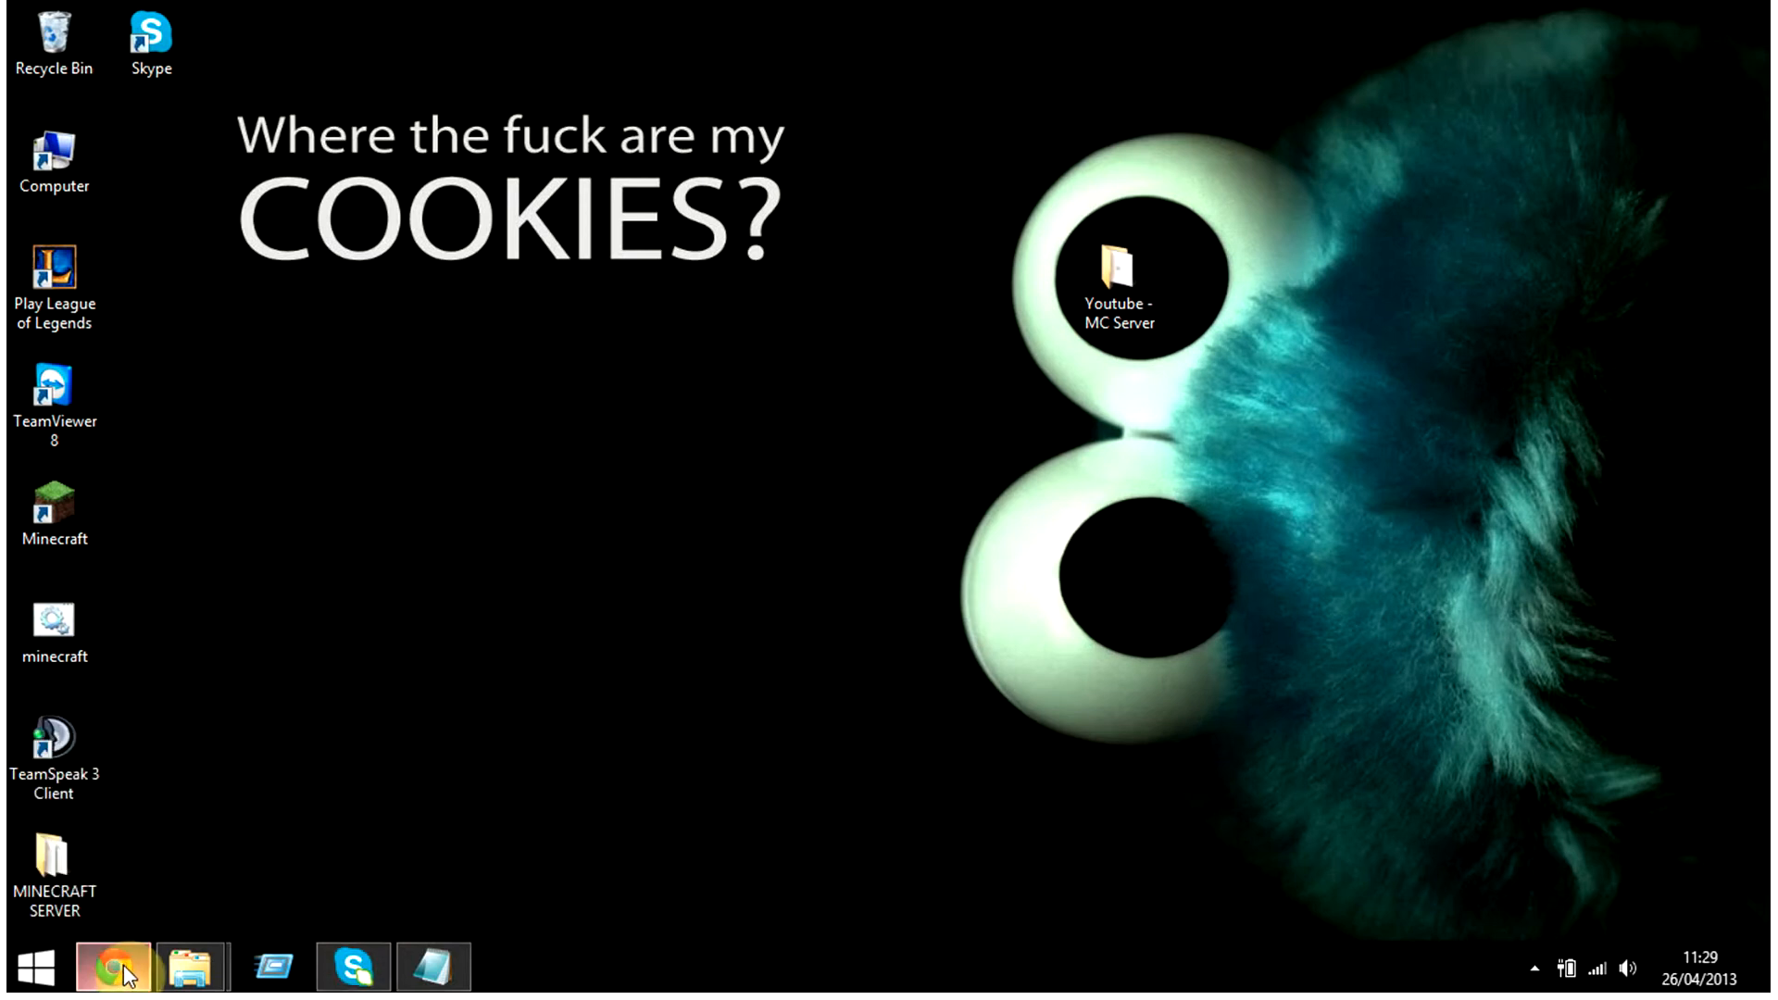
left_click(13, 516)
scroll(74, 389, "up", 8)
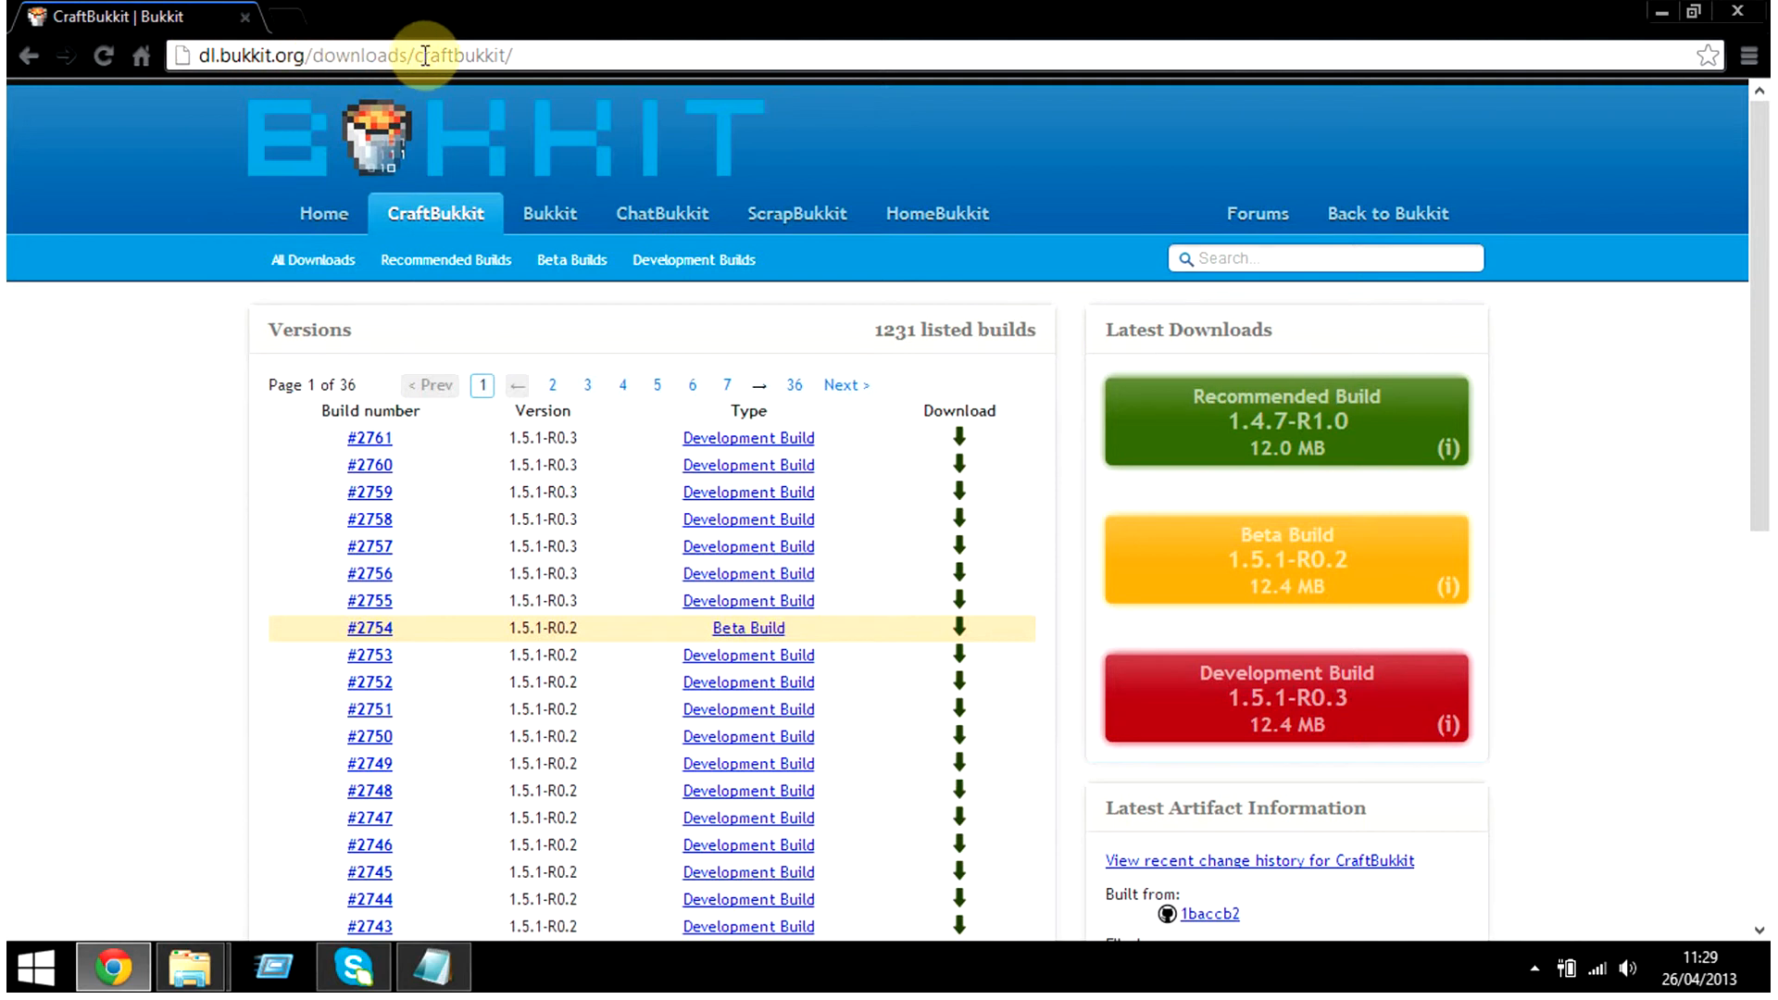
scroll(436, 349, "down", 8)
scroll(167, 510, "up", 8)
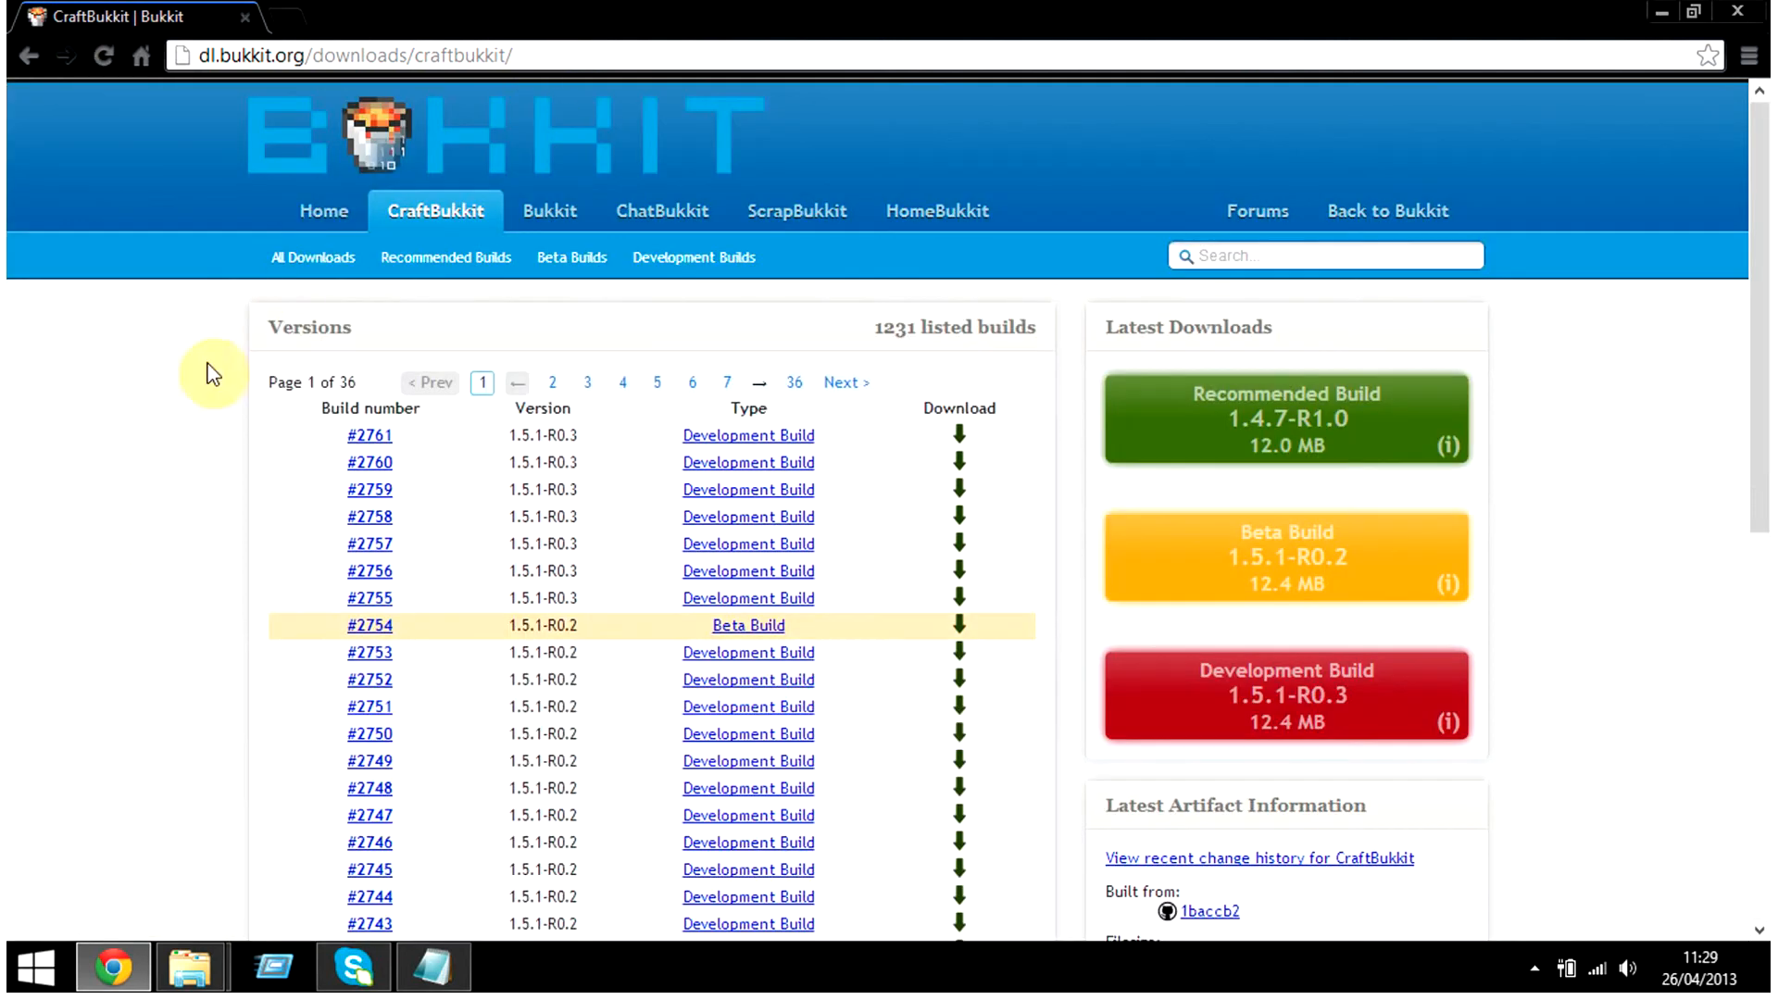
scroll(204, 628, "down", 8)
scroll(259, 489, "up", 1)
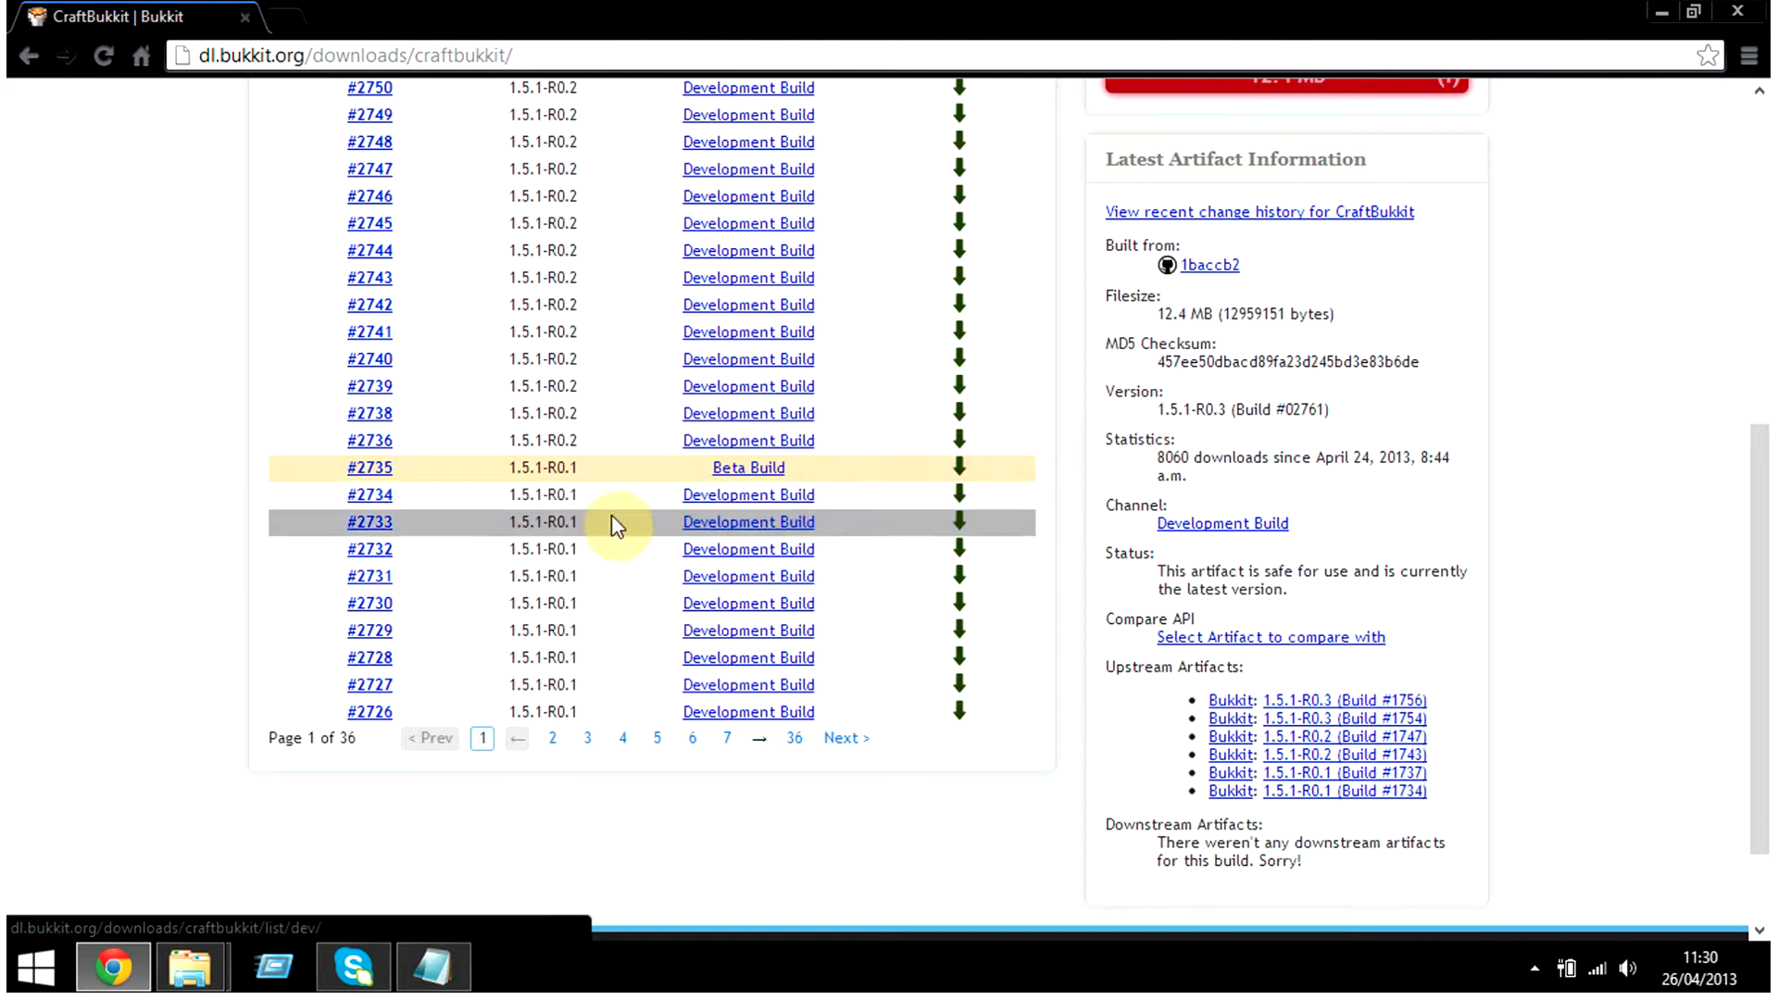
scroll(611, 515, "up", 4)
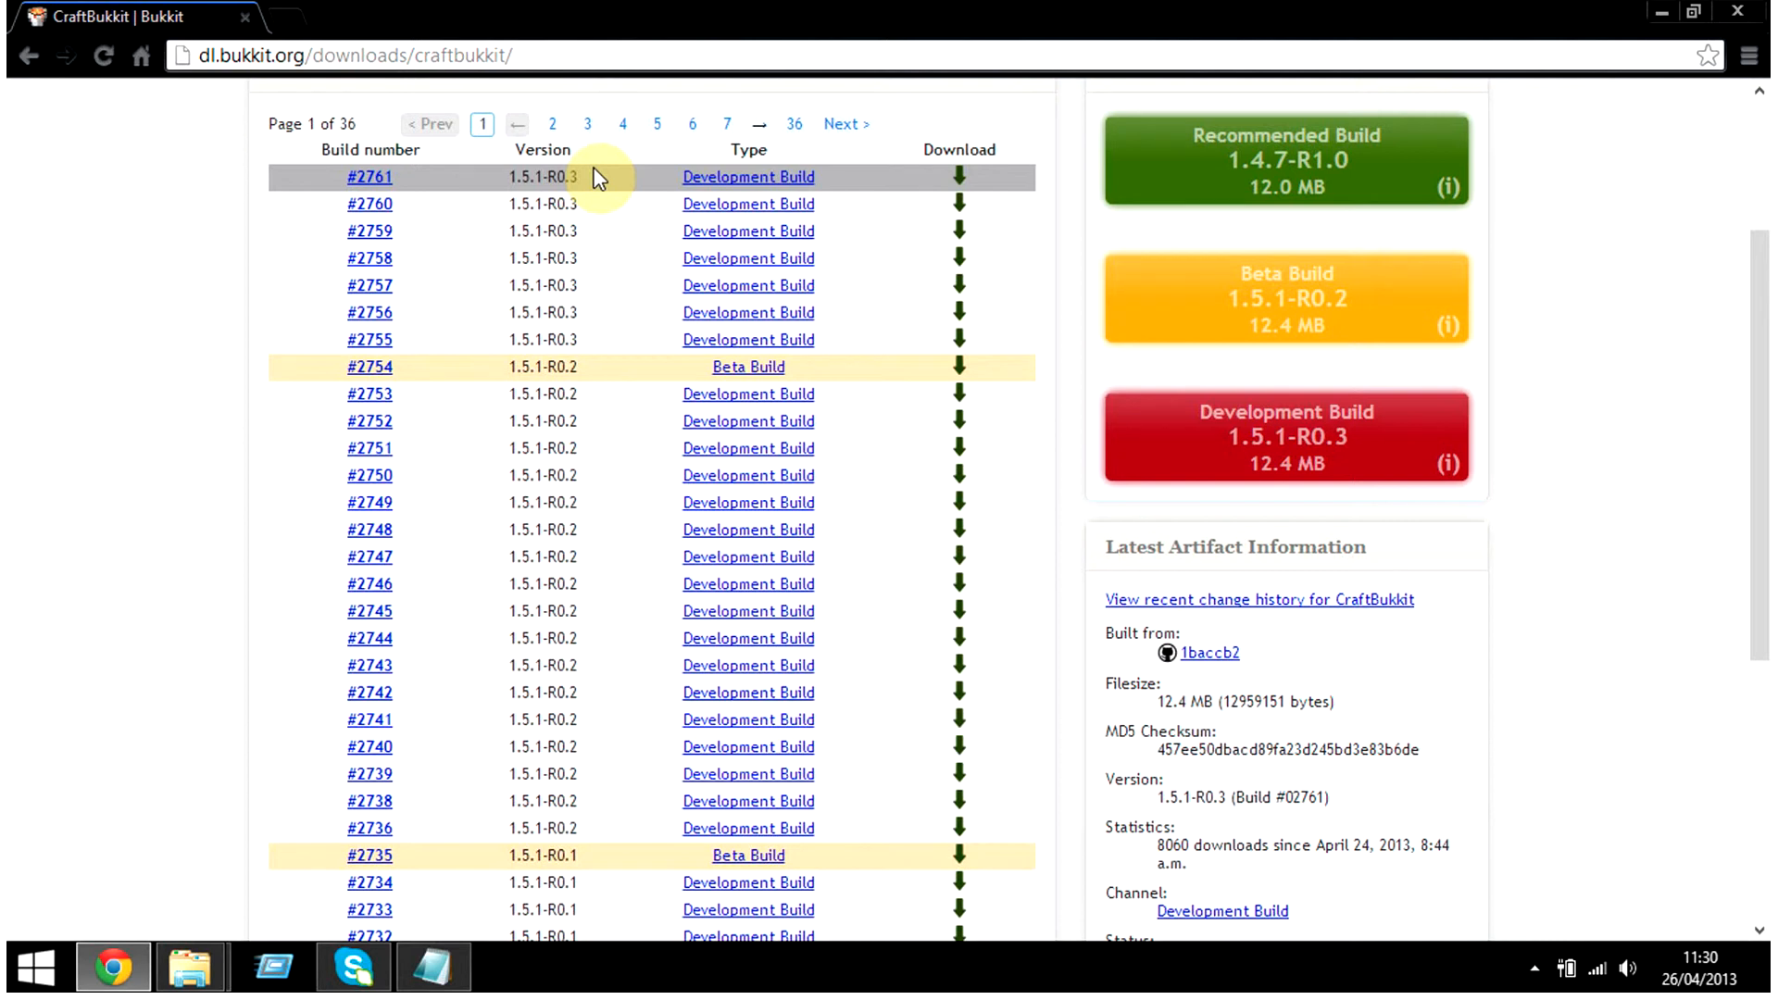
Step: Start downloading CraftBukkit 1.5.1-R0.1 development build #2734 and discard the download
scroll(648, 444, "down", 4)
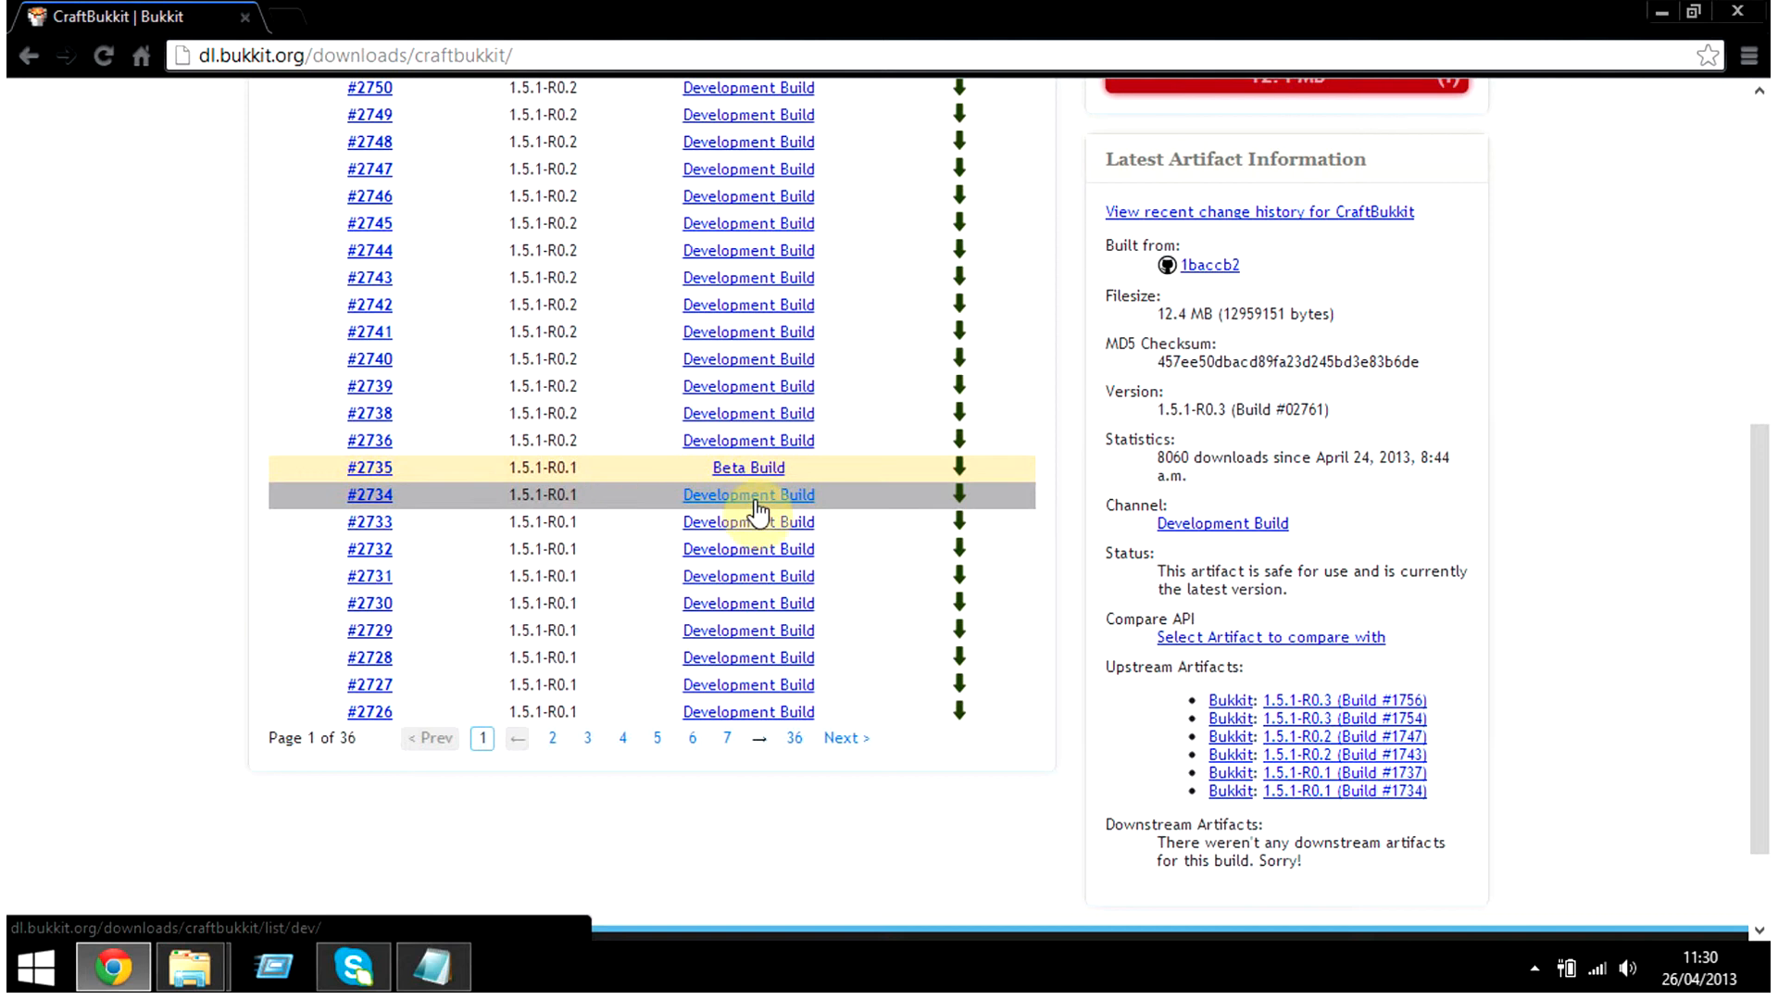
left_click(960, 500)
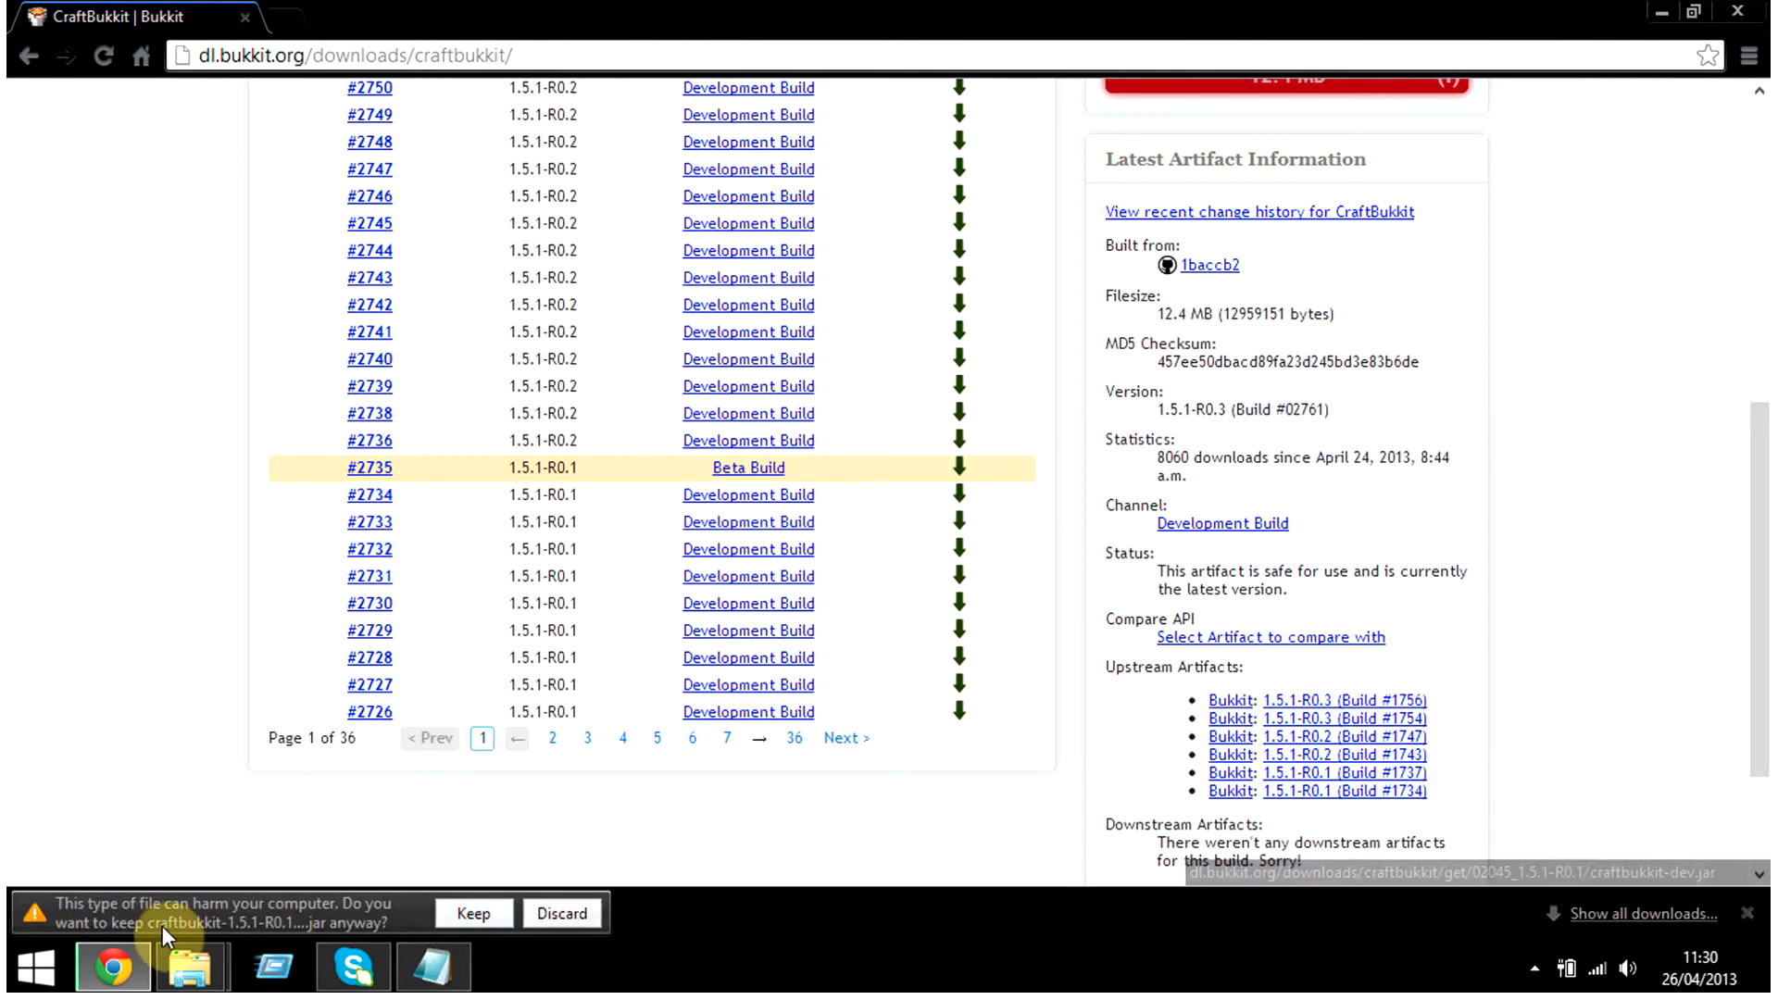
left_click(578, 912)
Step: Minimize the browser, open the Youtube - MC Server folder and run the craftbukkit jar file to generate the server files
mouse_move(1765, 7)
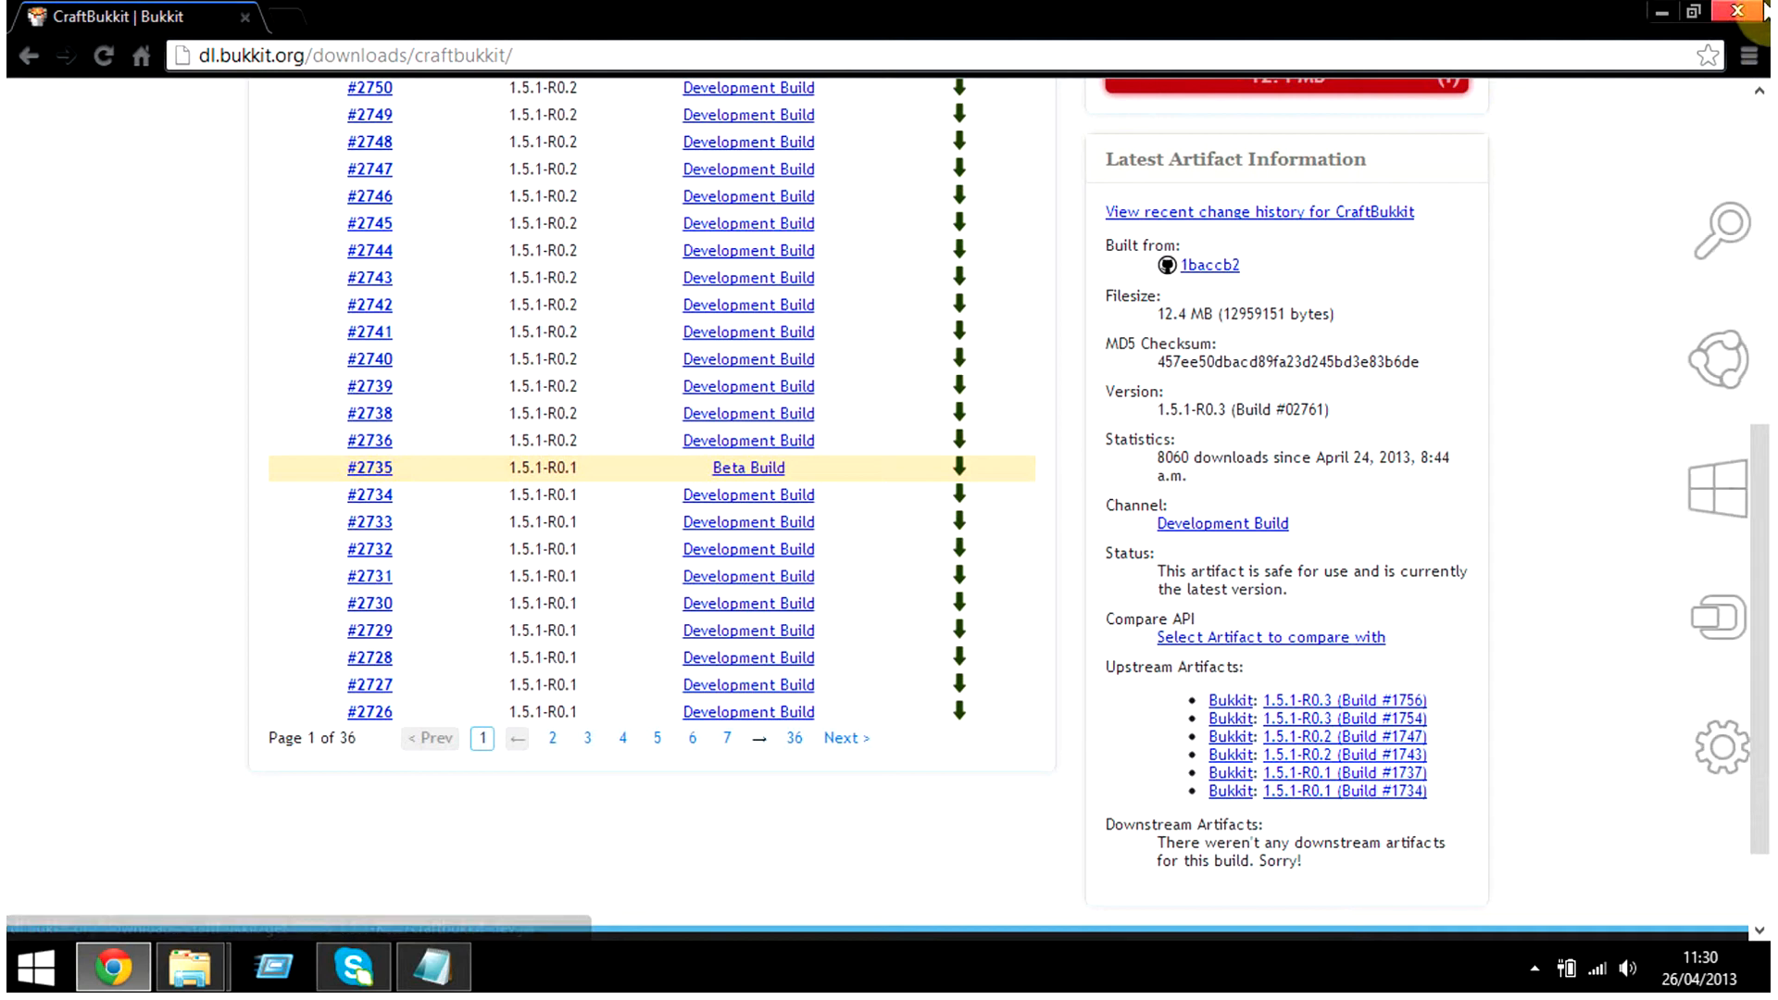
left_click(1657, 11)
left_click(1149, 262)
left_click(734, 305)
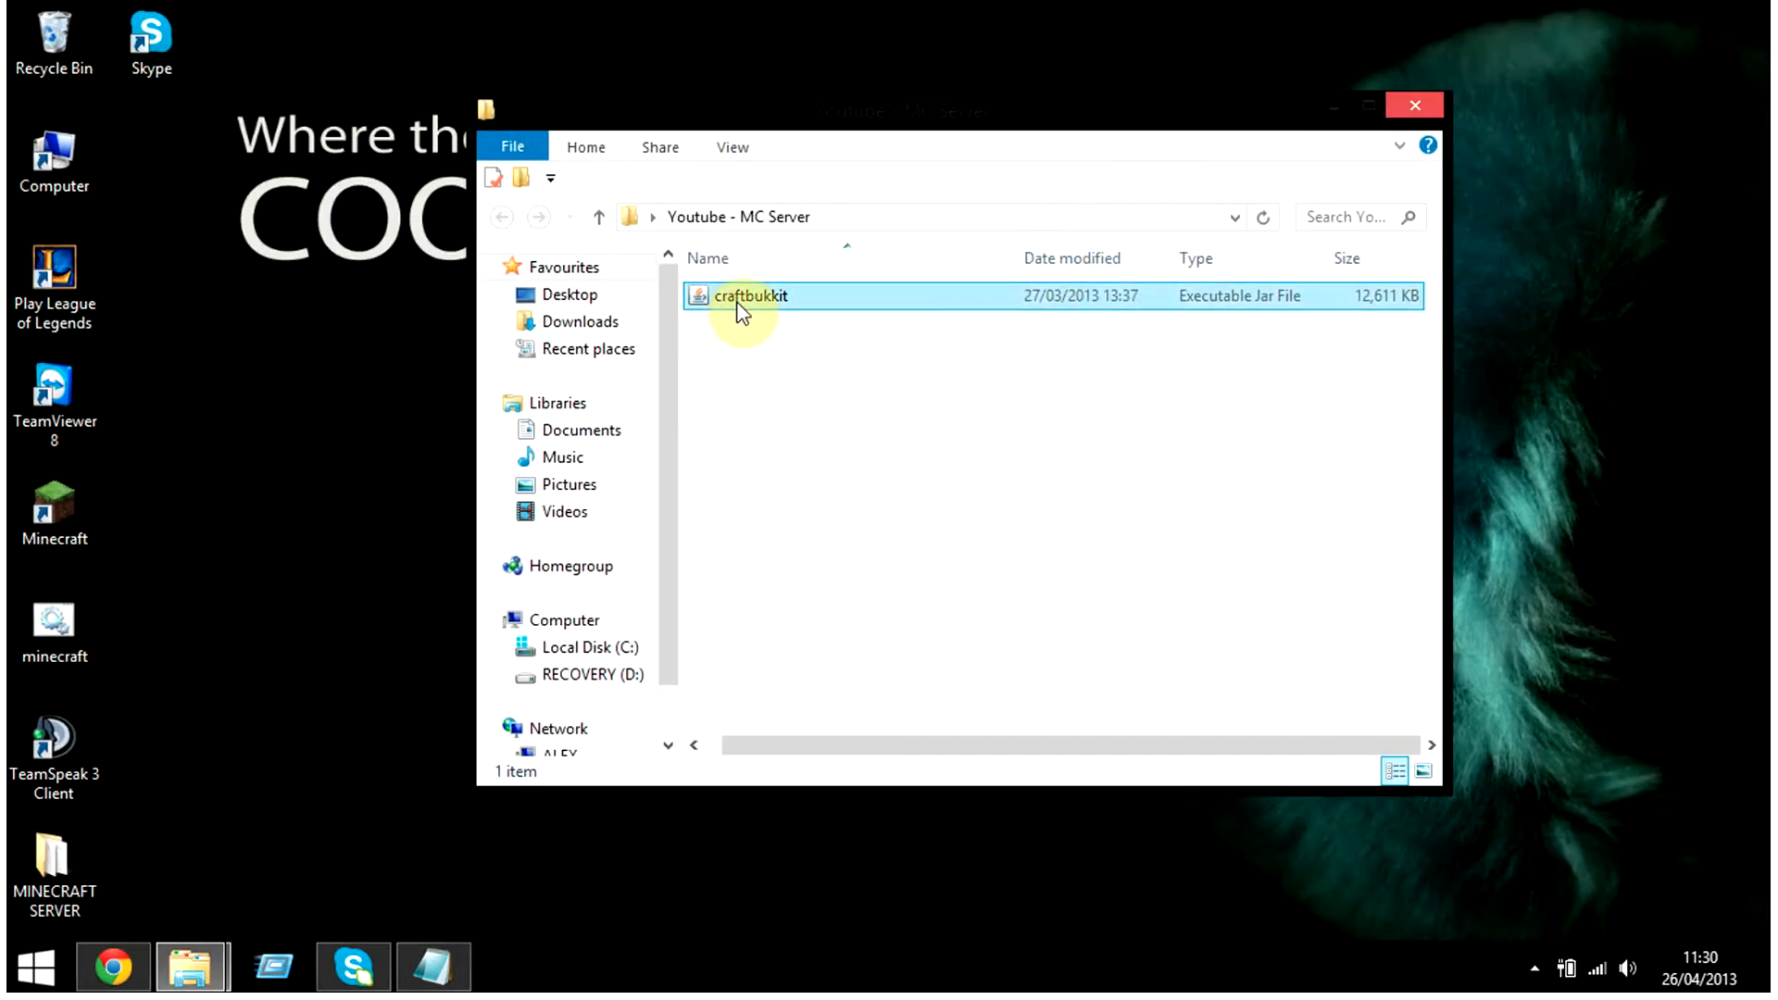
double_click(817, 298)
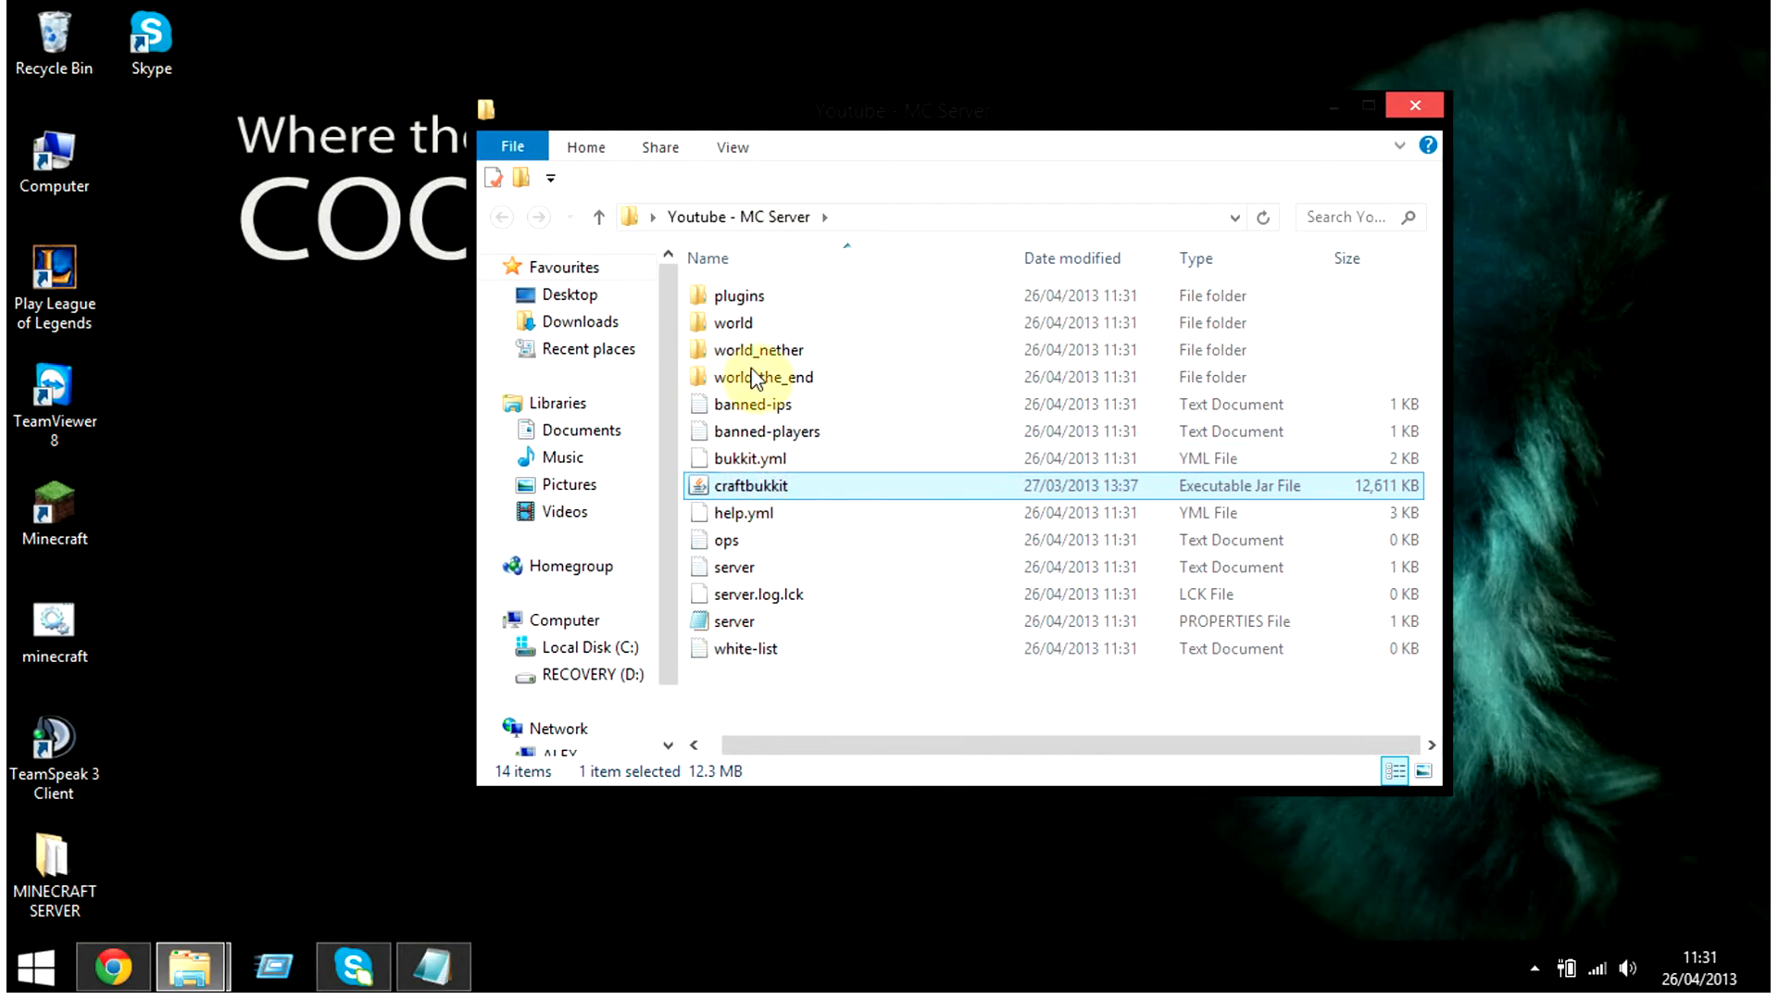
Step: Examine the contents of the plugins and world folders, returning to the Youtube - MC Server folder
double_click(739, 299)
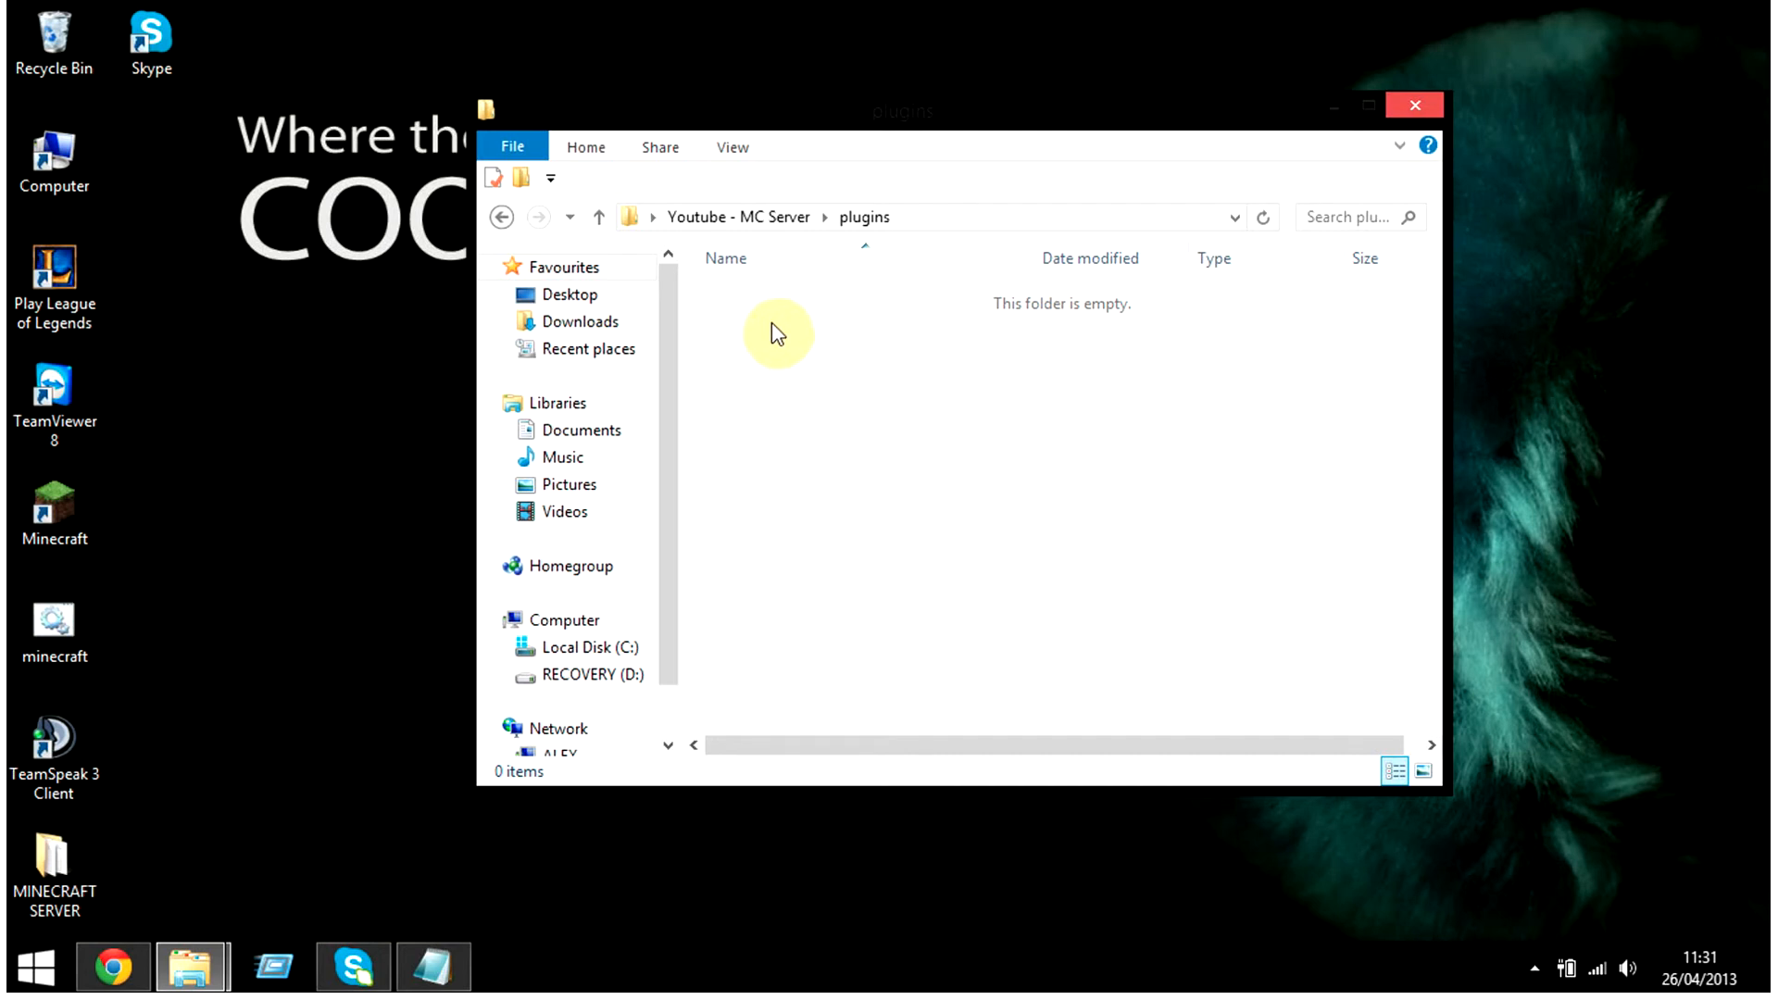
left_click(505, 218)
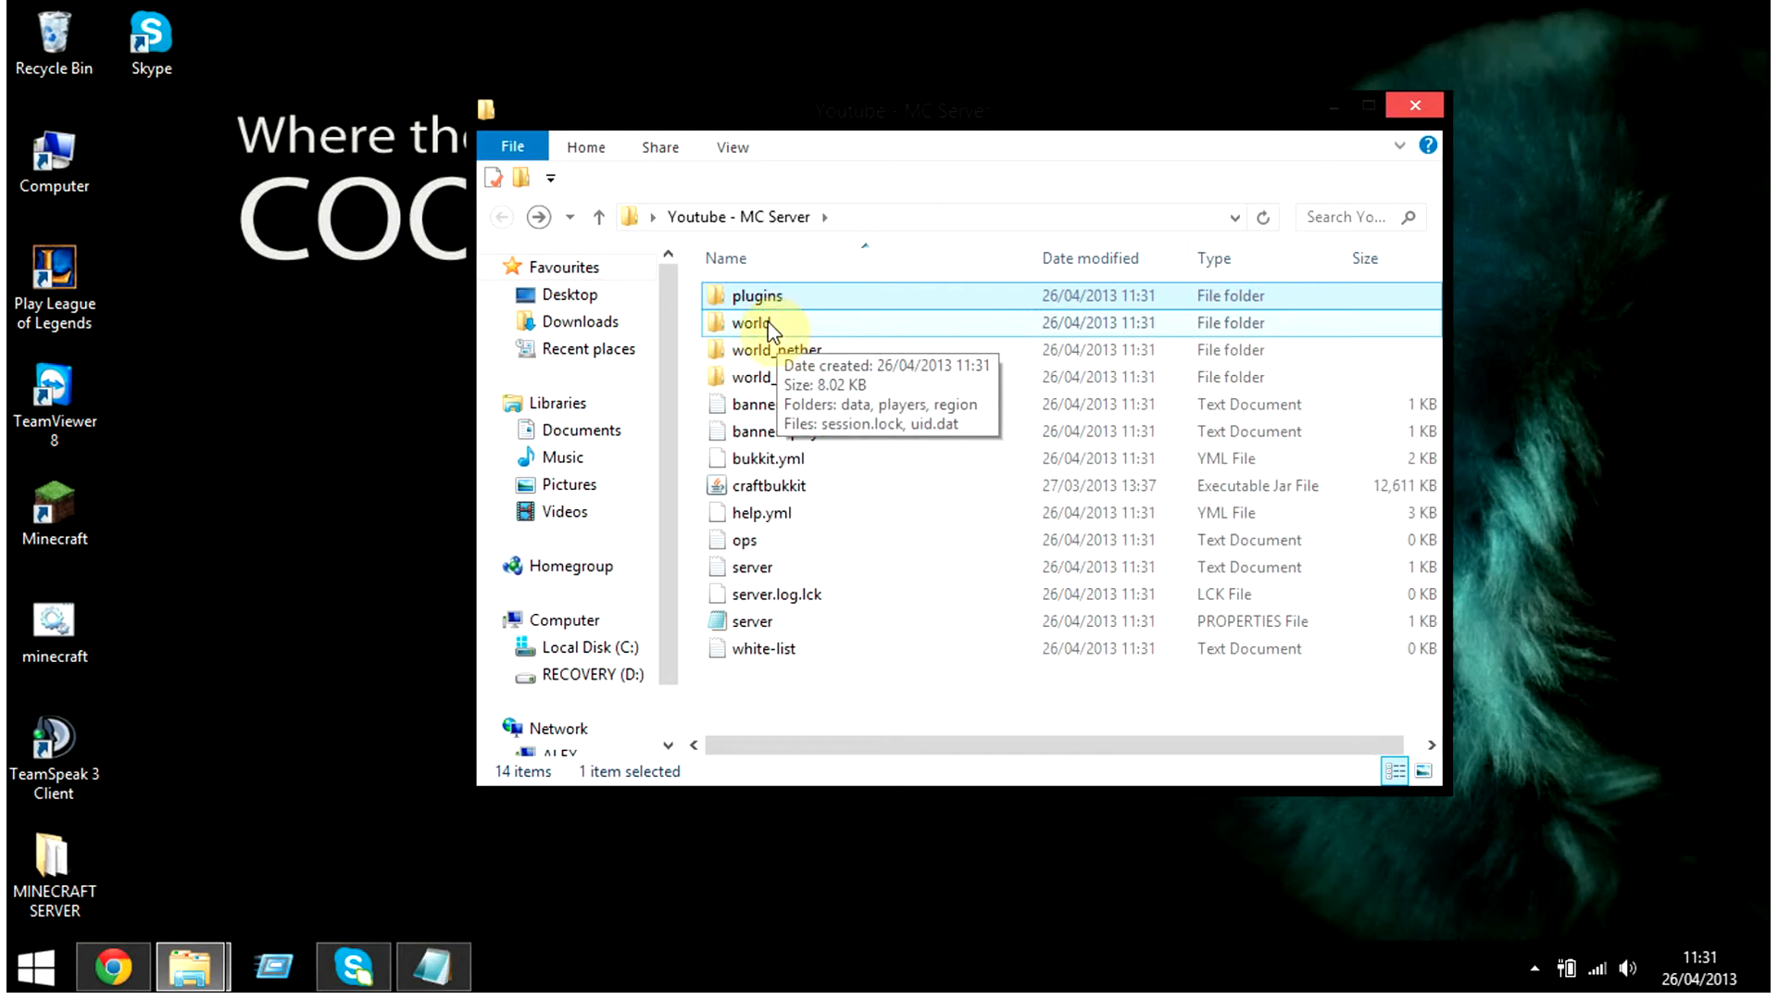
left_click(764, 325)
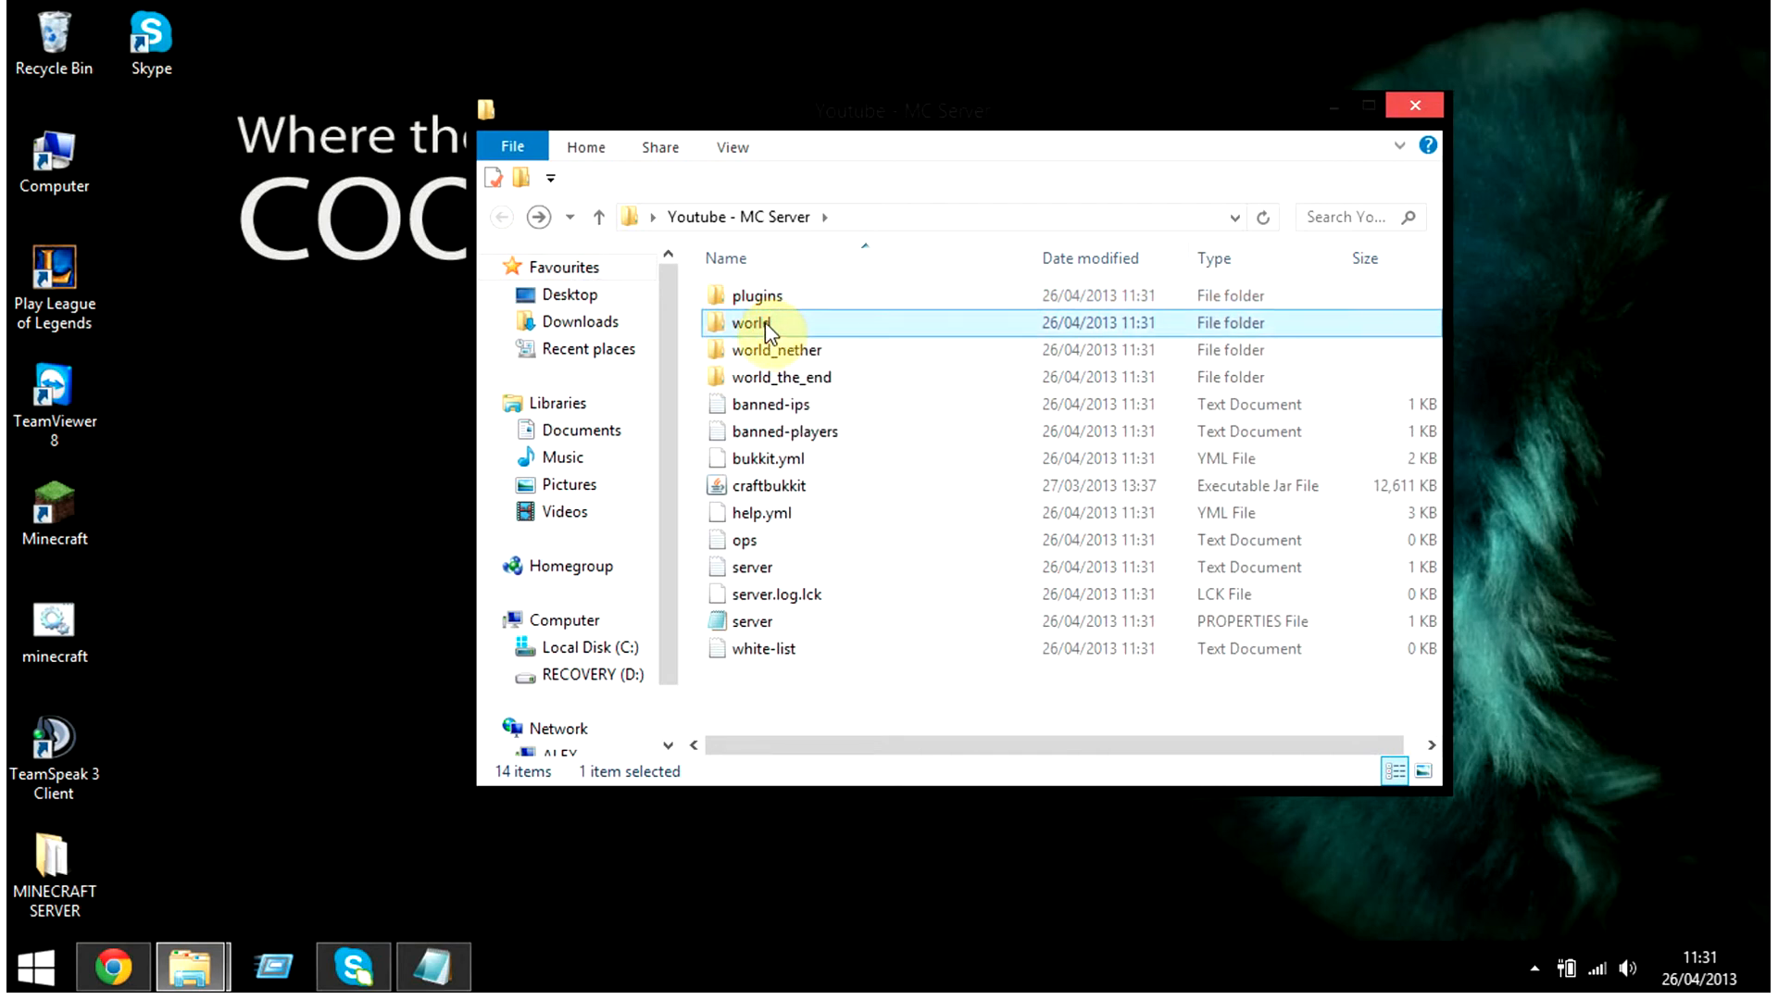
double_click(765, 322)
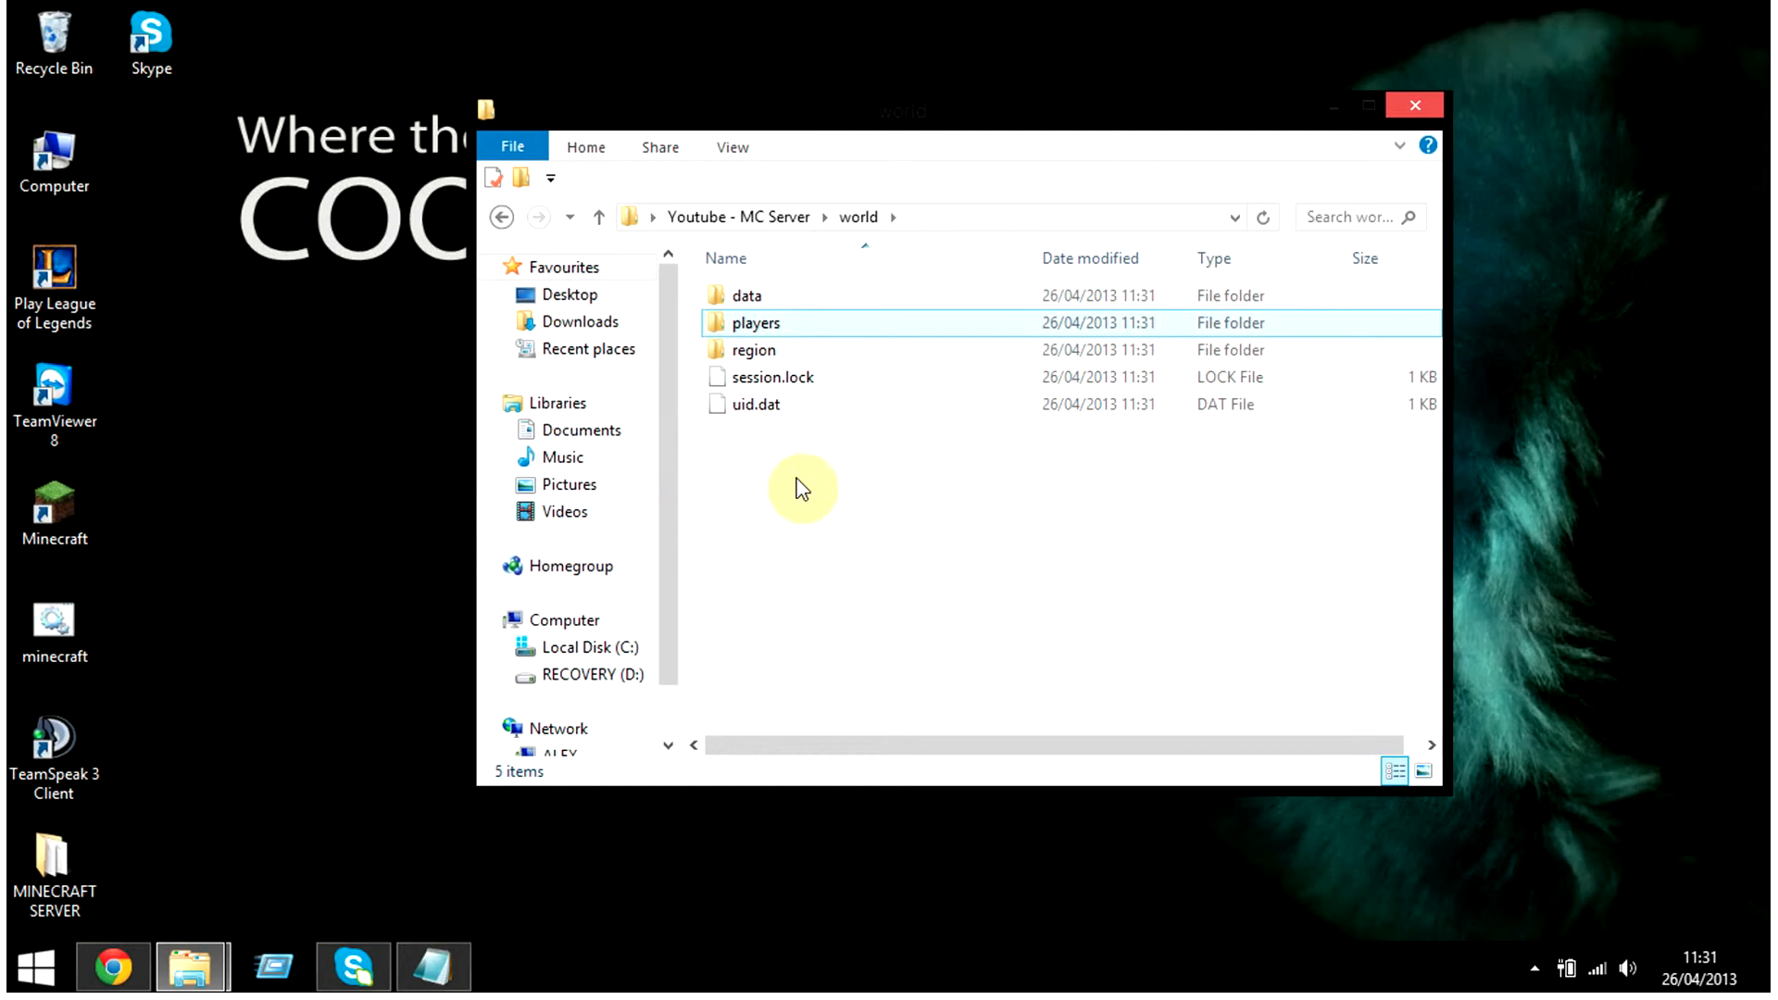
left_click(500, 222)
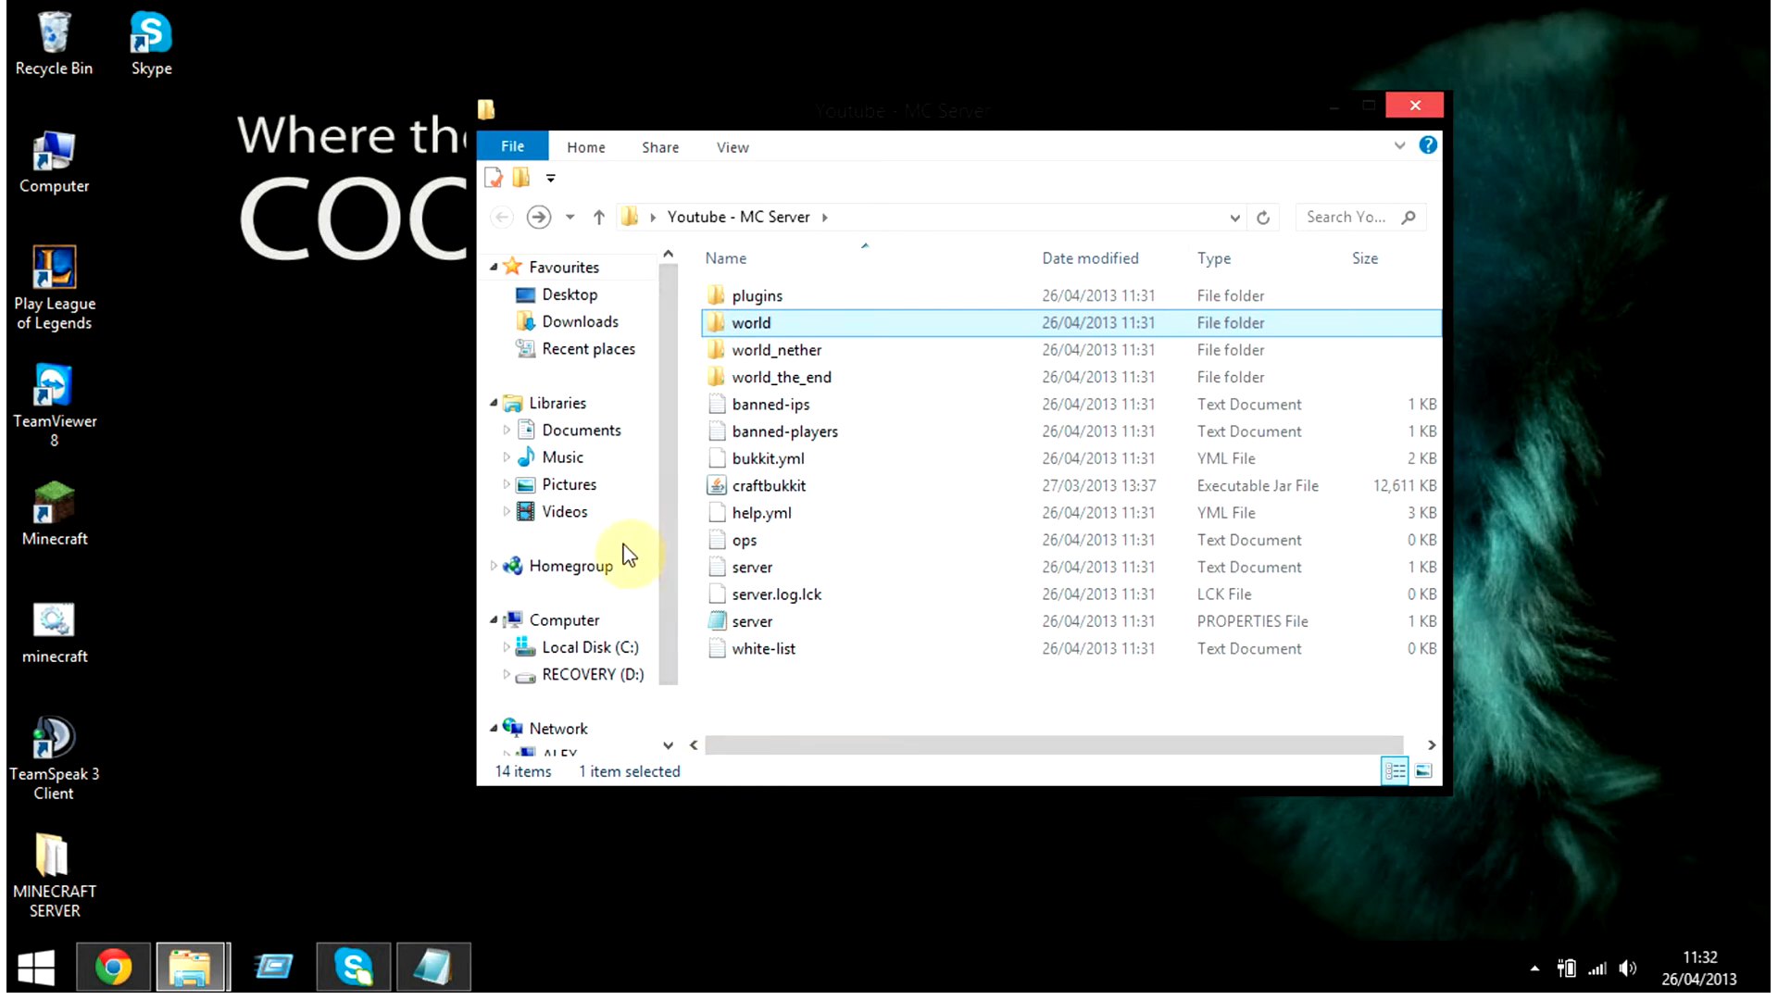
Step: Bring up the MC Server Run file in Notepad and select its java launch command and PAUSE line
left_click(431, 966)
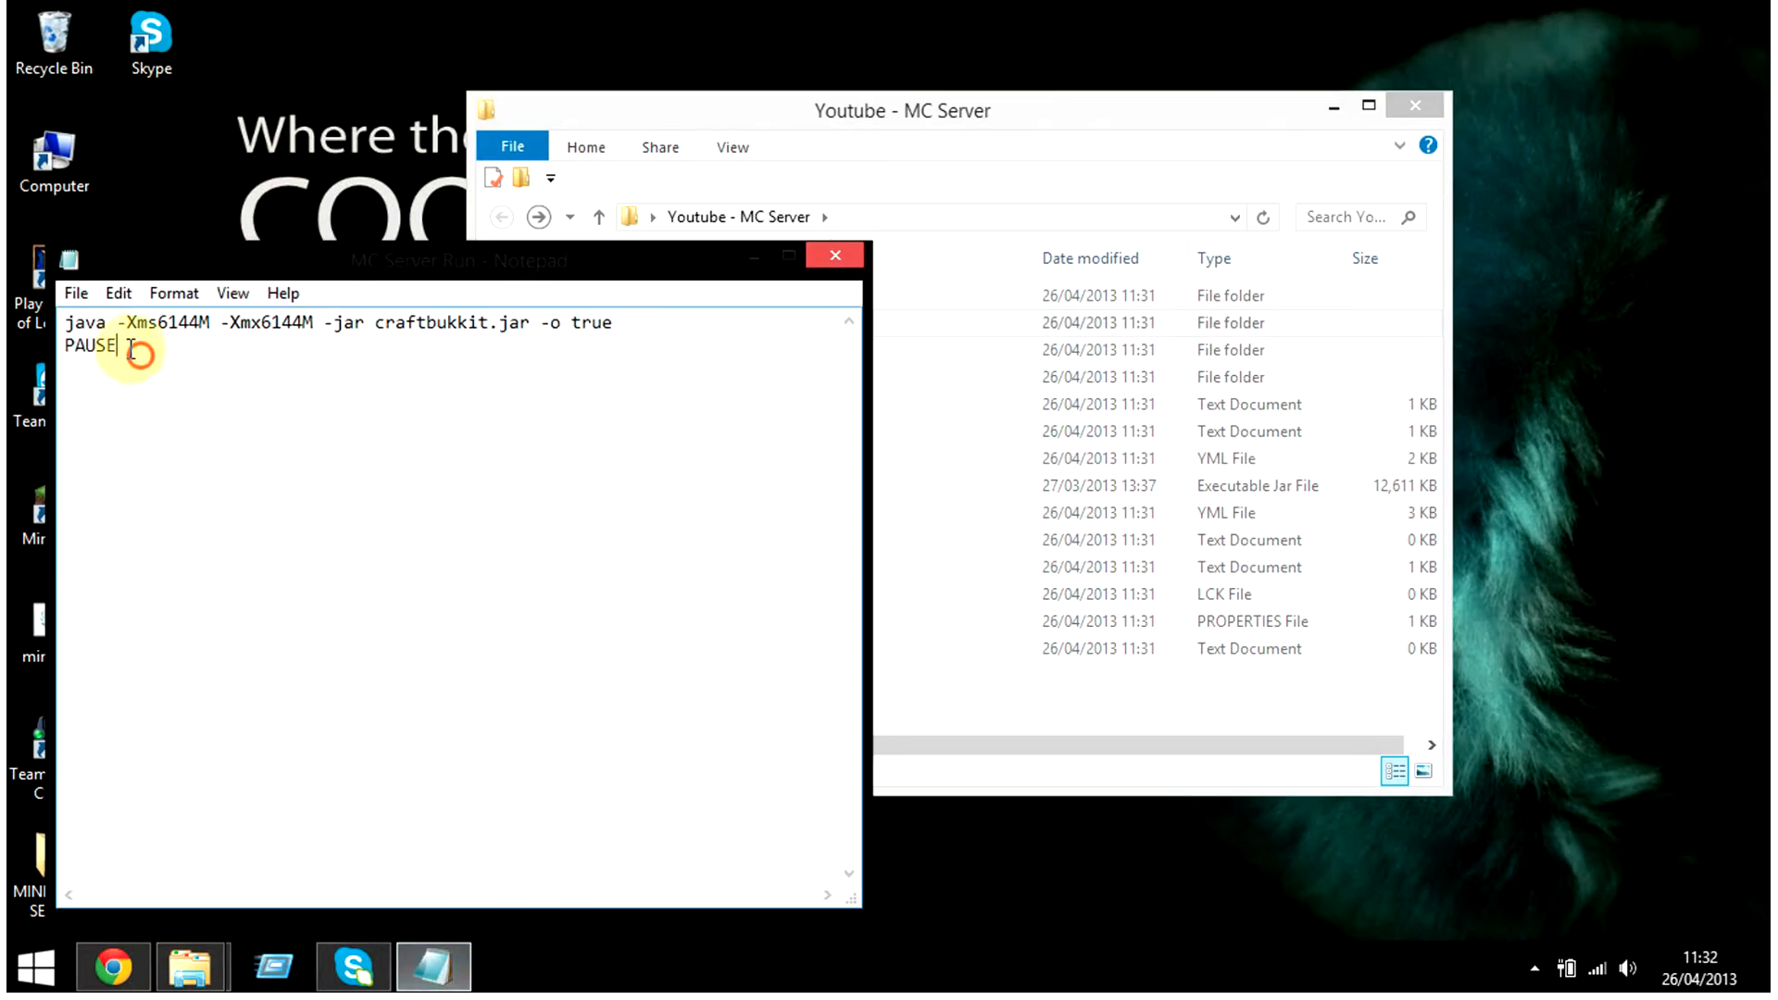
left_click_drag(135, 345, 51, 296)
left_click_drag(146, 358, 31, 294)
left_click_drag(196, 368, 26, 291)
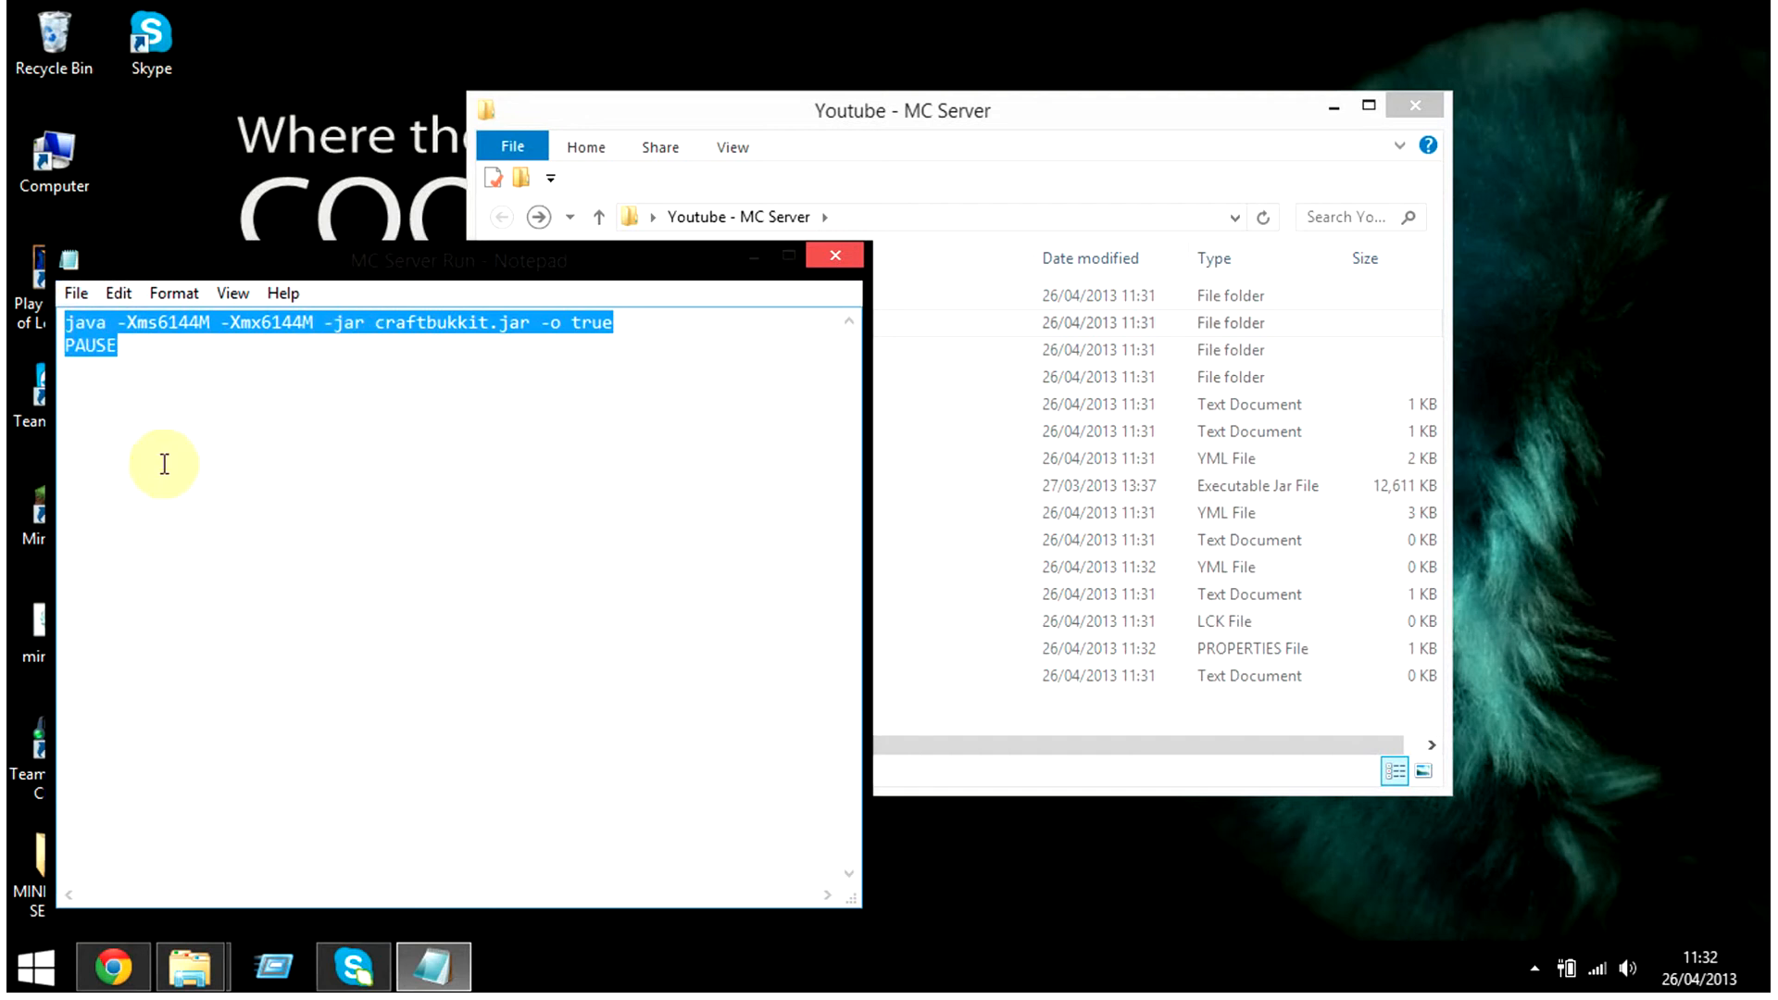
Step: Begin saving the script under a new name, with the file type set to All Files
left_click(71, 286)
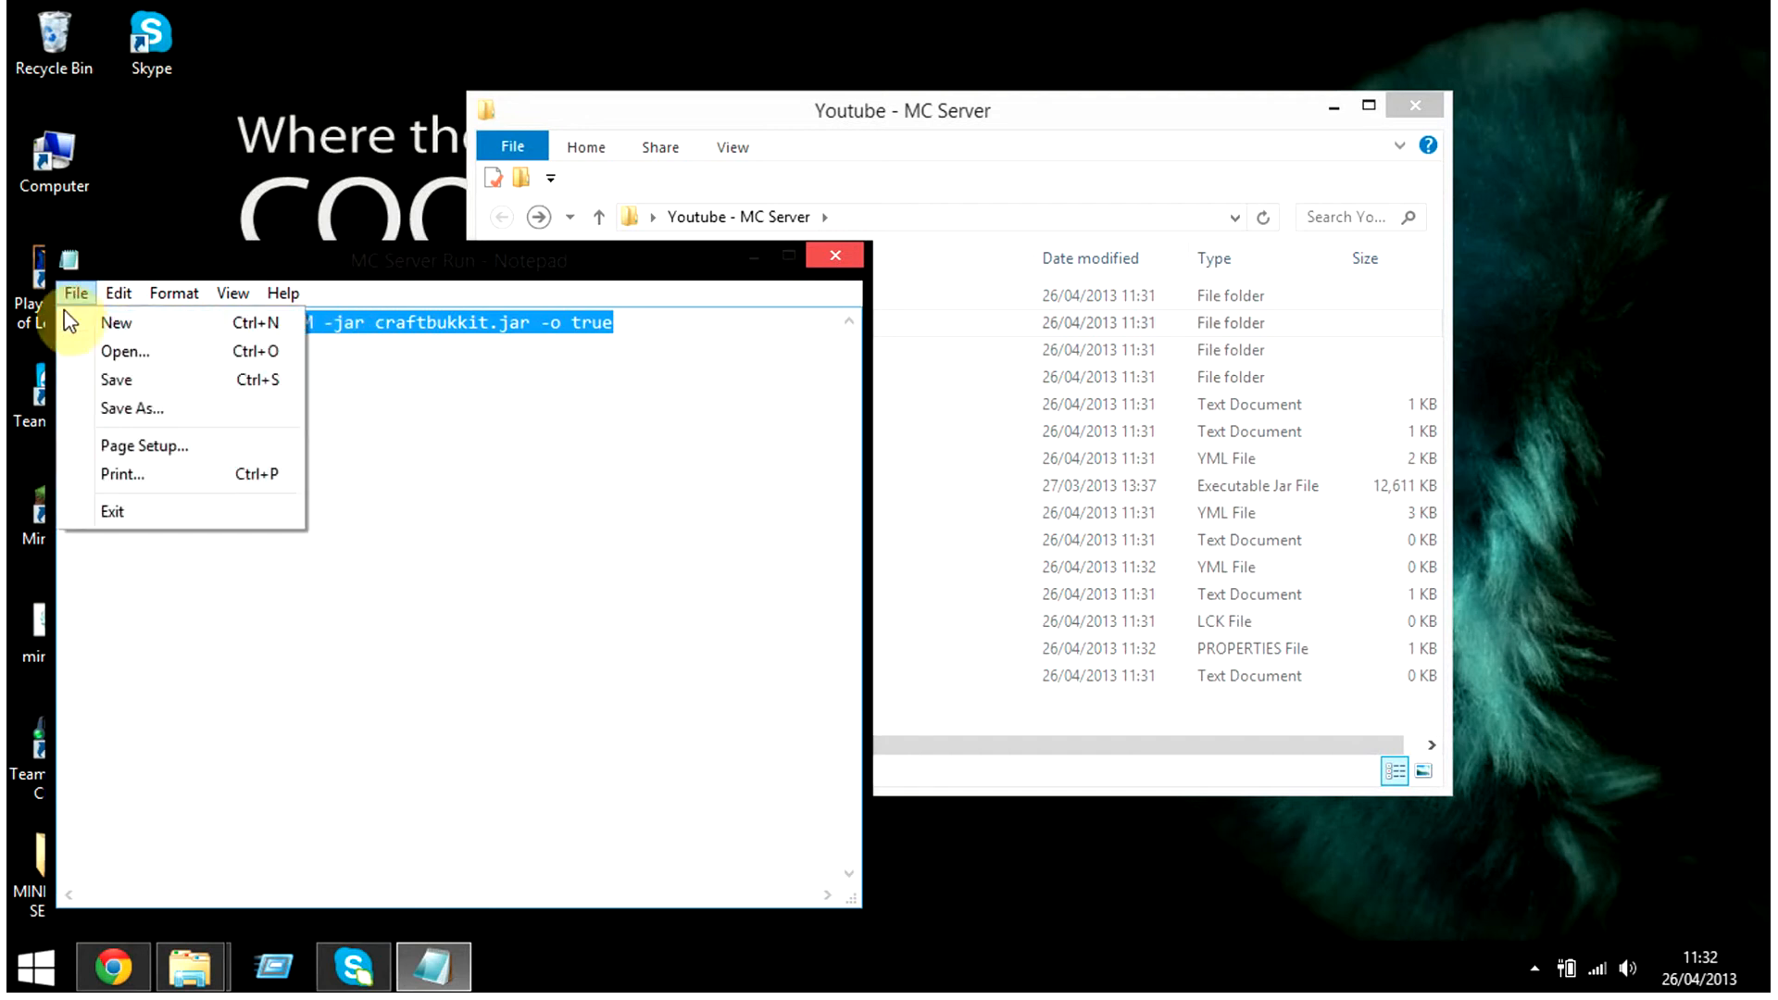
left_click(131, 405)
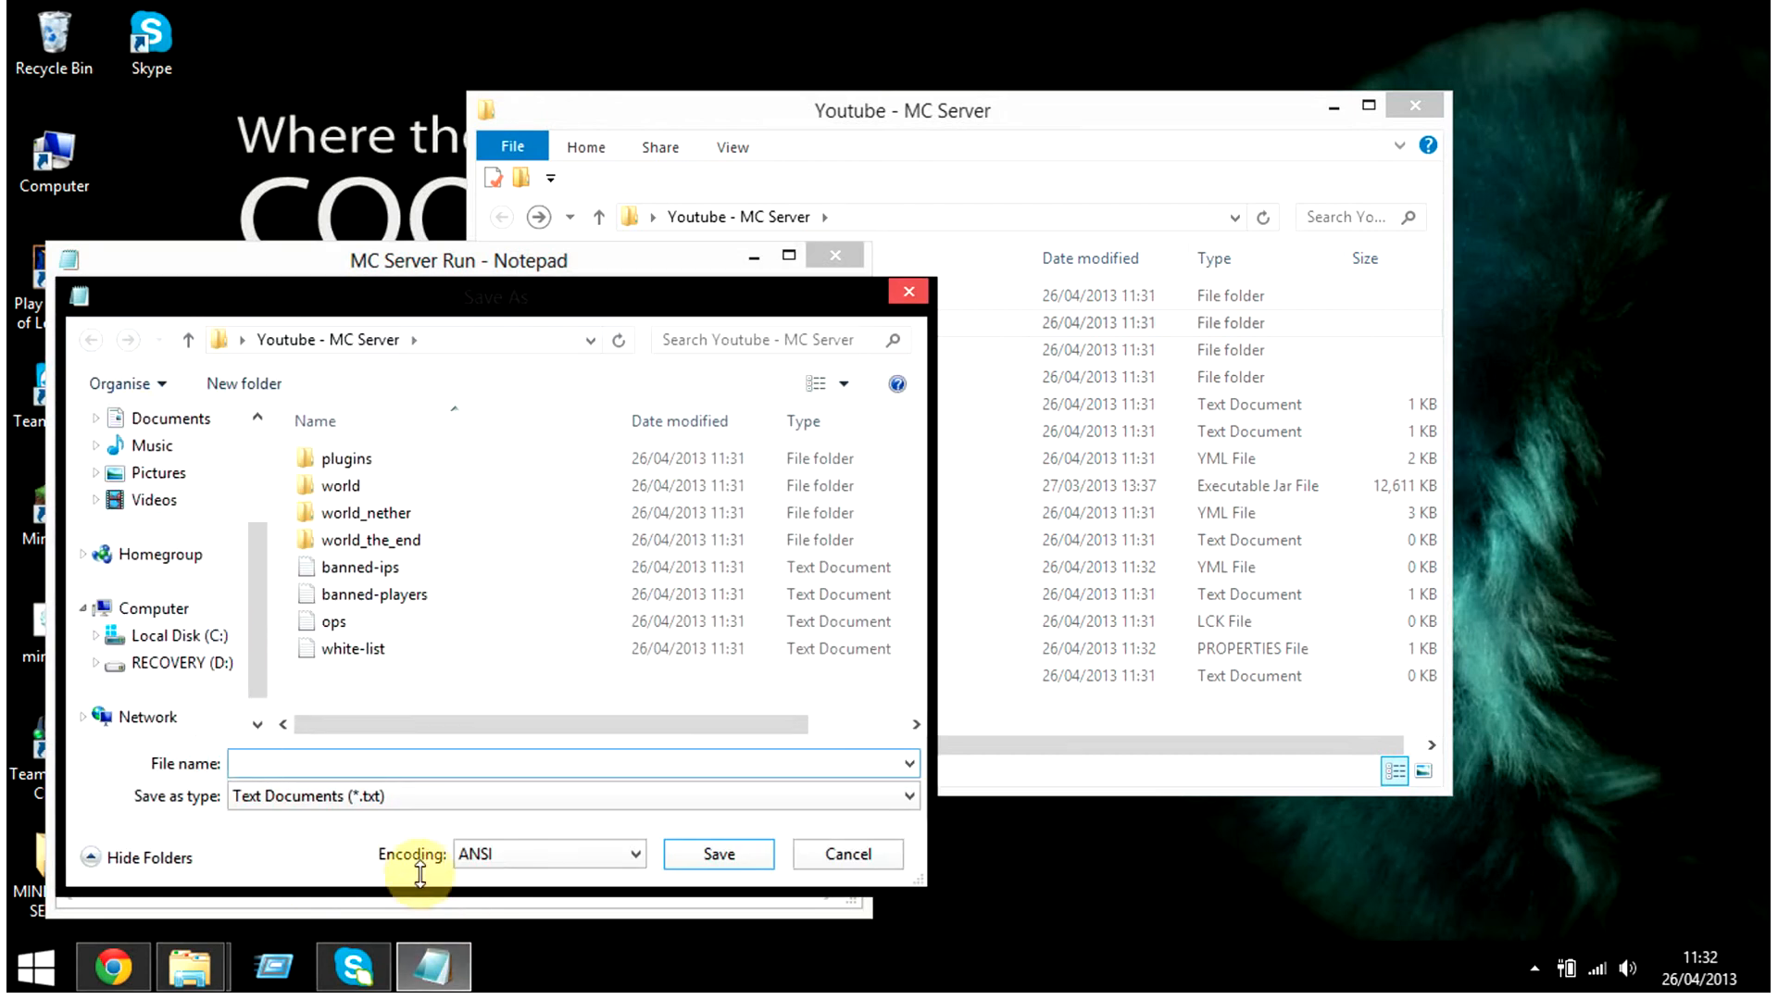
left_click(330, 798)
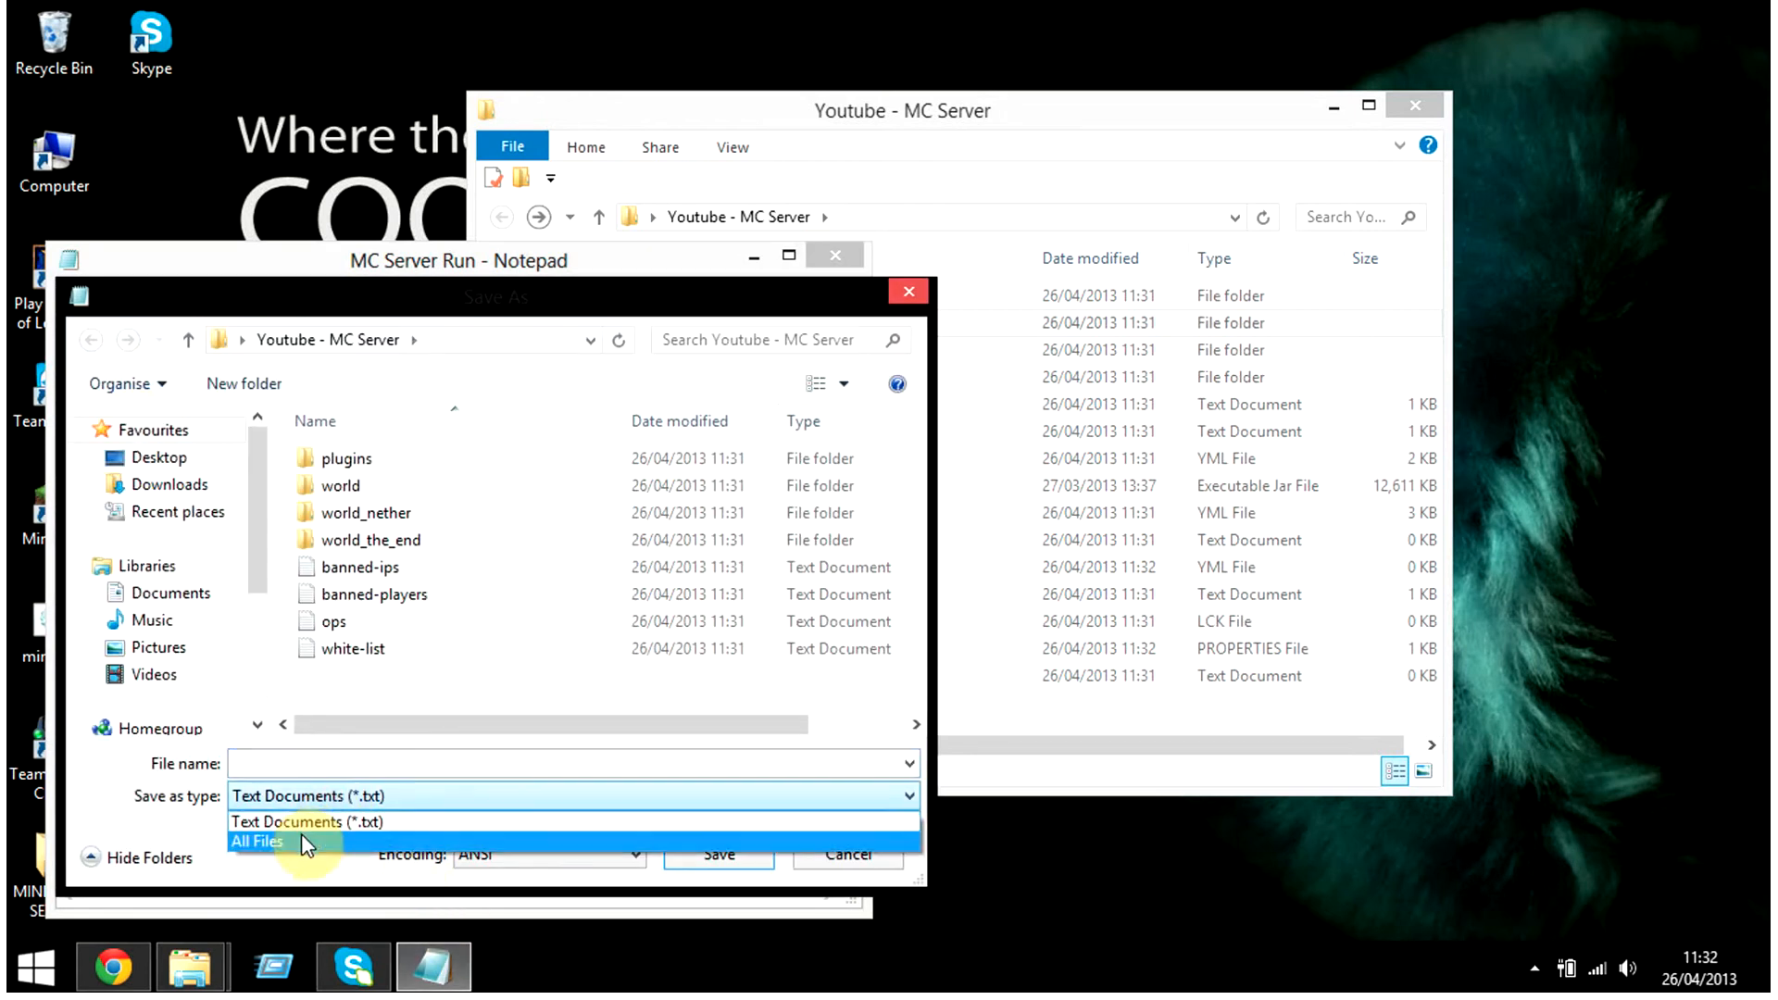
left_click(302, 833)
left_click(289, 796)
left_click(287, 820)
left_click(324, 797)
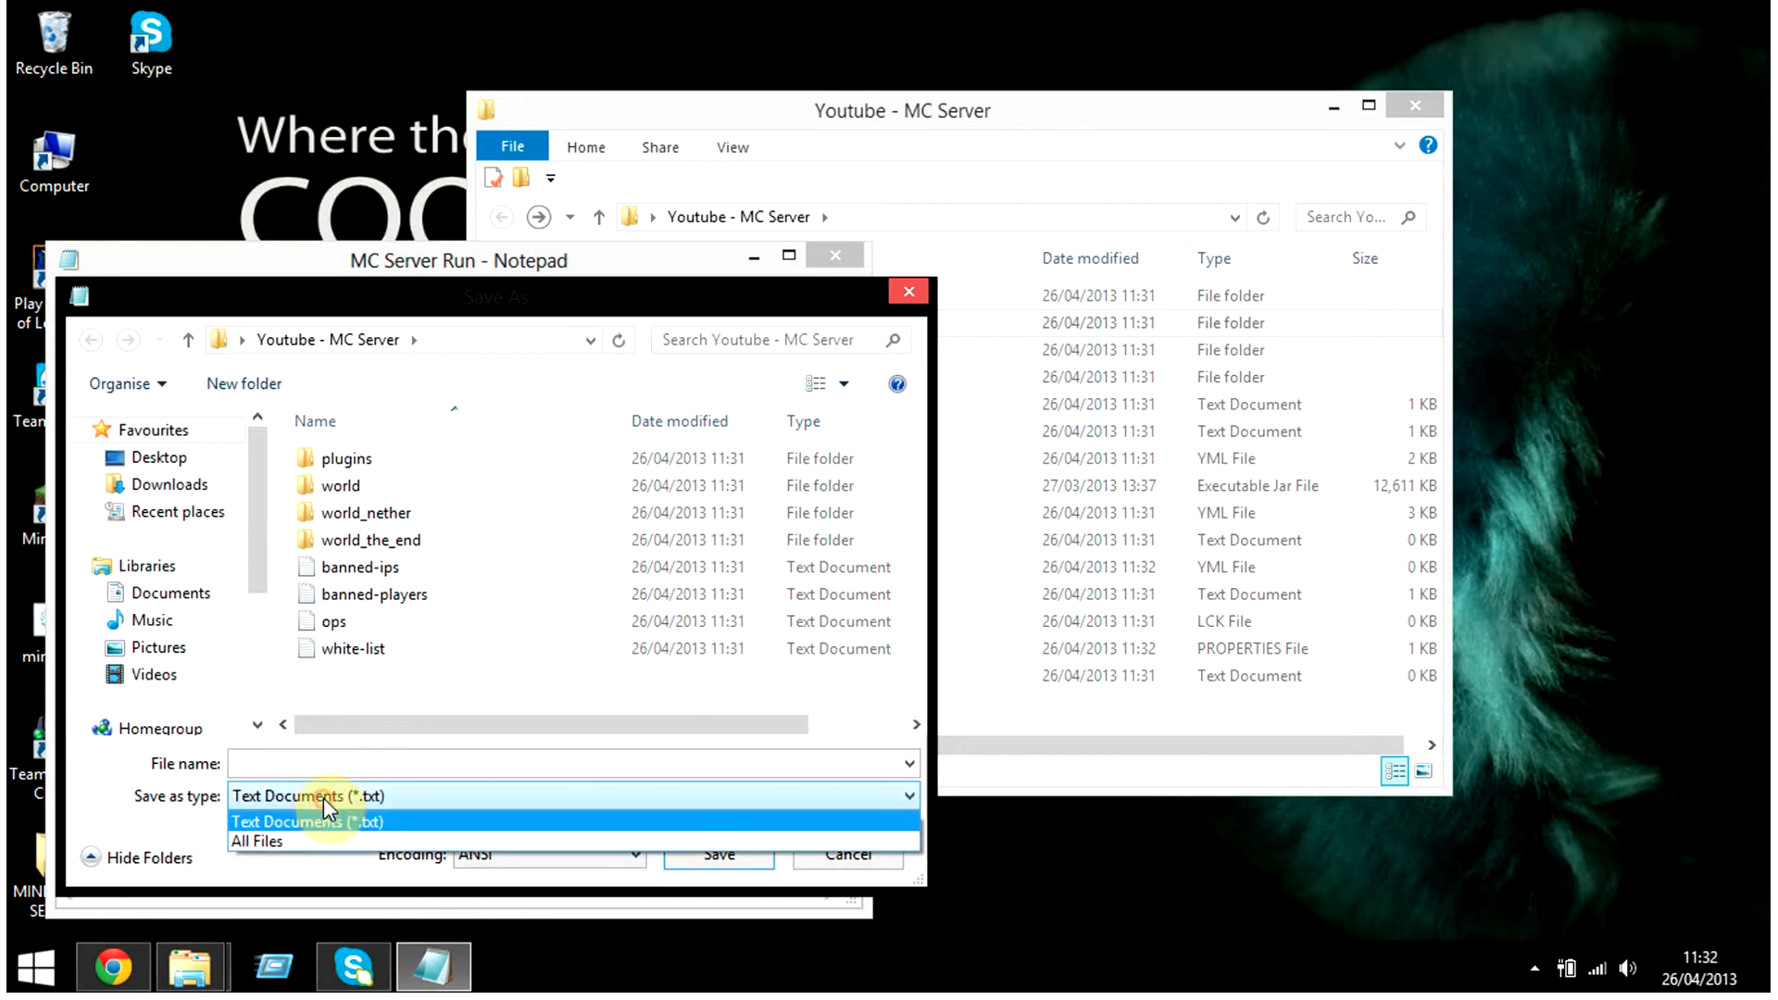
left_click(328, 842)
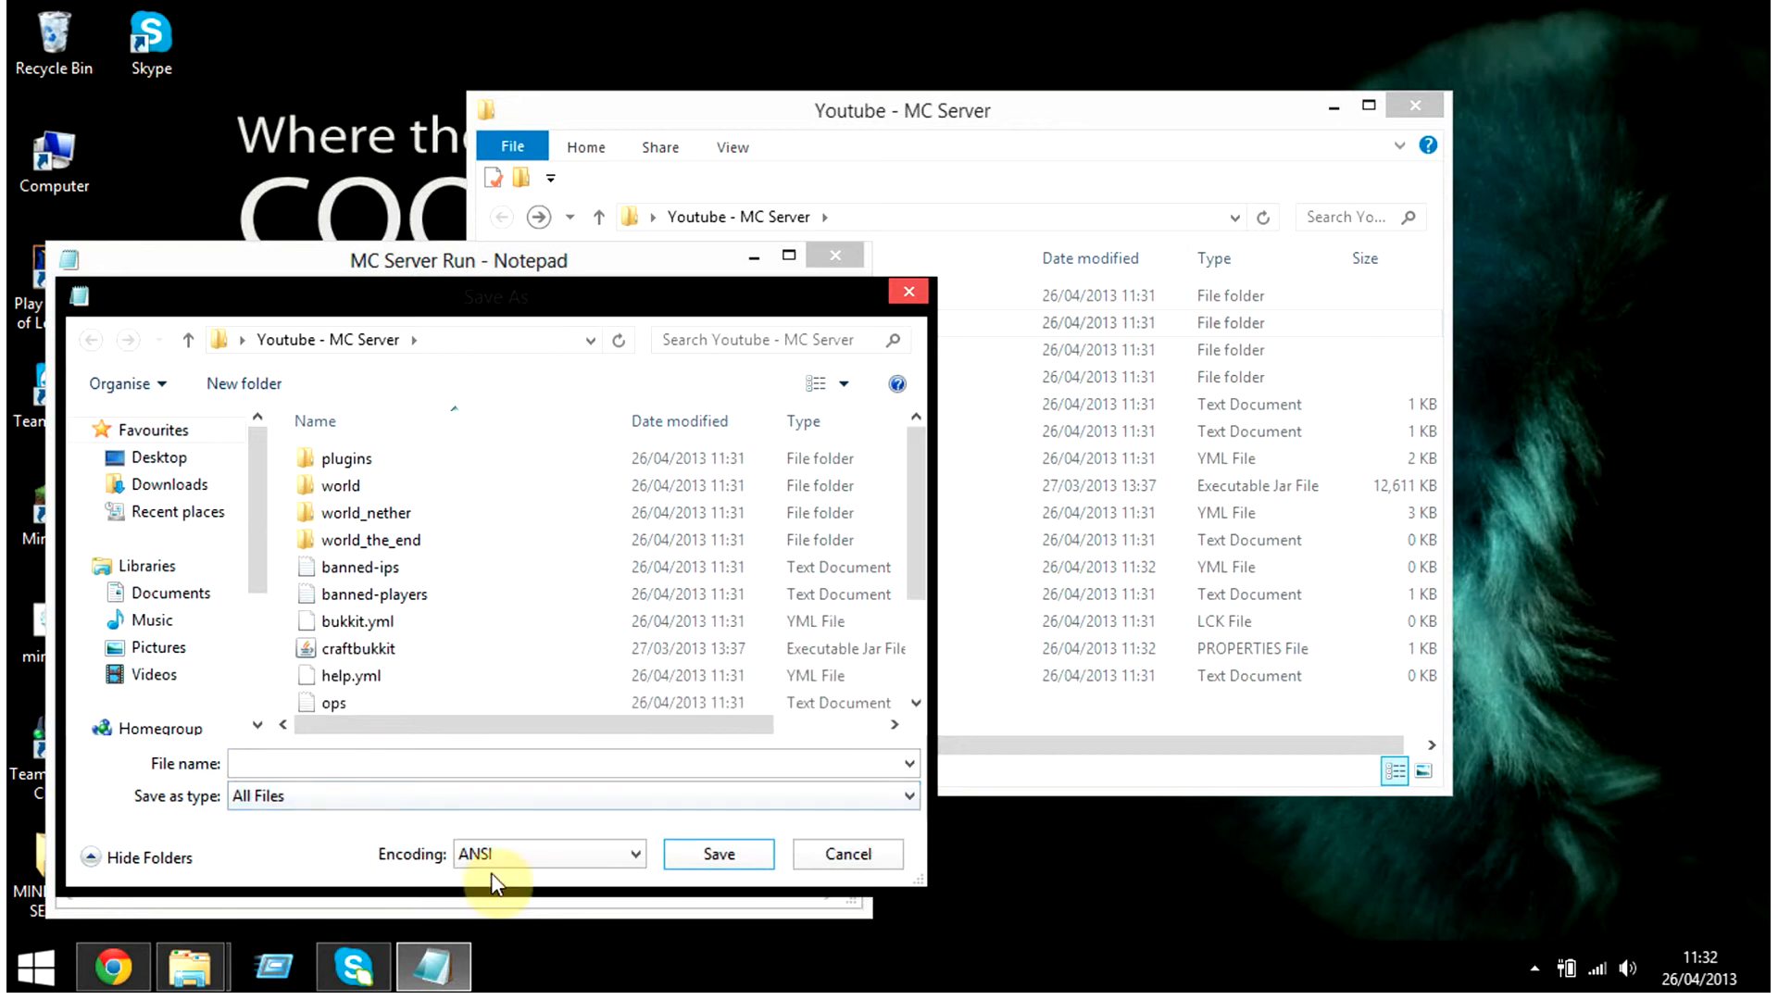
Step: Save the script as MC Run Server.bat with ANSI encoding in the Youtube - MC Server folder and minimize Notepad
left_click(553, 861)
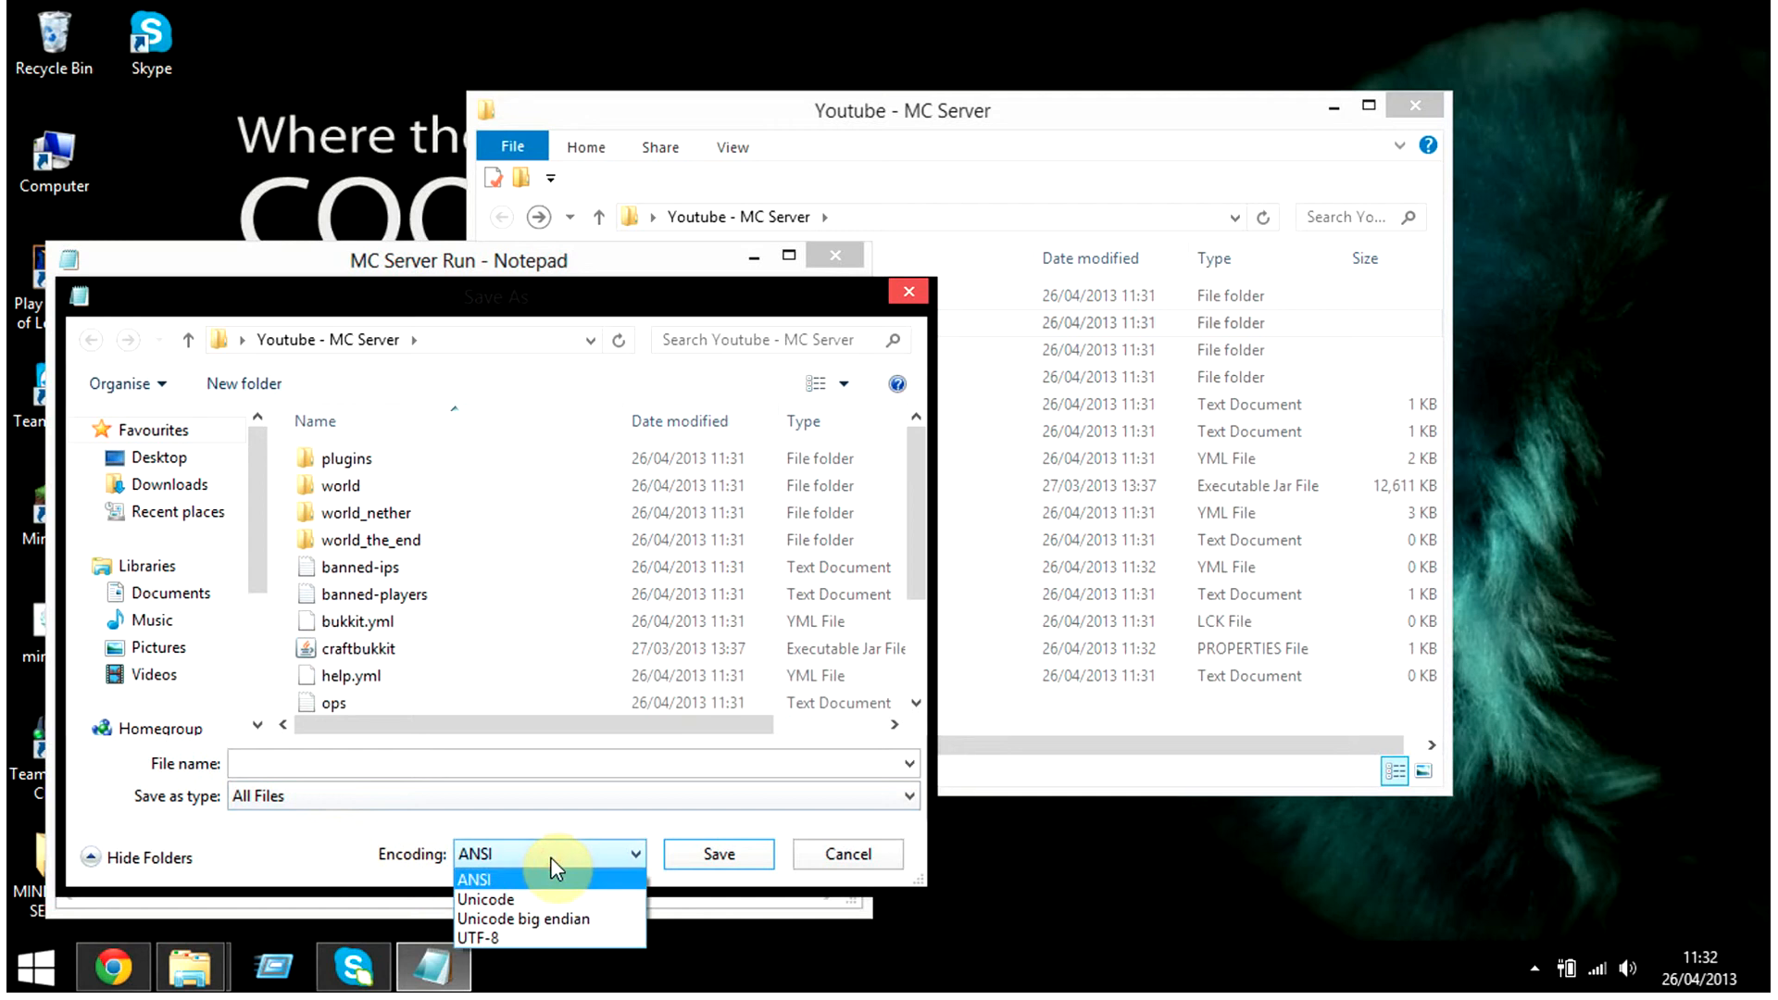
left_click(483, 885)
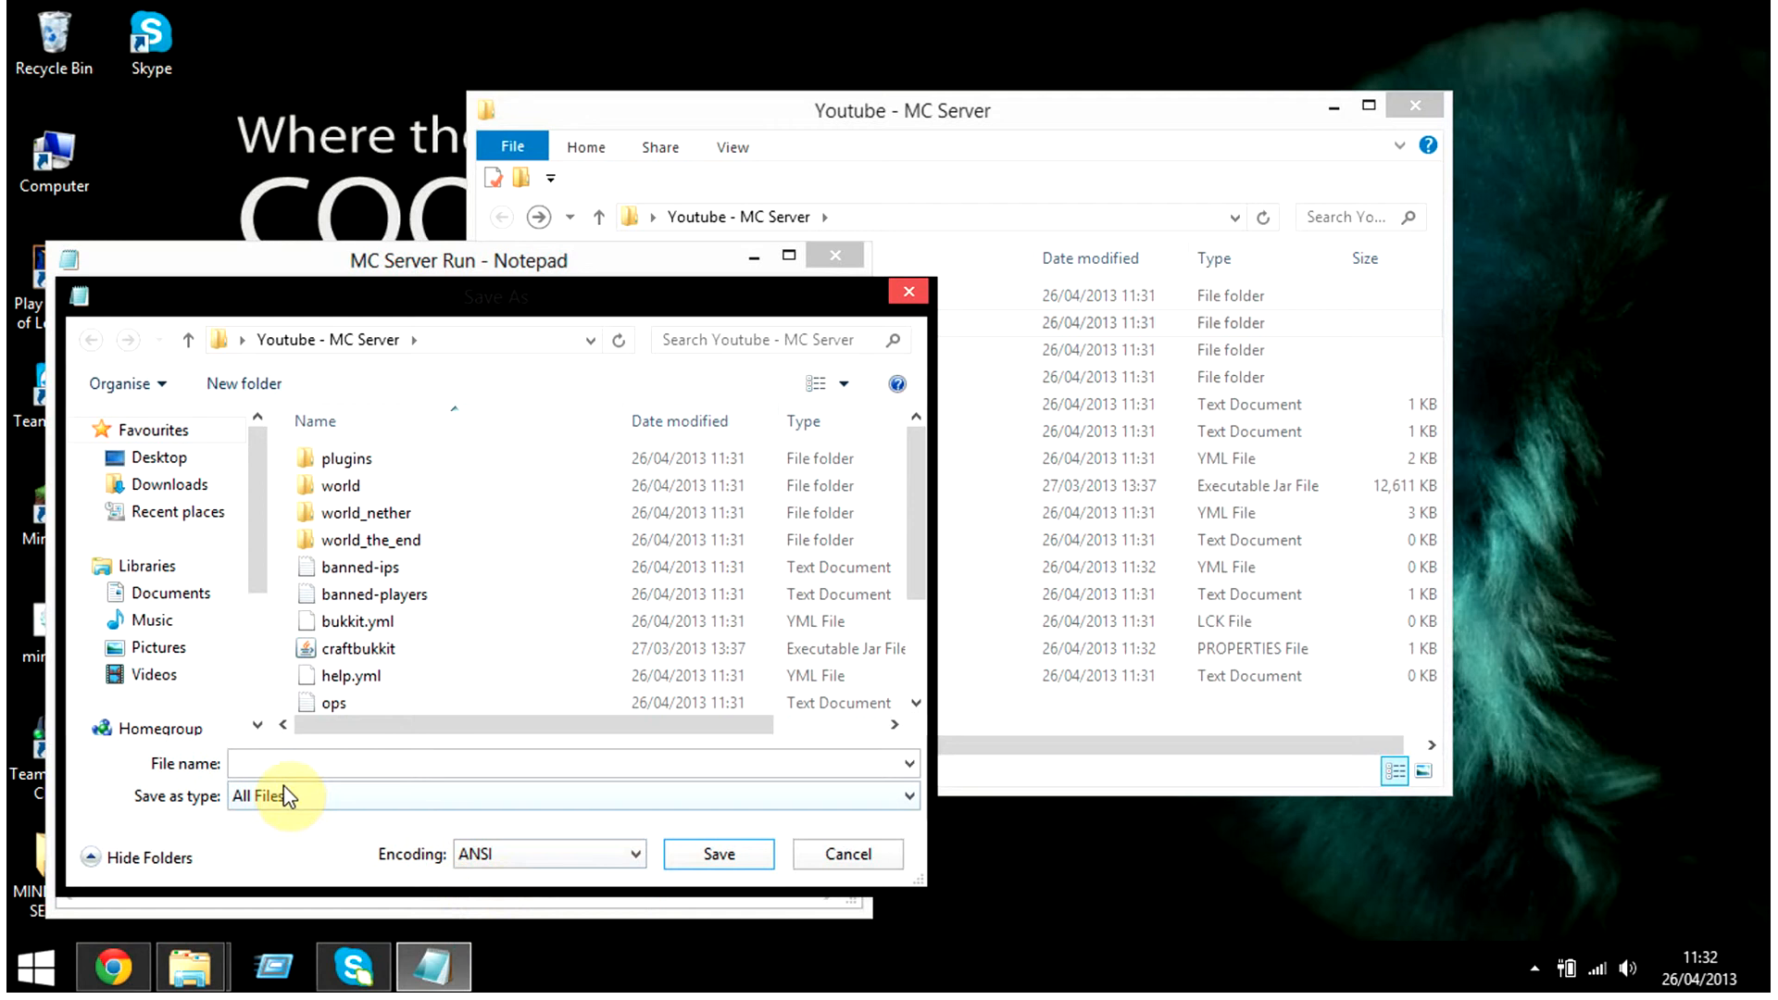
left_click(260, 762)
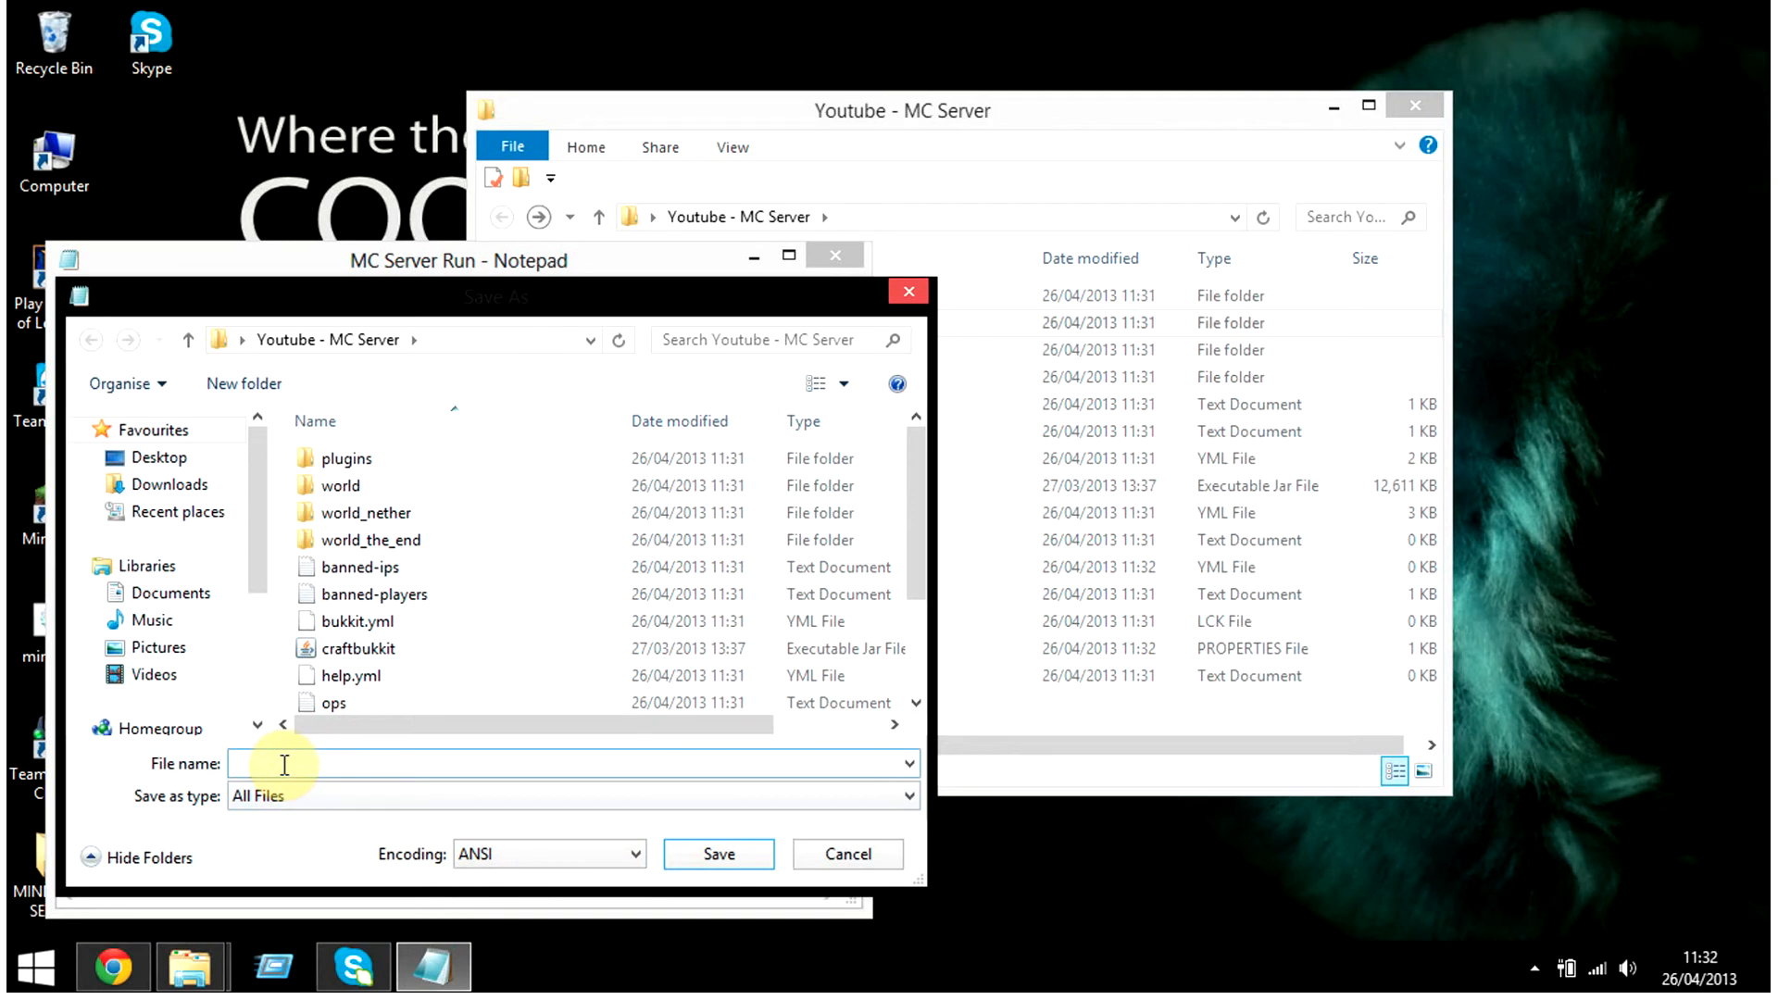
type("MC")
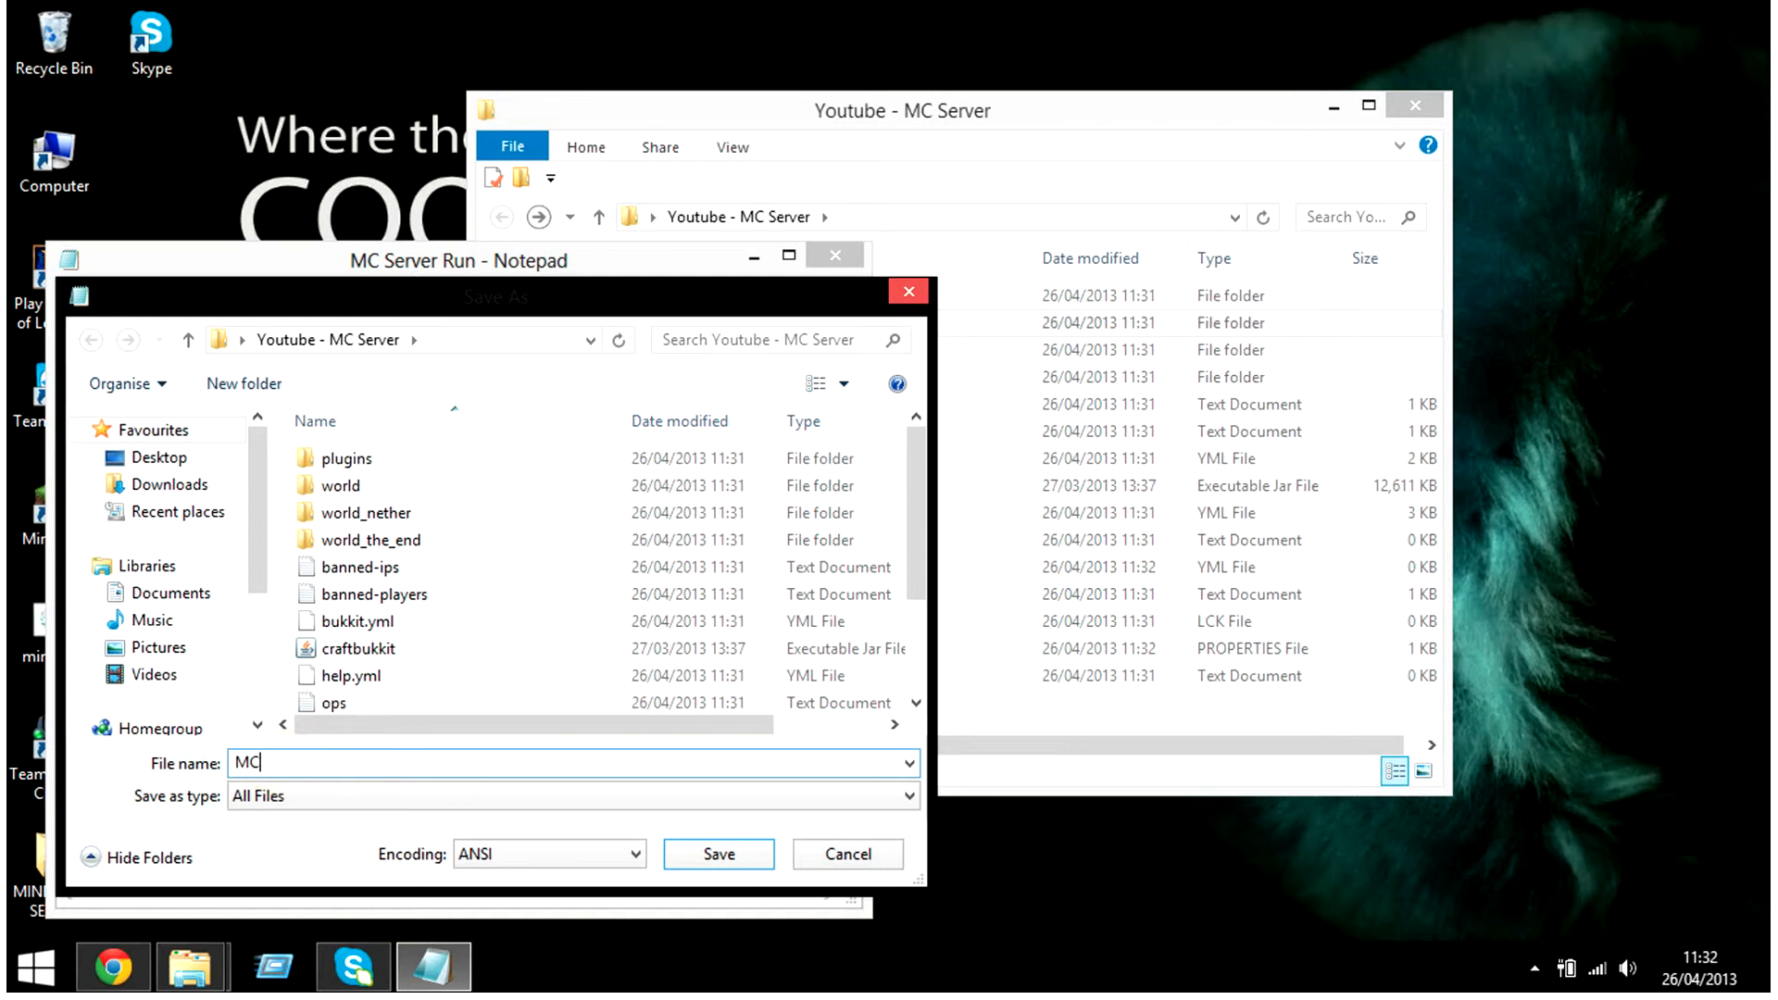
type(" Run Server.bat")
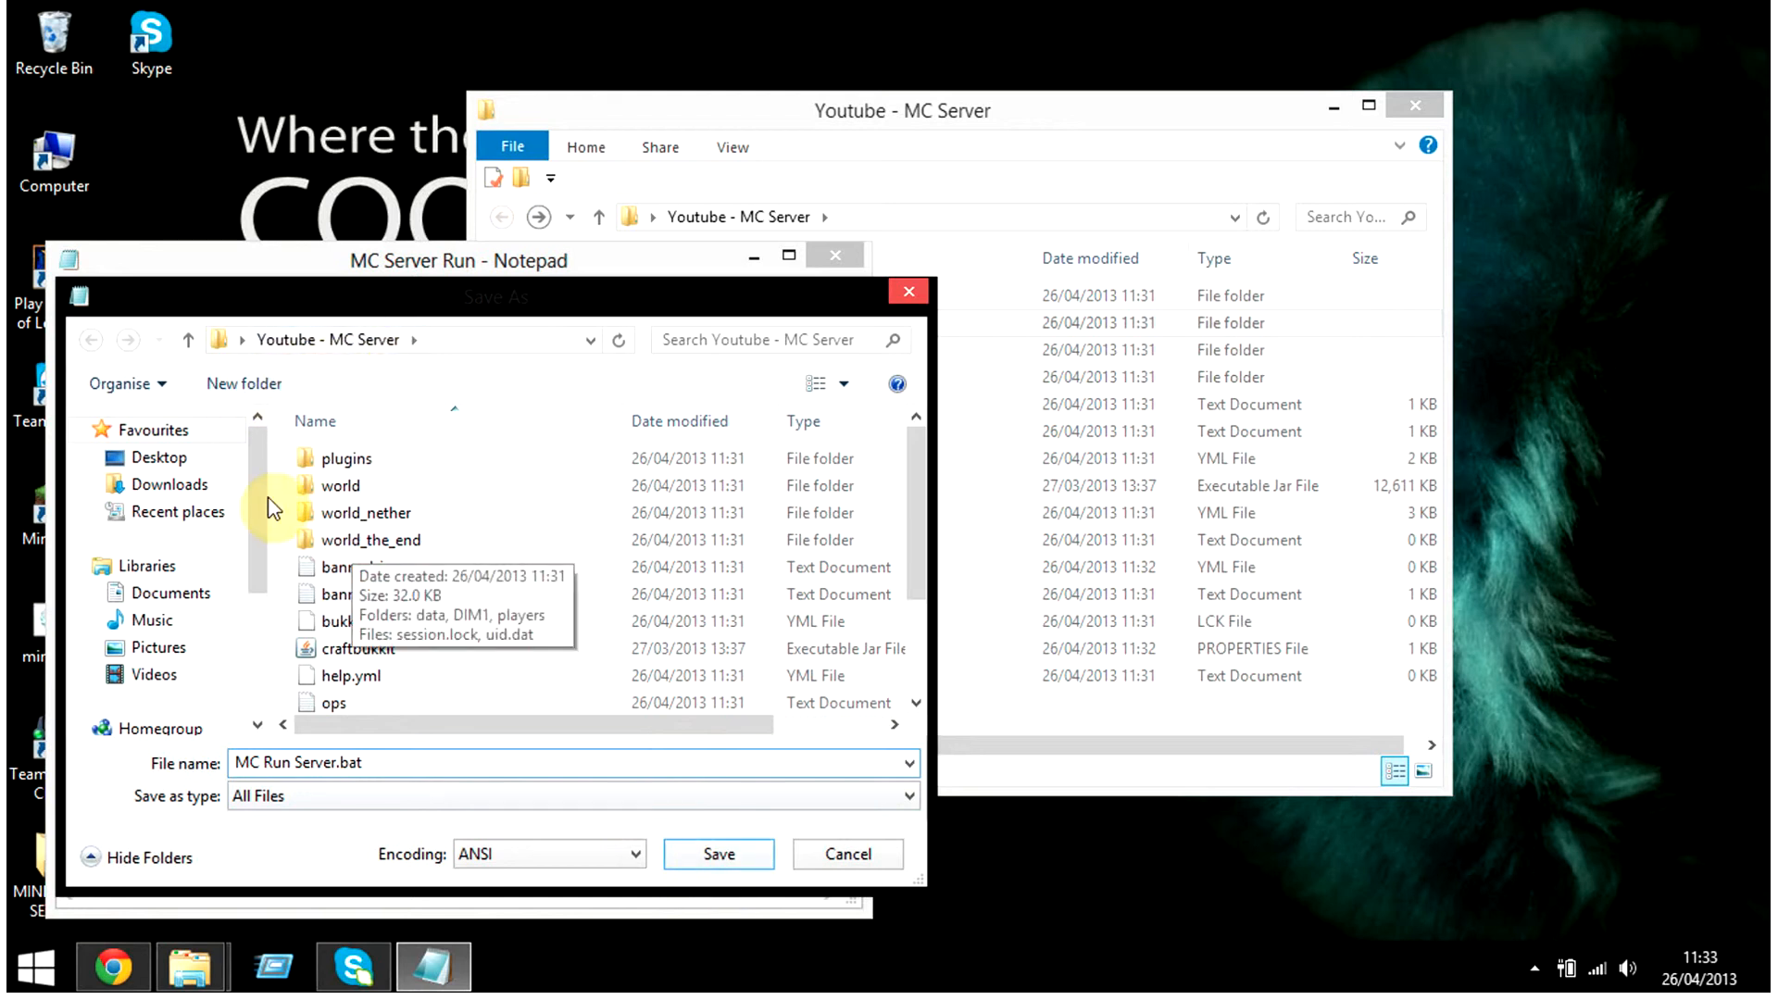
left_click(721, 862)
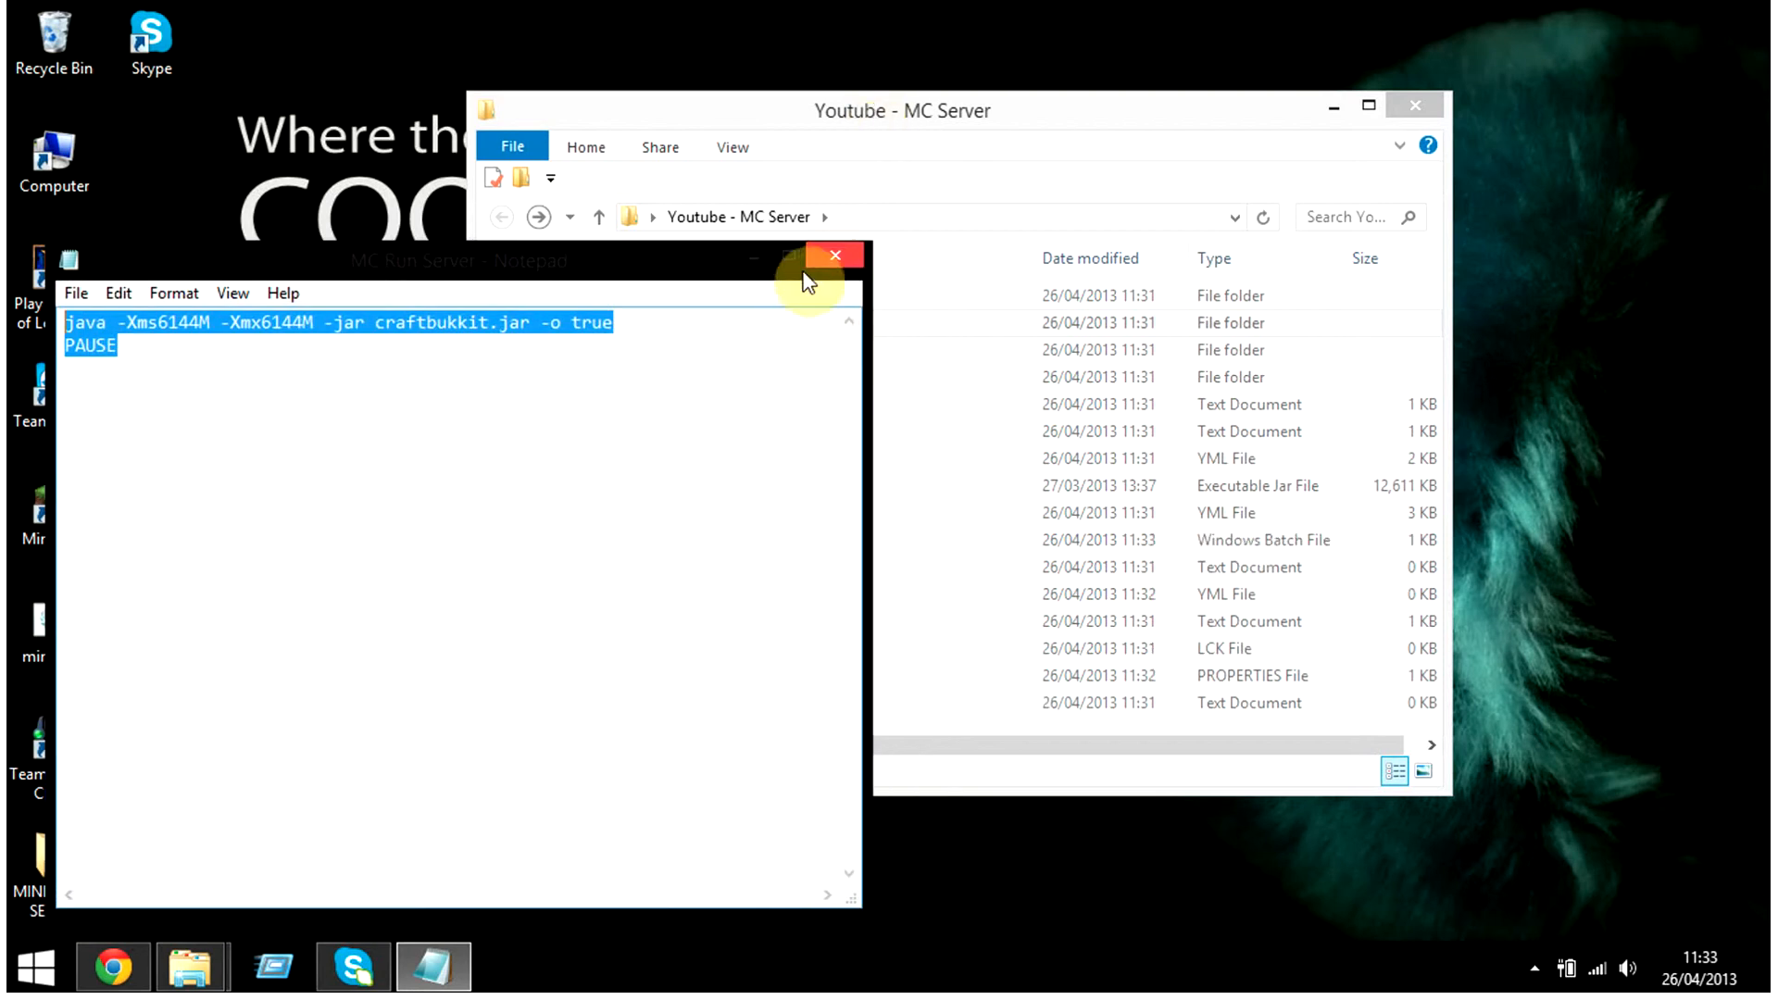
left_click(753, 257)
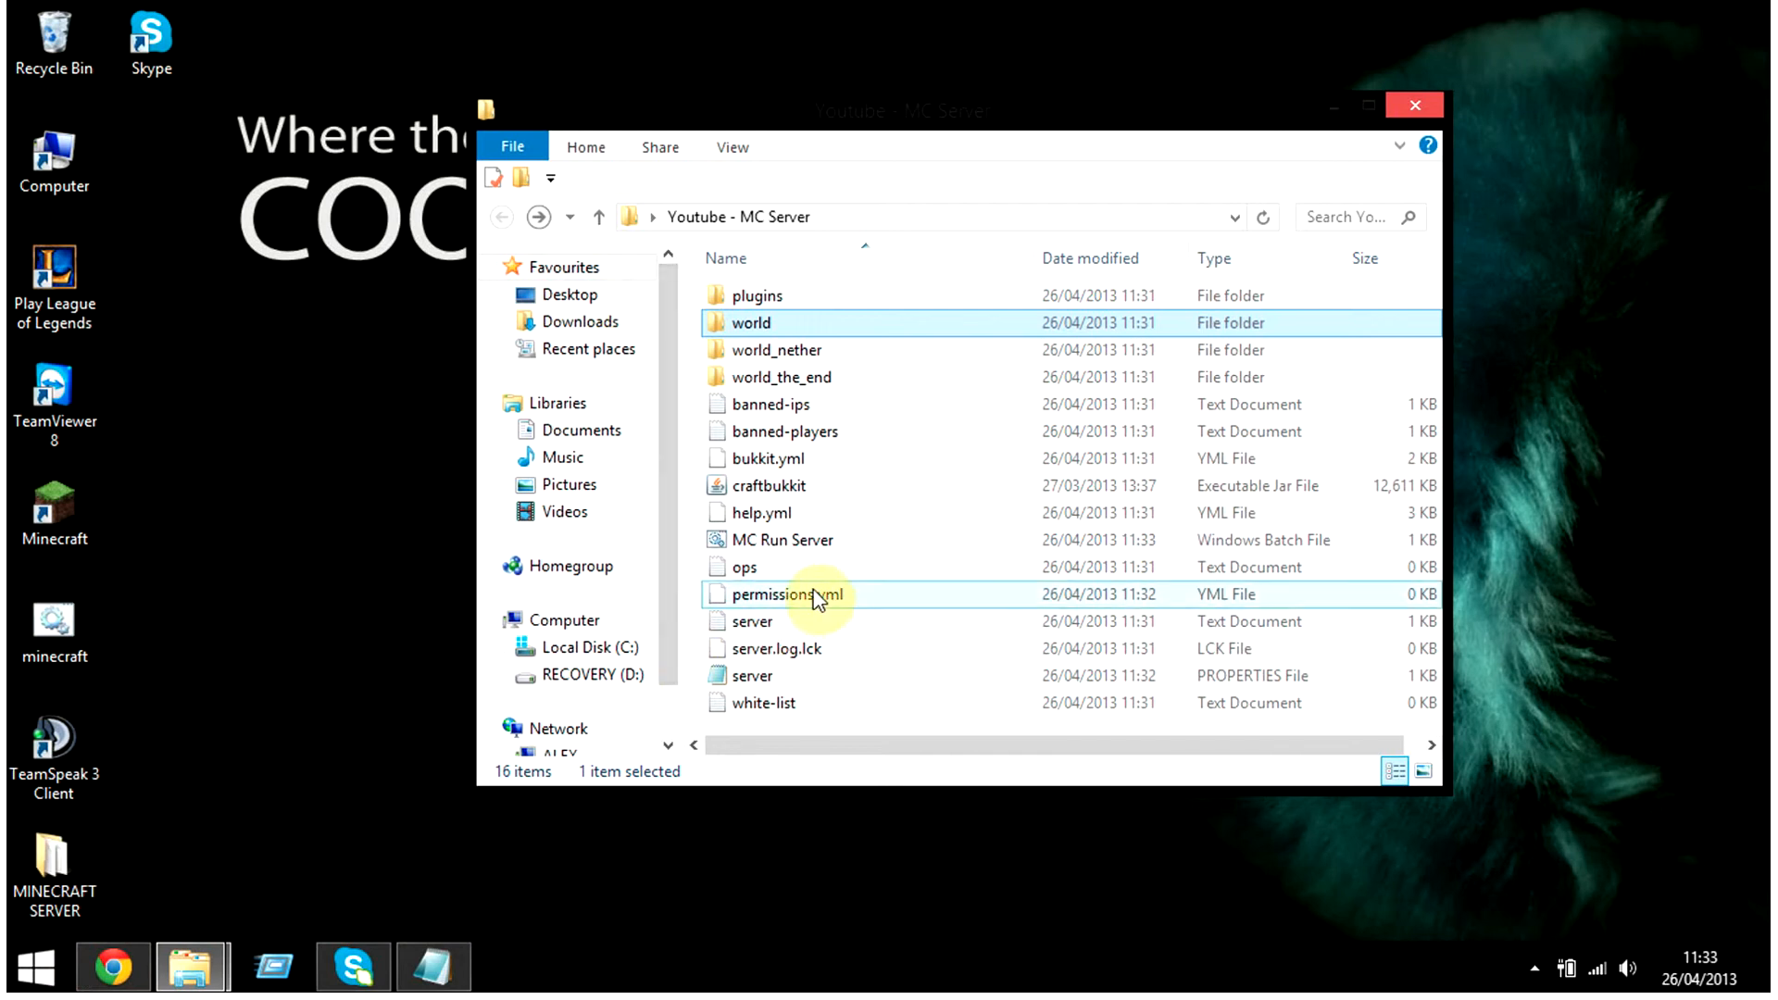
Step: Open the server PROPERTIES file in Notepad and review its settings
double_click(755, 677)
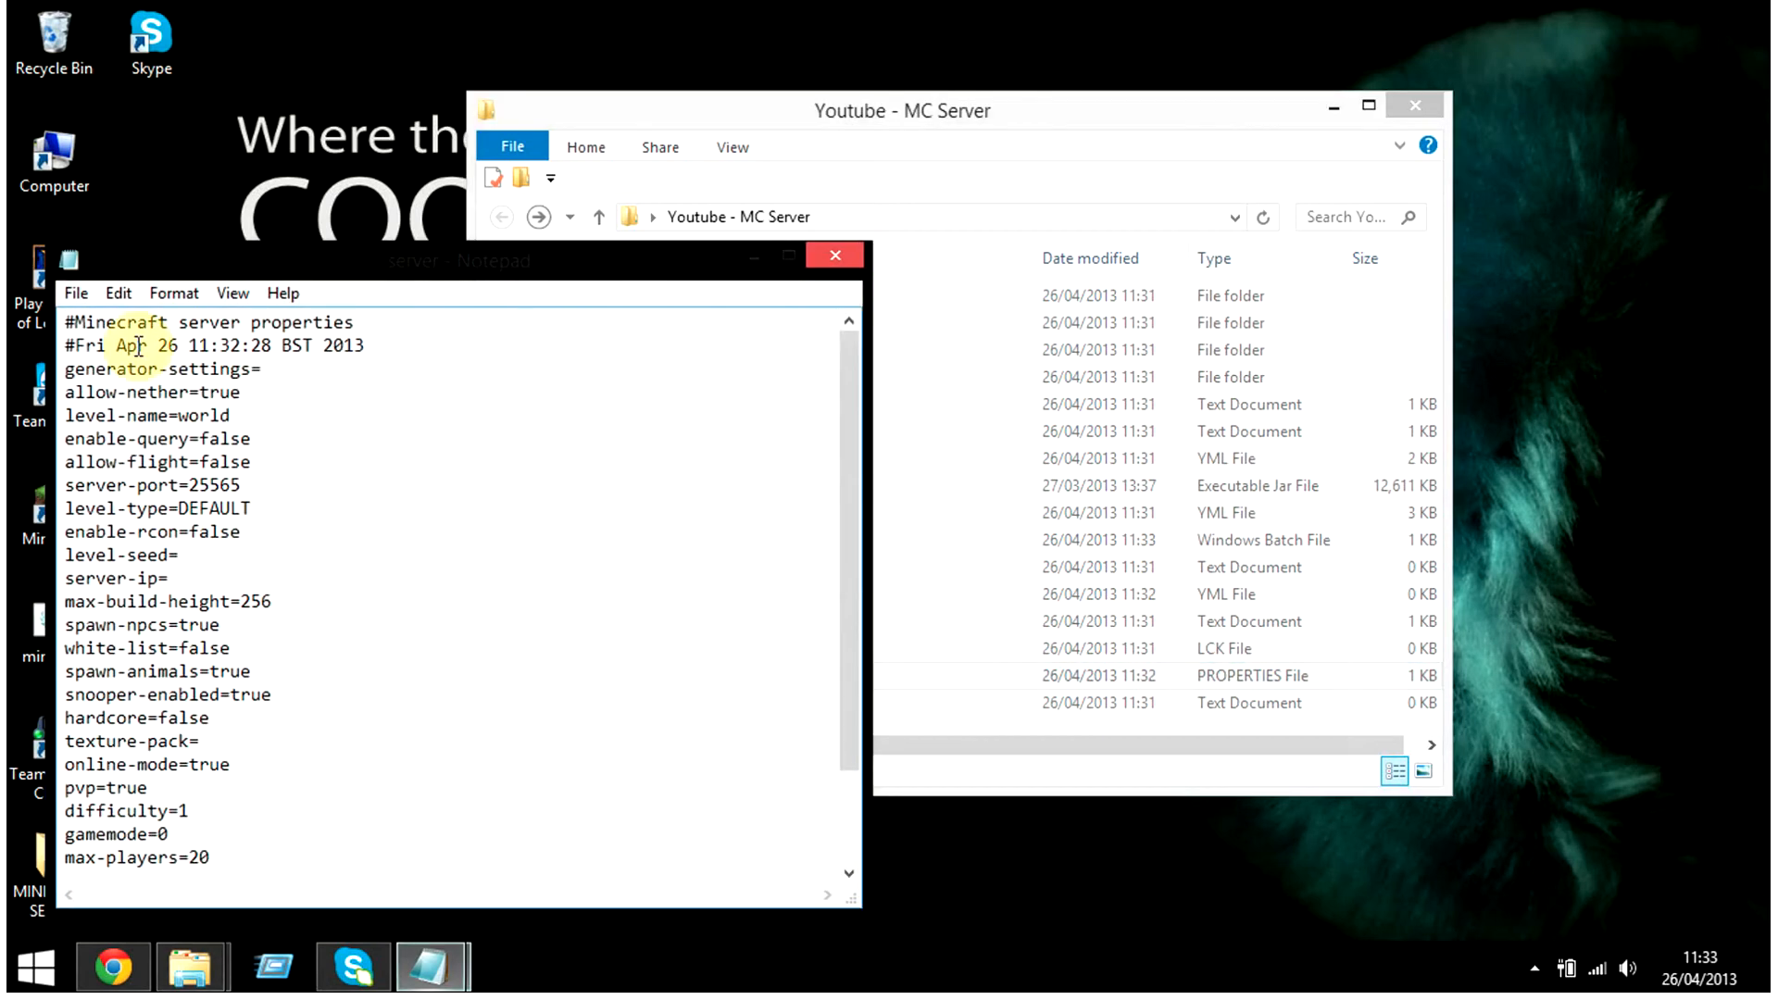
scroll(441, 595, "down", 2)
scroll(441, 595, "up", 3)
scroll(415, 587, "down", 3)
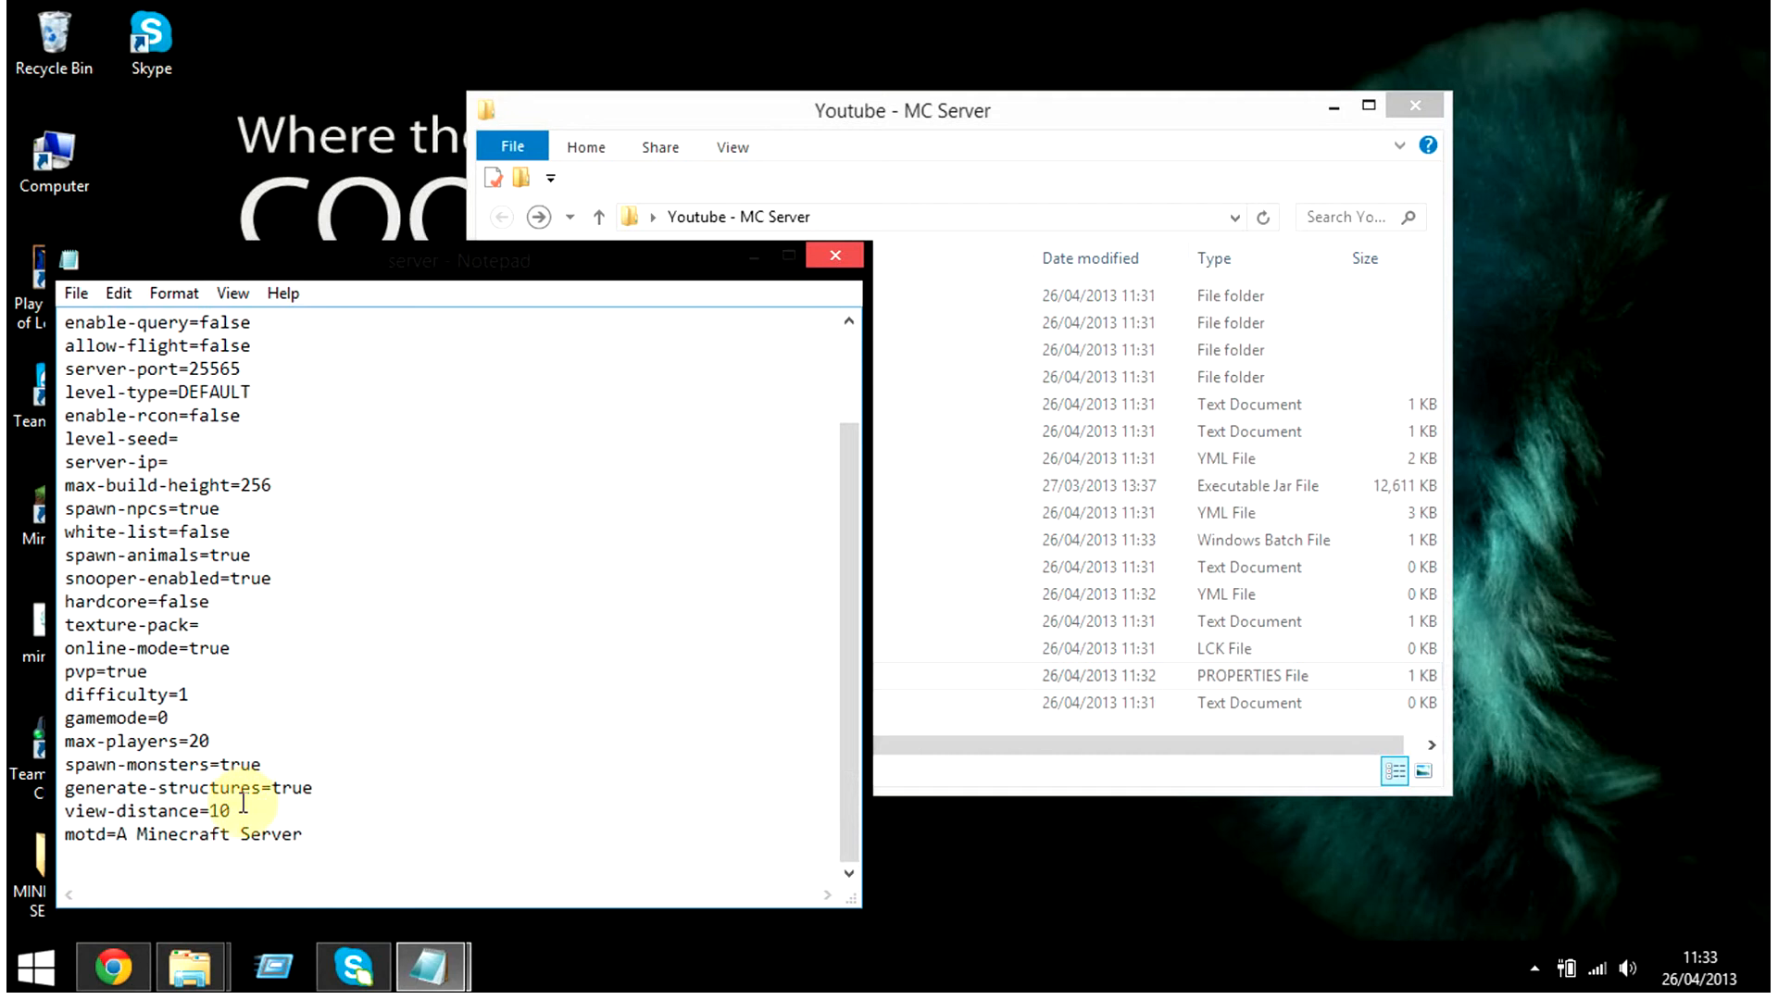
scroll(327, 789, "up", 2)
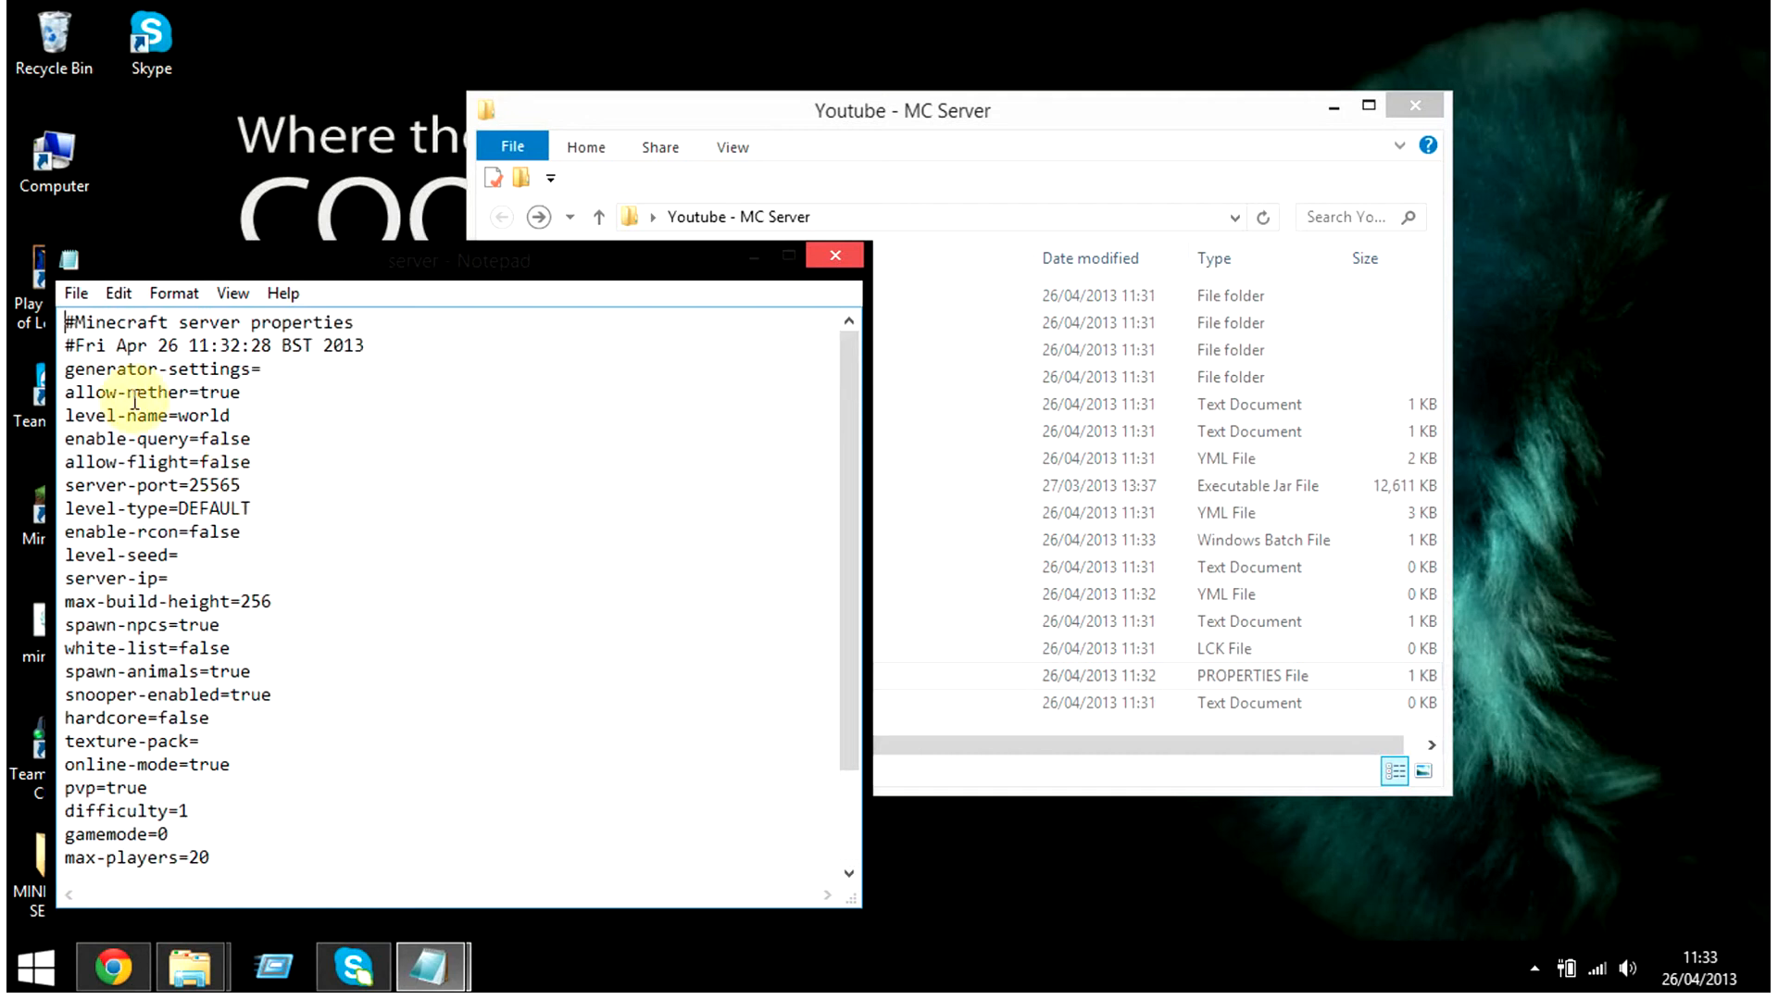
Step: Replace the motd text in the server properties with "hello youtube"
scroll(431, 426, "down", 2)
left_click(325, 860)
mouse_move(150, 833)
left_mouse_down()
mouse_move(337, 835)
mouse_move(124, 832)
mouse_move(180, 834)
left_mouse_up()
left_click(396, 840)
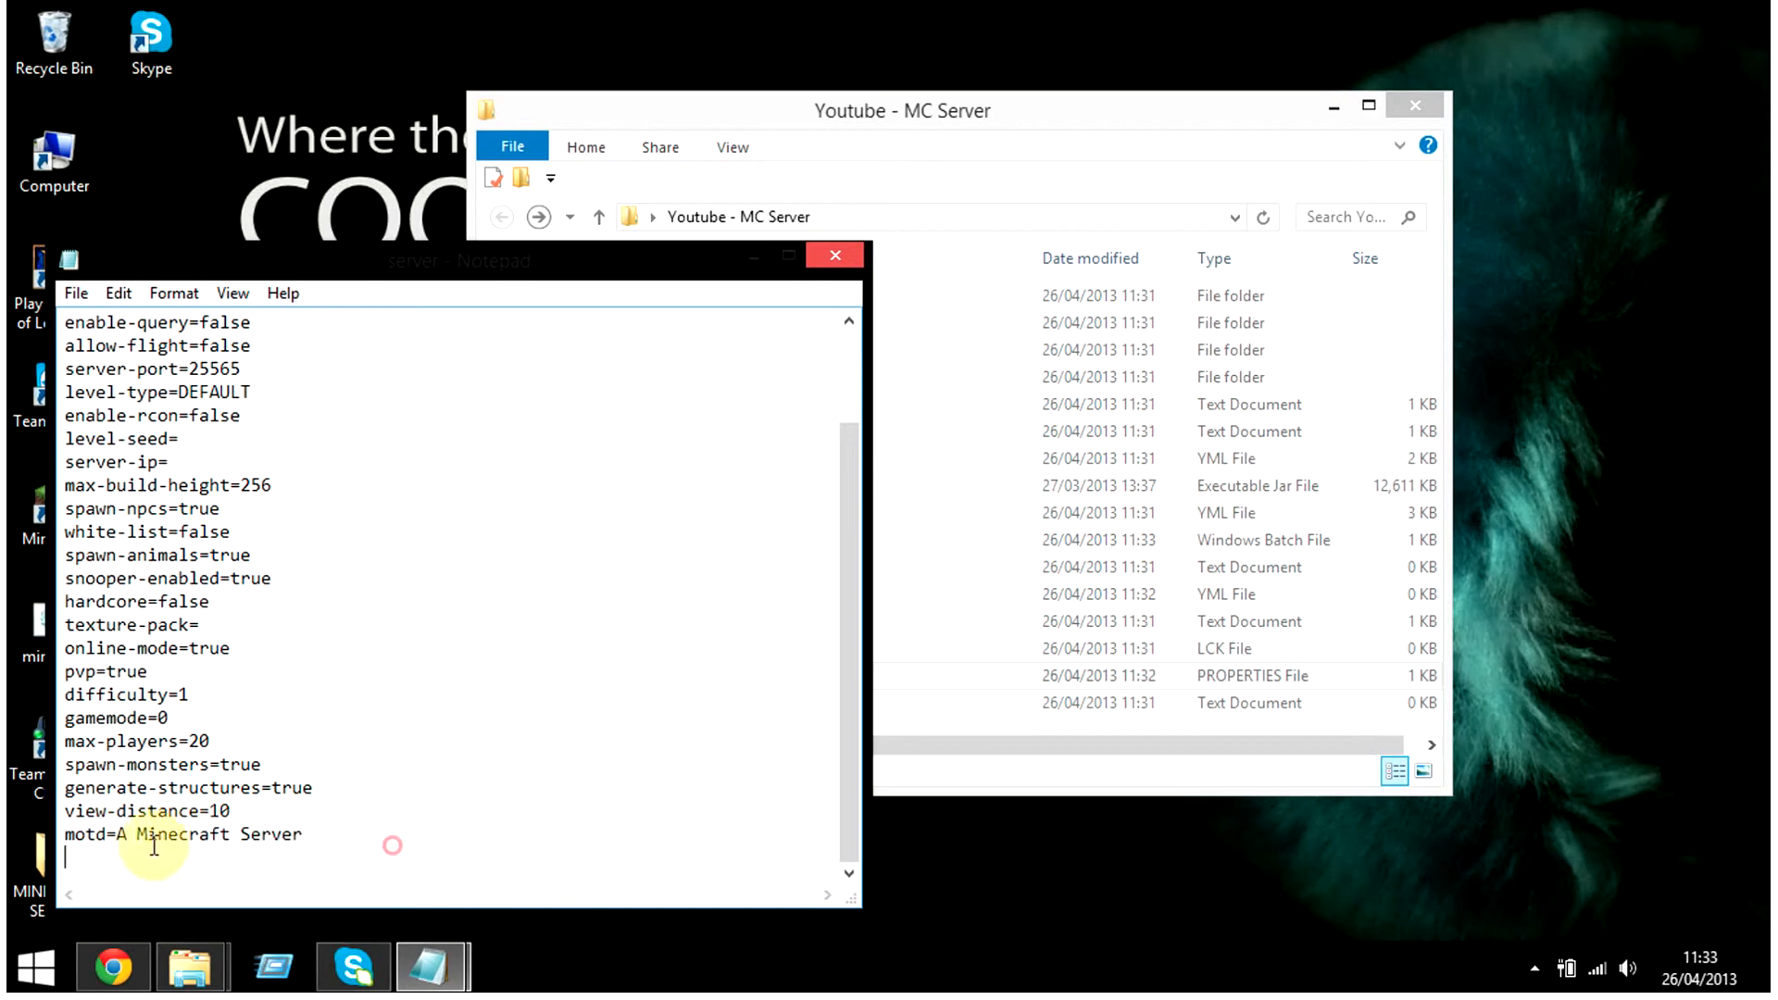
left_click_drag(375, 830, 117, 833)
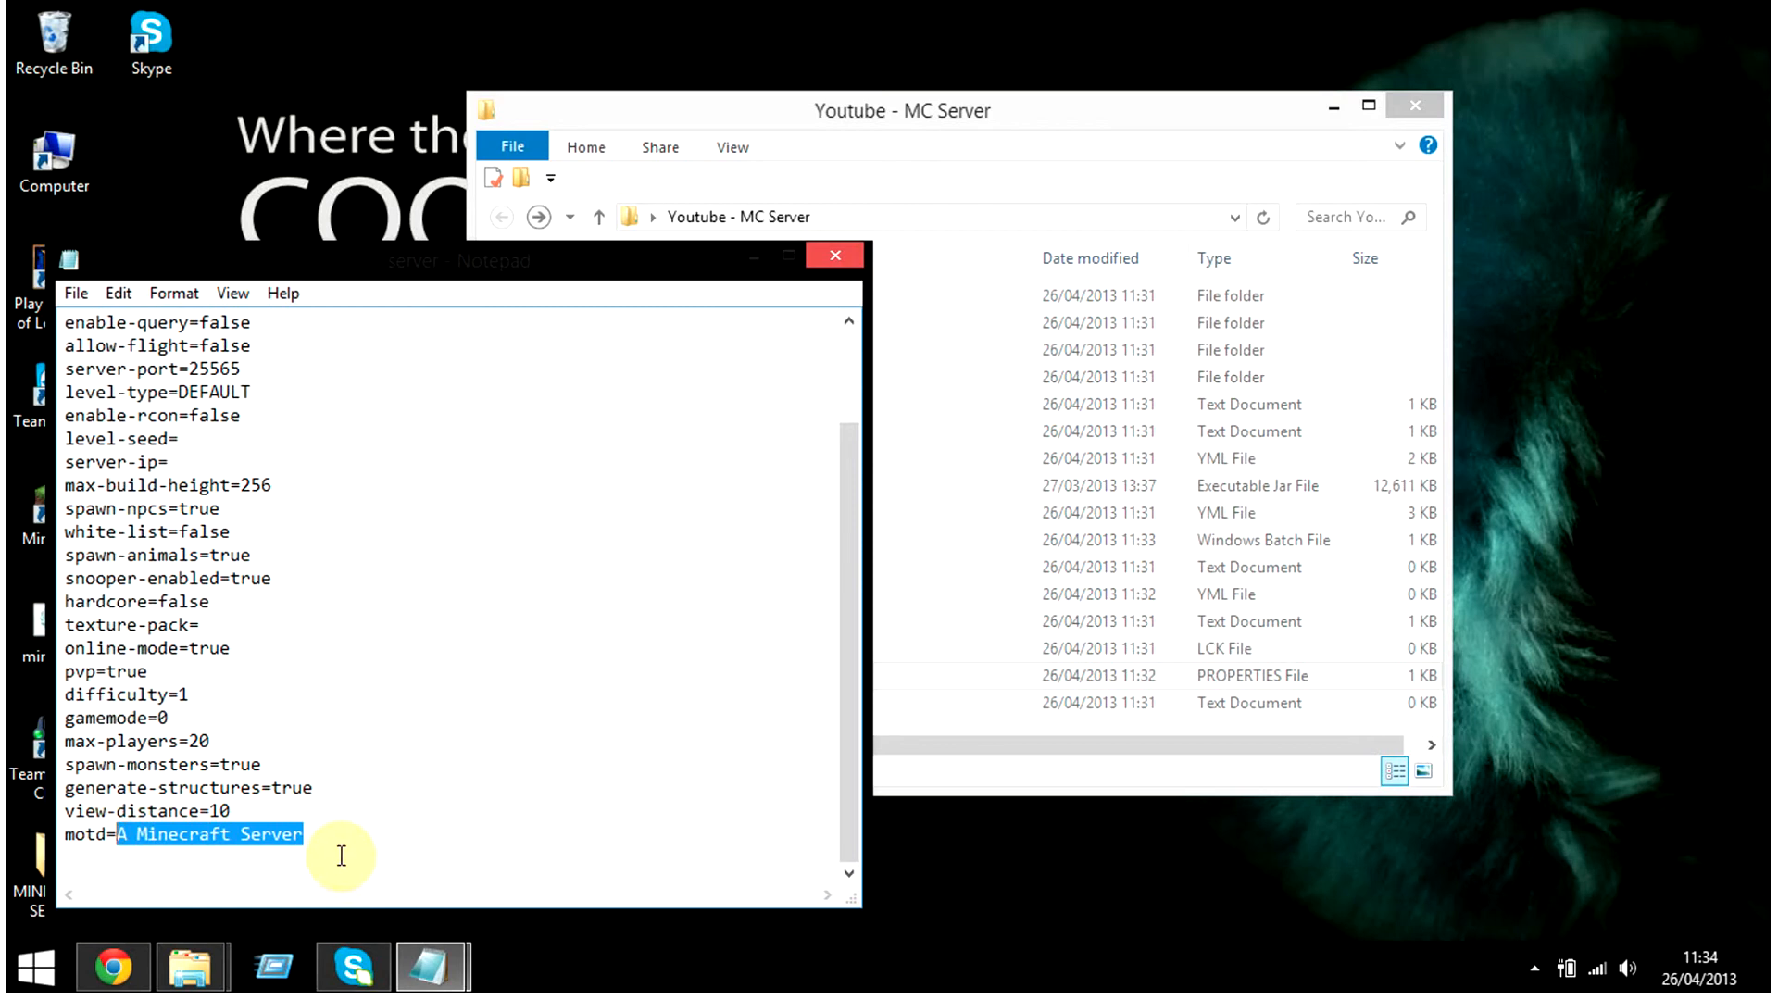
type("hello youtube")
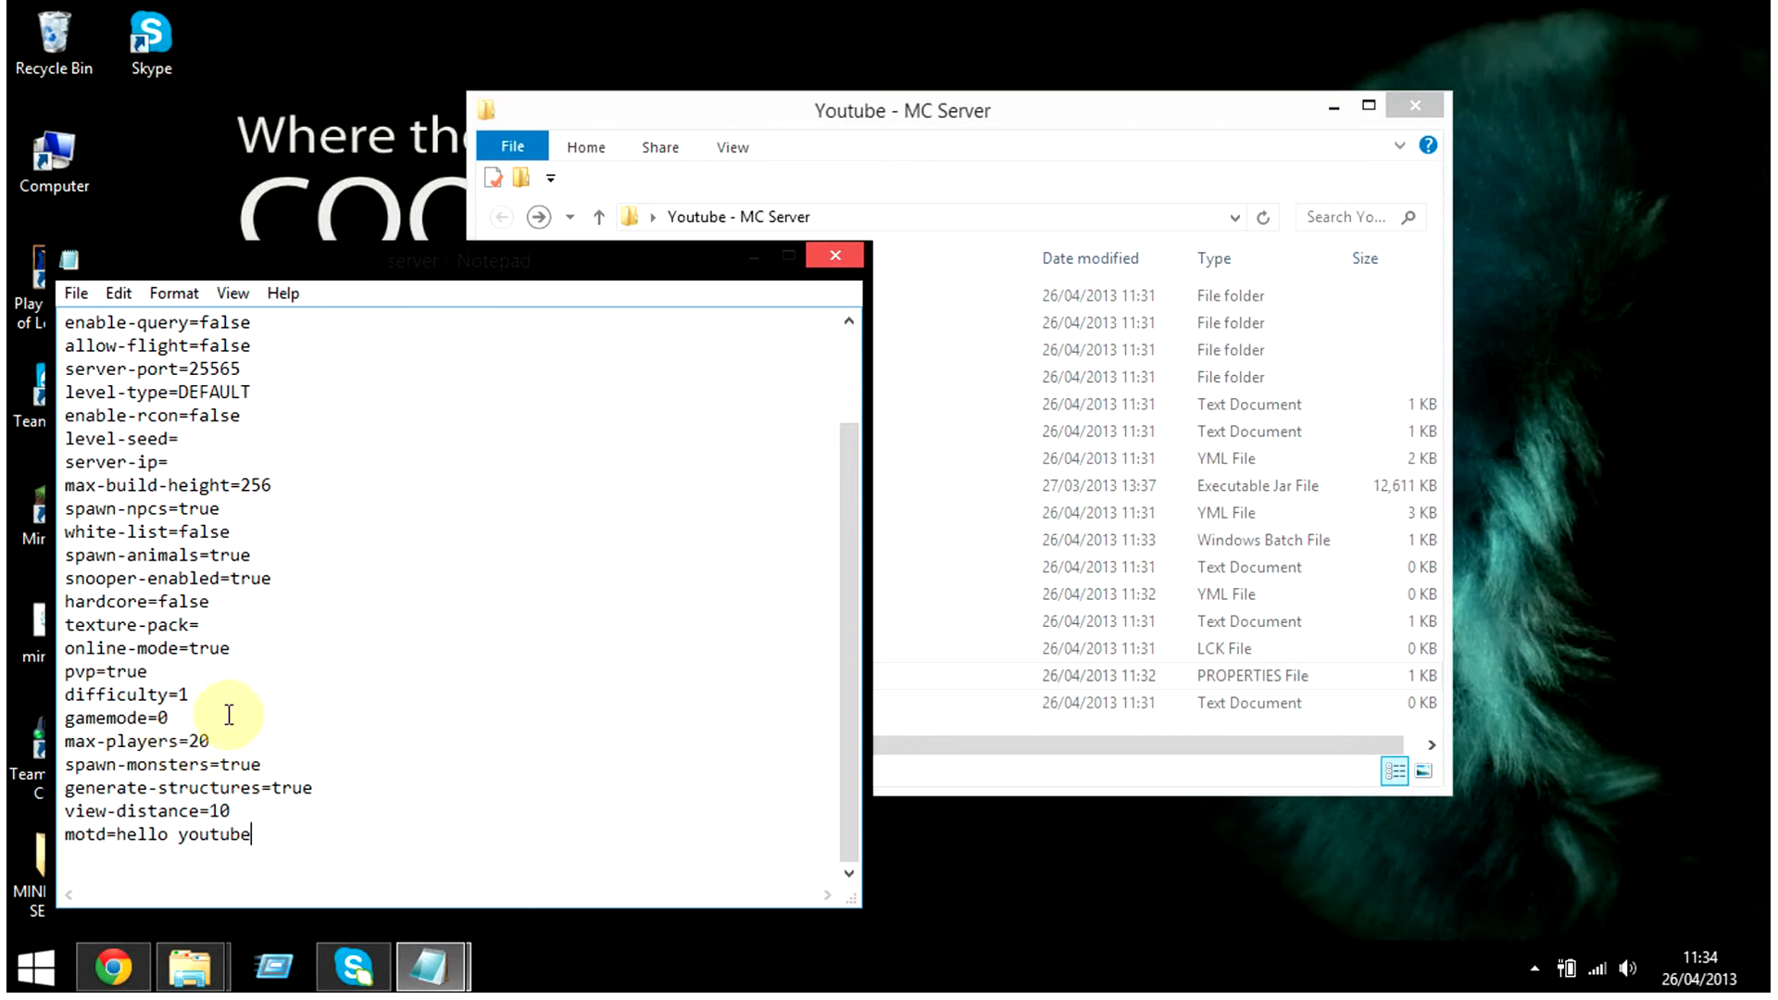
Step: Set gamemode to 1 in the server properties and check the texture-pack line
mouse_move(169, 719)
left_mouse_down()
mouse_move(152, 699)
mouse_move(159, 719)
left_mouse_up()
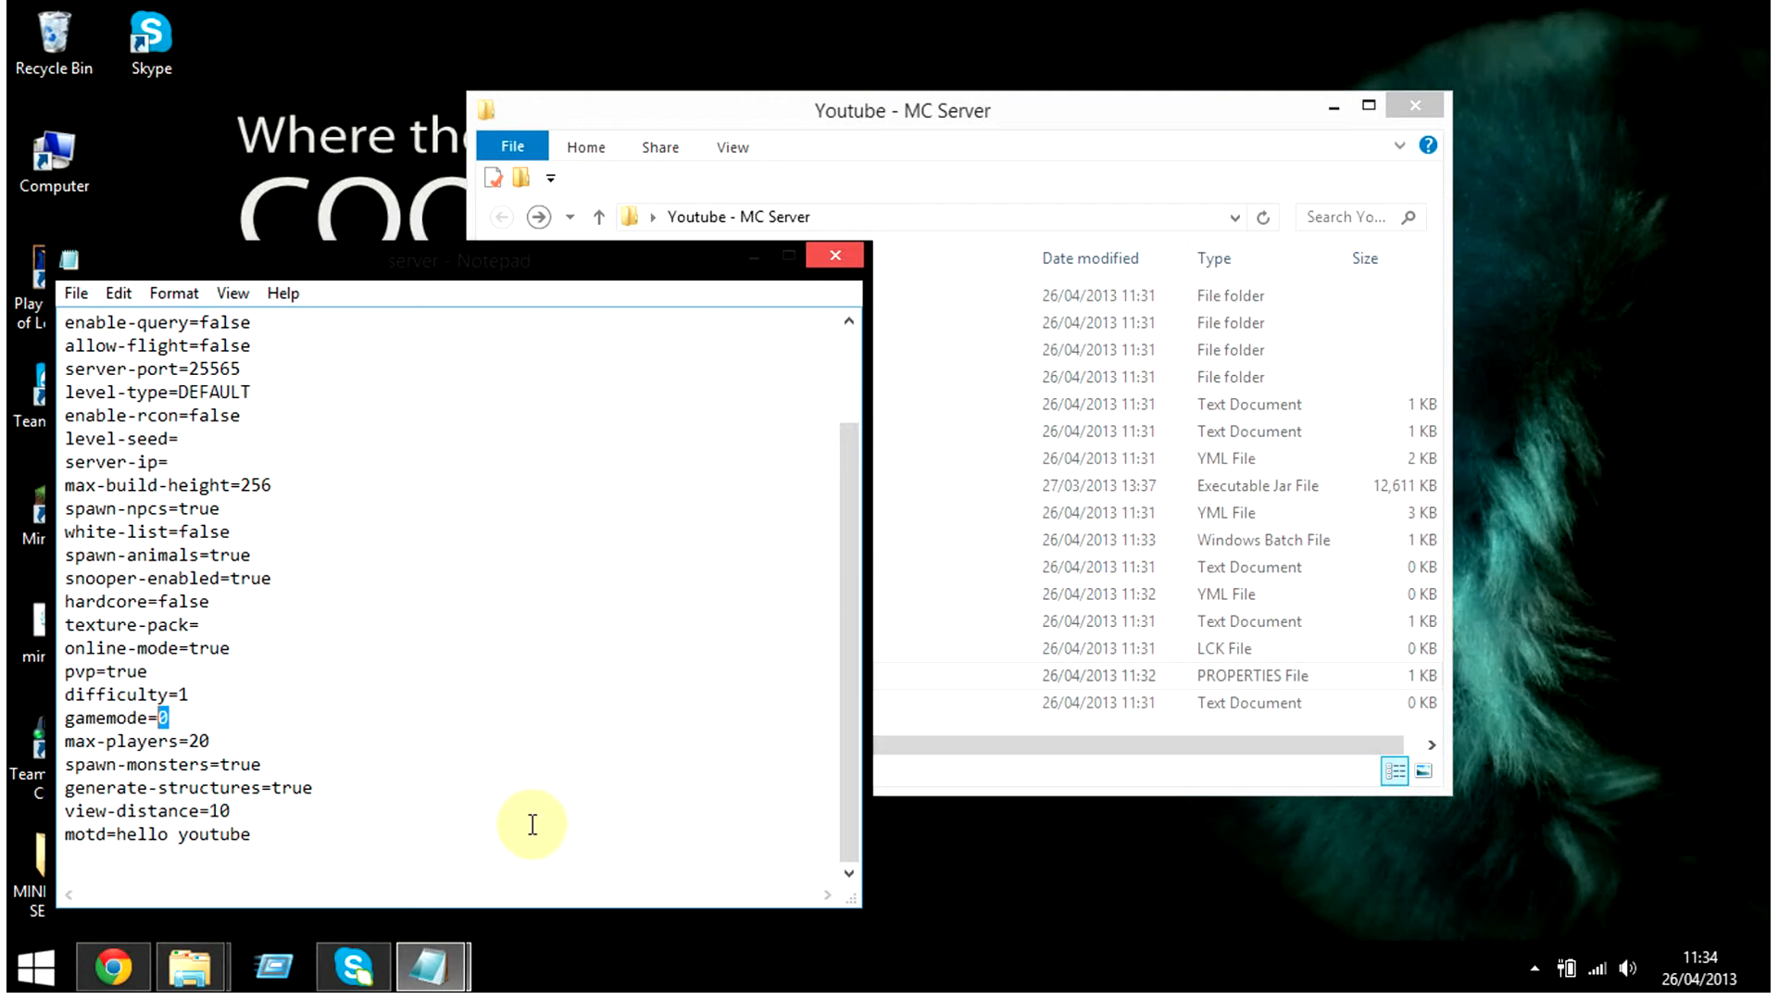
type("1")
left_click_drag(205, 620, 594, 623)
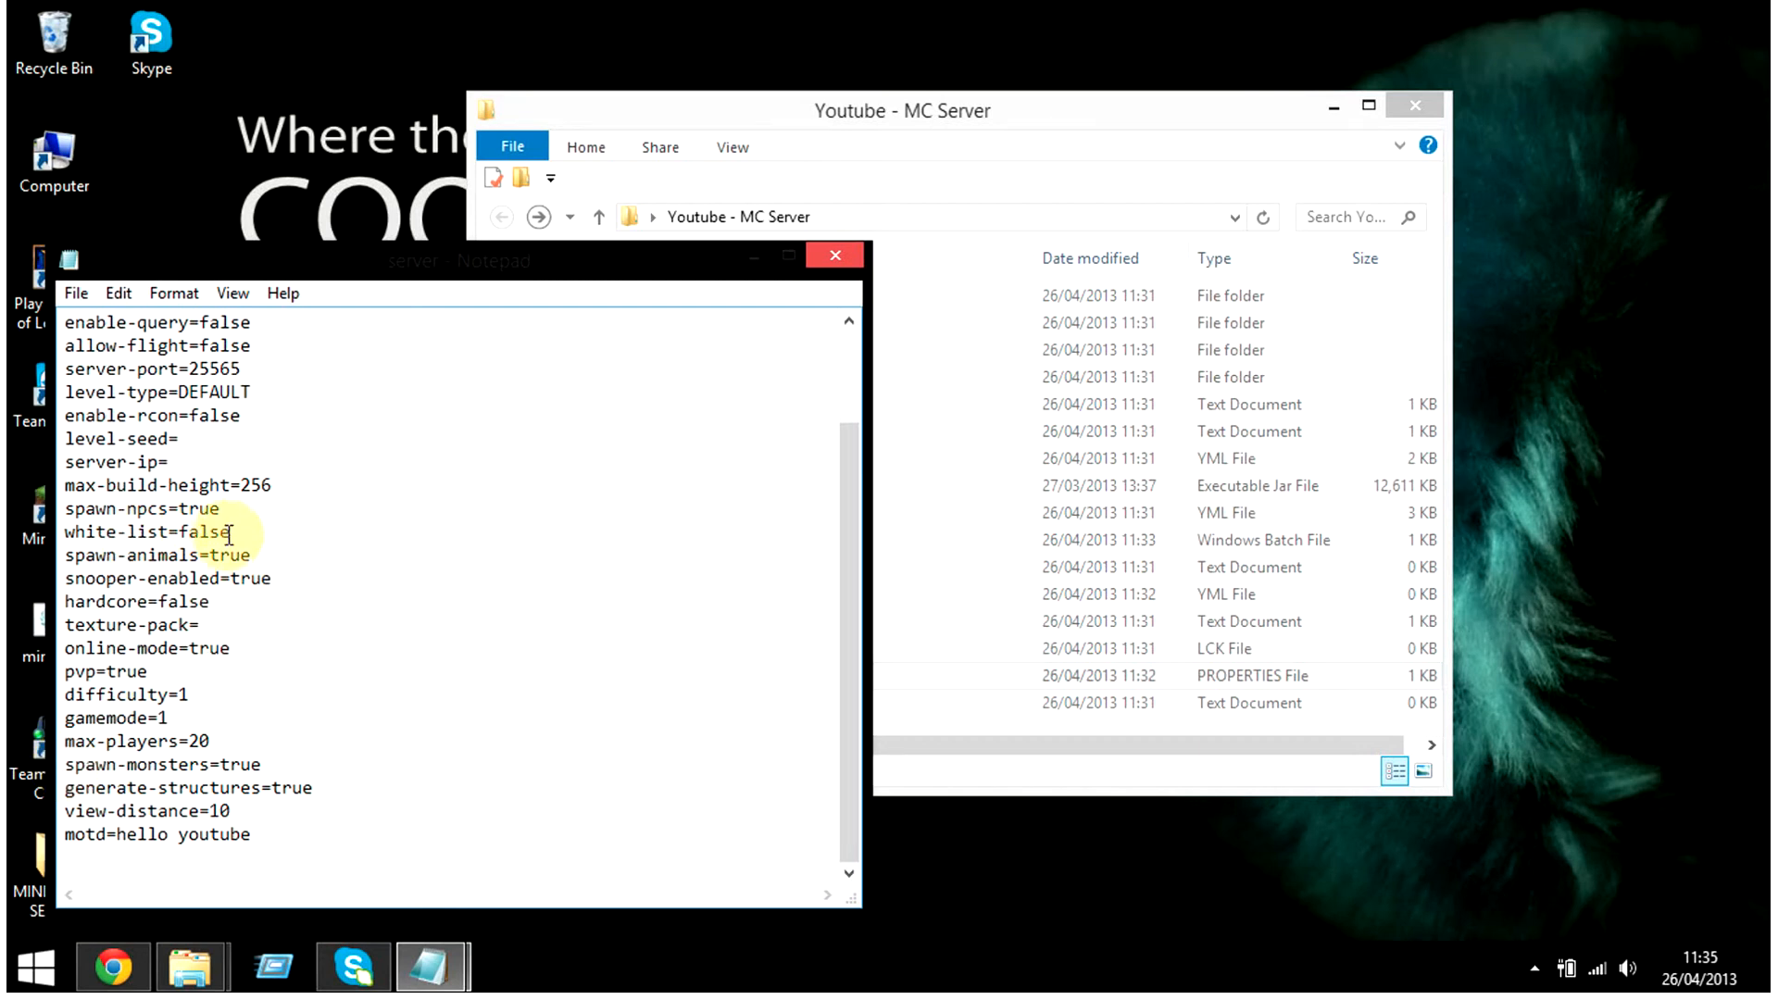
Step: Change the white-list value in the server properties to True
key("BackSpace")
key("BackSpace")
key("BackSpace")
key("BackSpace")
key("BackSpace")
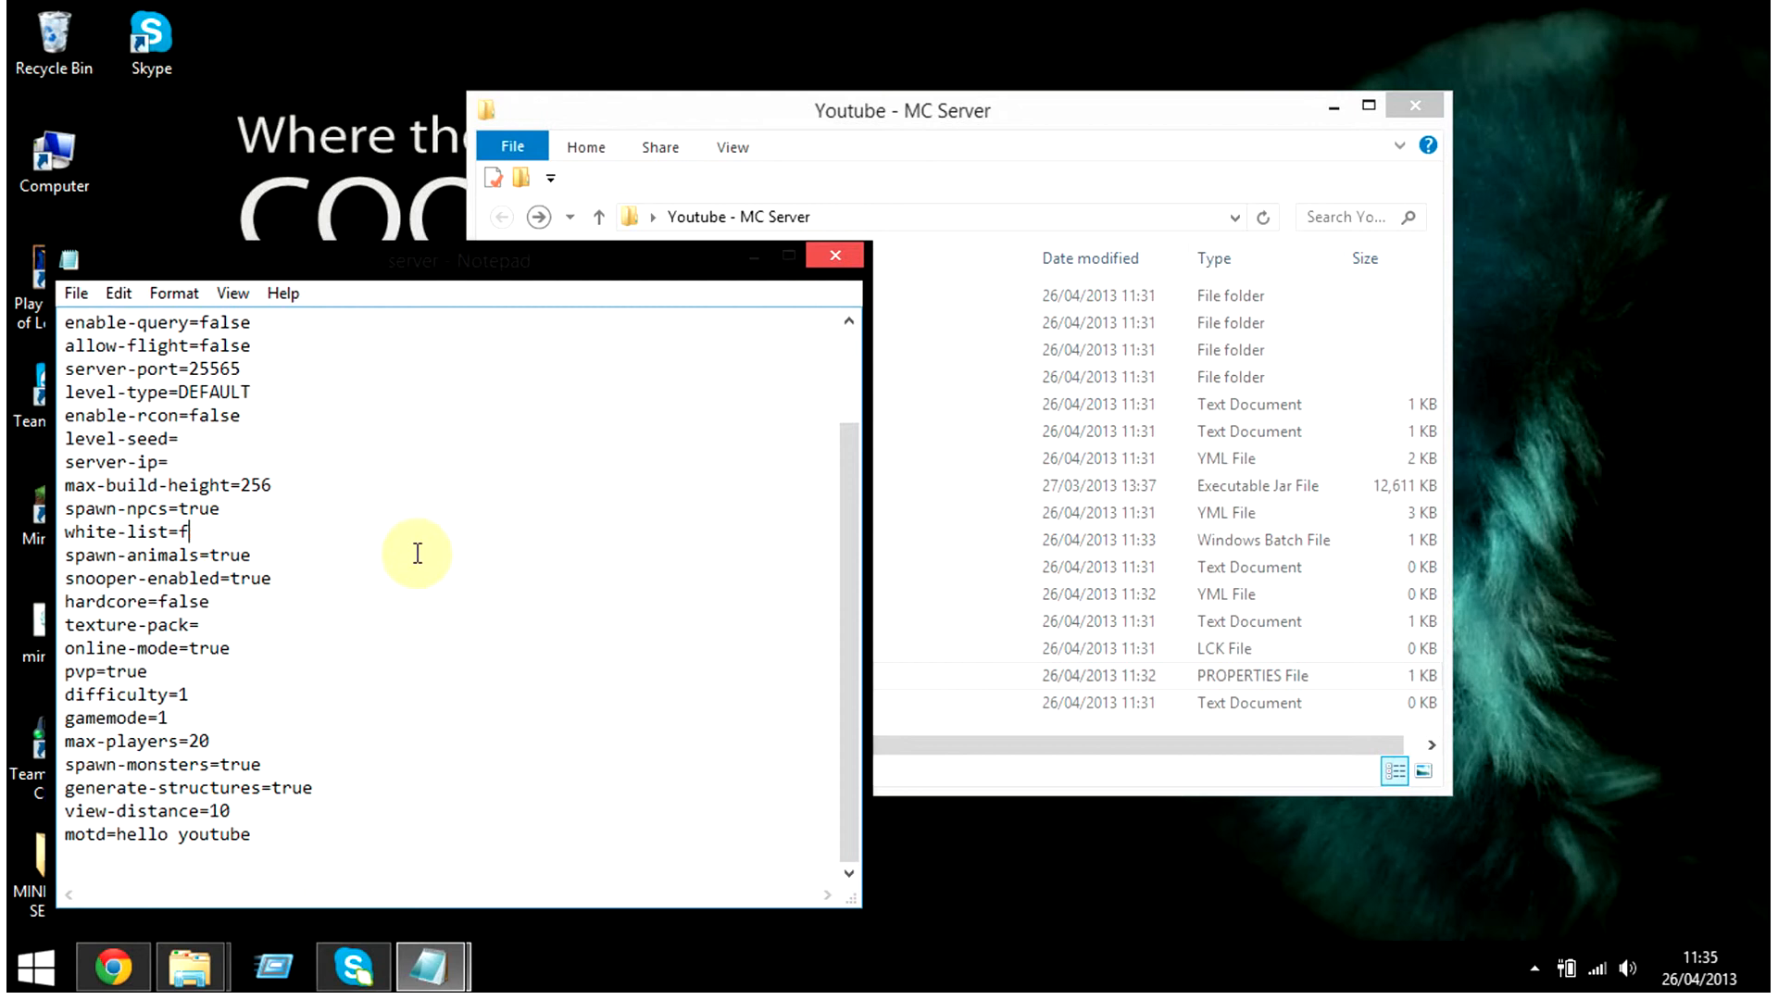
type("True")
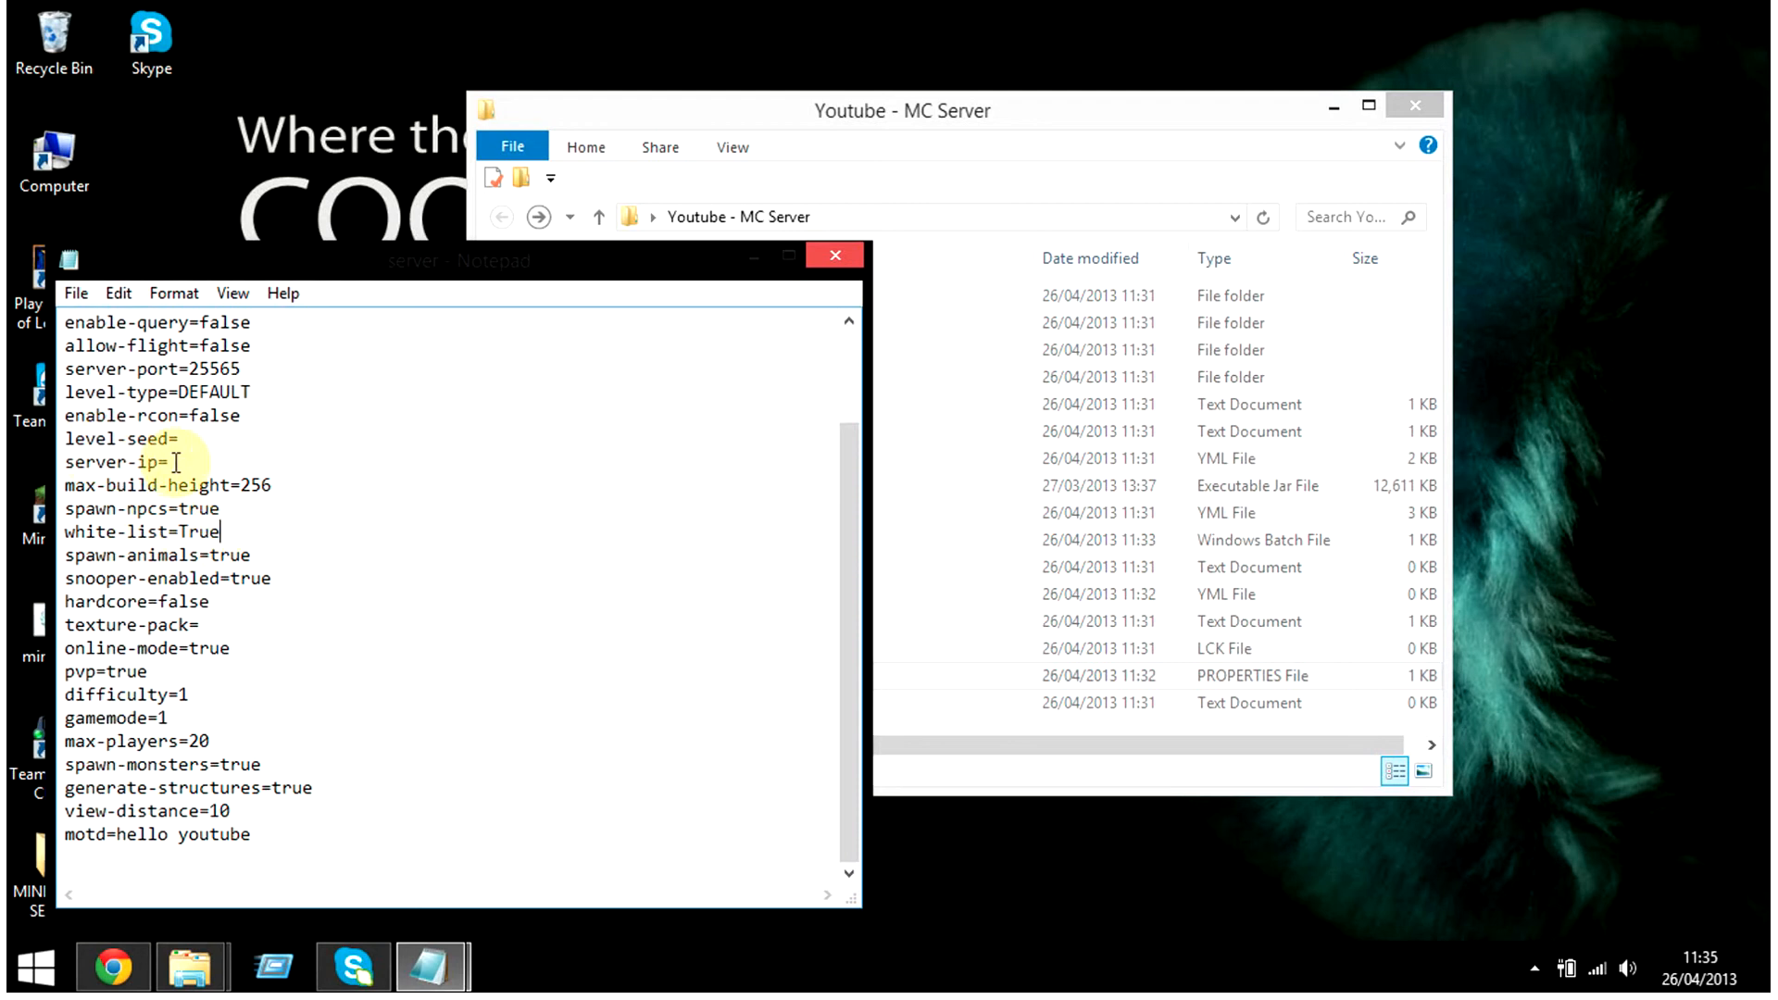
Step: Check the server-ip and level-name entries against the world folder, and save and close the server properties file
left_click_drag(200, 461, 264, 448)
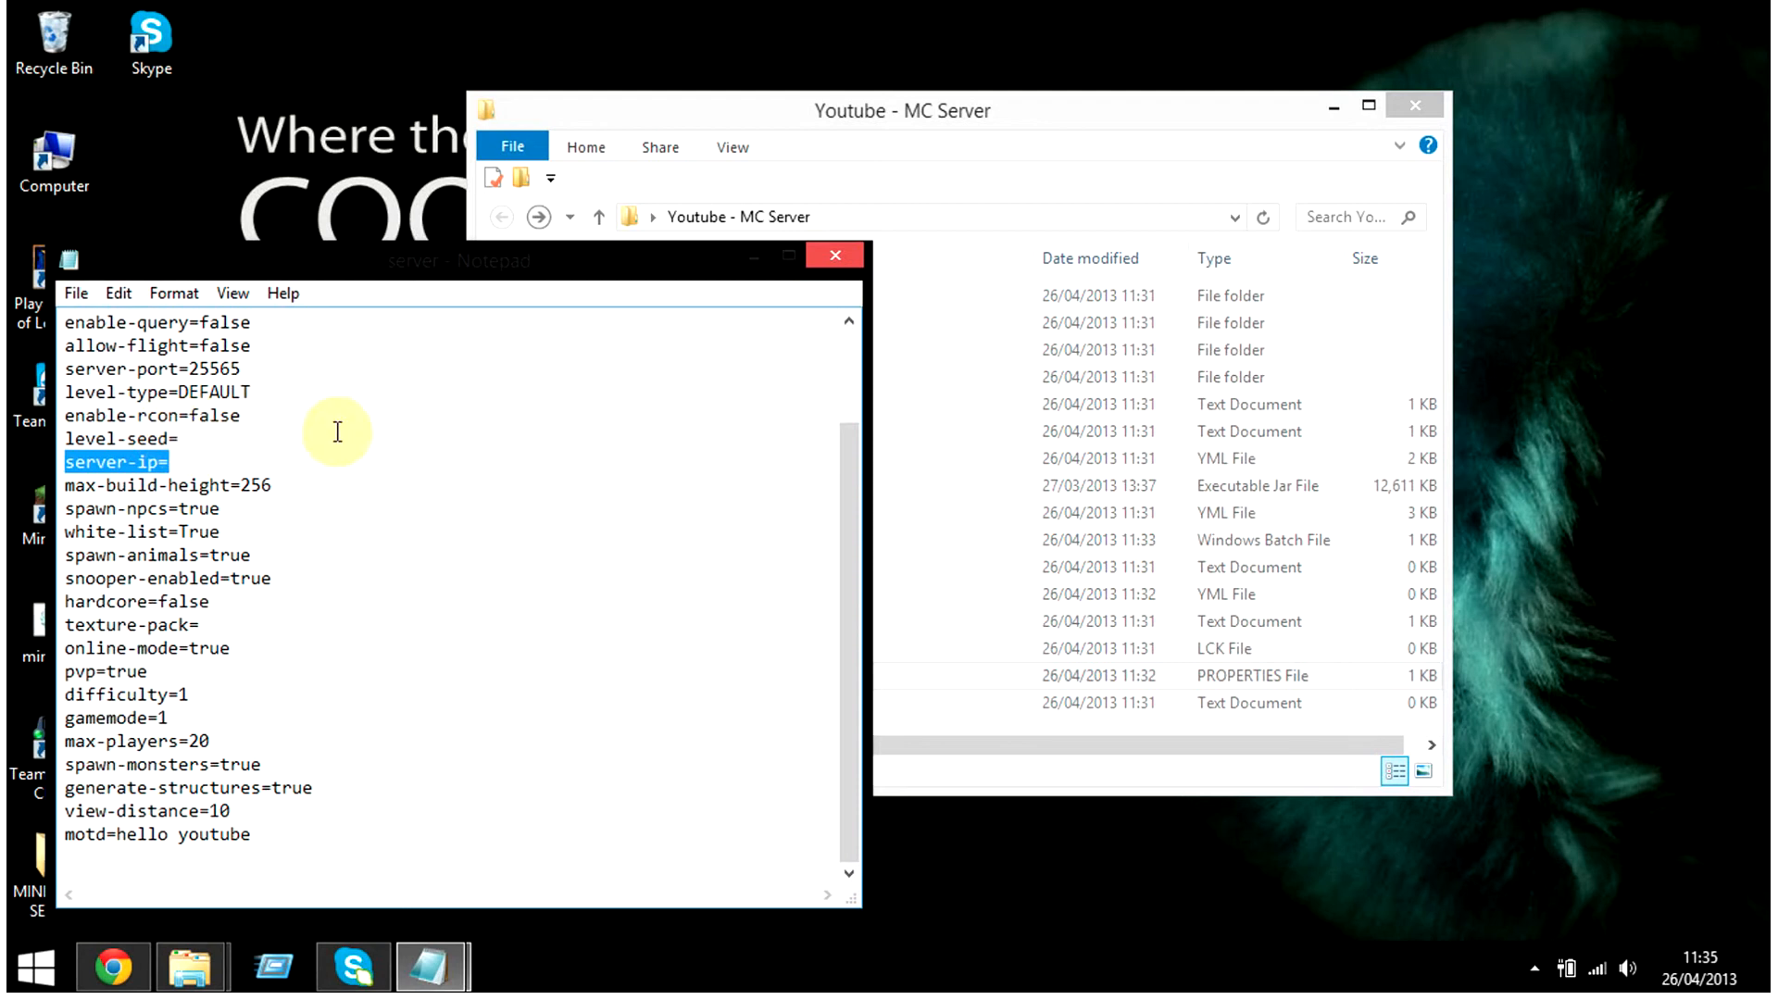
scroll(242, 417, "up", 2)
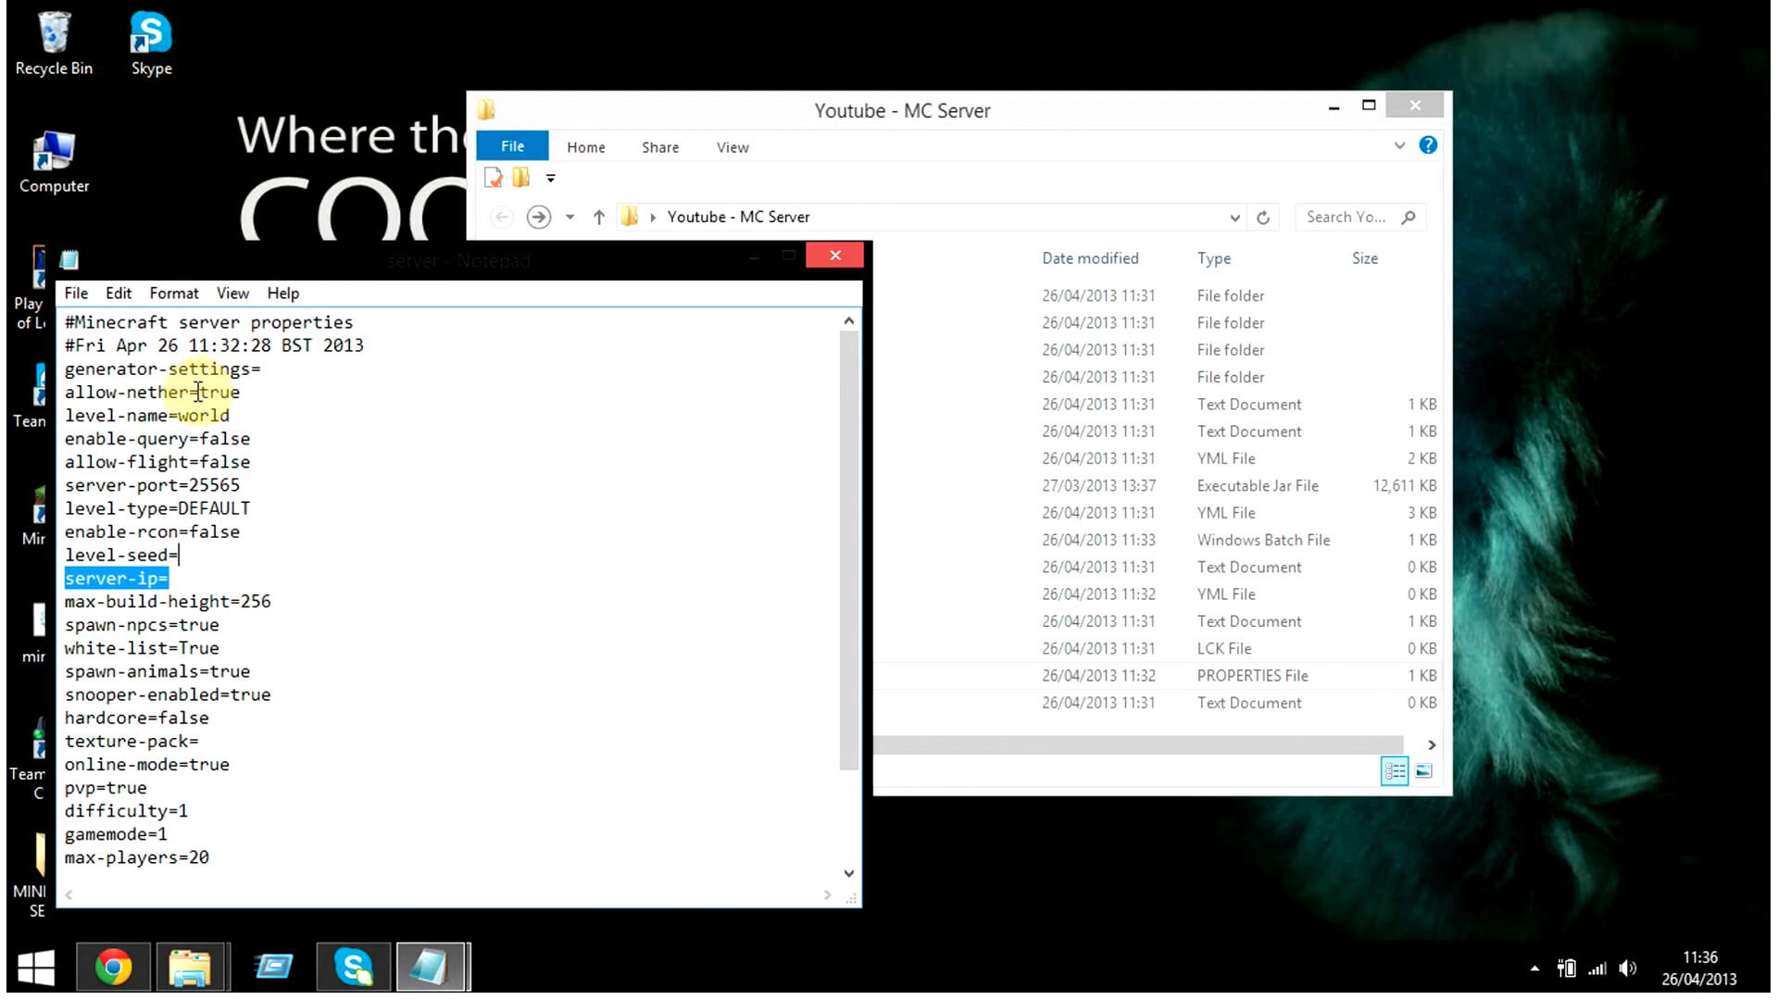
left_click_drag(62, 413, 232, 416)
left_click_drag(1116, 120, 1337, 142)
left_click(971, 336)
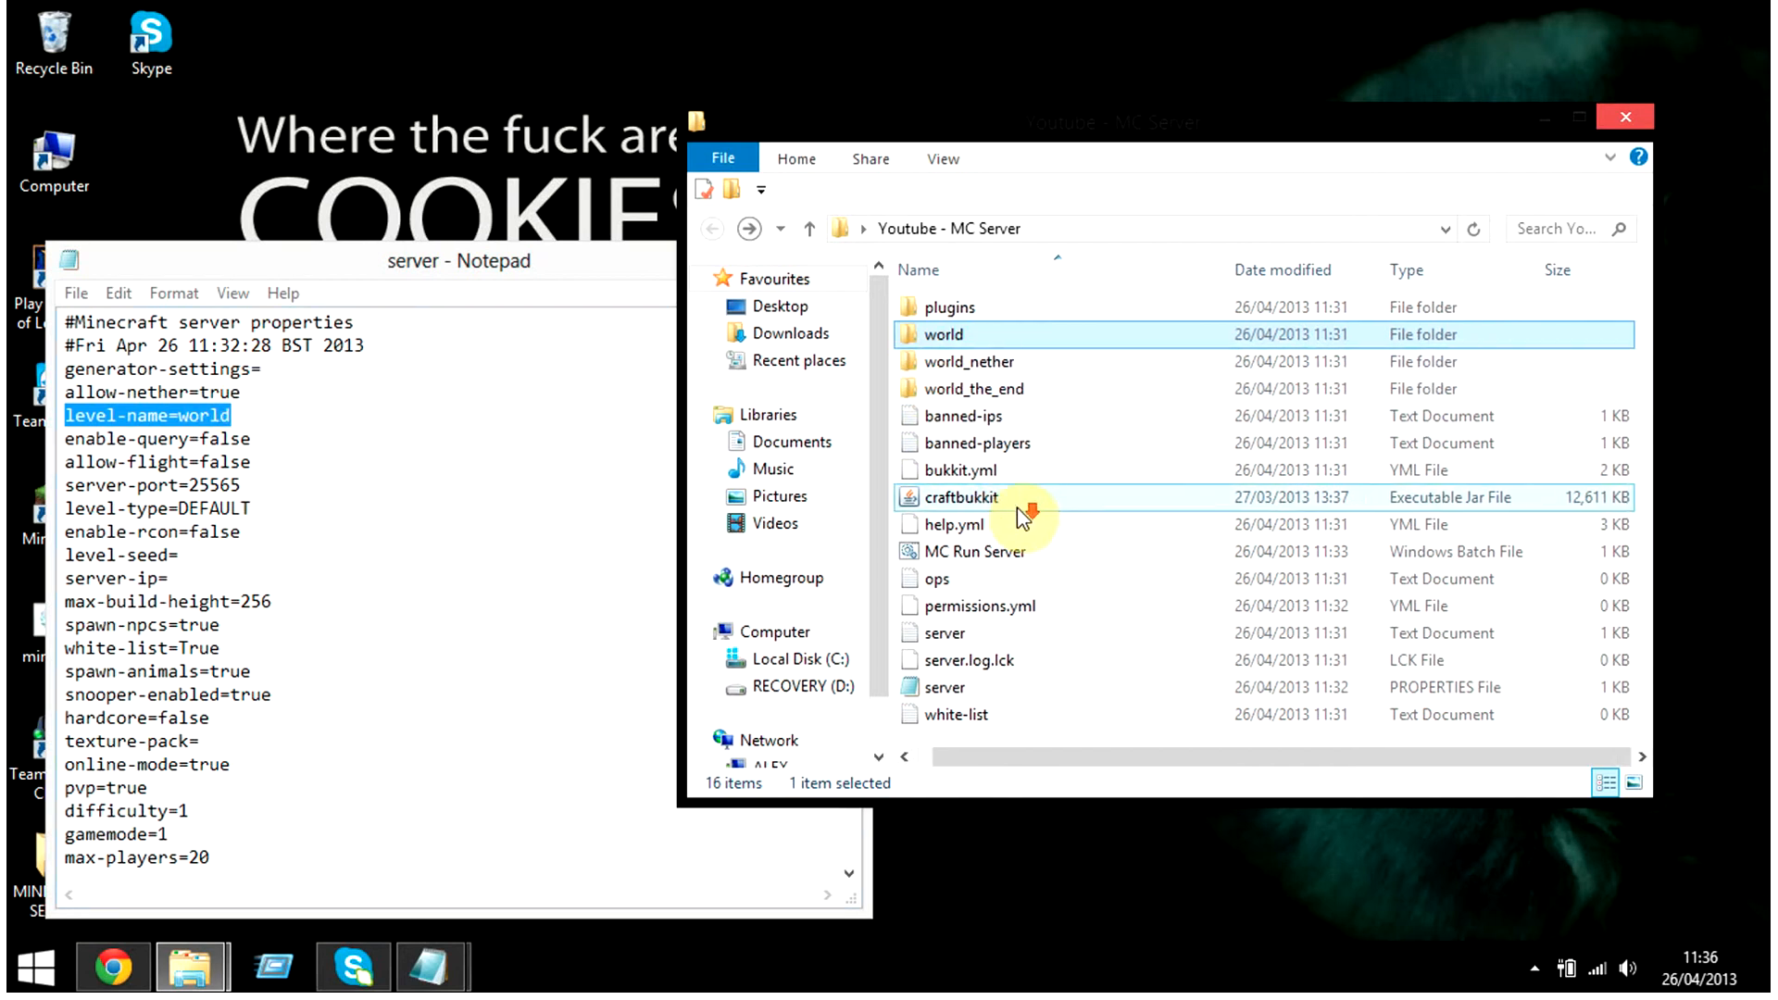
left_click(509, 568)
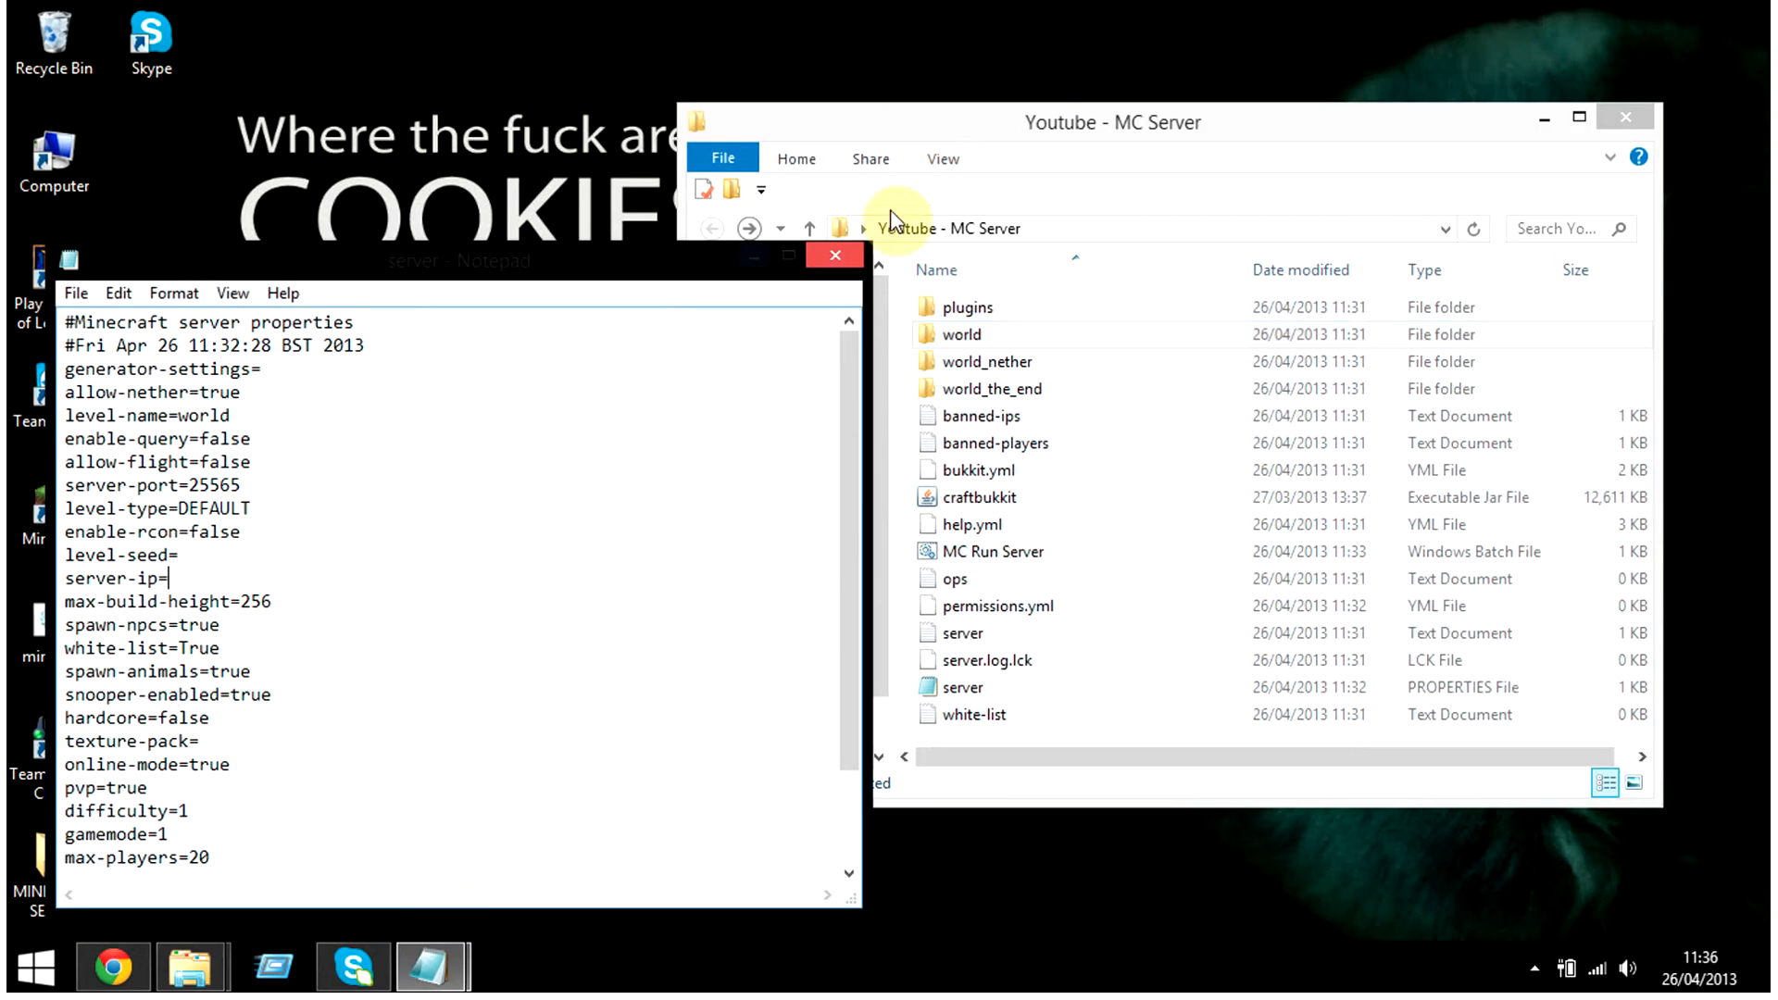
left_click(863, 509)
Step: Open the white-list text file, enter the player's username with corrected spelling, and save it on closing
left_click(968, 718)
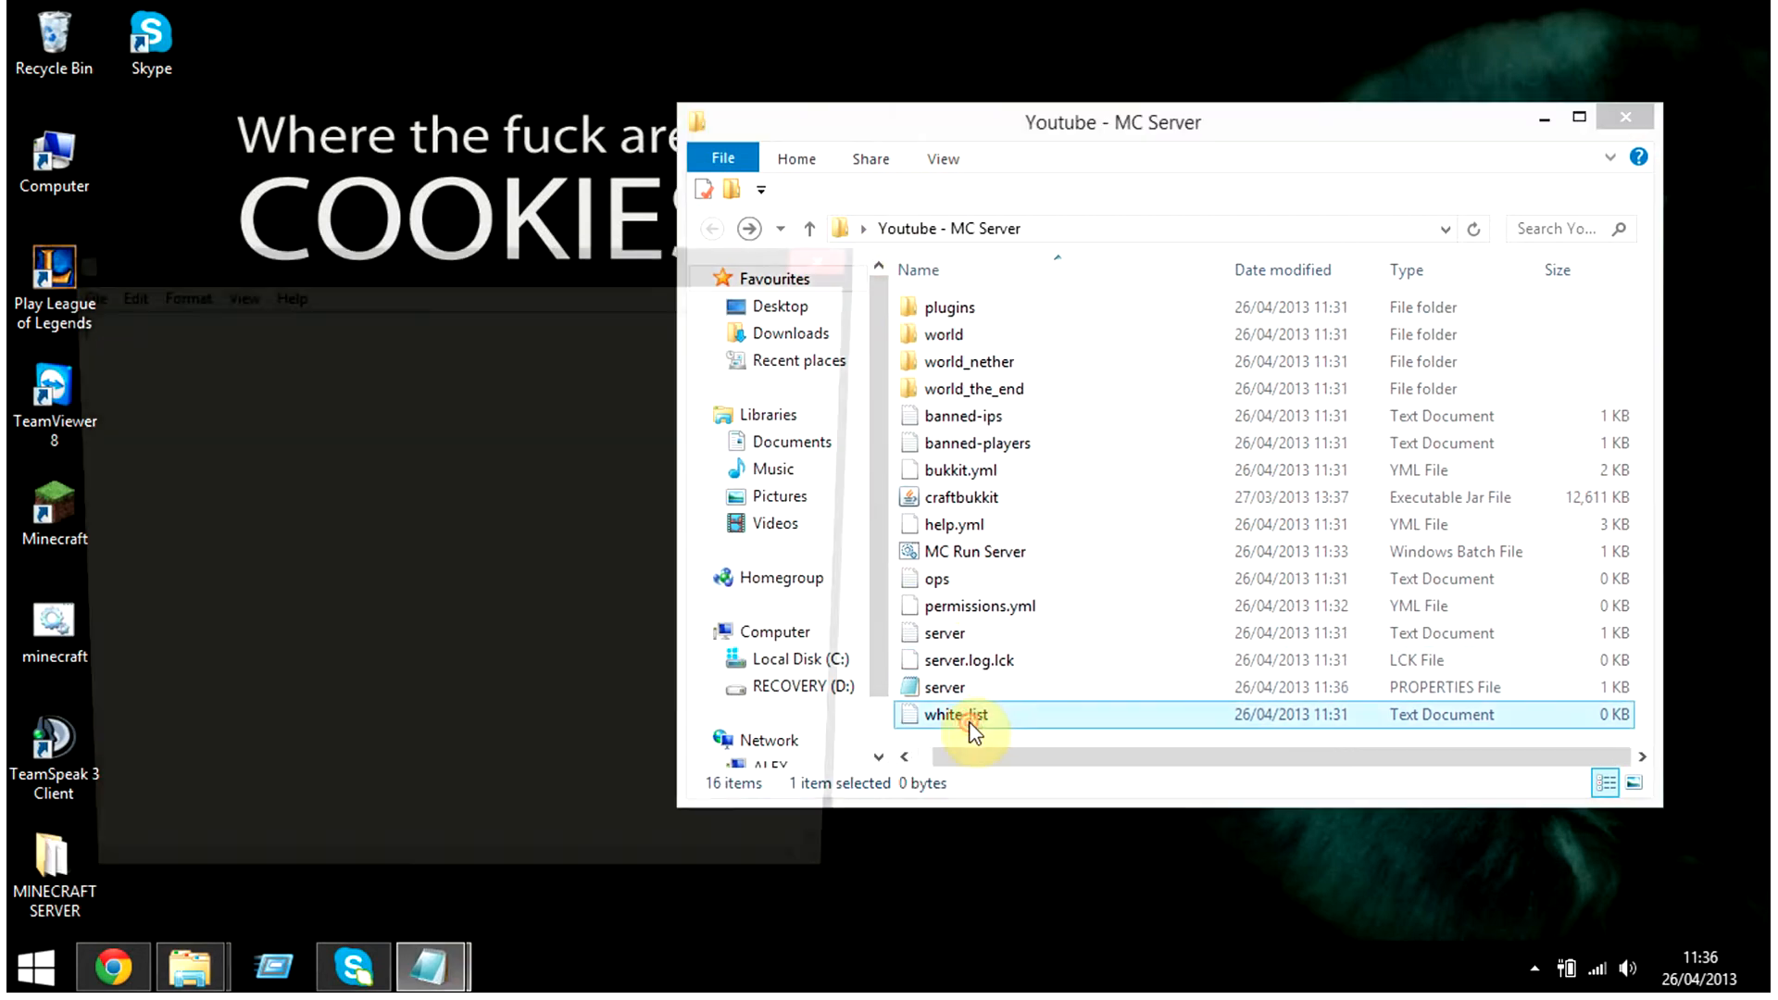
left_click(443, 504)
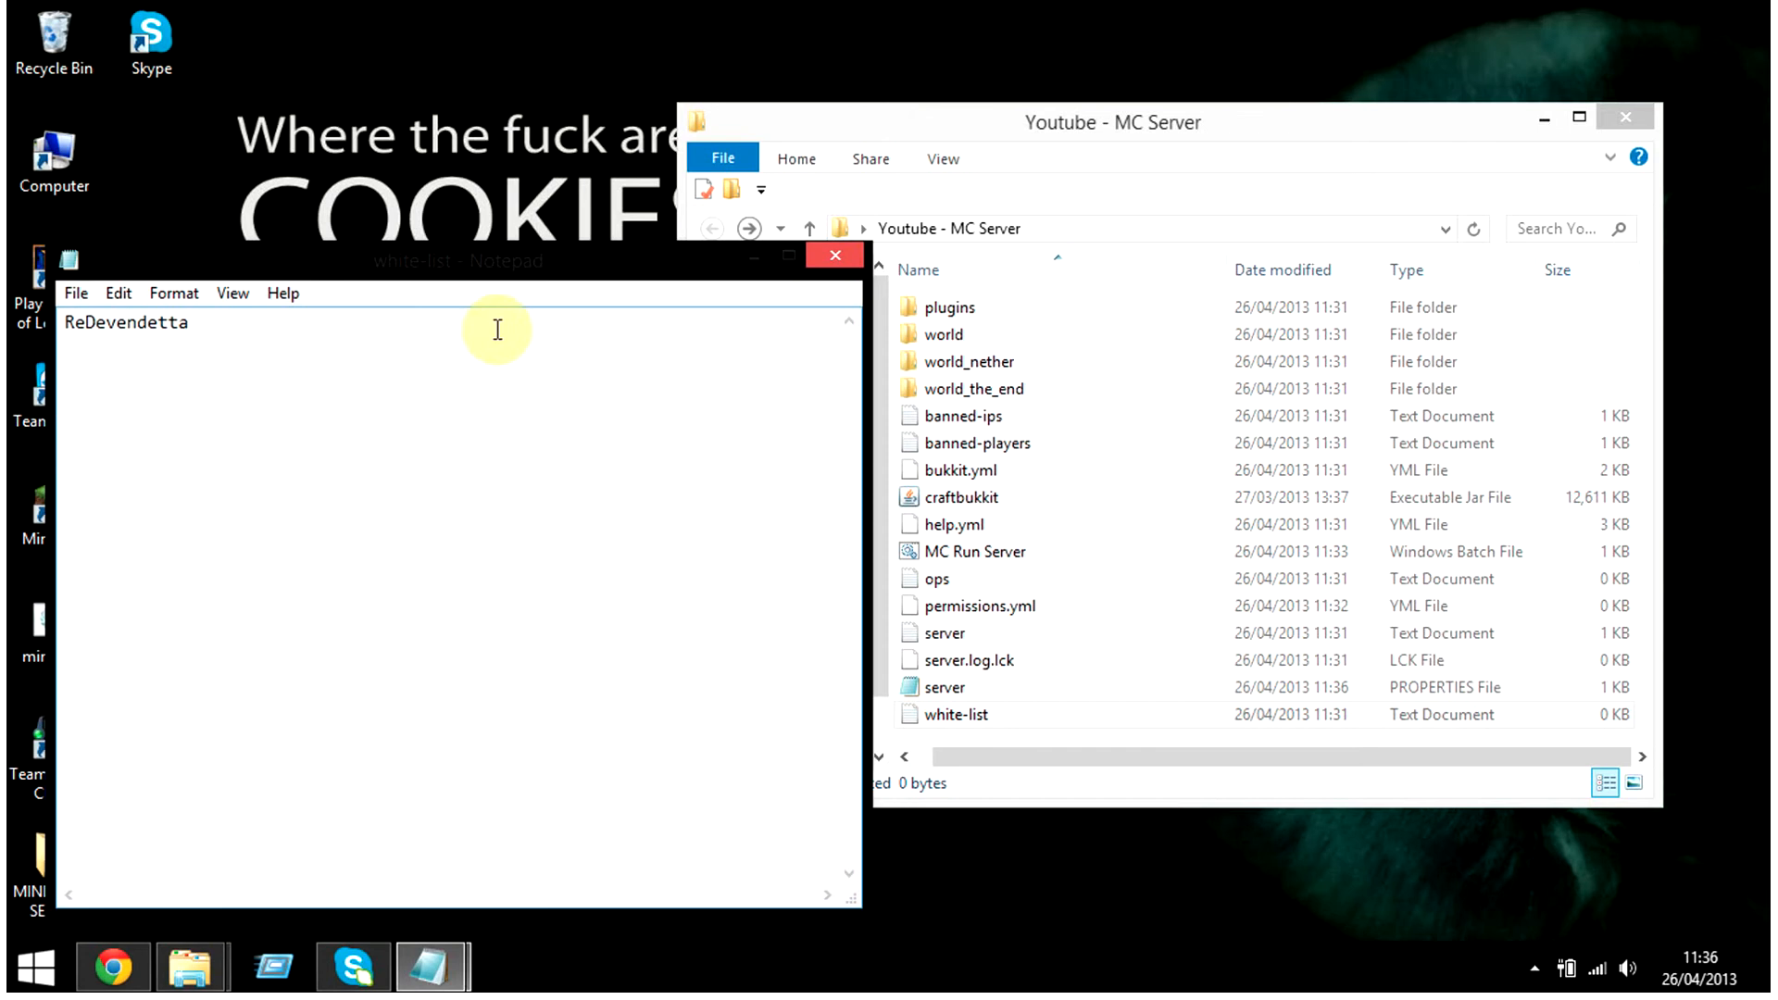
left_click(96, 324)
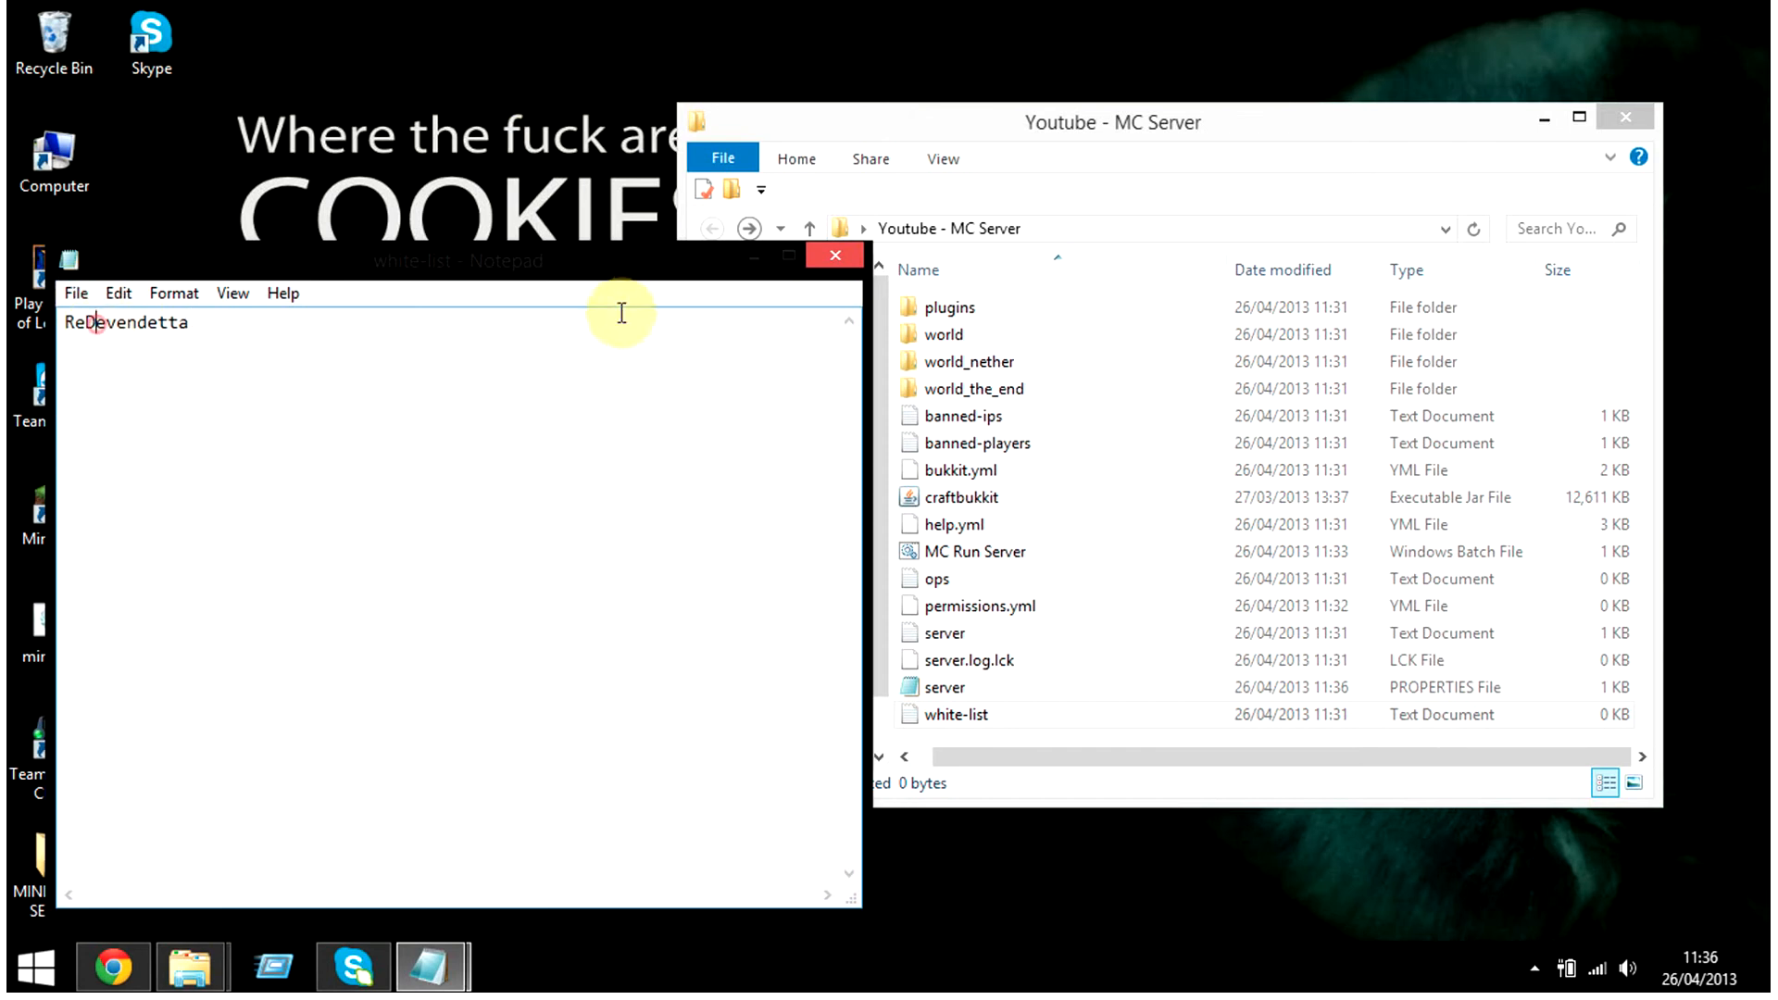
key("BackSpace")
type("d")
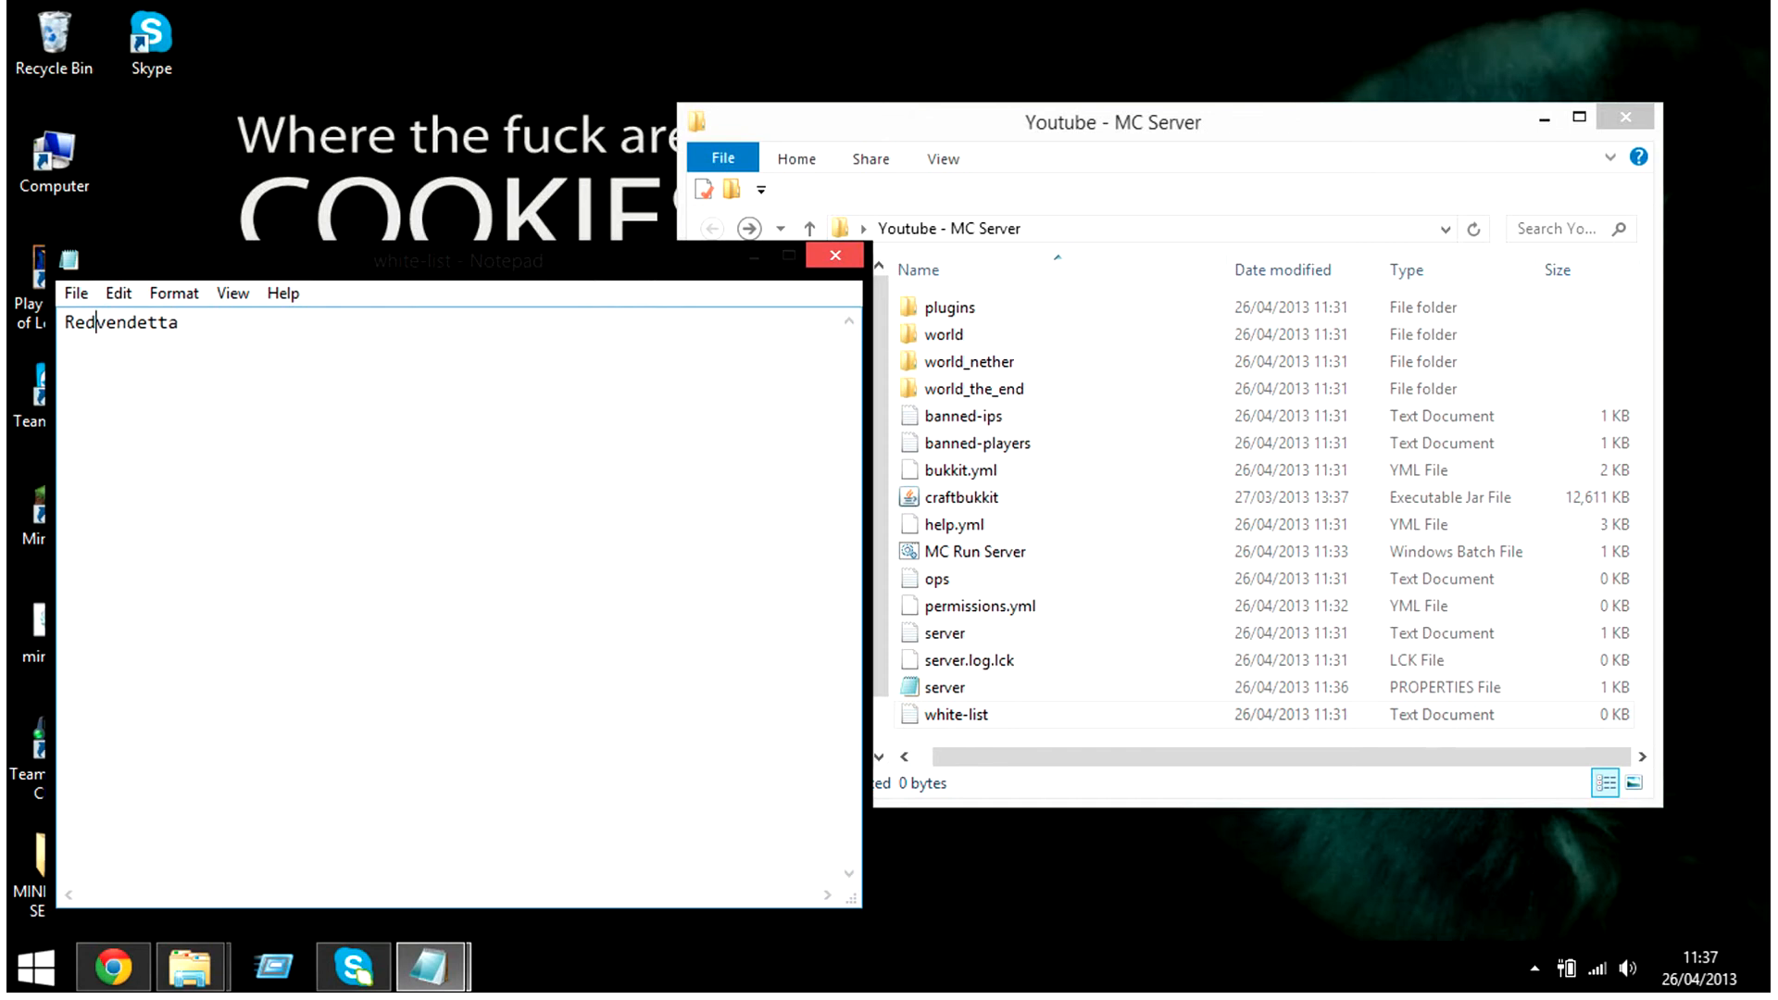
left_click(835, 256)
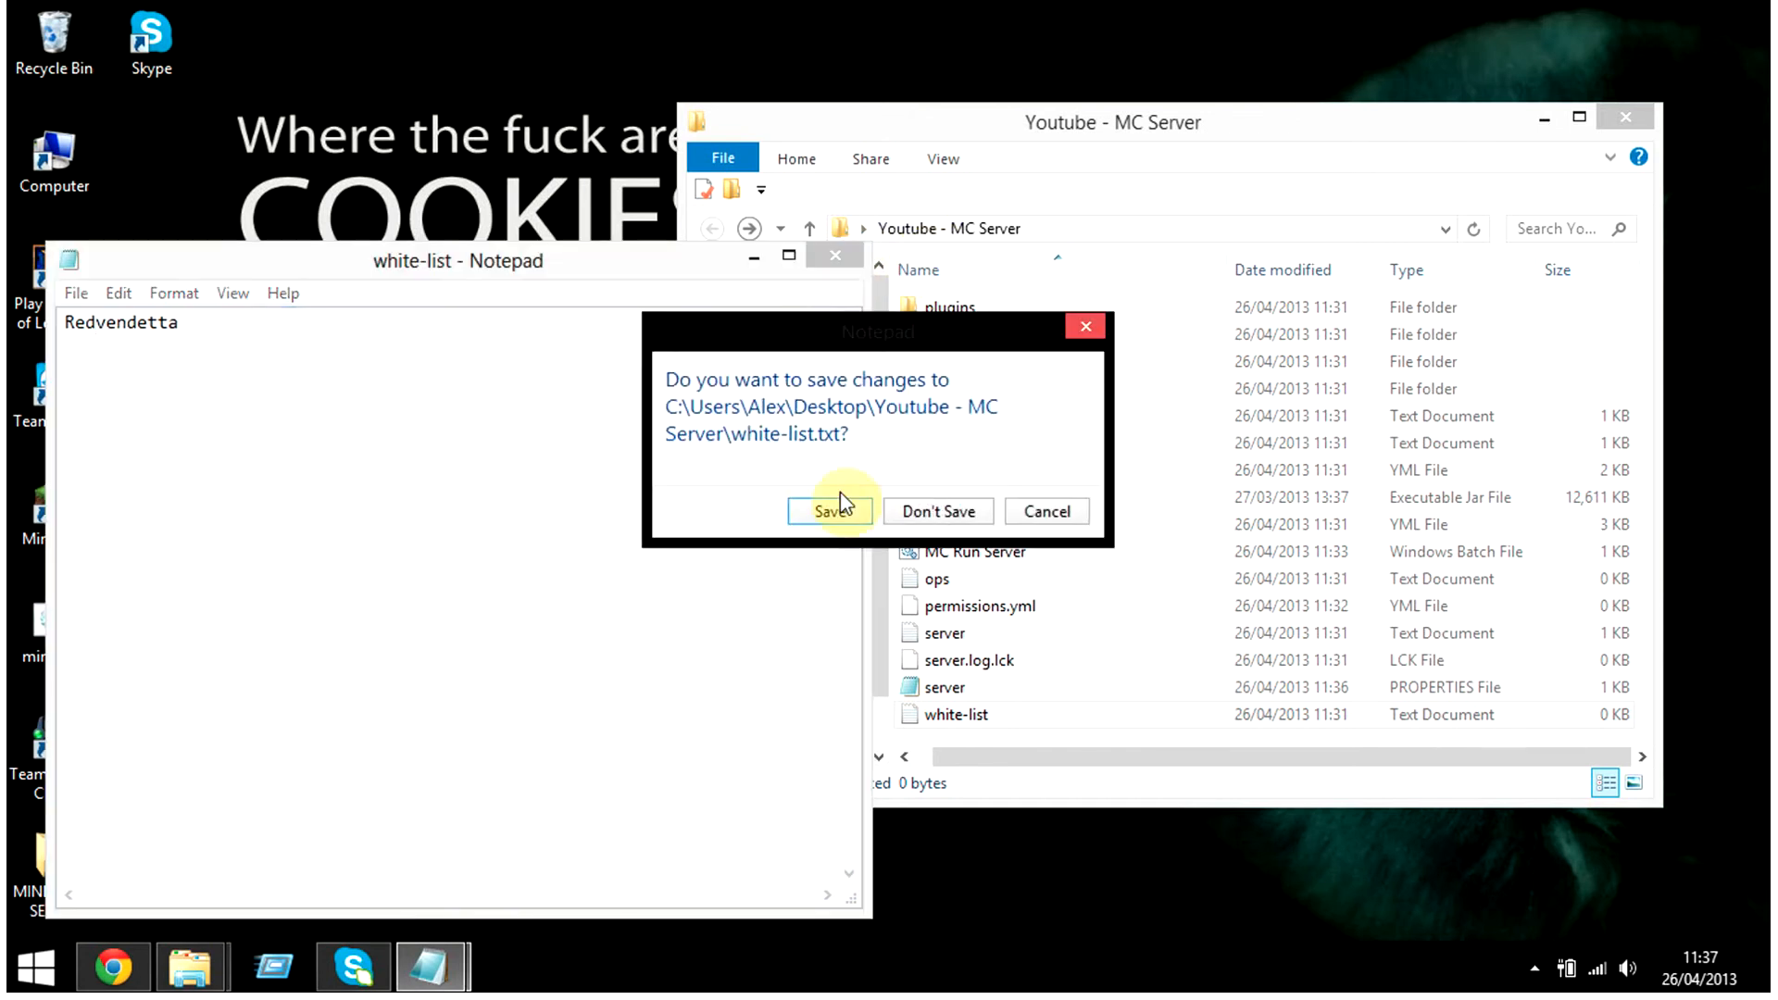
left_click(843, 519)
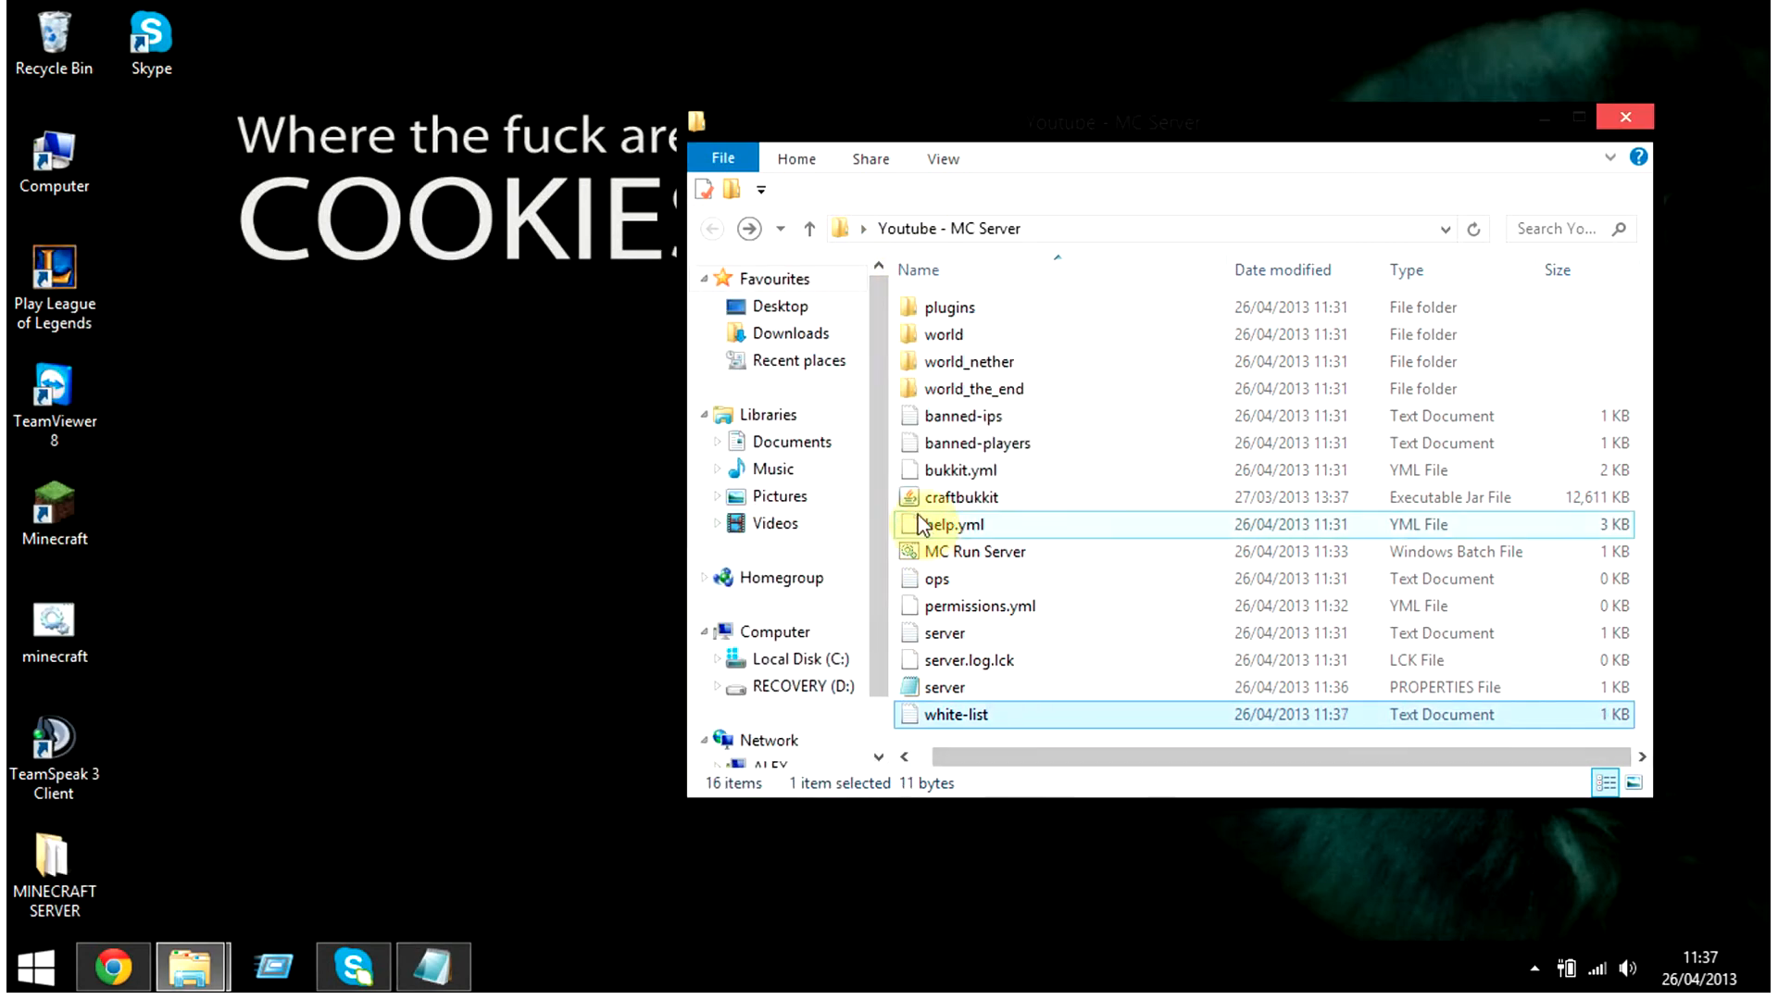
Step: Open the ops text file, enter the player's username, and save it on closing
left_click(942, 577)
double_click(947, 574)
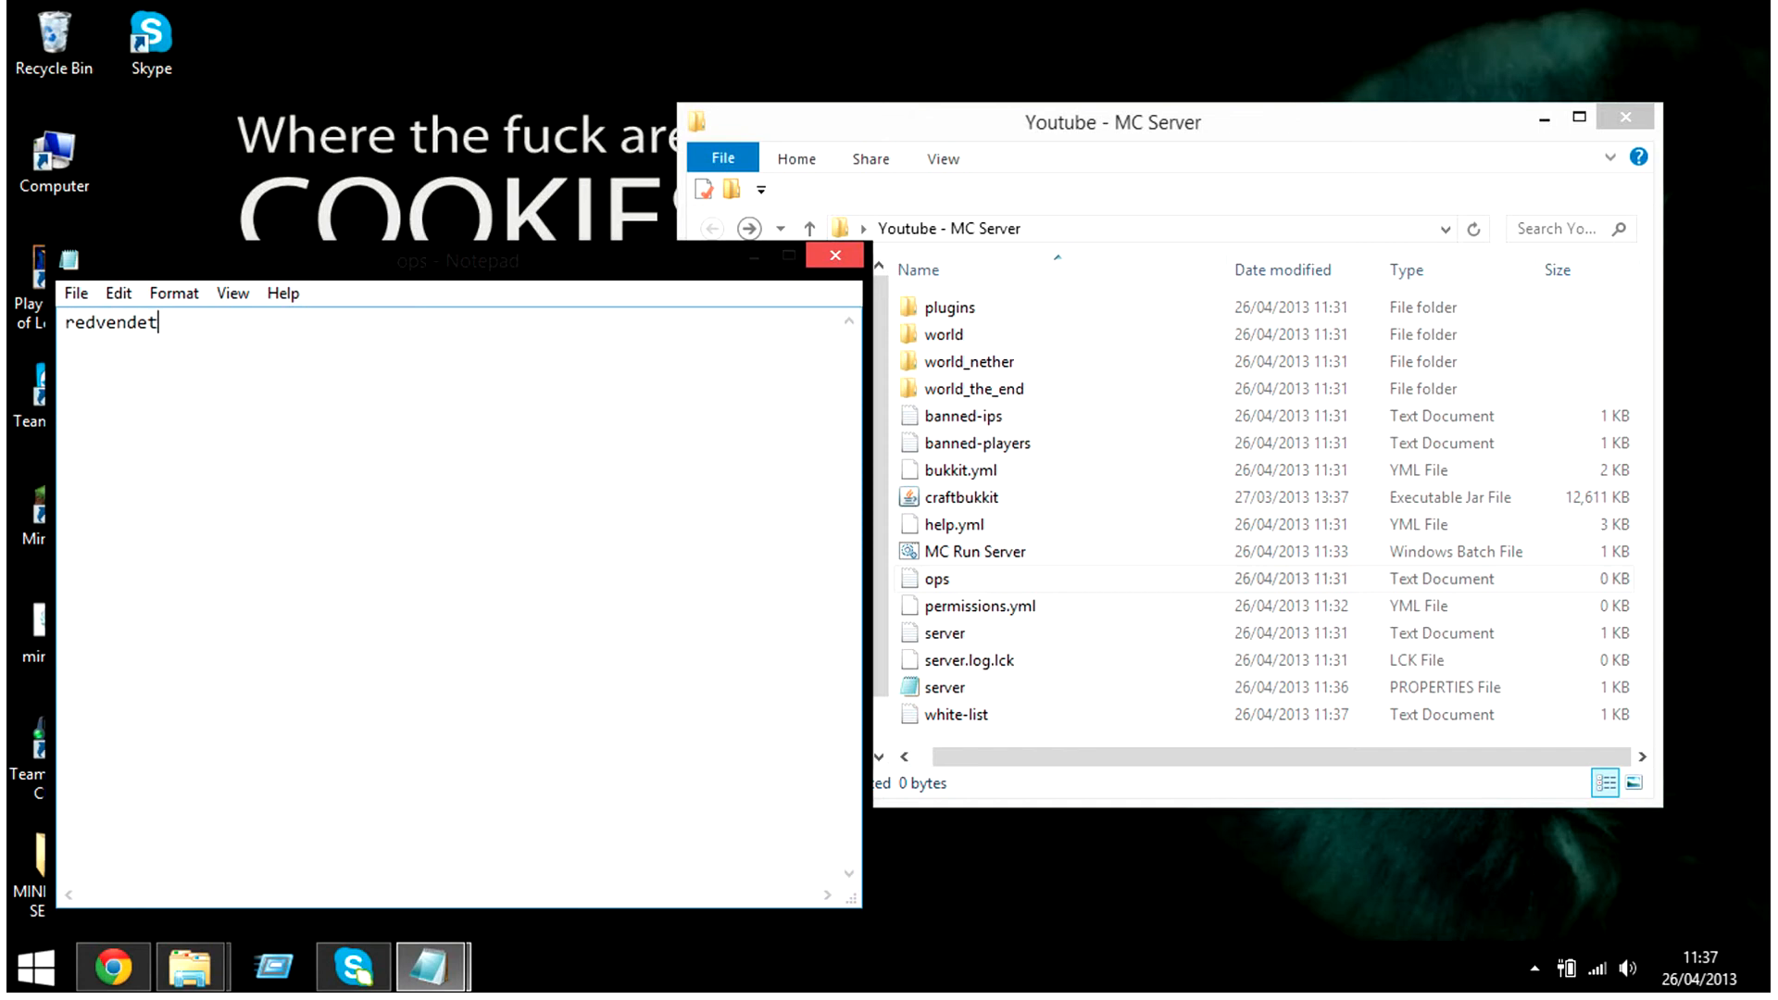
left_click(833, 256)
left_click(833, 513)
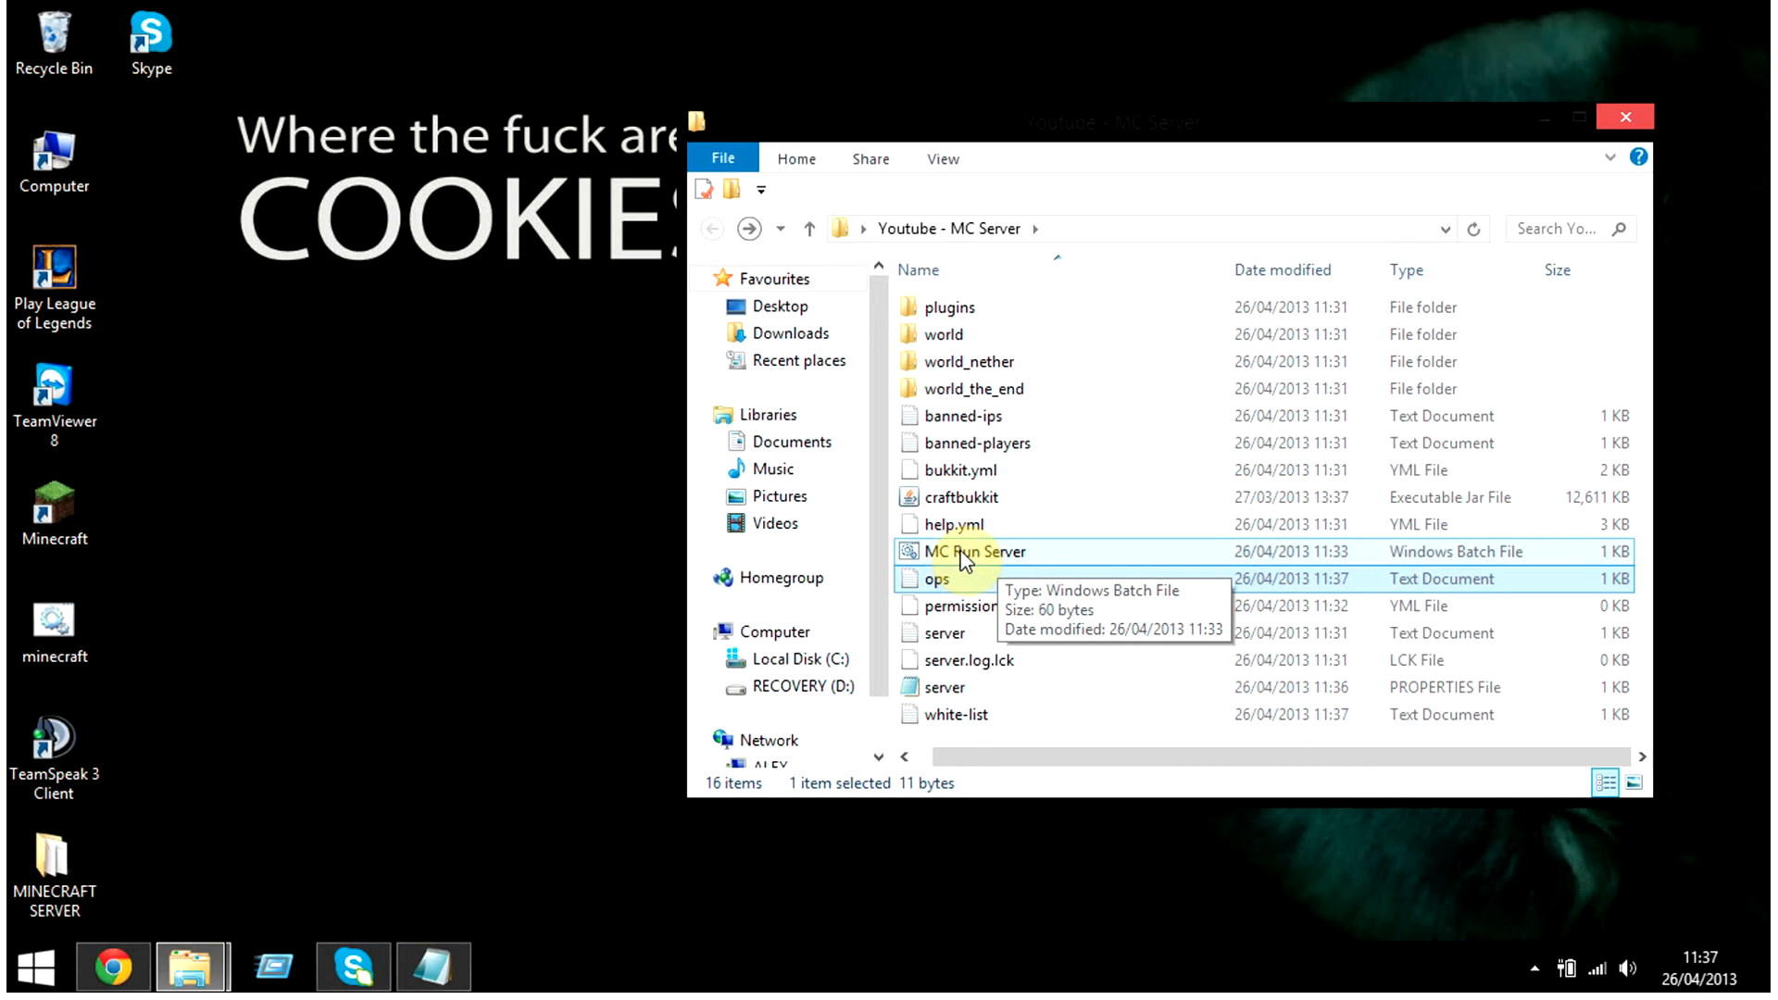
Step: Open the MINECRAFT SERVER folder on the desktop and launch its RUN SERVER batch file
left_click(56, 875)
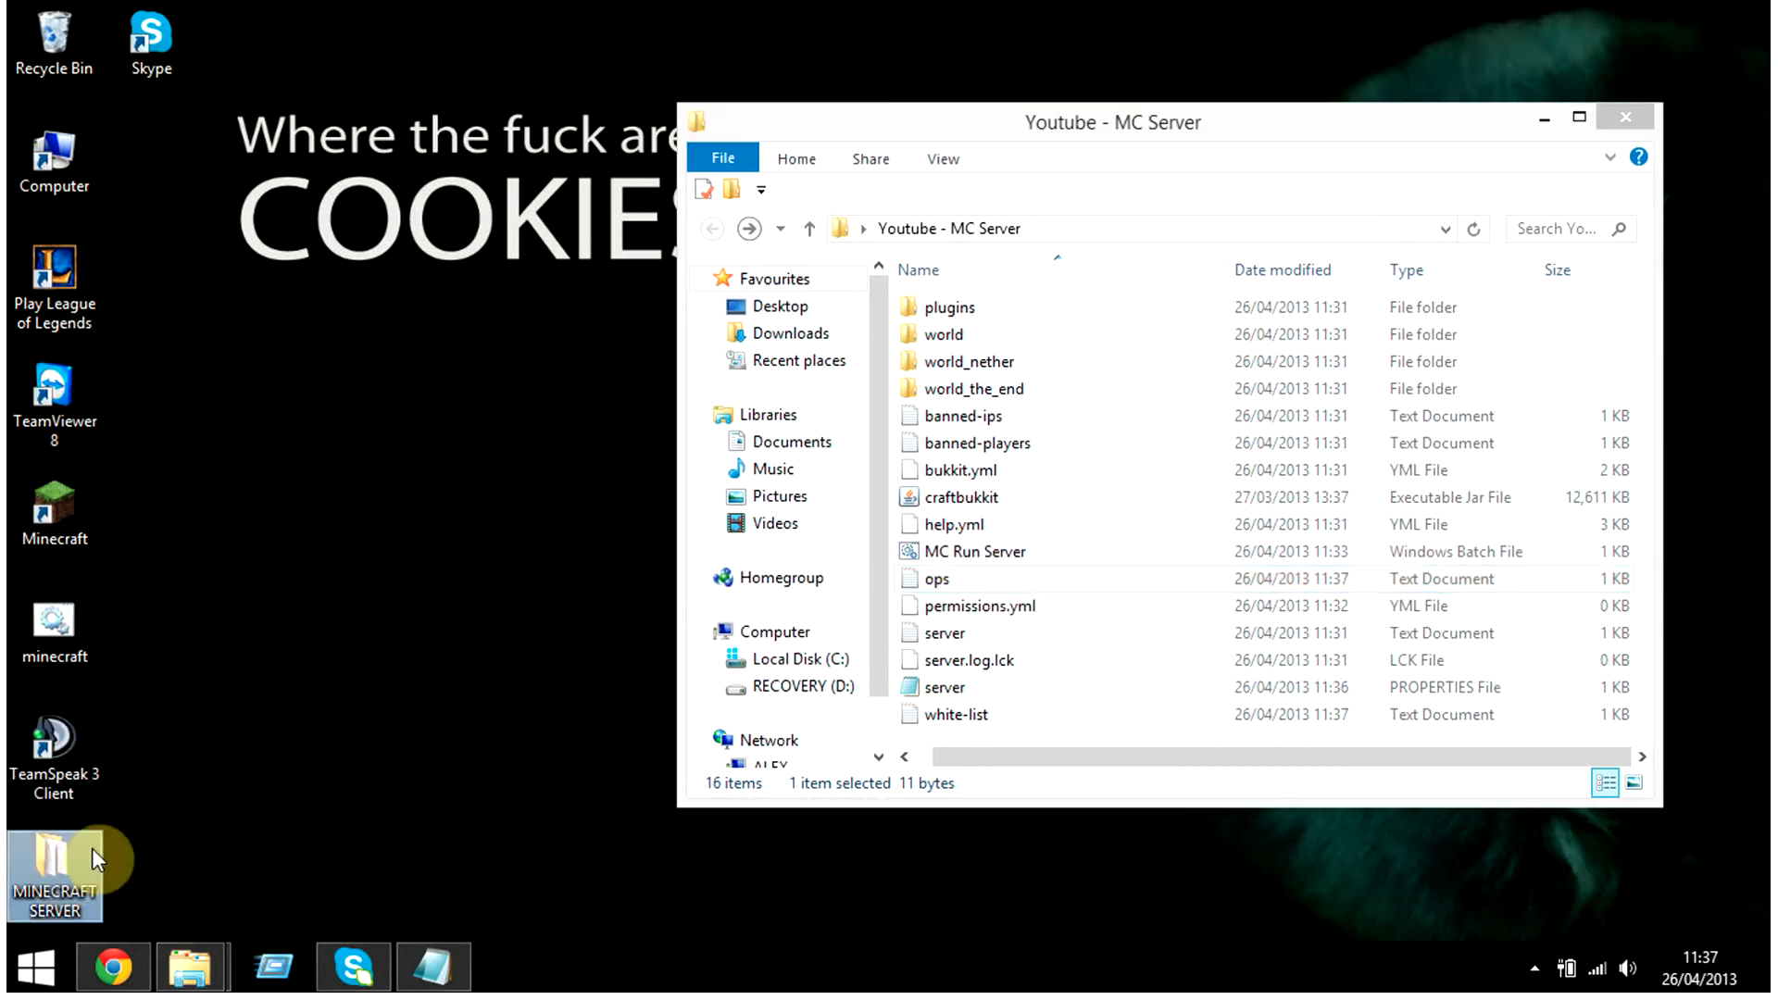
double_click(90, 844)
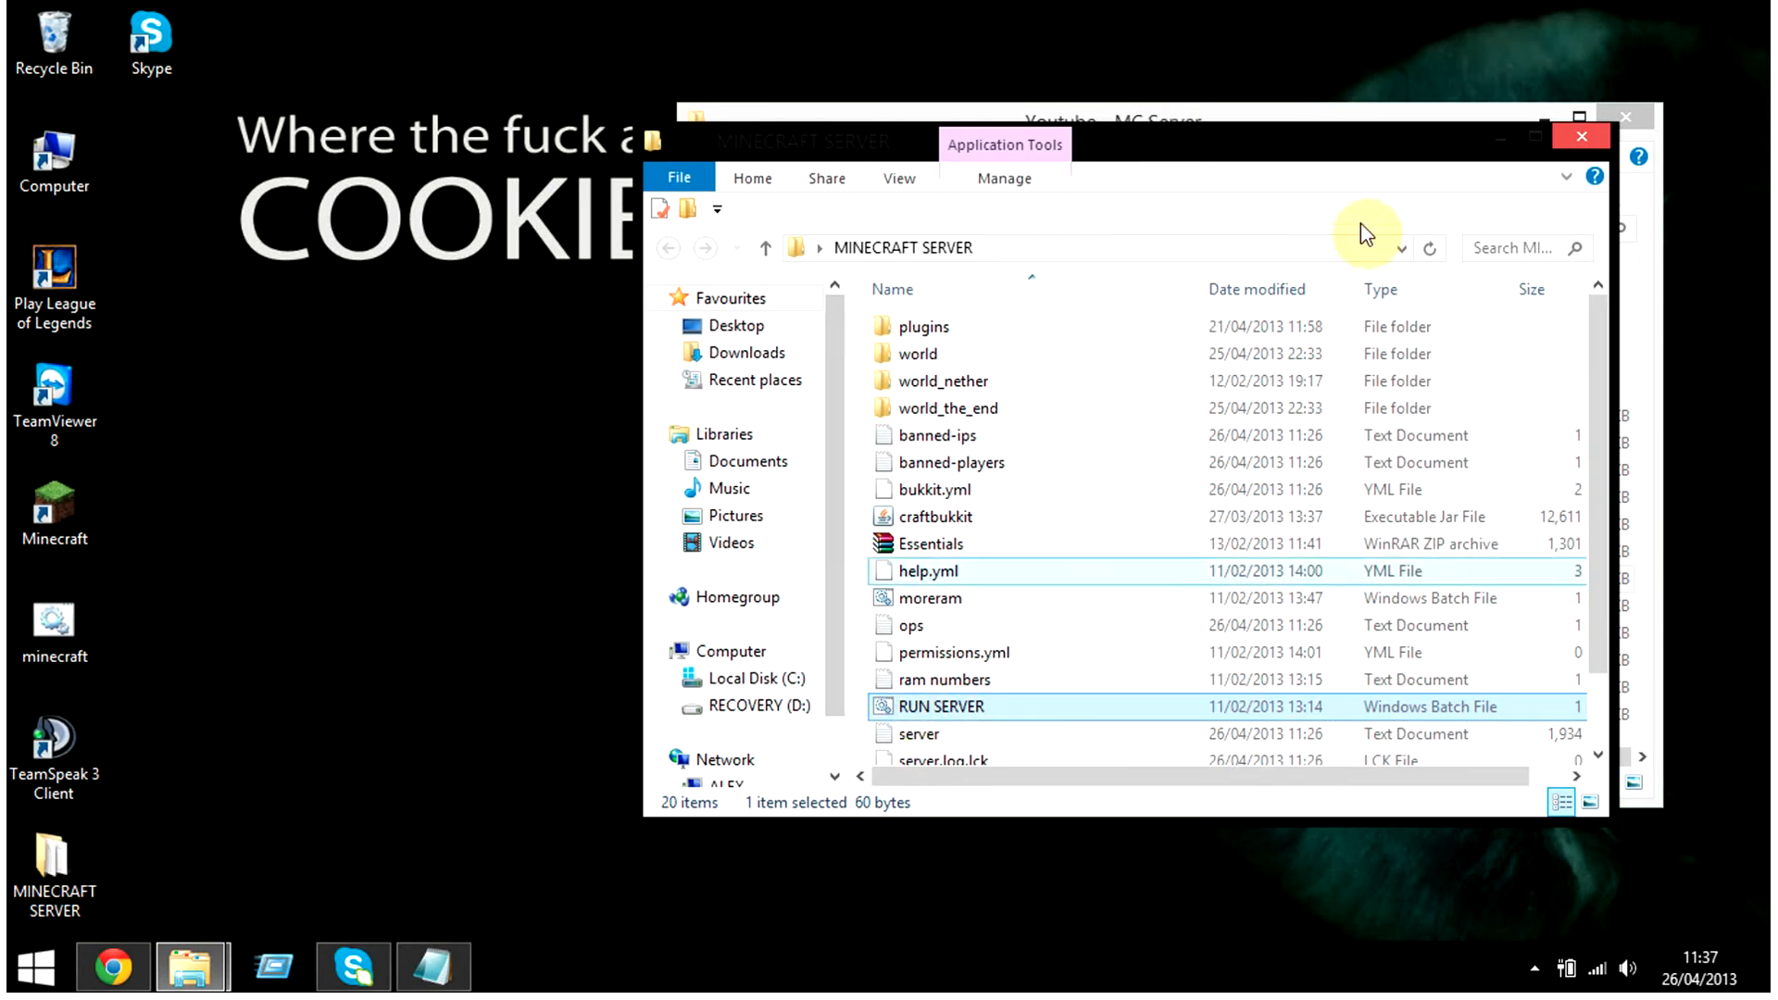
double_click(990, 704)
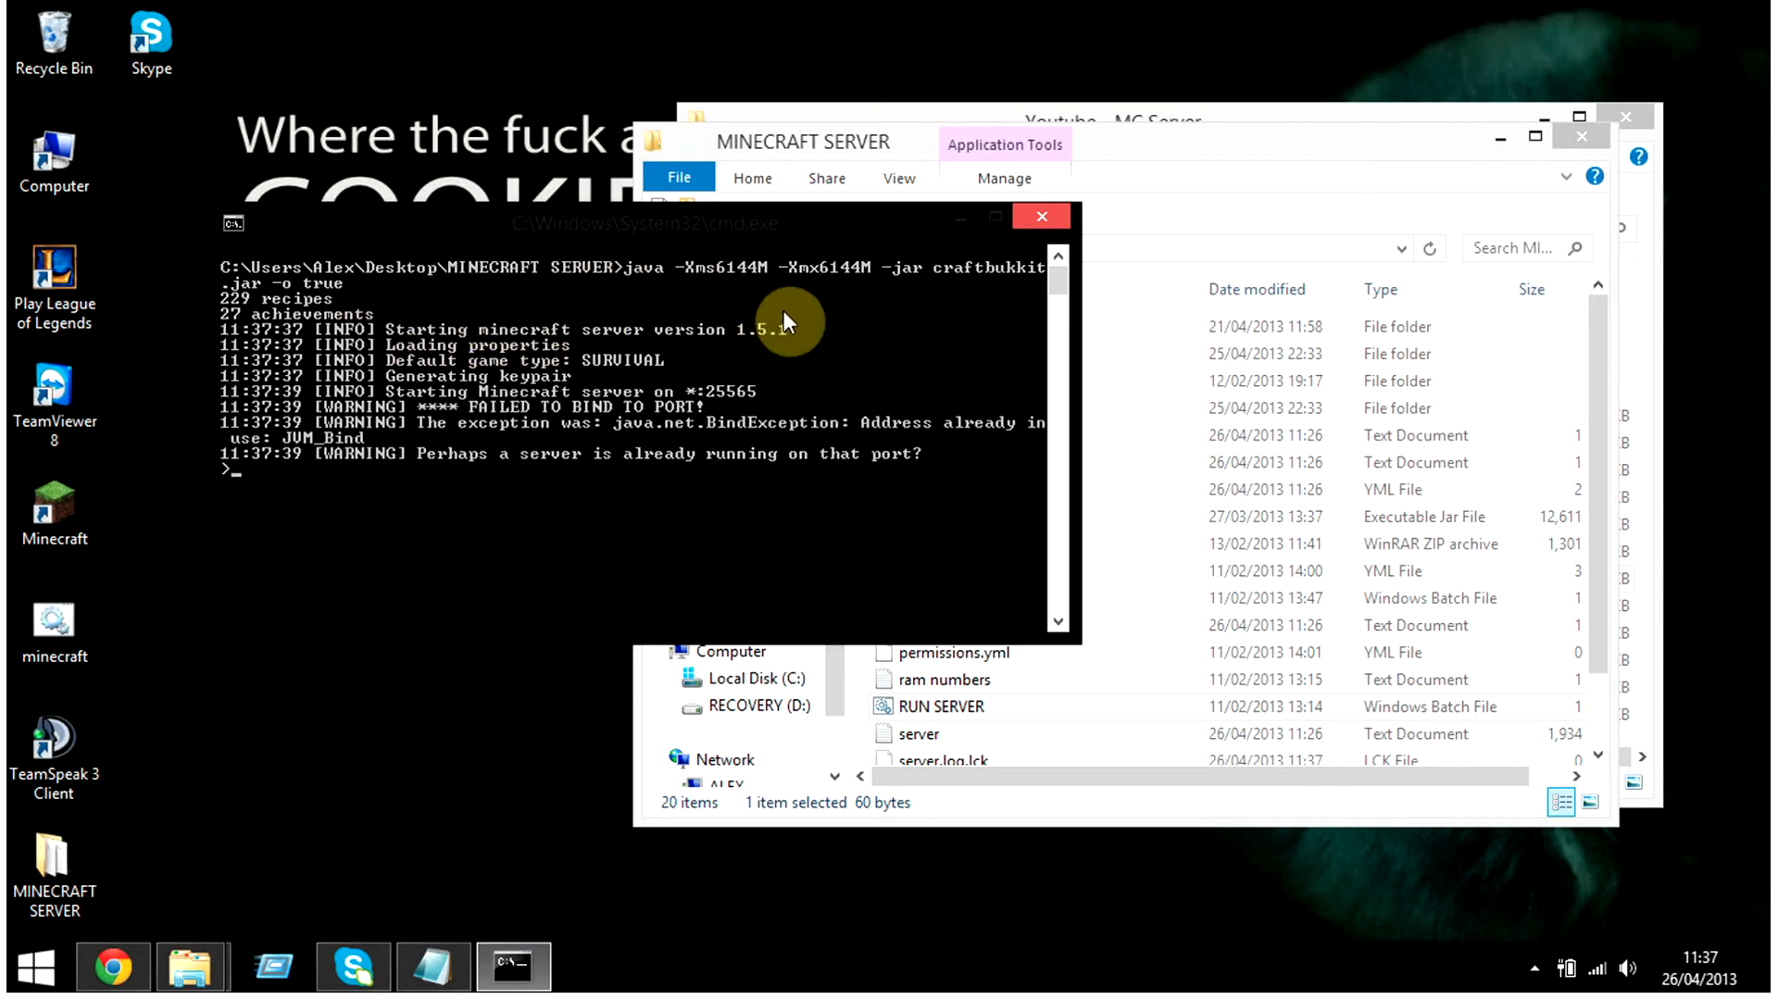
Step: Close the Youtube - MC Server folder window and minimize the MINECRAFT SERVER folder window
left_click(1195, 112)
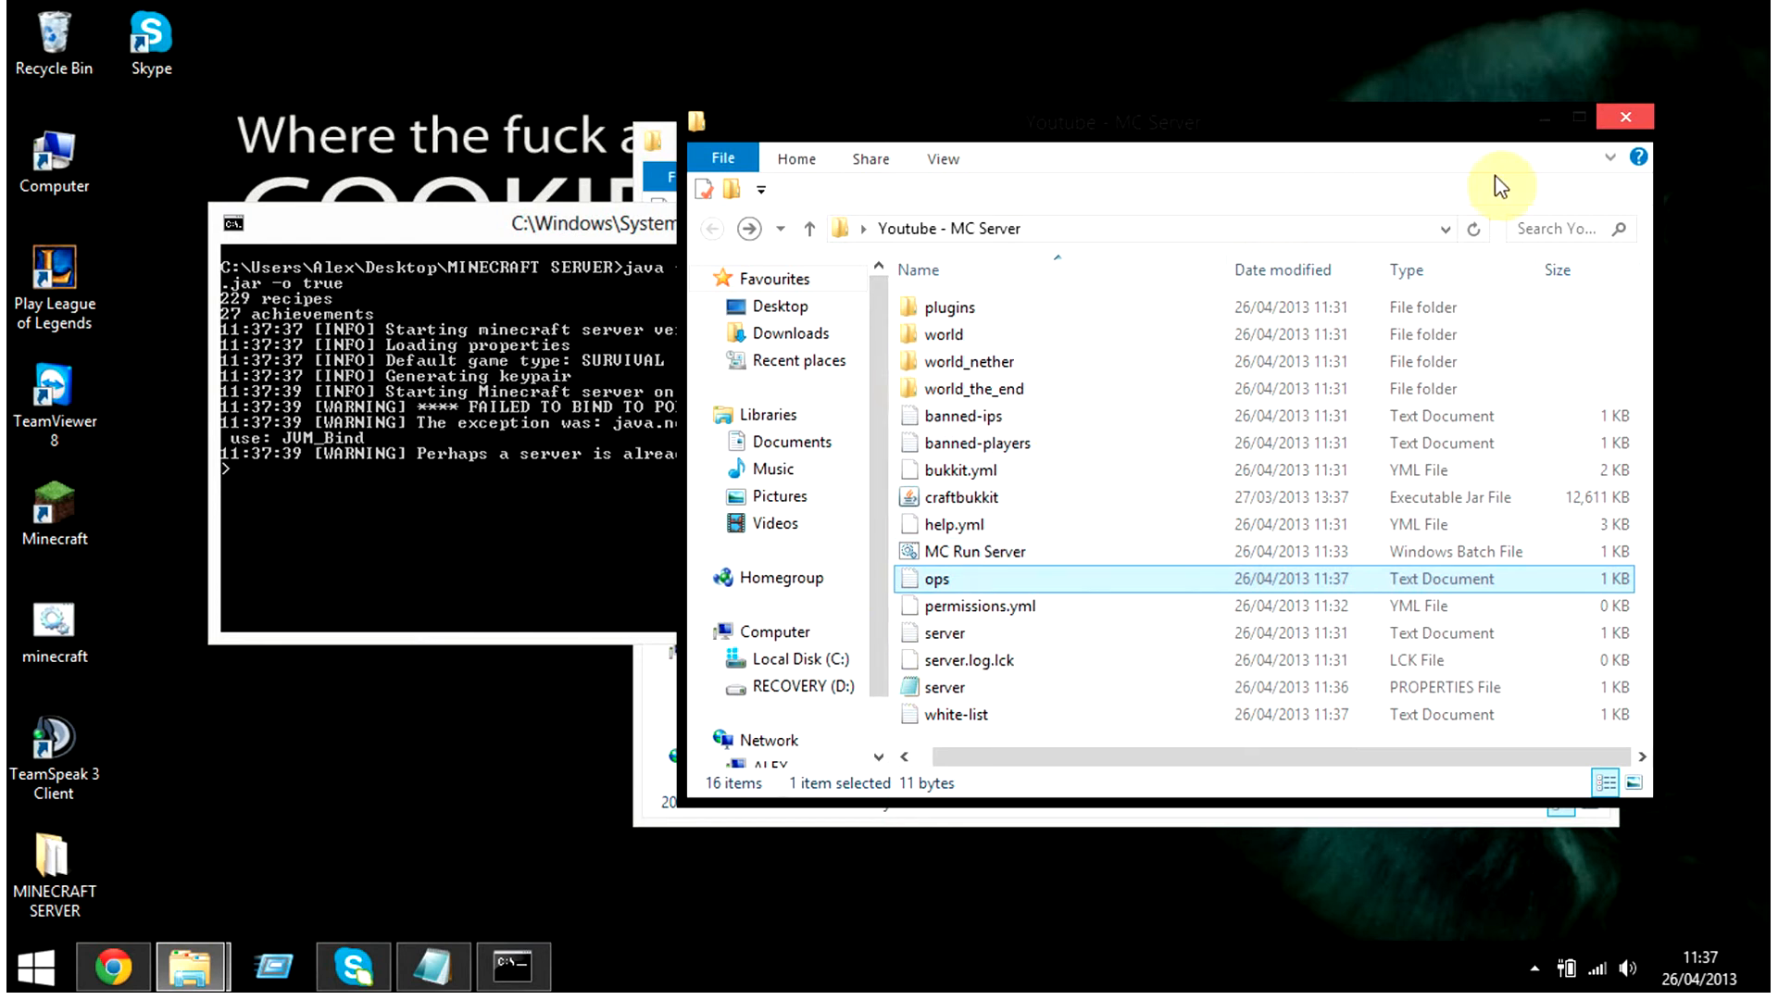
left_click(1625, 117)
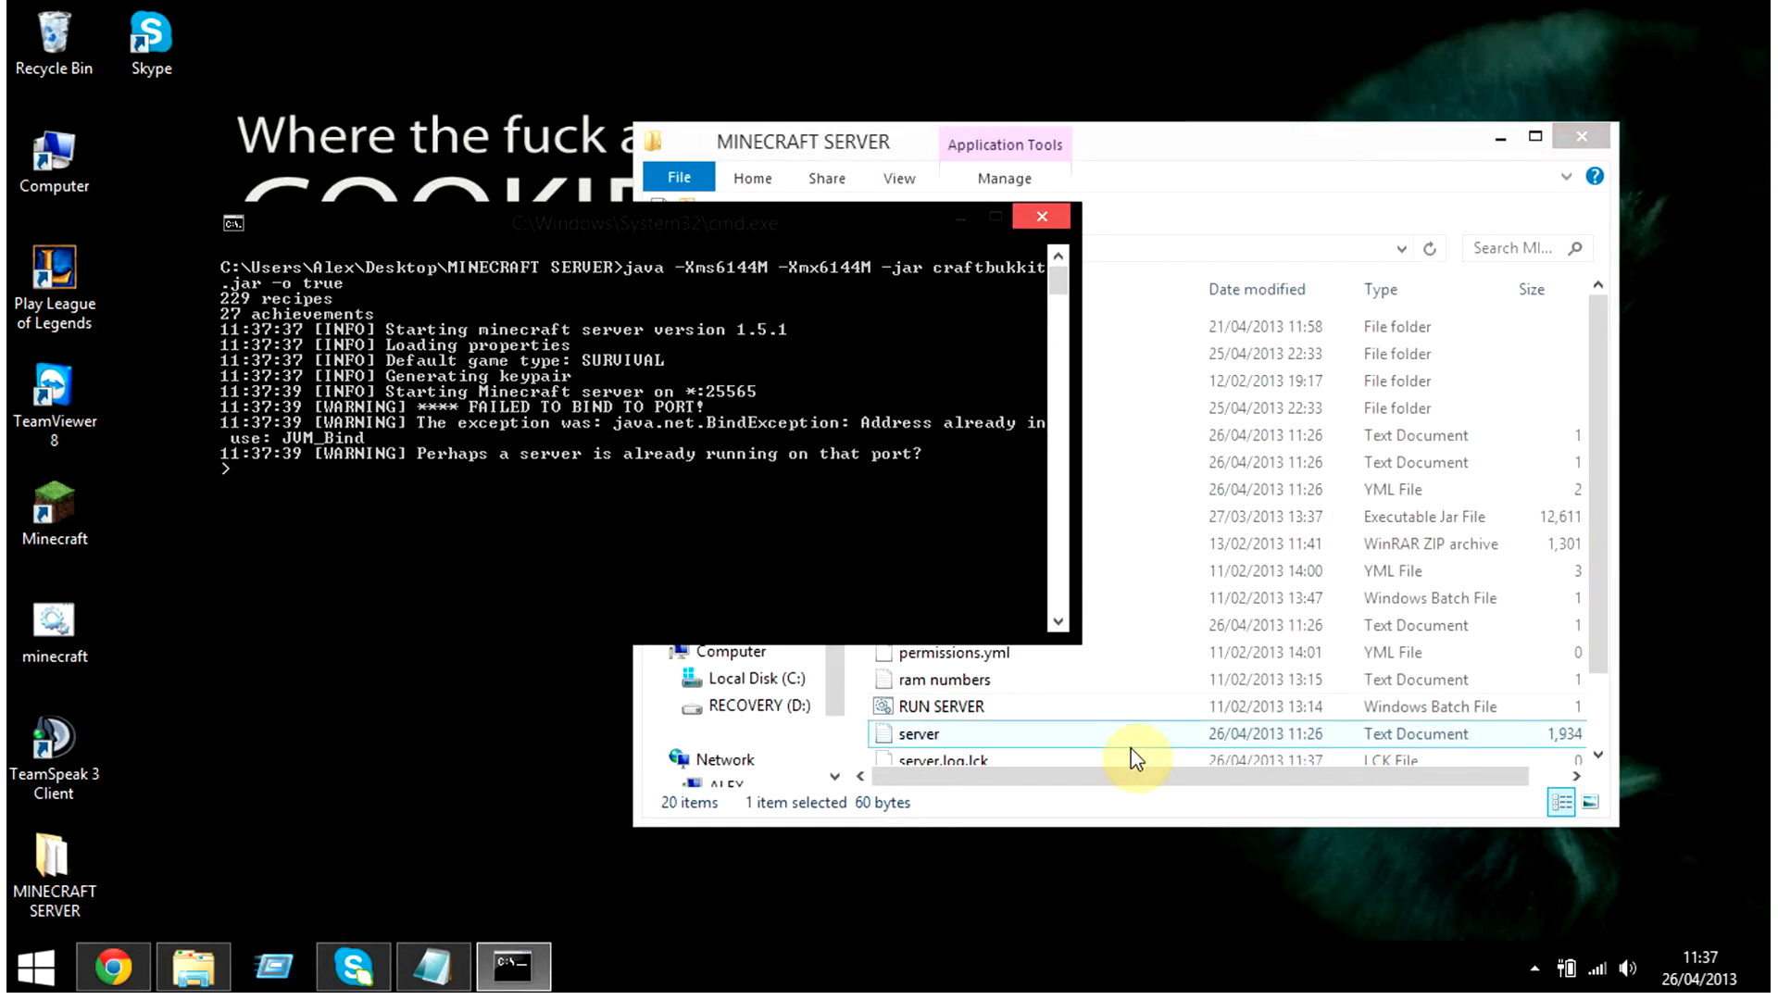
left_click(1433, 159)
left_click(1500, 135)
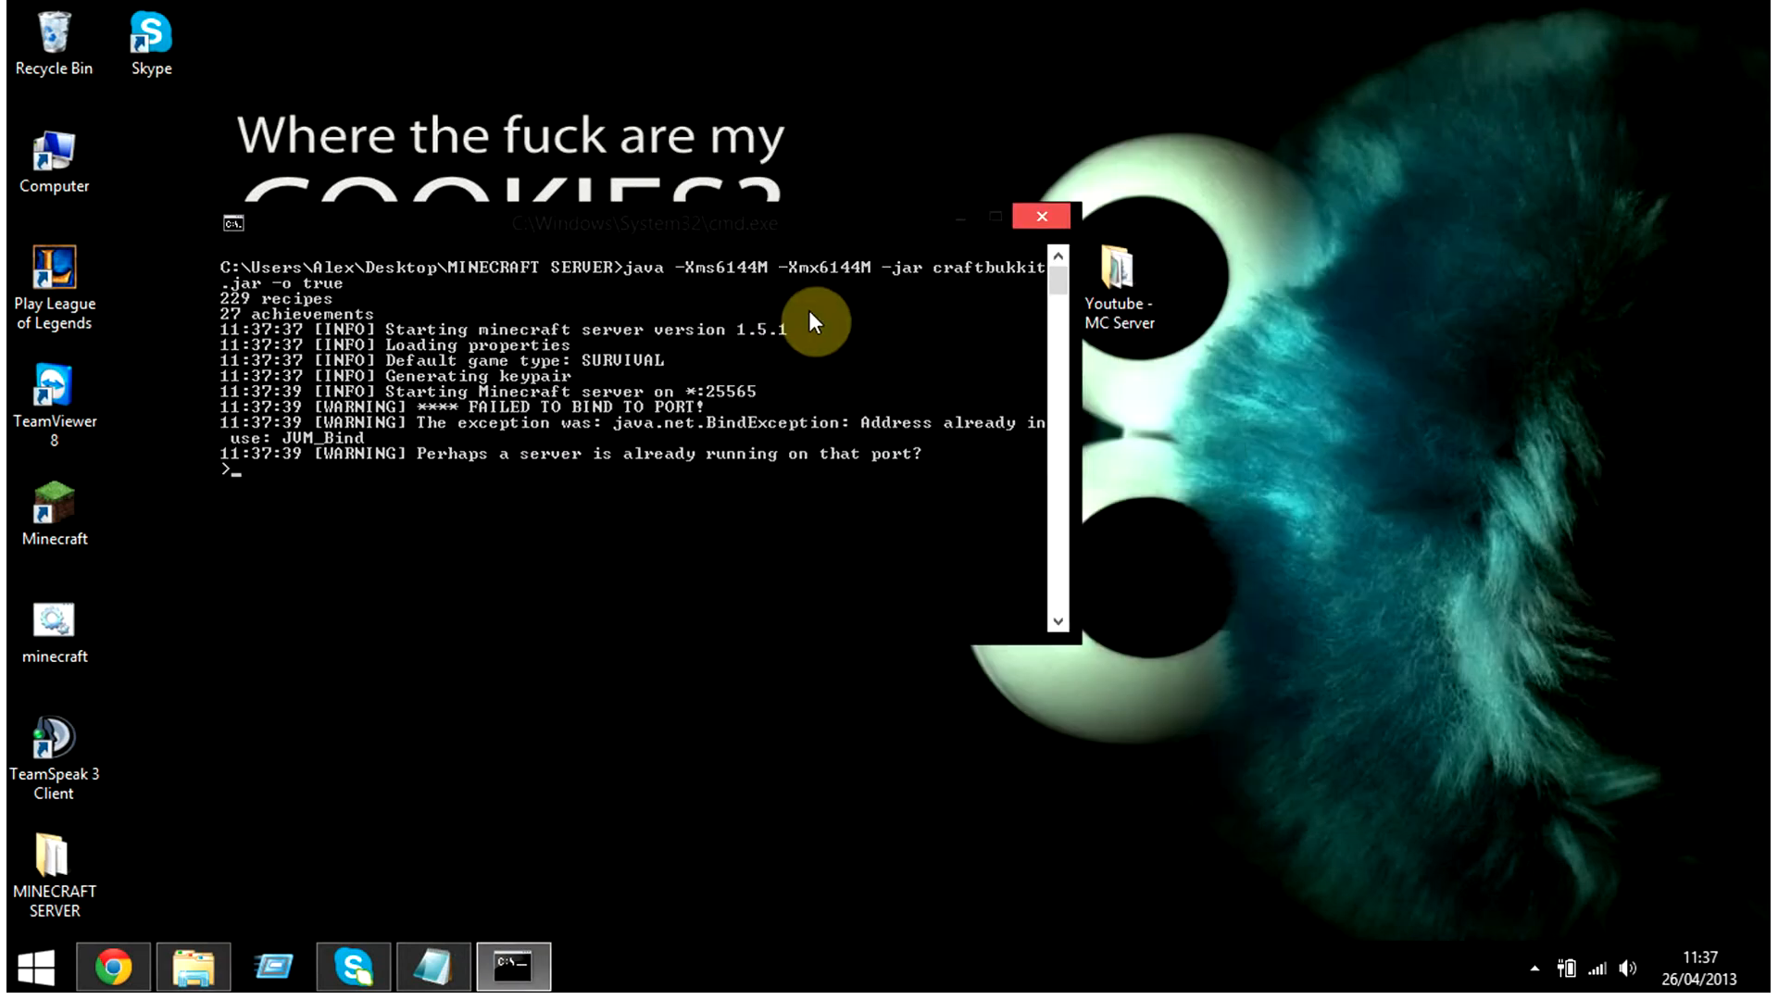
Step: Move the server console aside and try to delete the Youtube - MC Server folder from the desktop
left_click_drag(800, 237, 514, 212)
right_click(1100, 283)
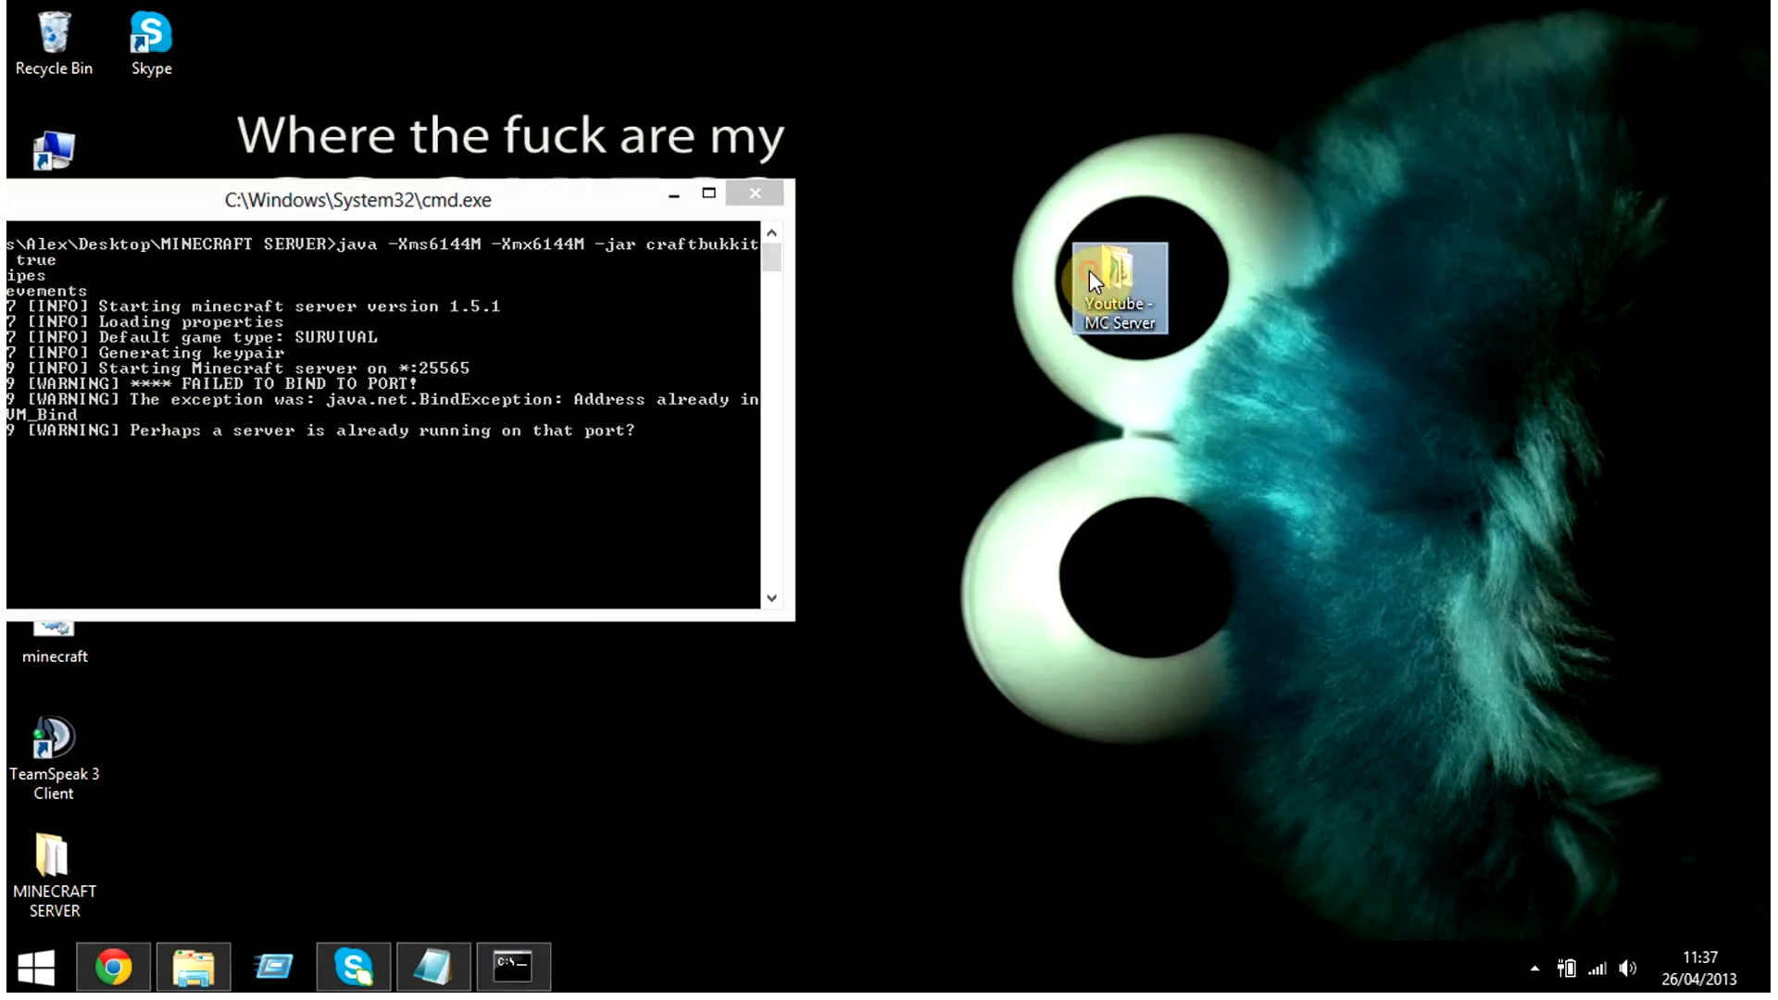
left_click(1178, 665)
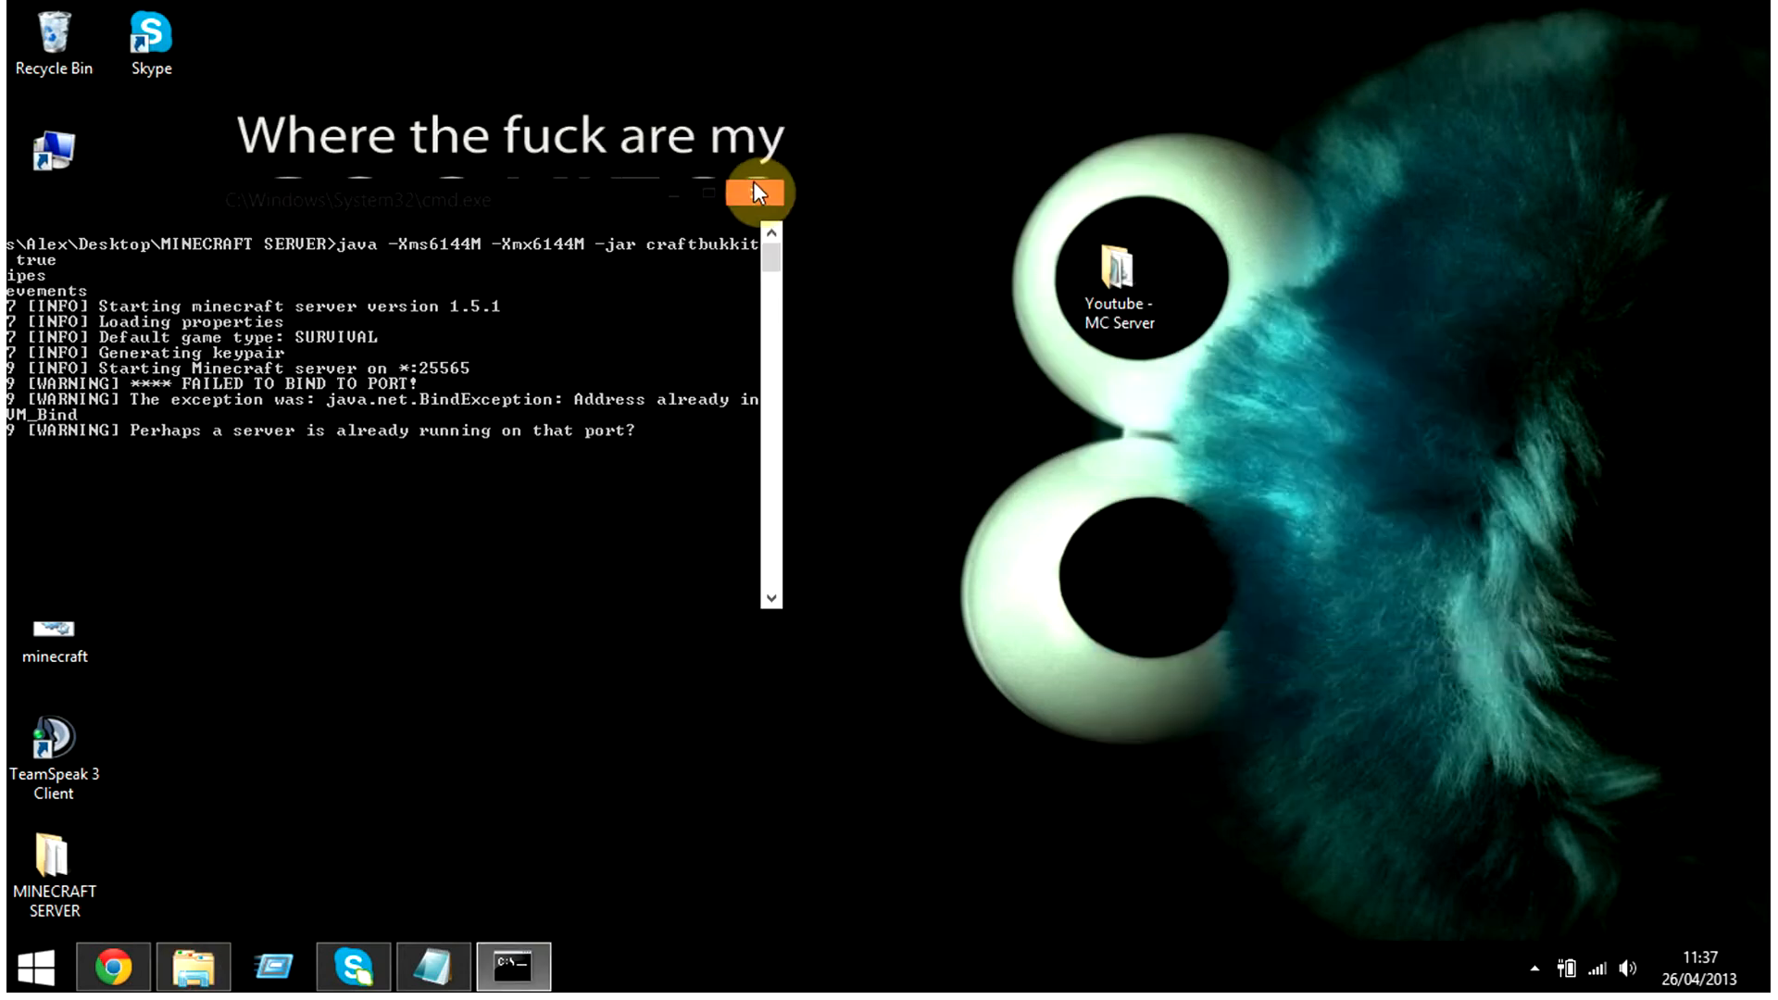
Step: Close the server console, and end the Java(TM) Platform SE binary process in Task Manager before closing it
left_click(752, 181)
right_click(696, 961)
left_click(801, 865)
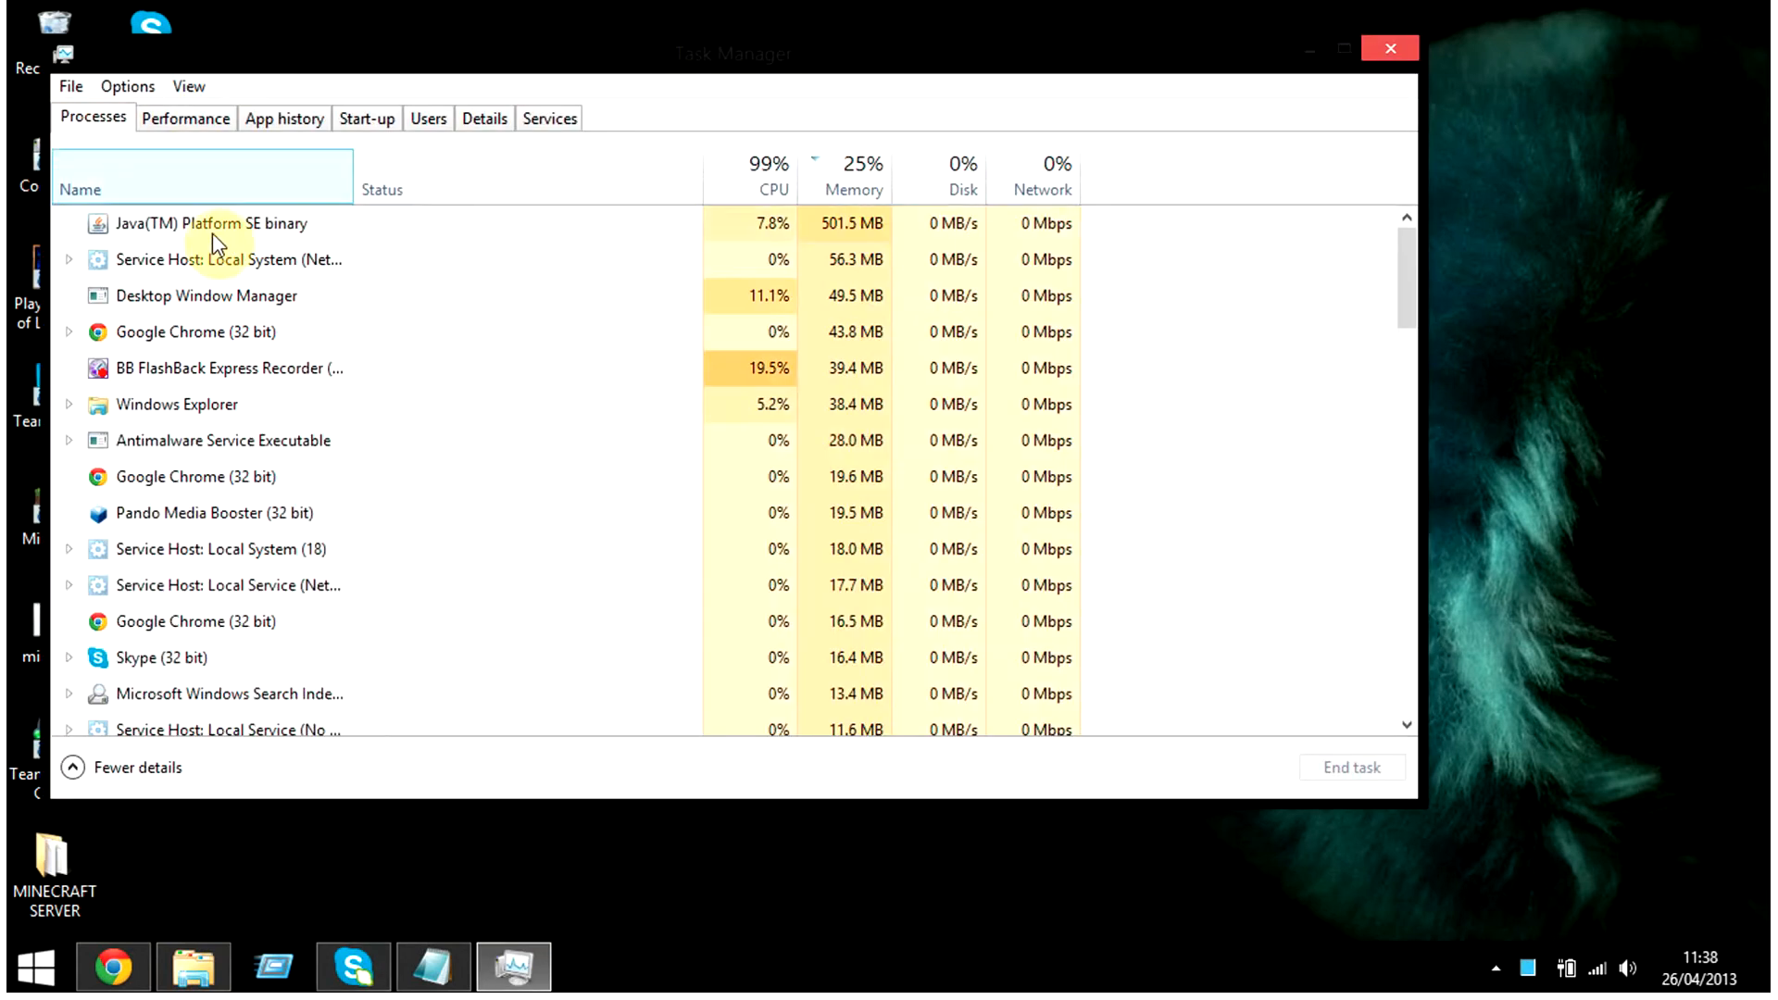
left_click(236, 225)
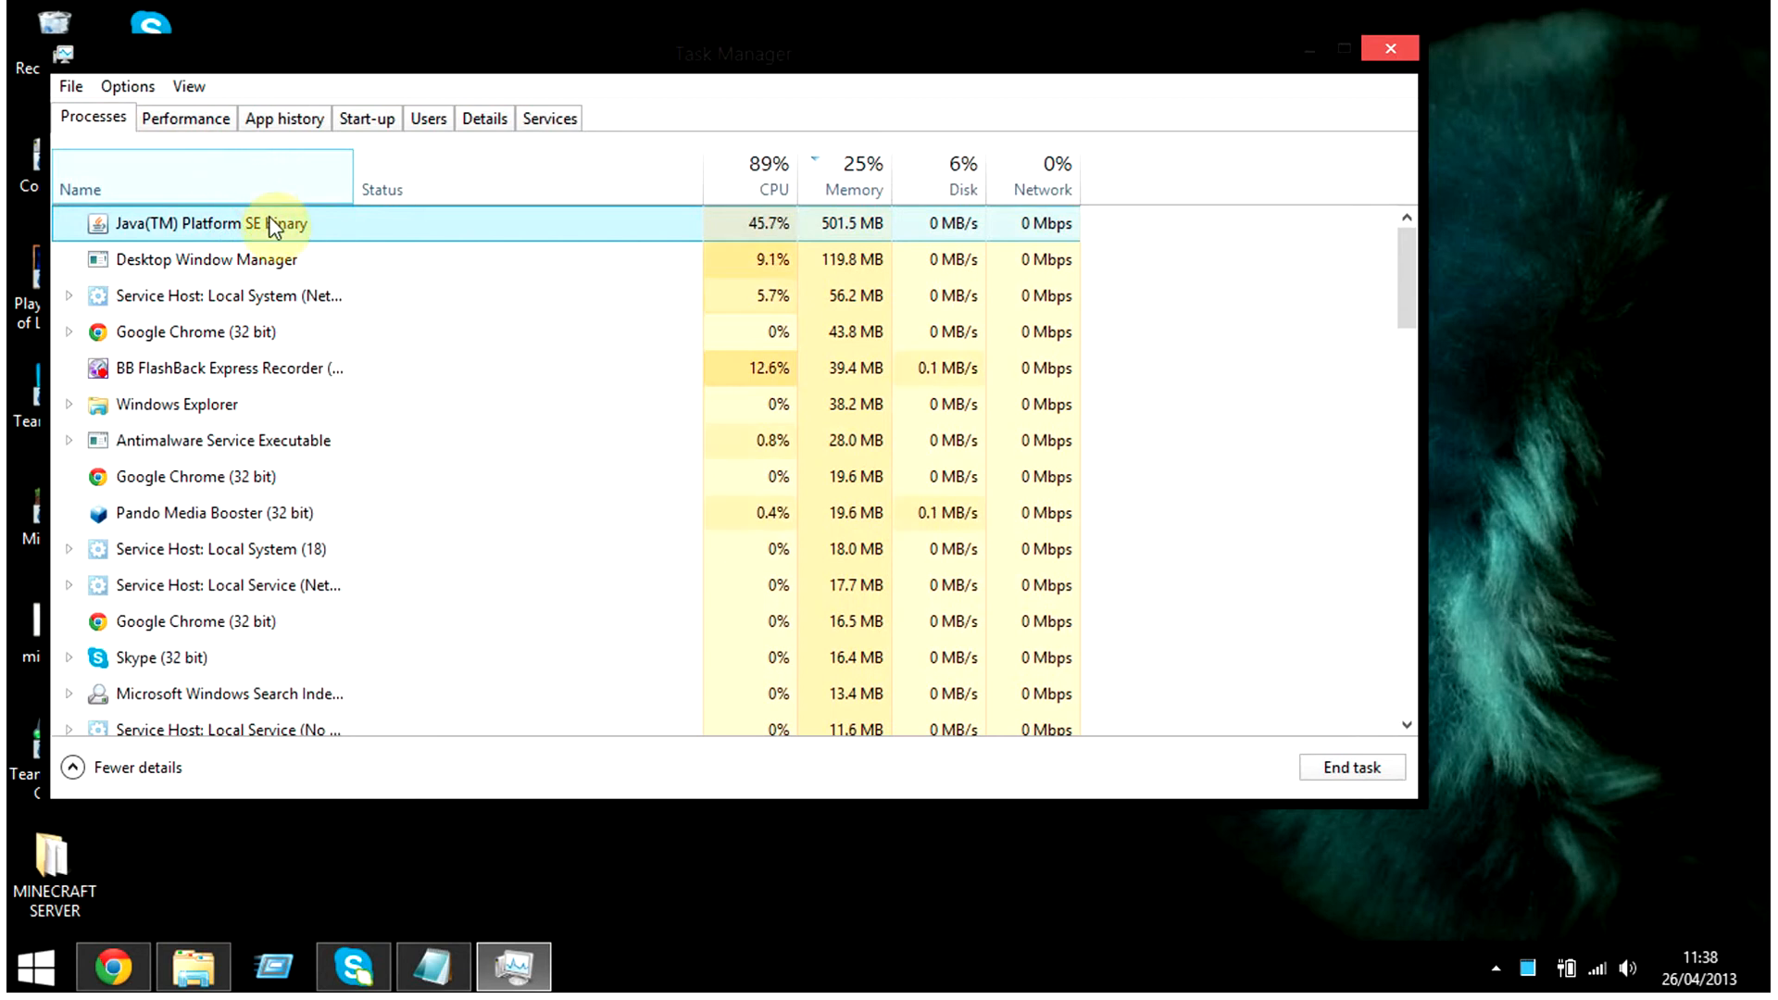
right_click(273, 238)
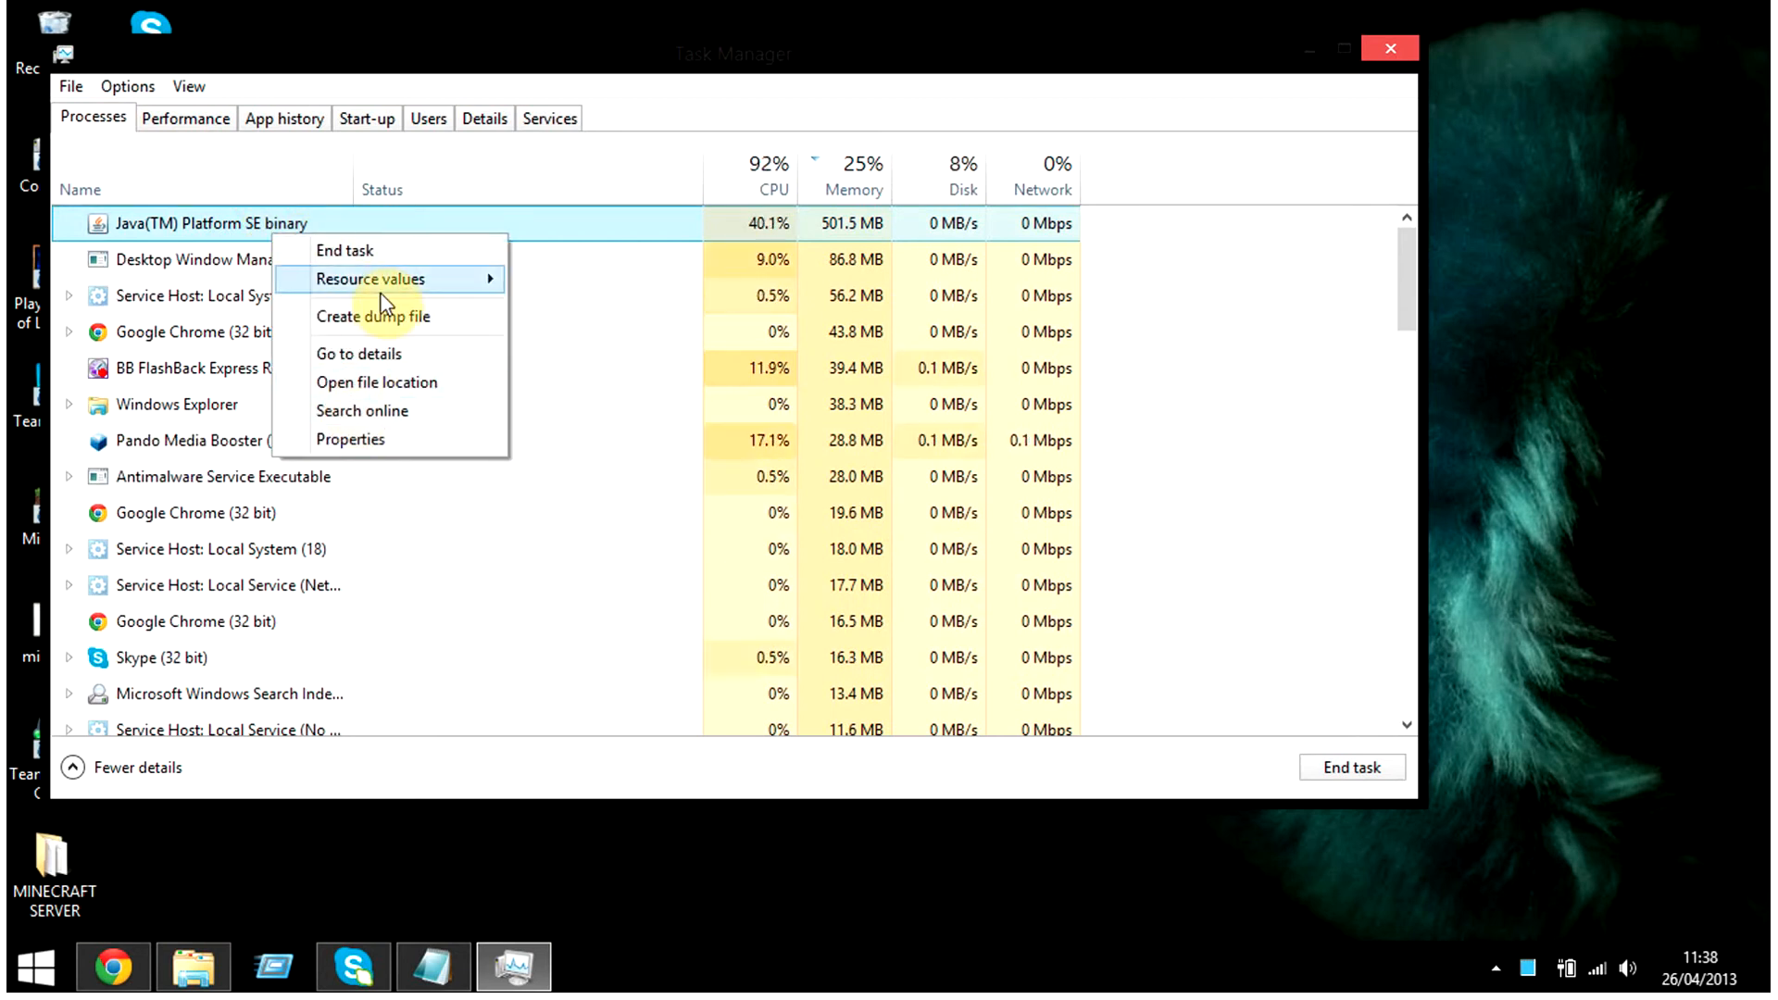
left_click(380, 251)
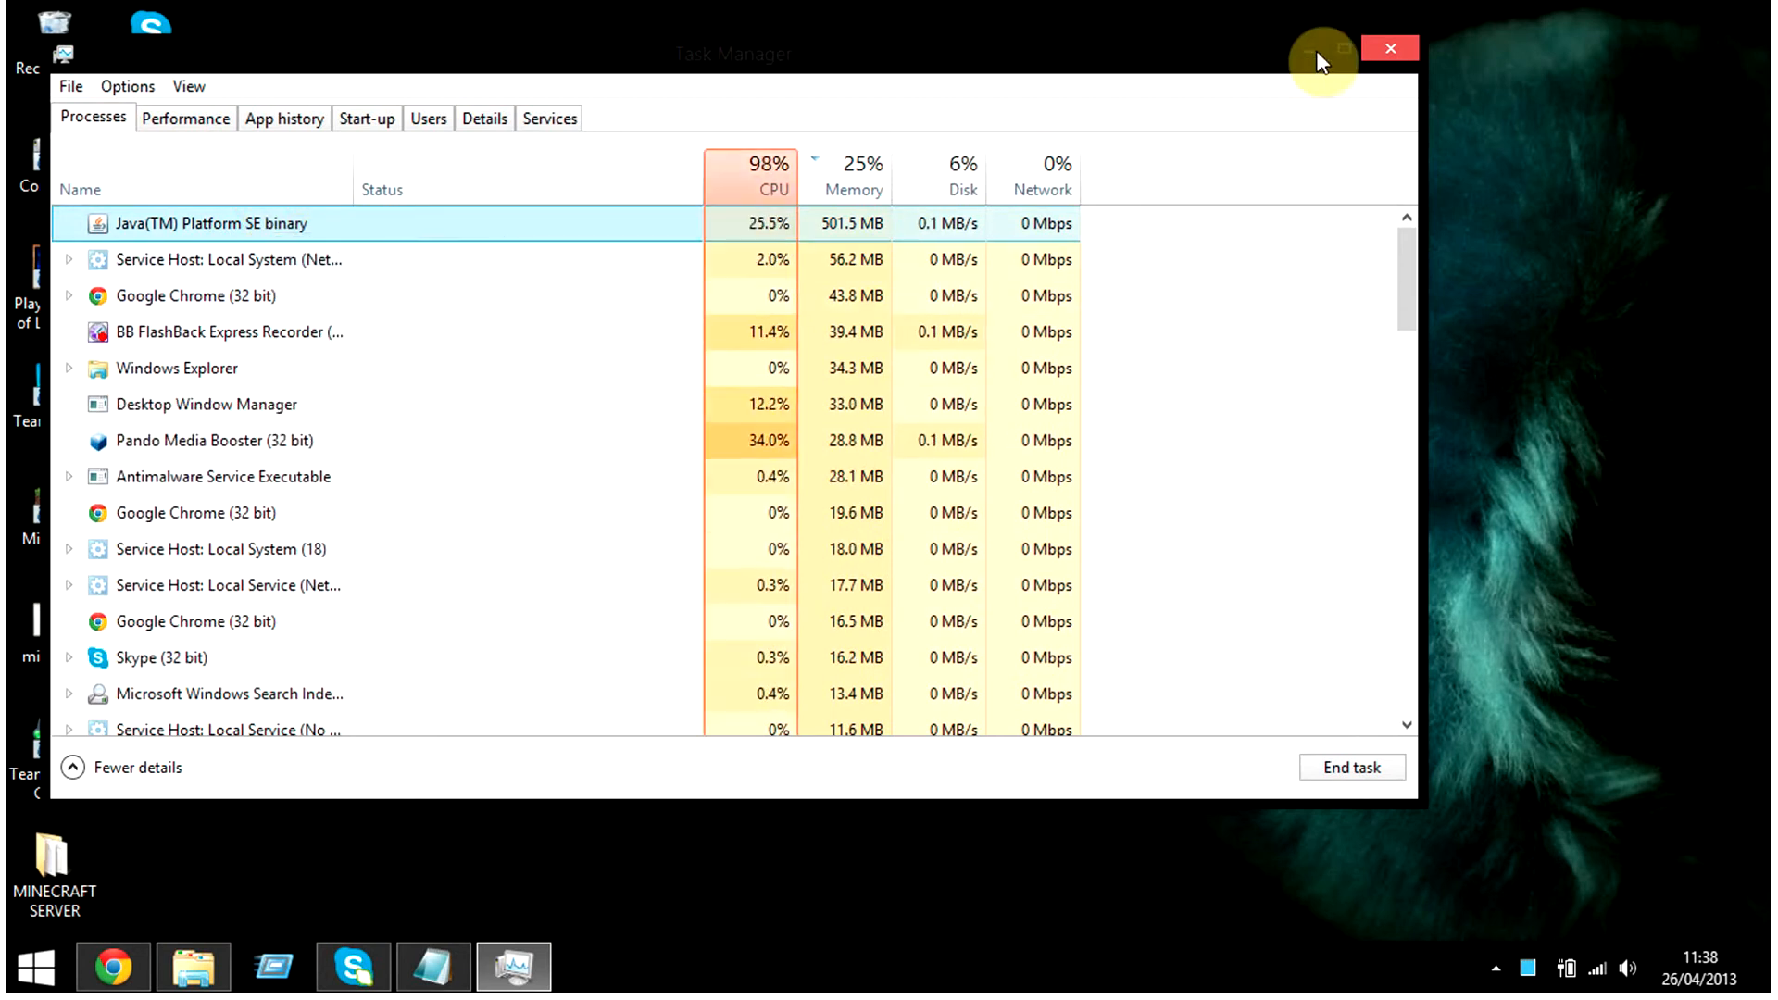
left_click(1386, 46)
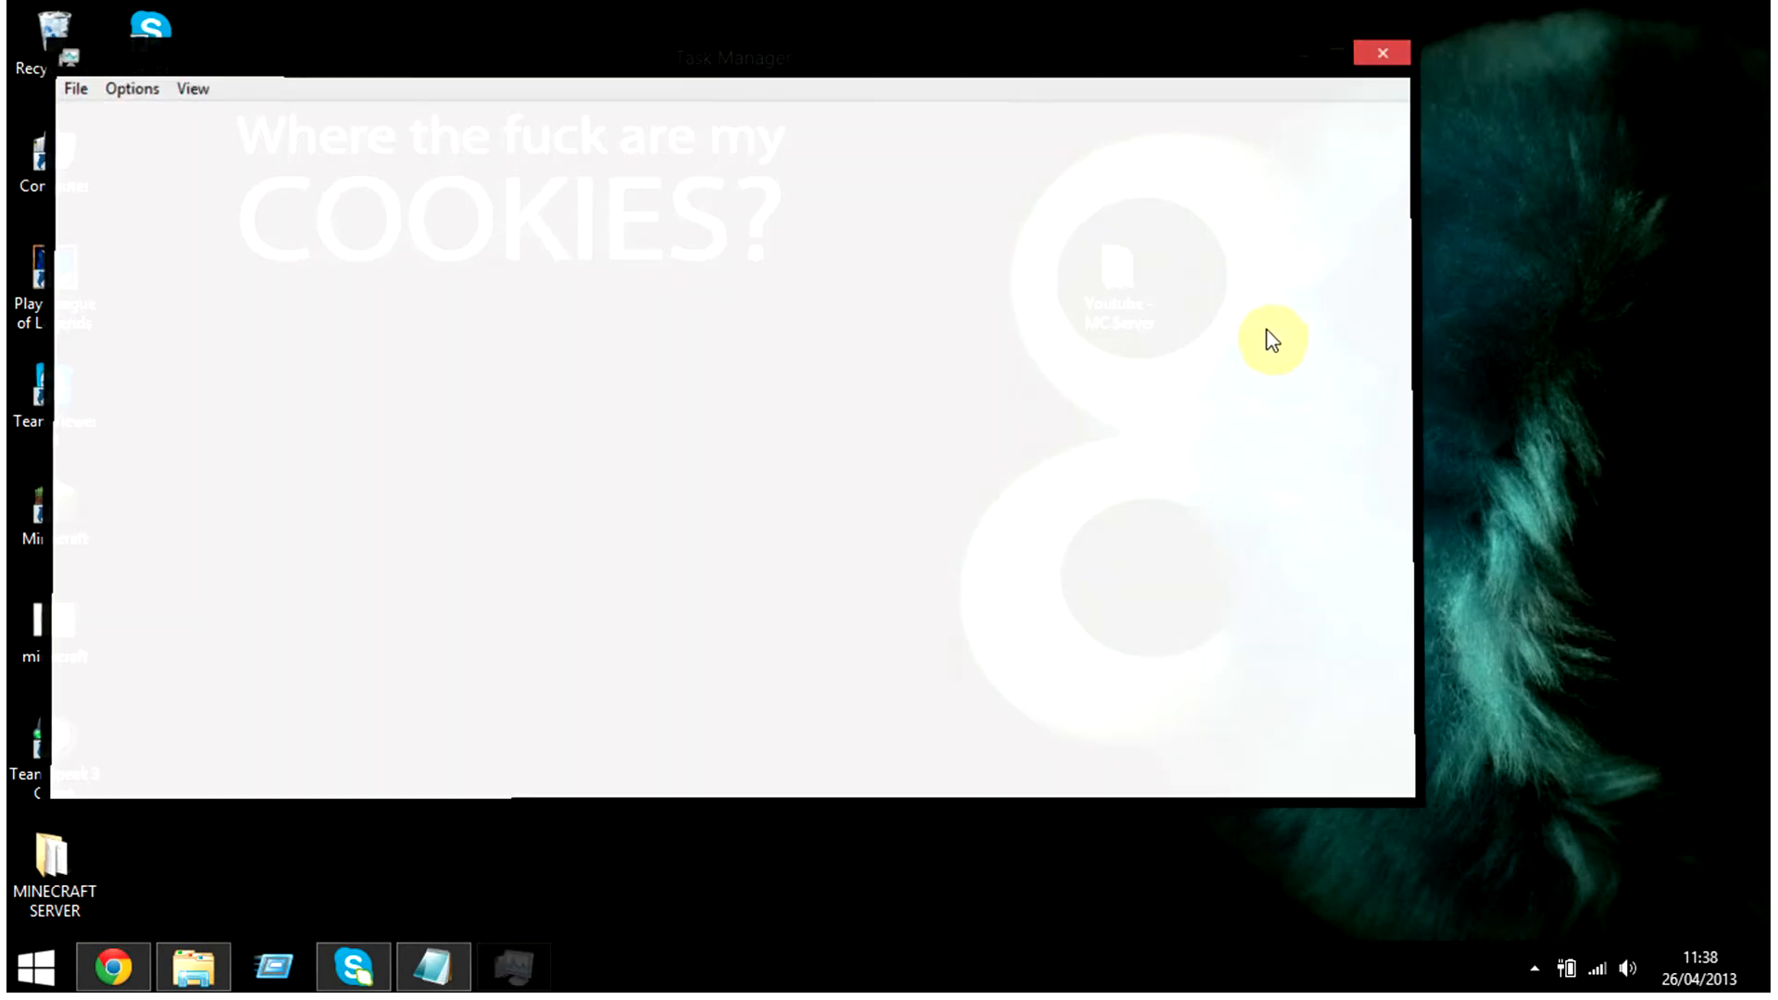
Step: Delete the Youtube - MC Server folder from the desktop
right_click(1122, 310)
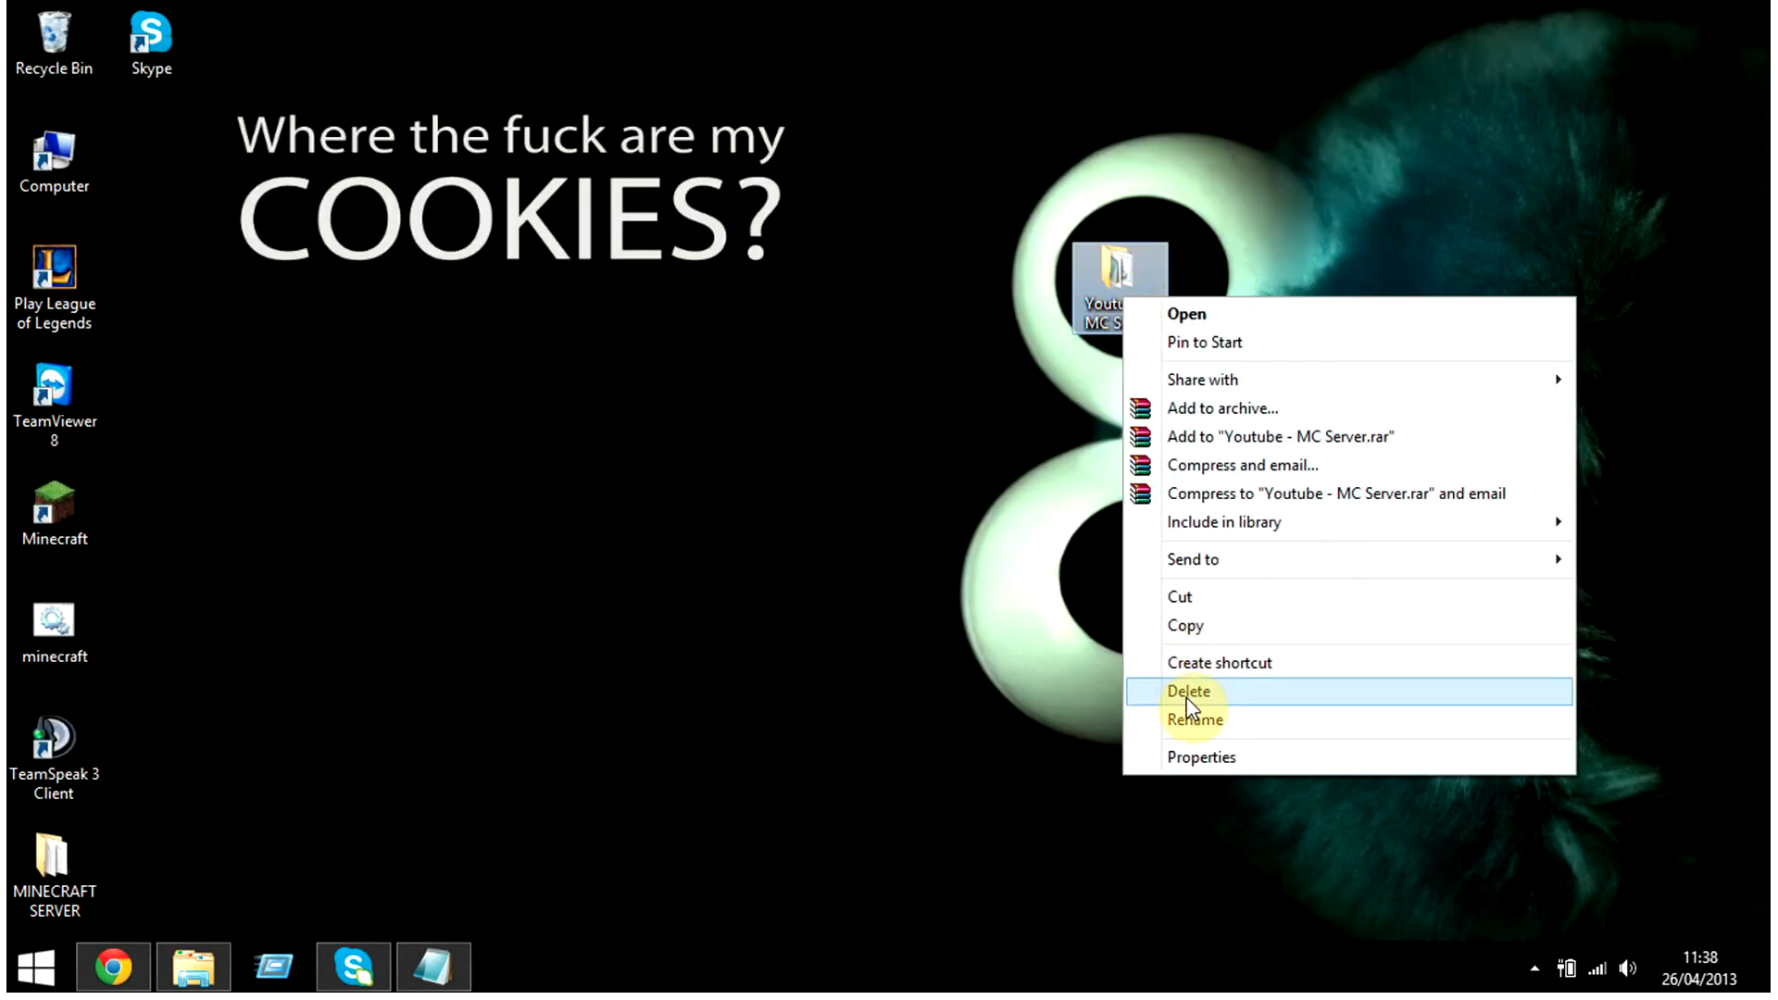
left_click(1189, 696)
left_click(886, 356)
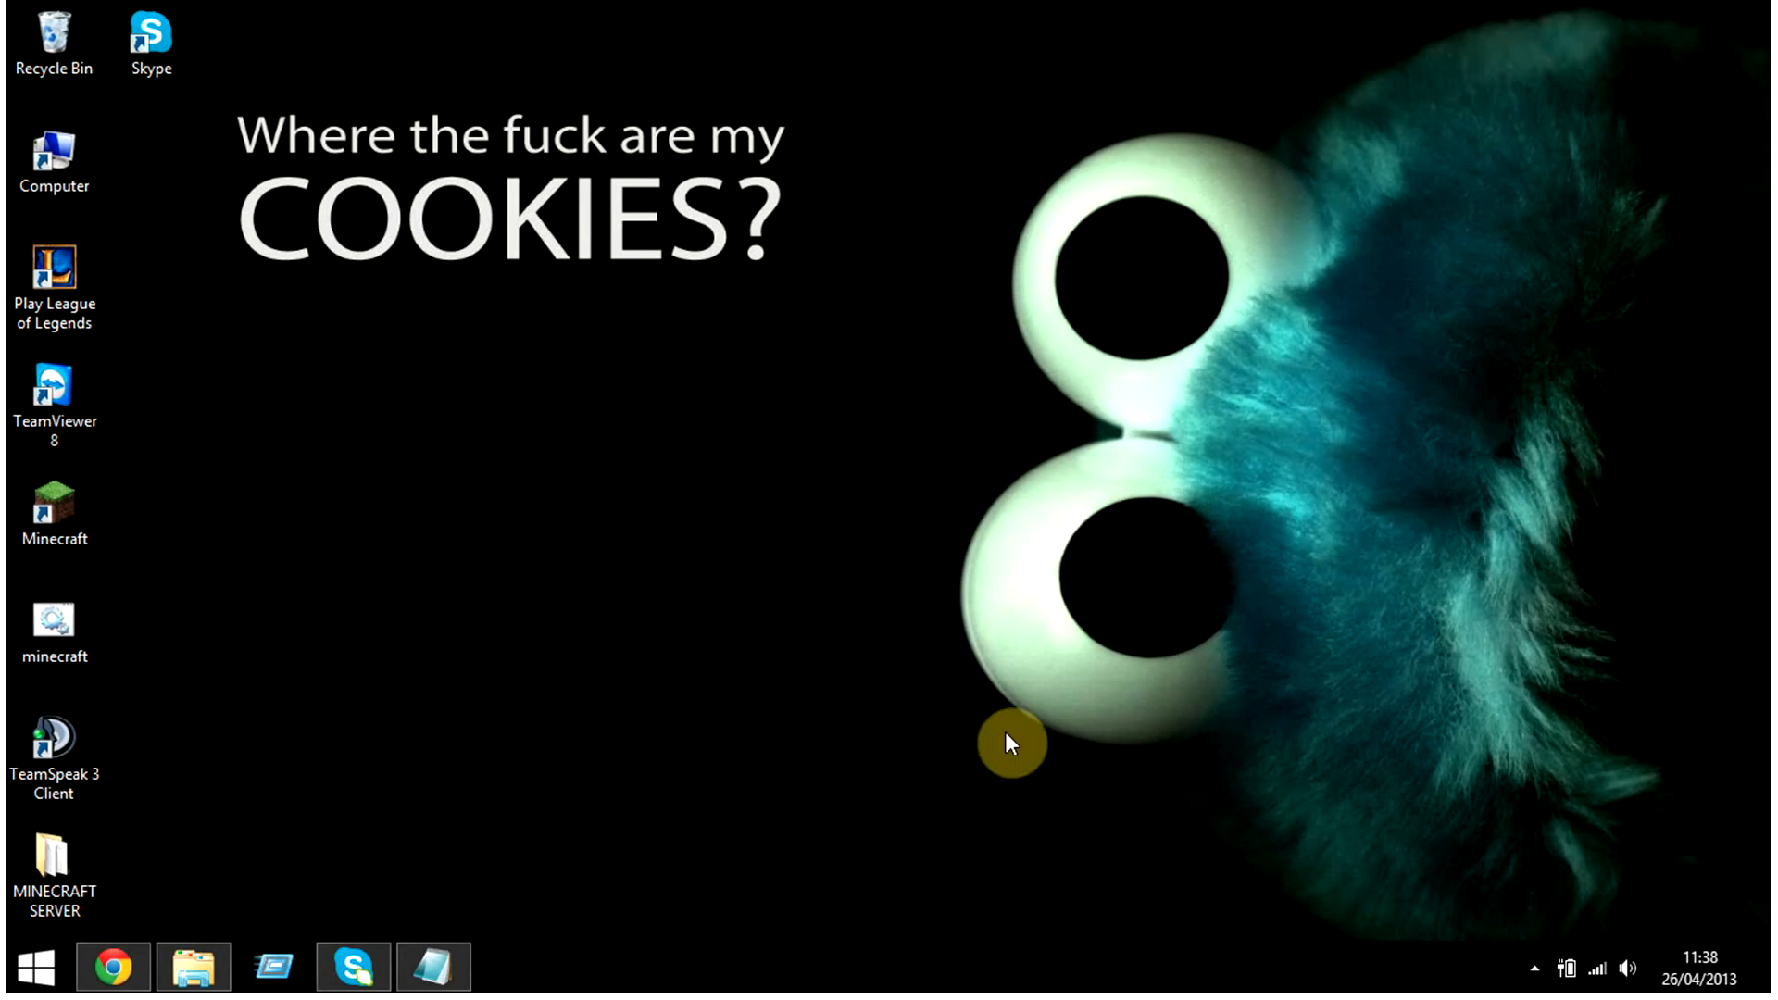
Step: Open the MINECRAFT SERVER folder from the desktop and start the server with the RUN SERVER batch file
left_click(35, 897)
double_click(87, 871)
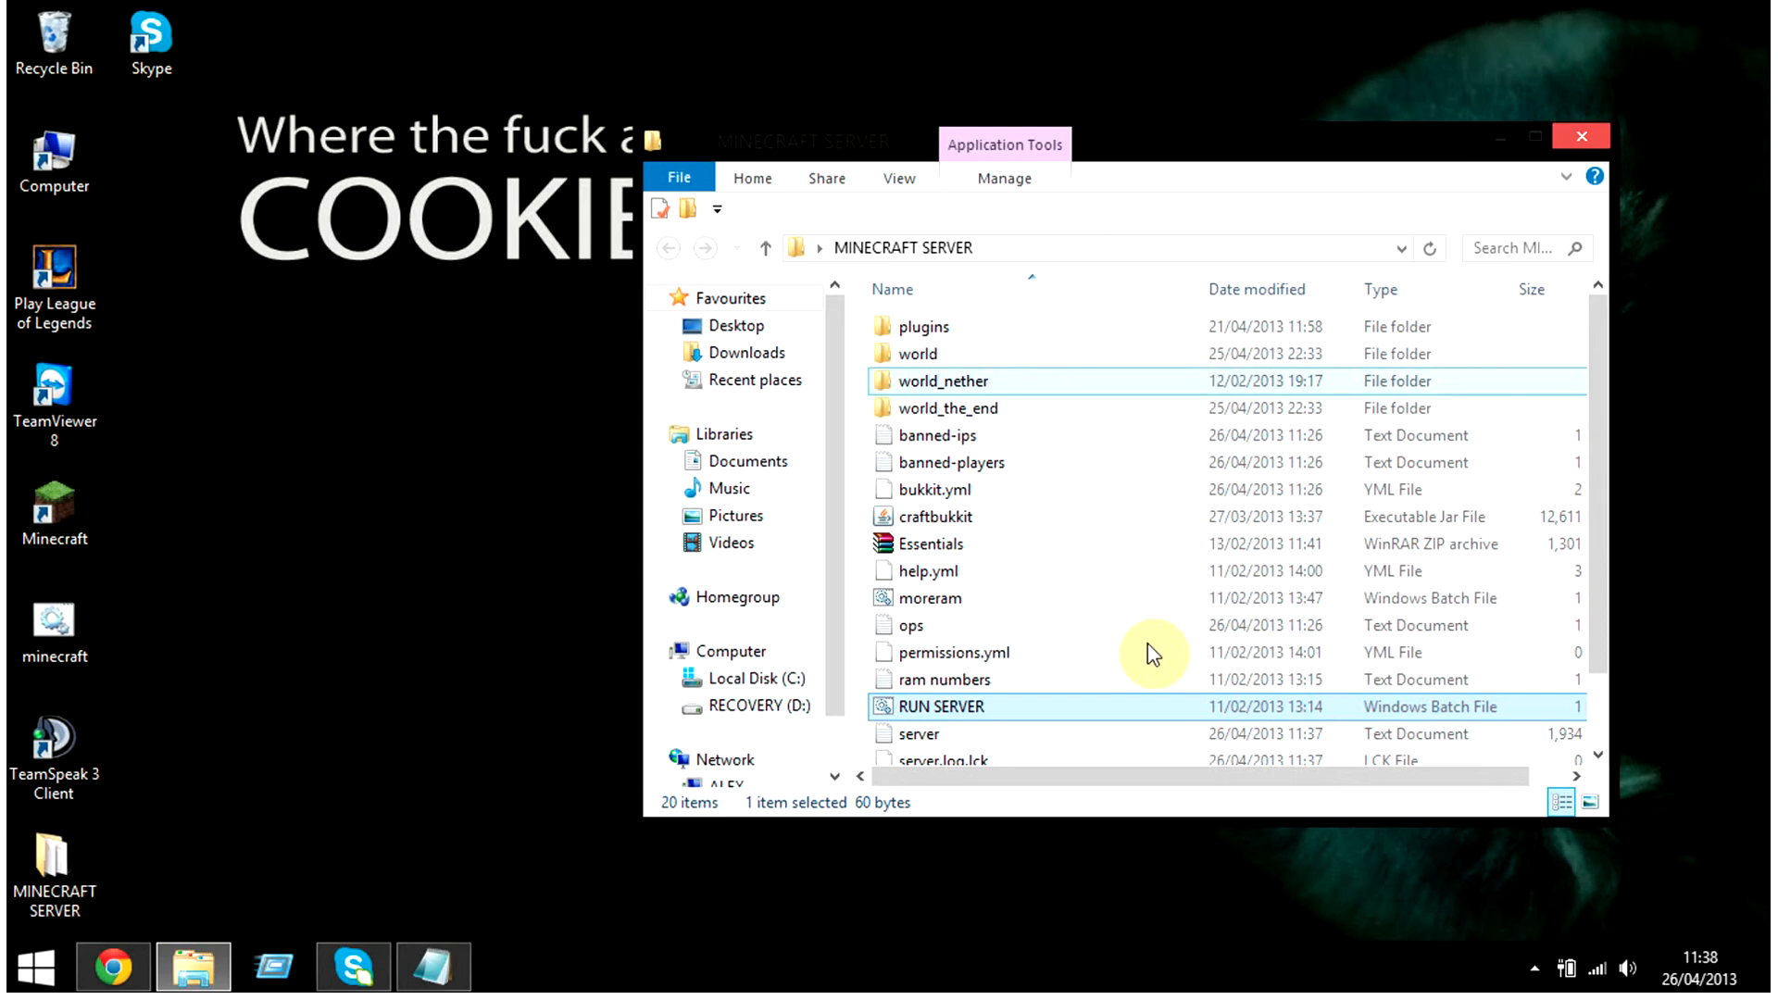
double_click(953, 707)
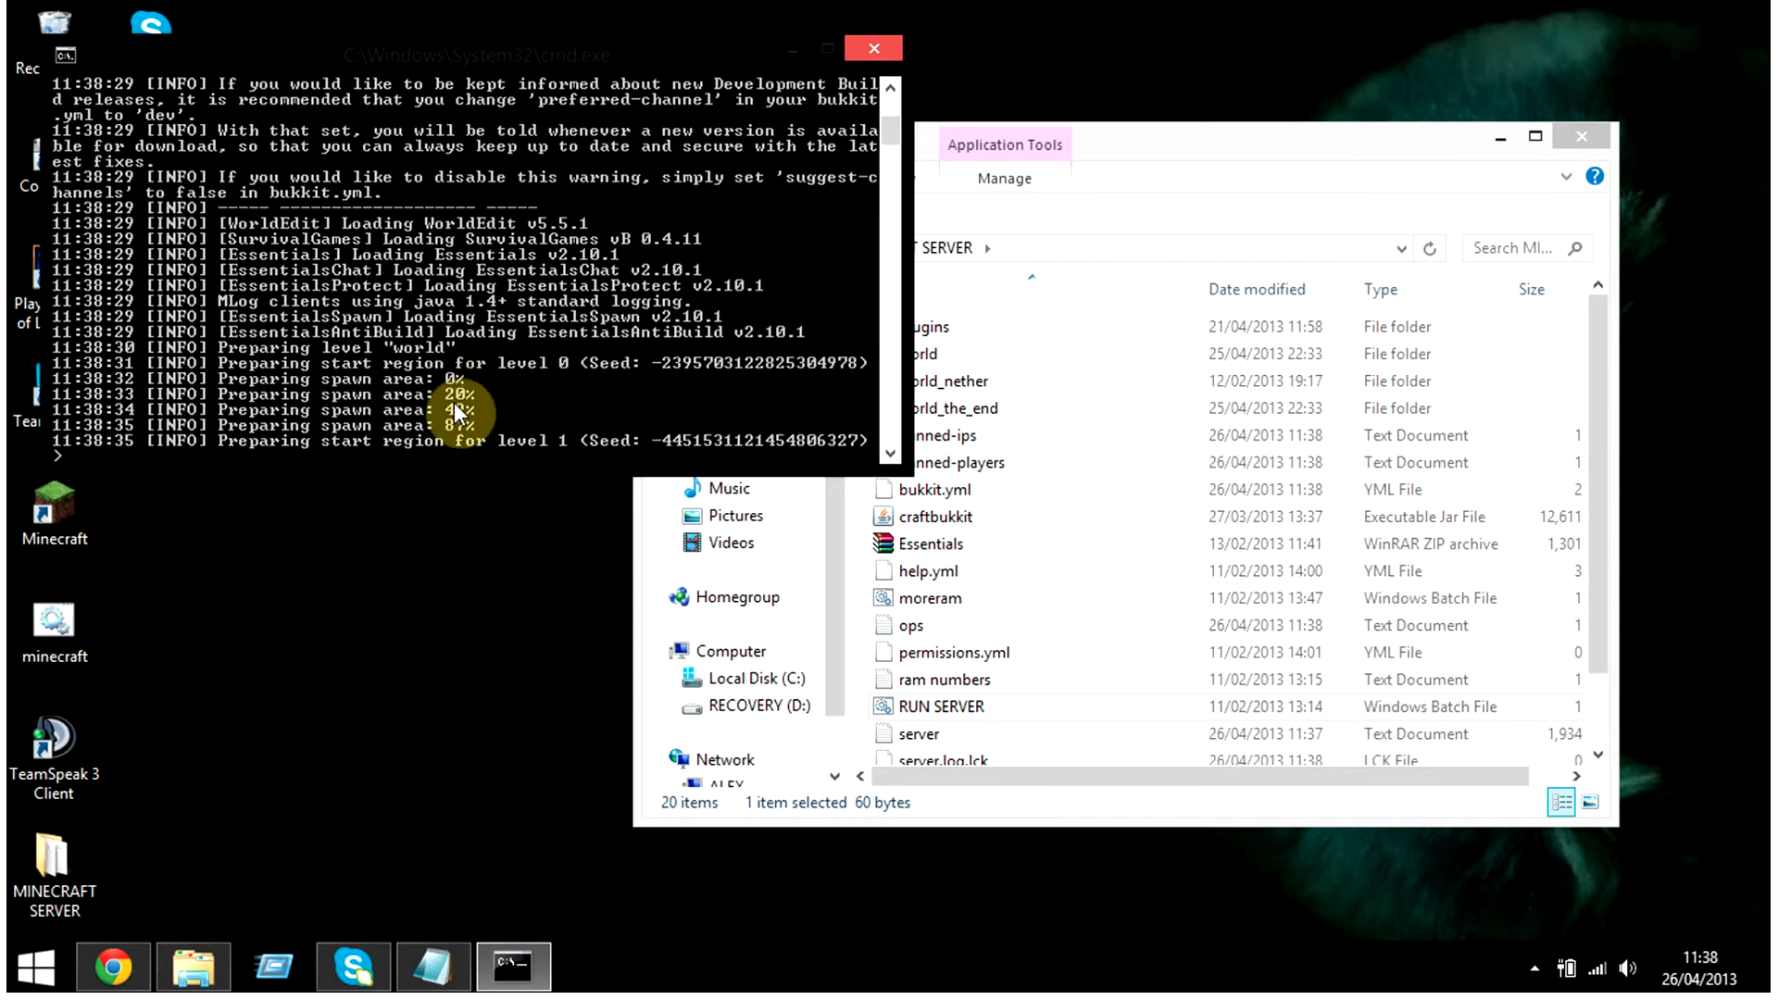
Step: Move the server folder window clear of the console, open its plugins folder, and examine the plugin loading lines in the startup log
left_click_drag(1135, 154, 1223, 143)
double_click(1037, 316)
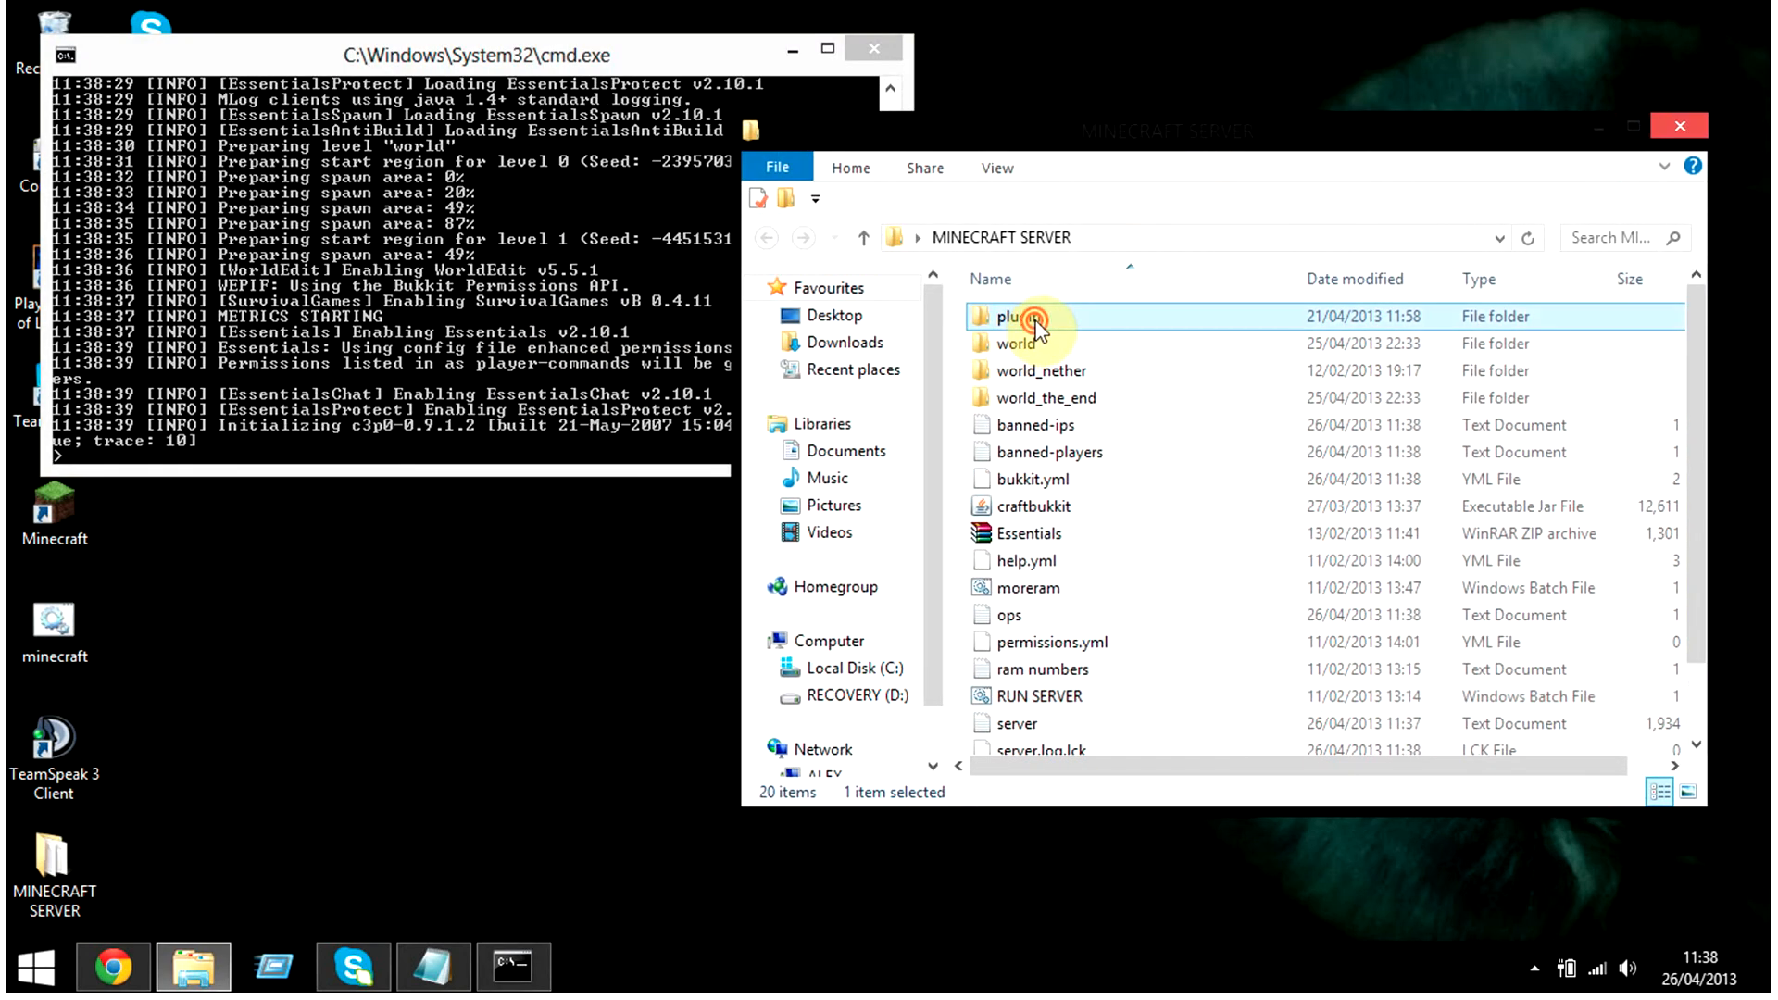
left_click(1049, 406)
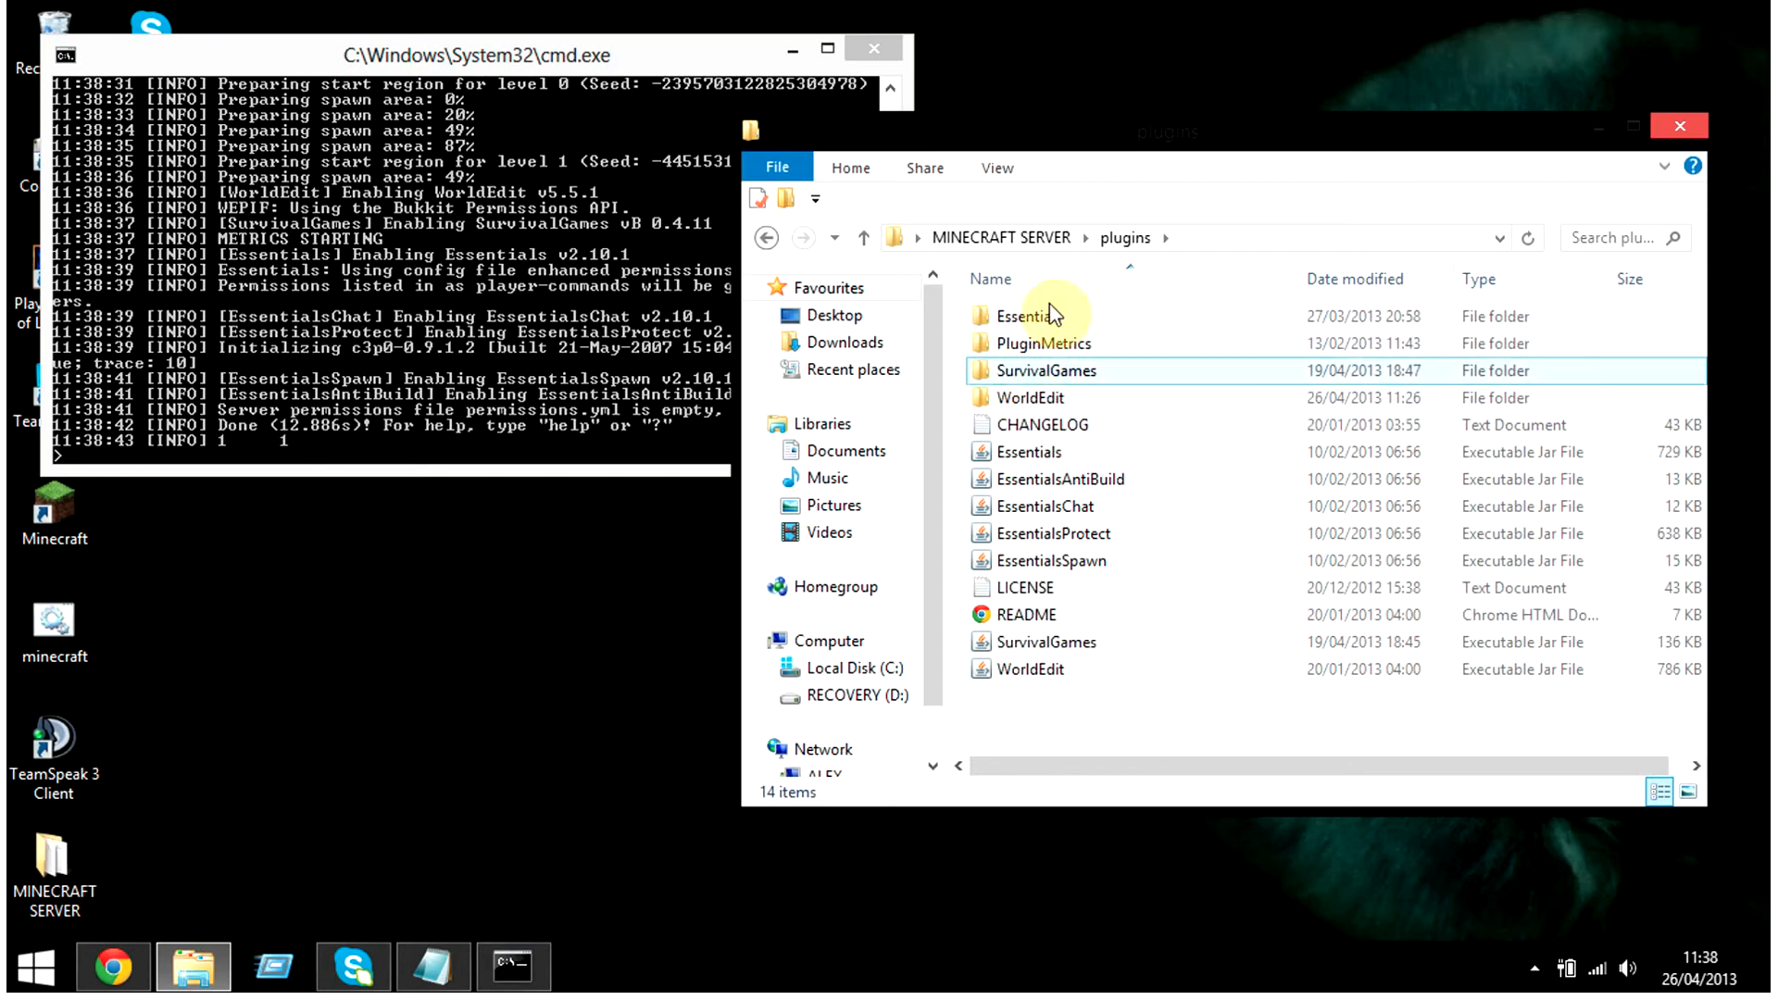
left_click(565, 409)
scroll(574, 317, "up", 10)
scroll(553, 152, "up", 2)
scroll(503, 173, "down", 2)
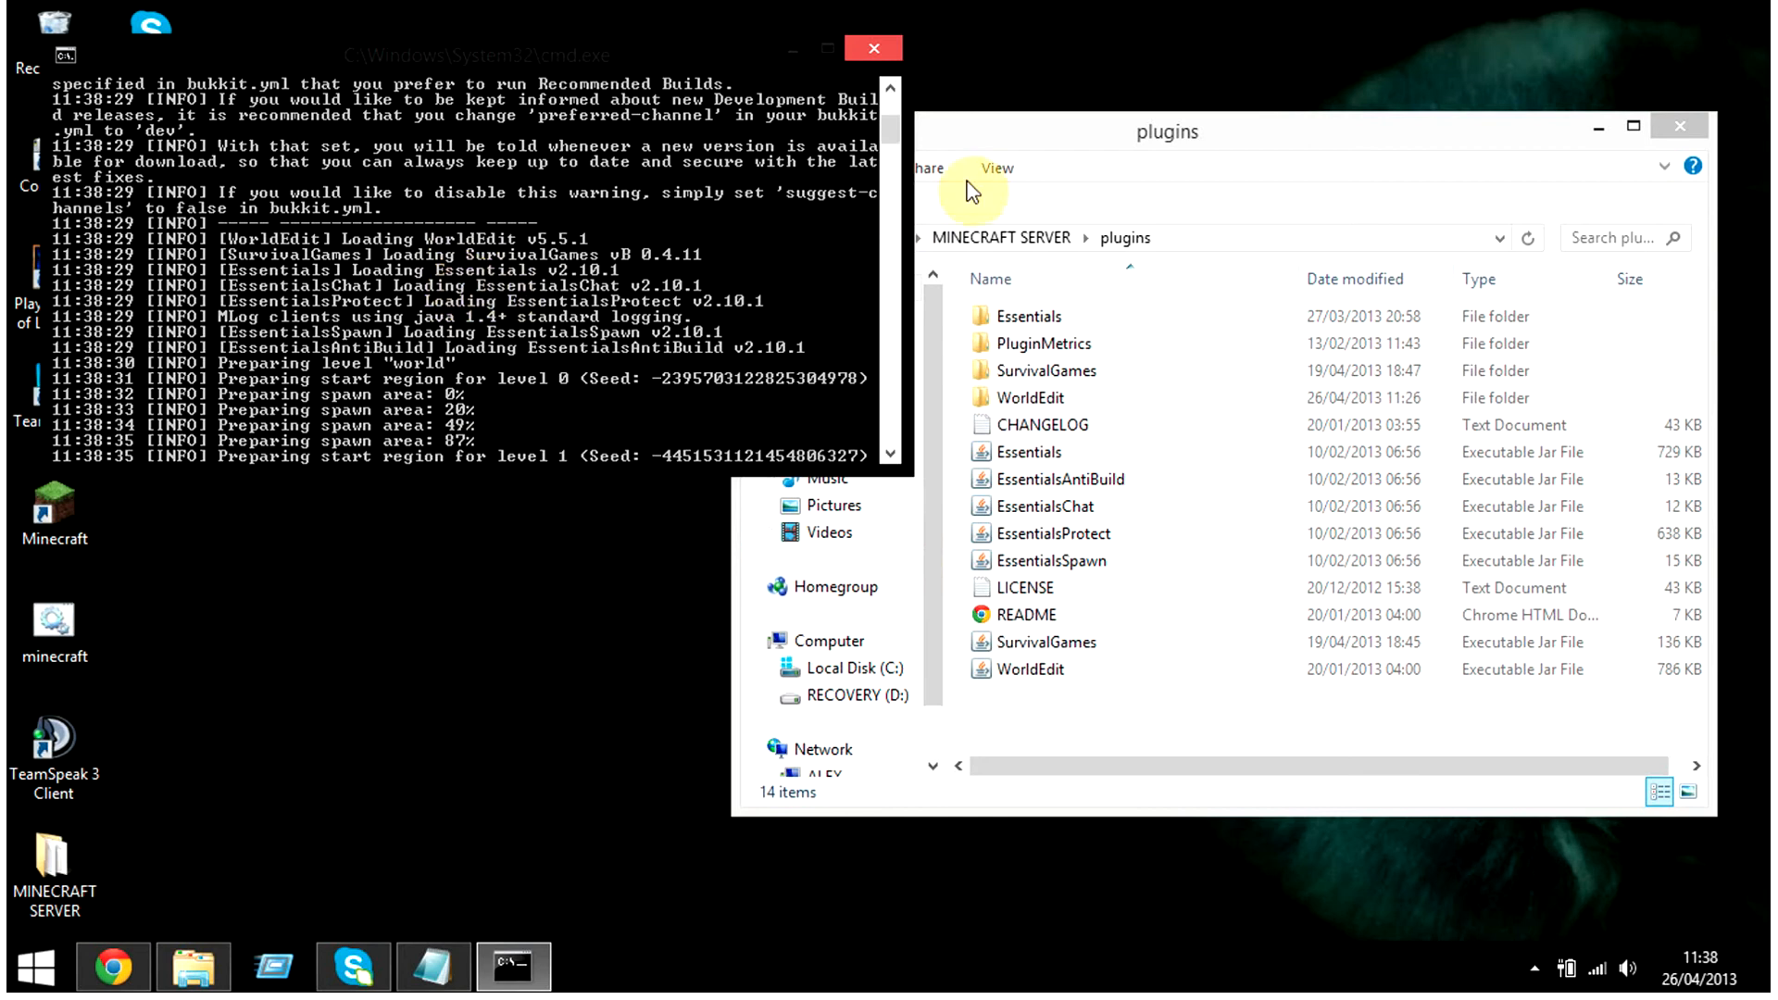
Step: Return to the MINECRAFT SERVER folder and locate the server PROPERTIES file
left_click(991, 151)
left_click(765, 240)
scroll(1099, 510, "down", 1)
left_click(1028, 715)
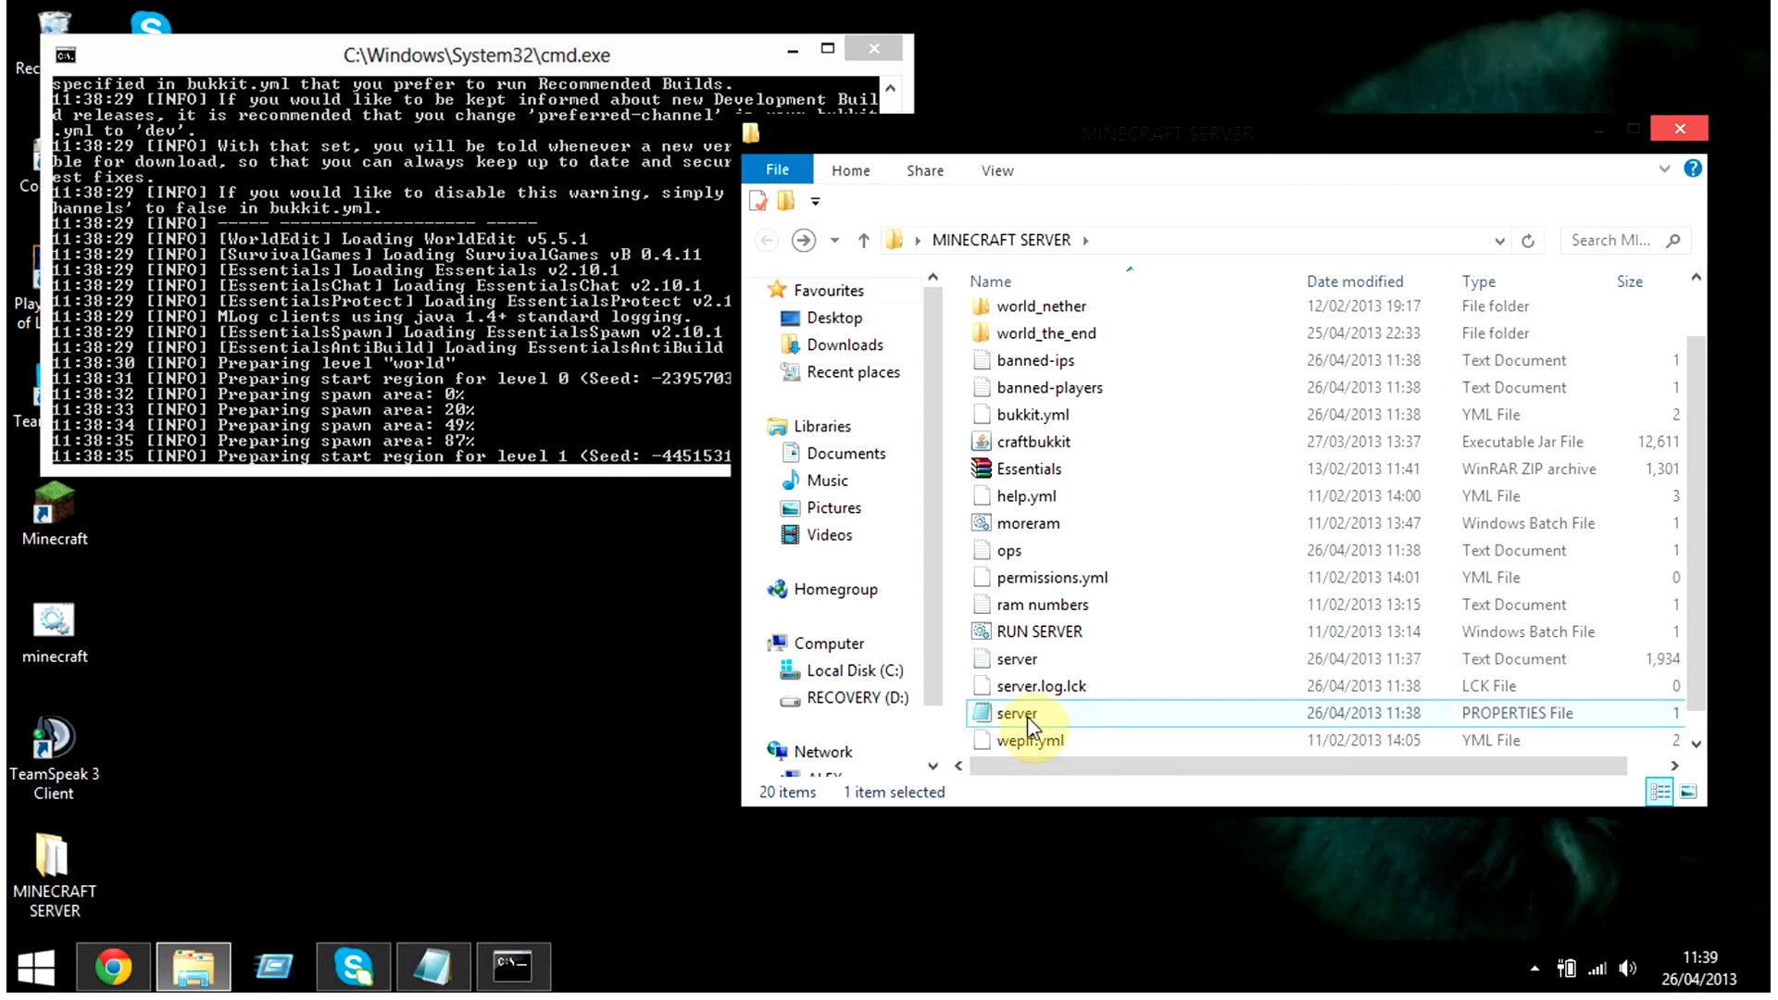
Step: Run the ? help command in the server console and review the list of available commands
left_click(639, 306)
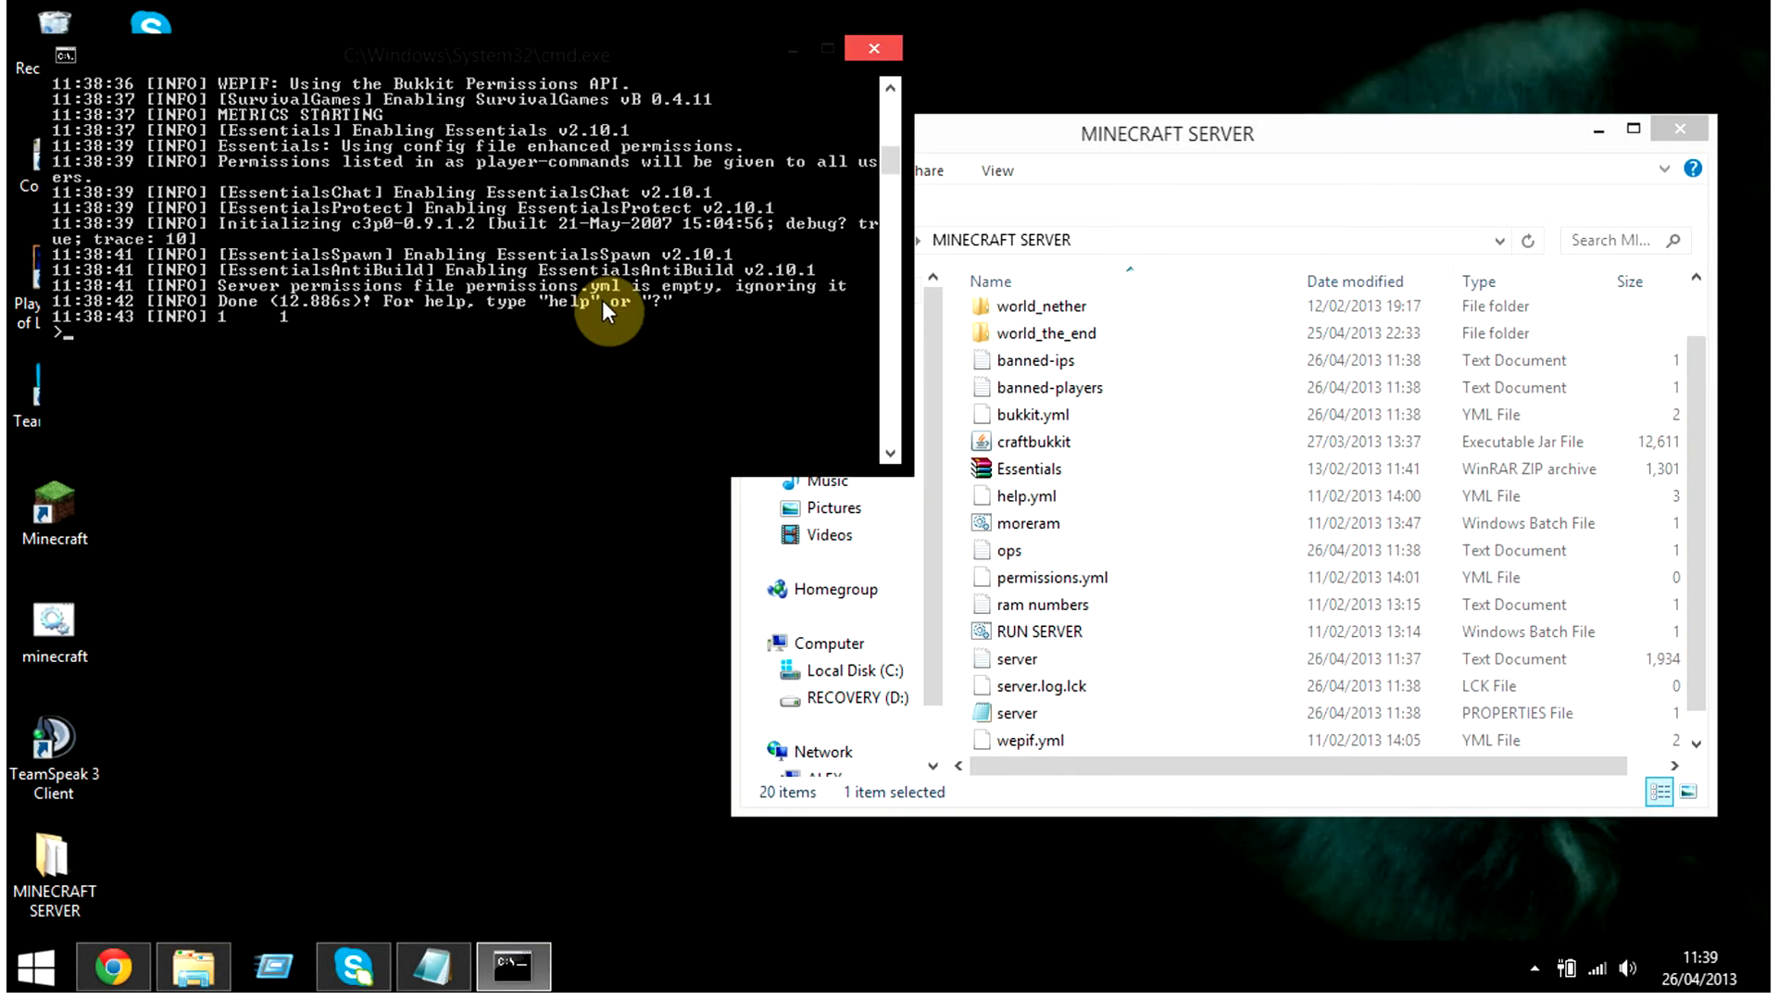
type("?")
key("Return")
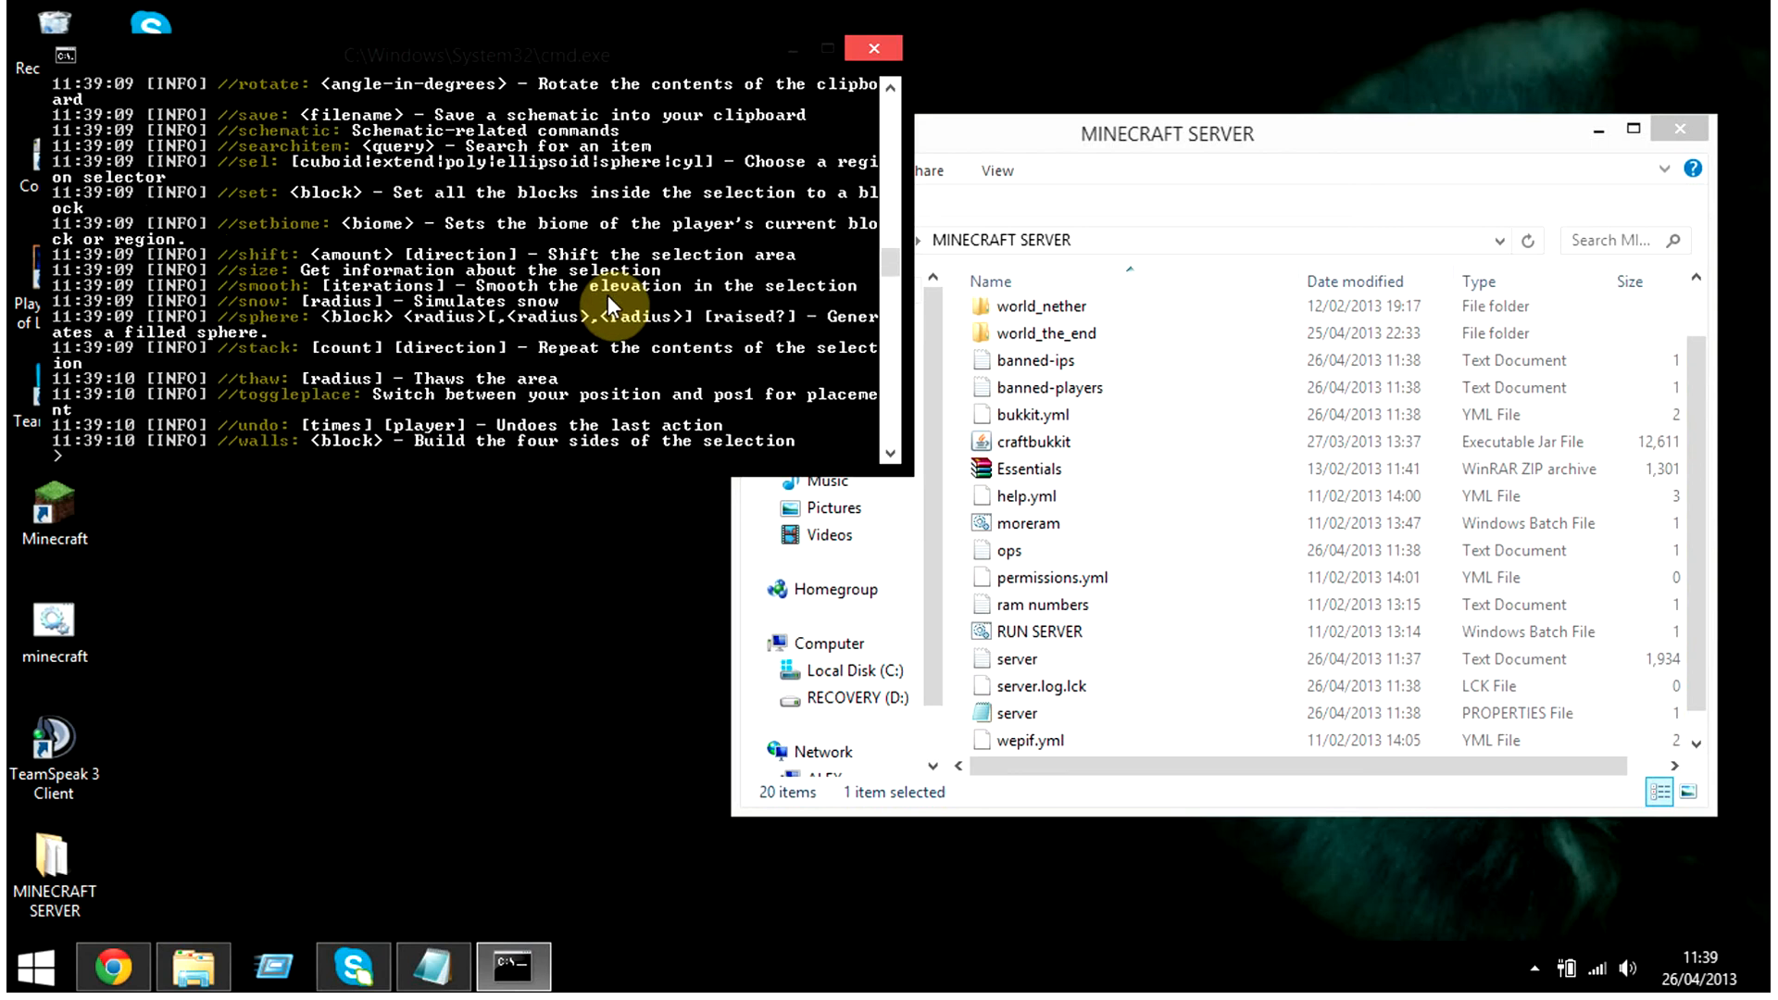
scroll(602, 293, "up", 20)
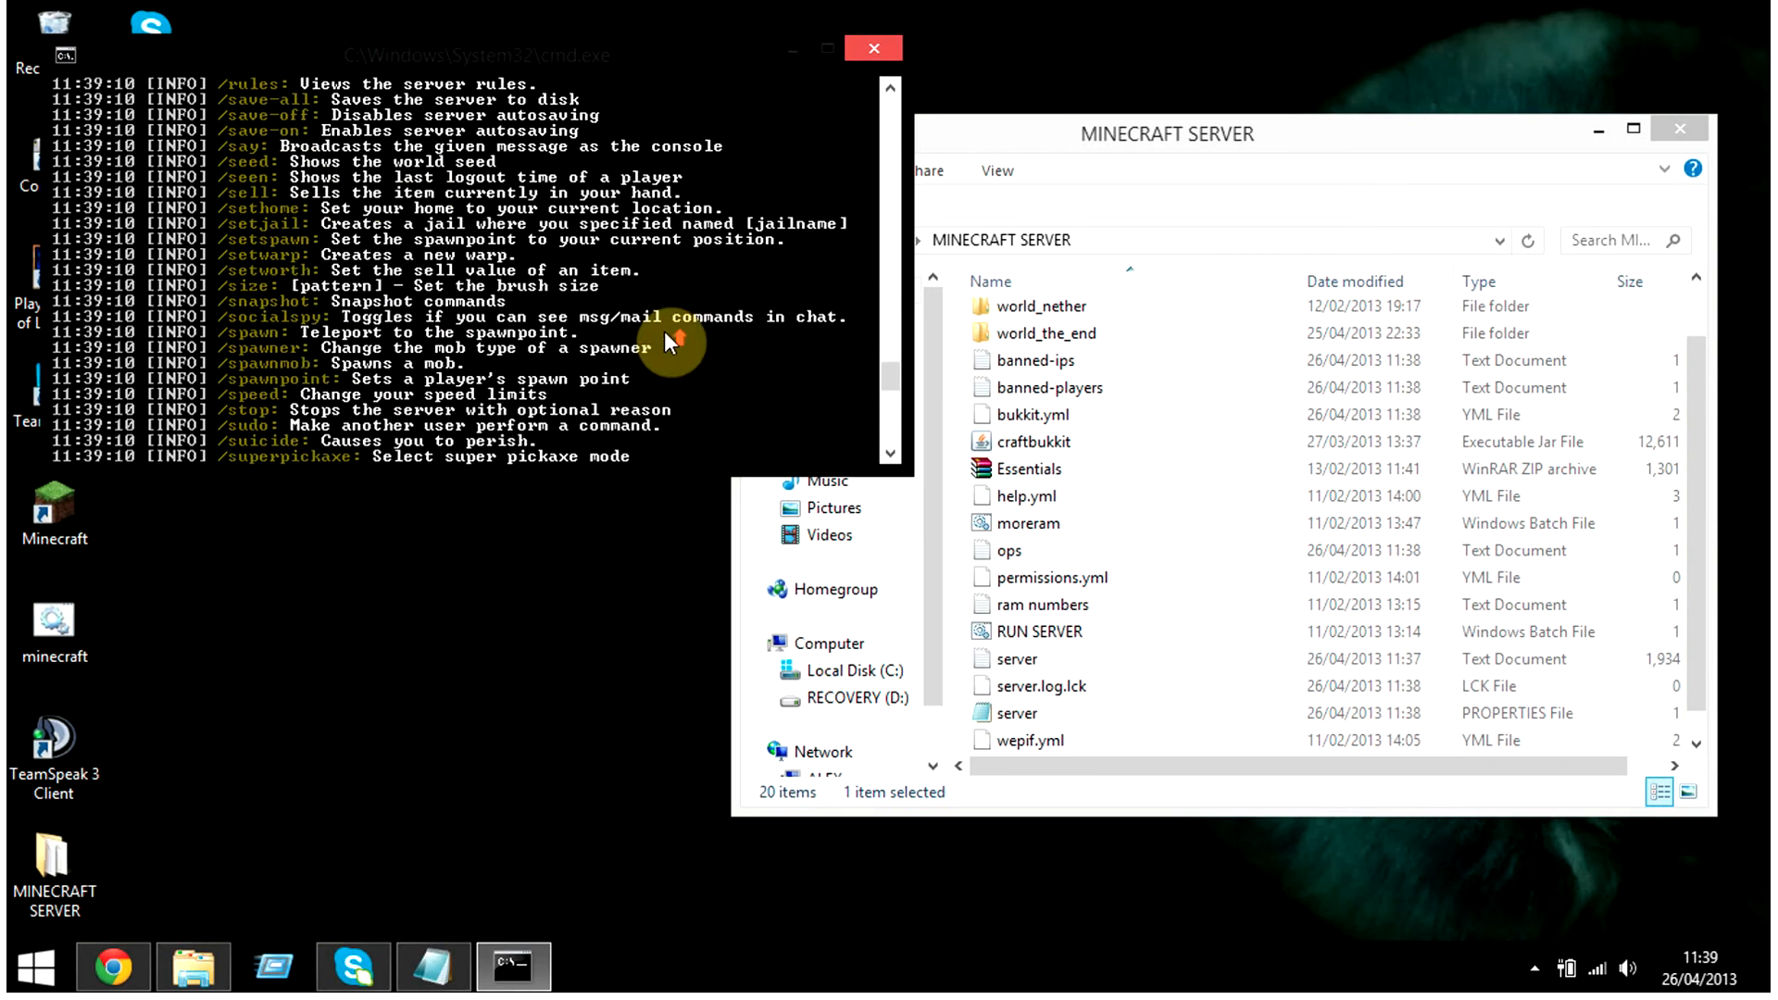
scroll(661, 329, "up", 20)
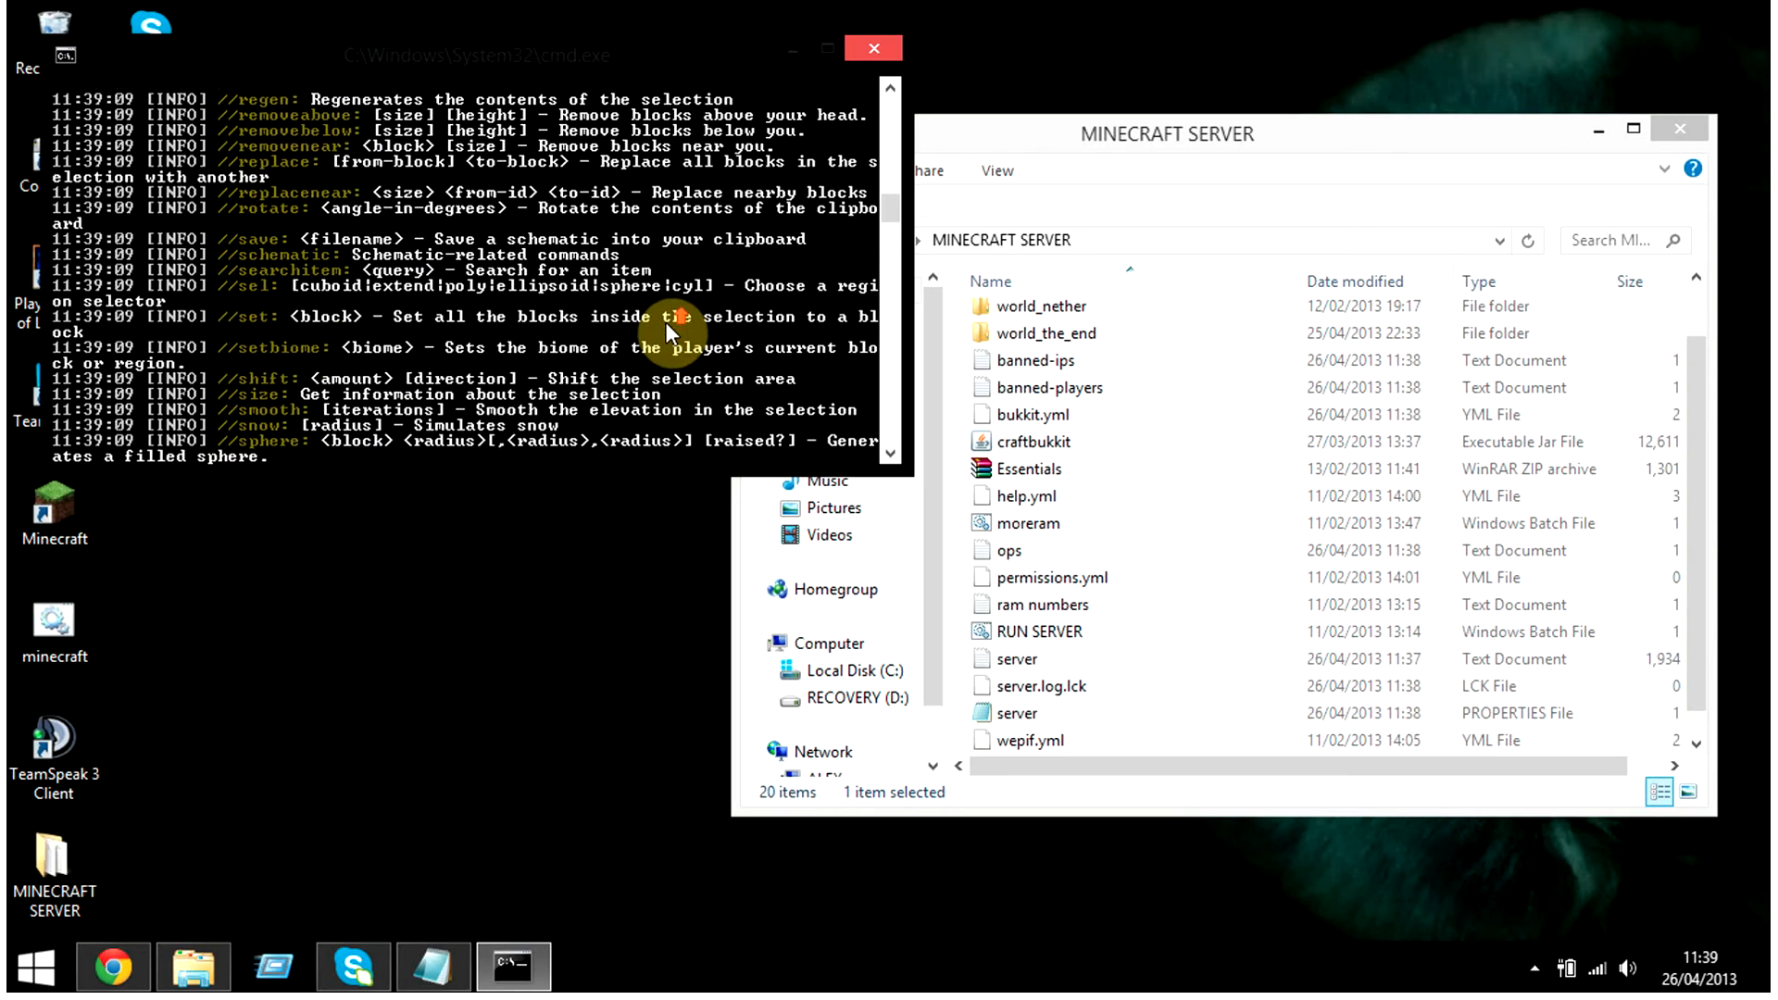
scroll(648, 329, "up", 10)
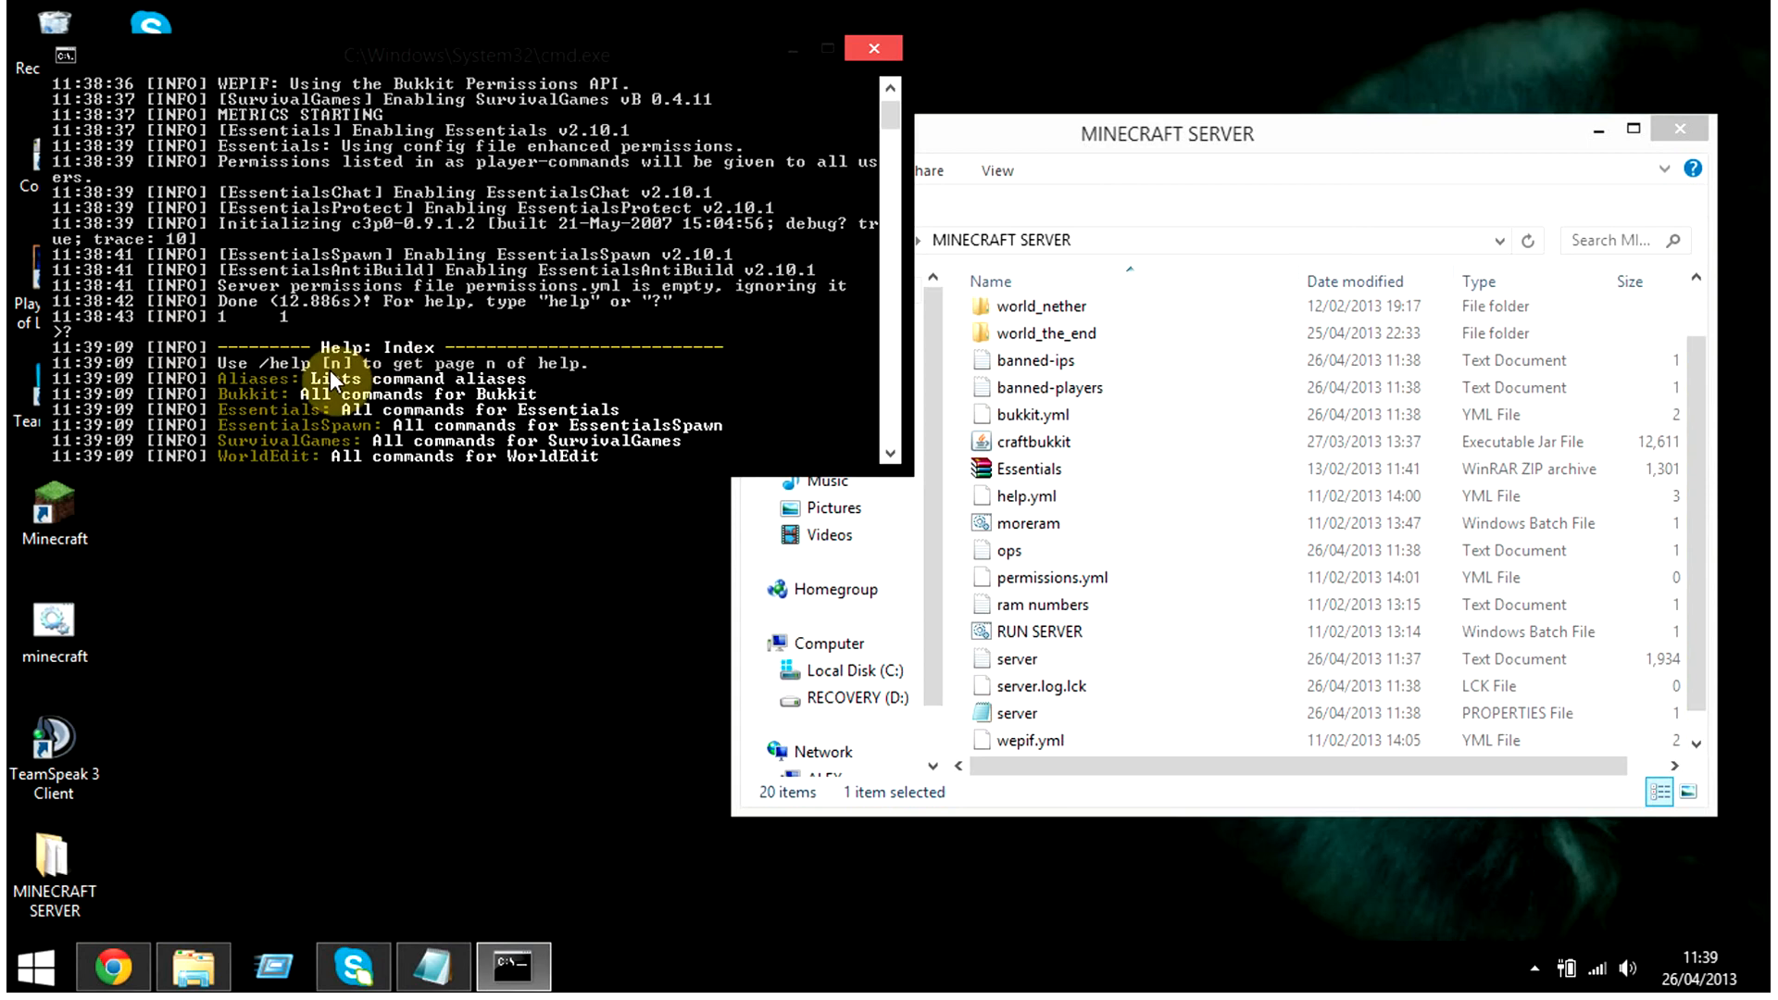
scroll(338, 360, "down", 10)
scroll(335, 352, "down", 20)
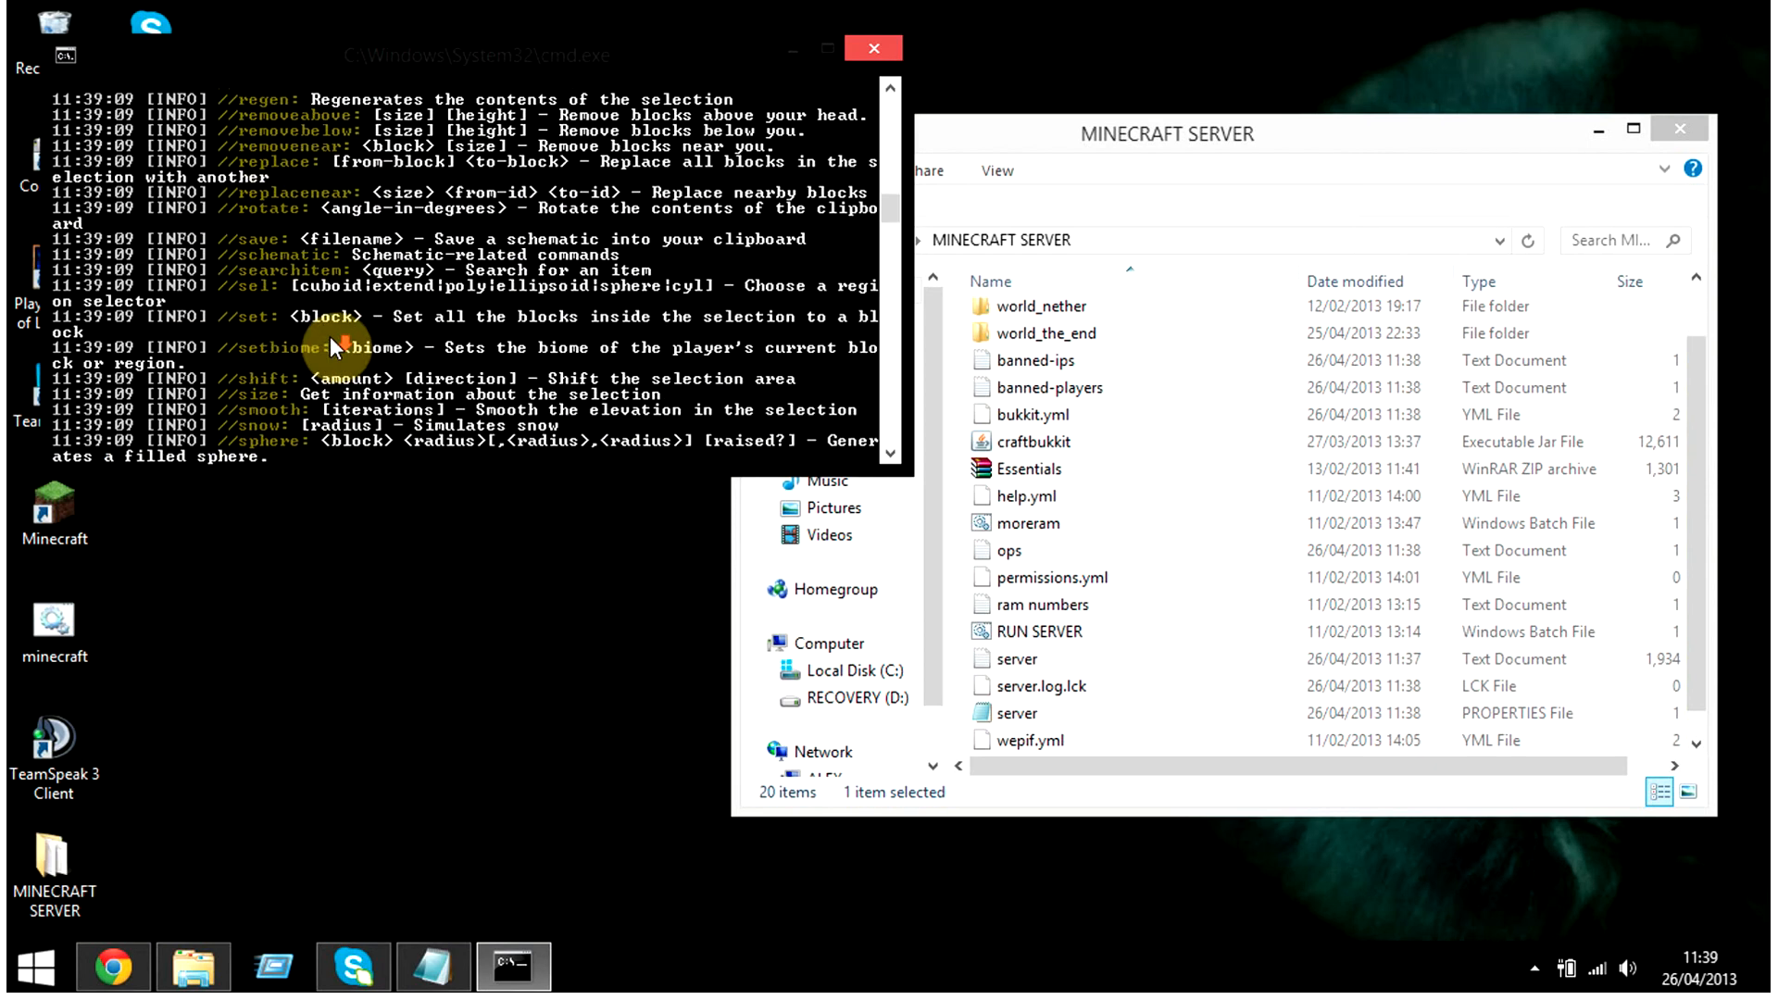
scroll(333, 348, "down", 15)
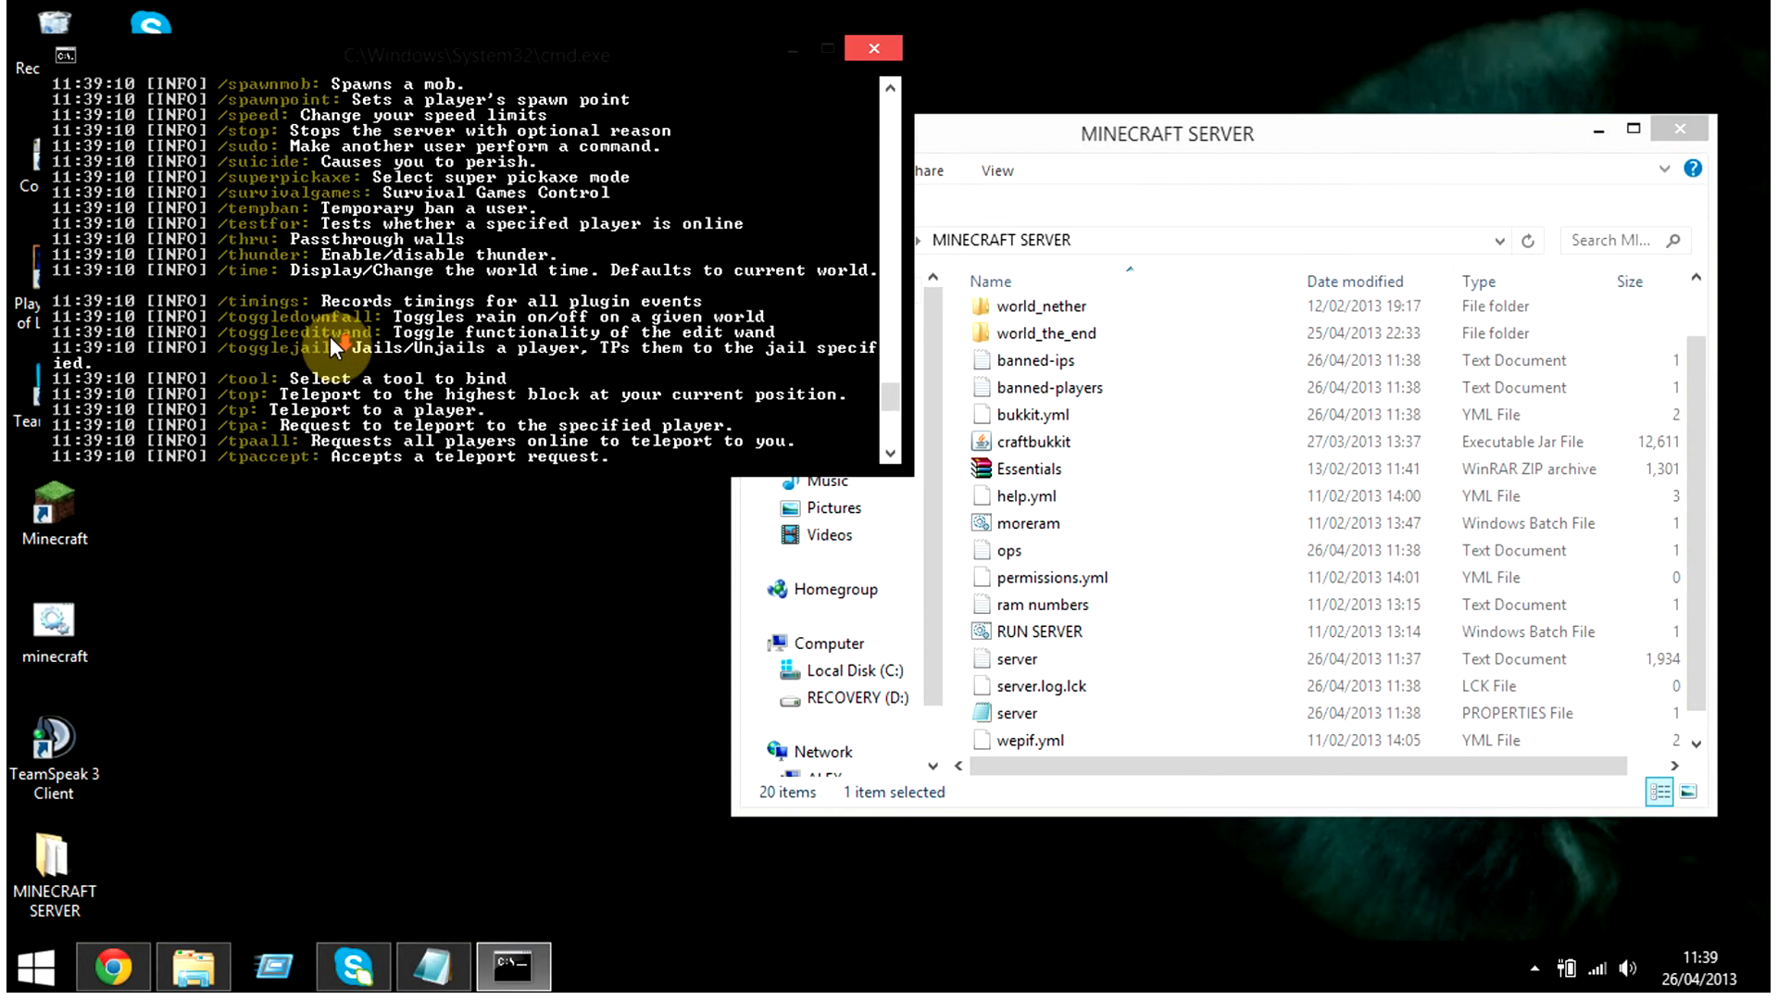
Step: Launch the Minecraft client with the minecraft batch file on the desktop and minimize the MINECRAFT SERVER folder window
left_click(176, 613)
left_click(74, 604)
double_click(72, 597)
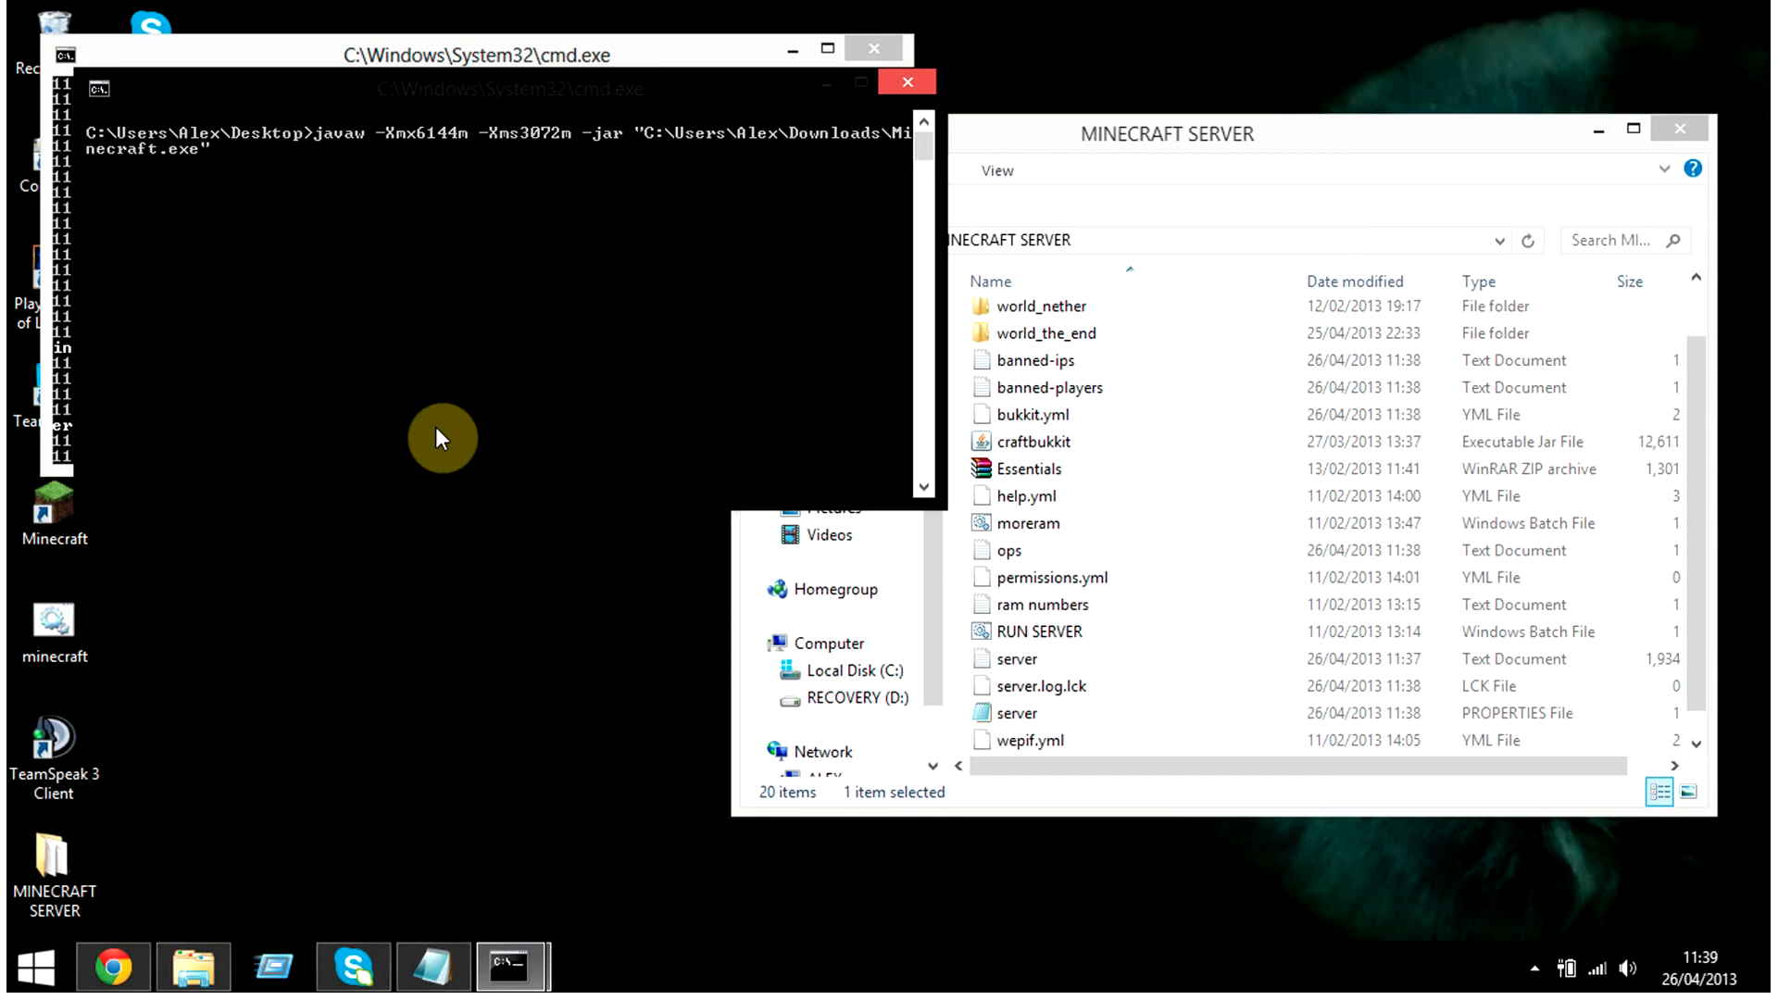
left_click(1598, 130)
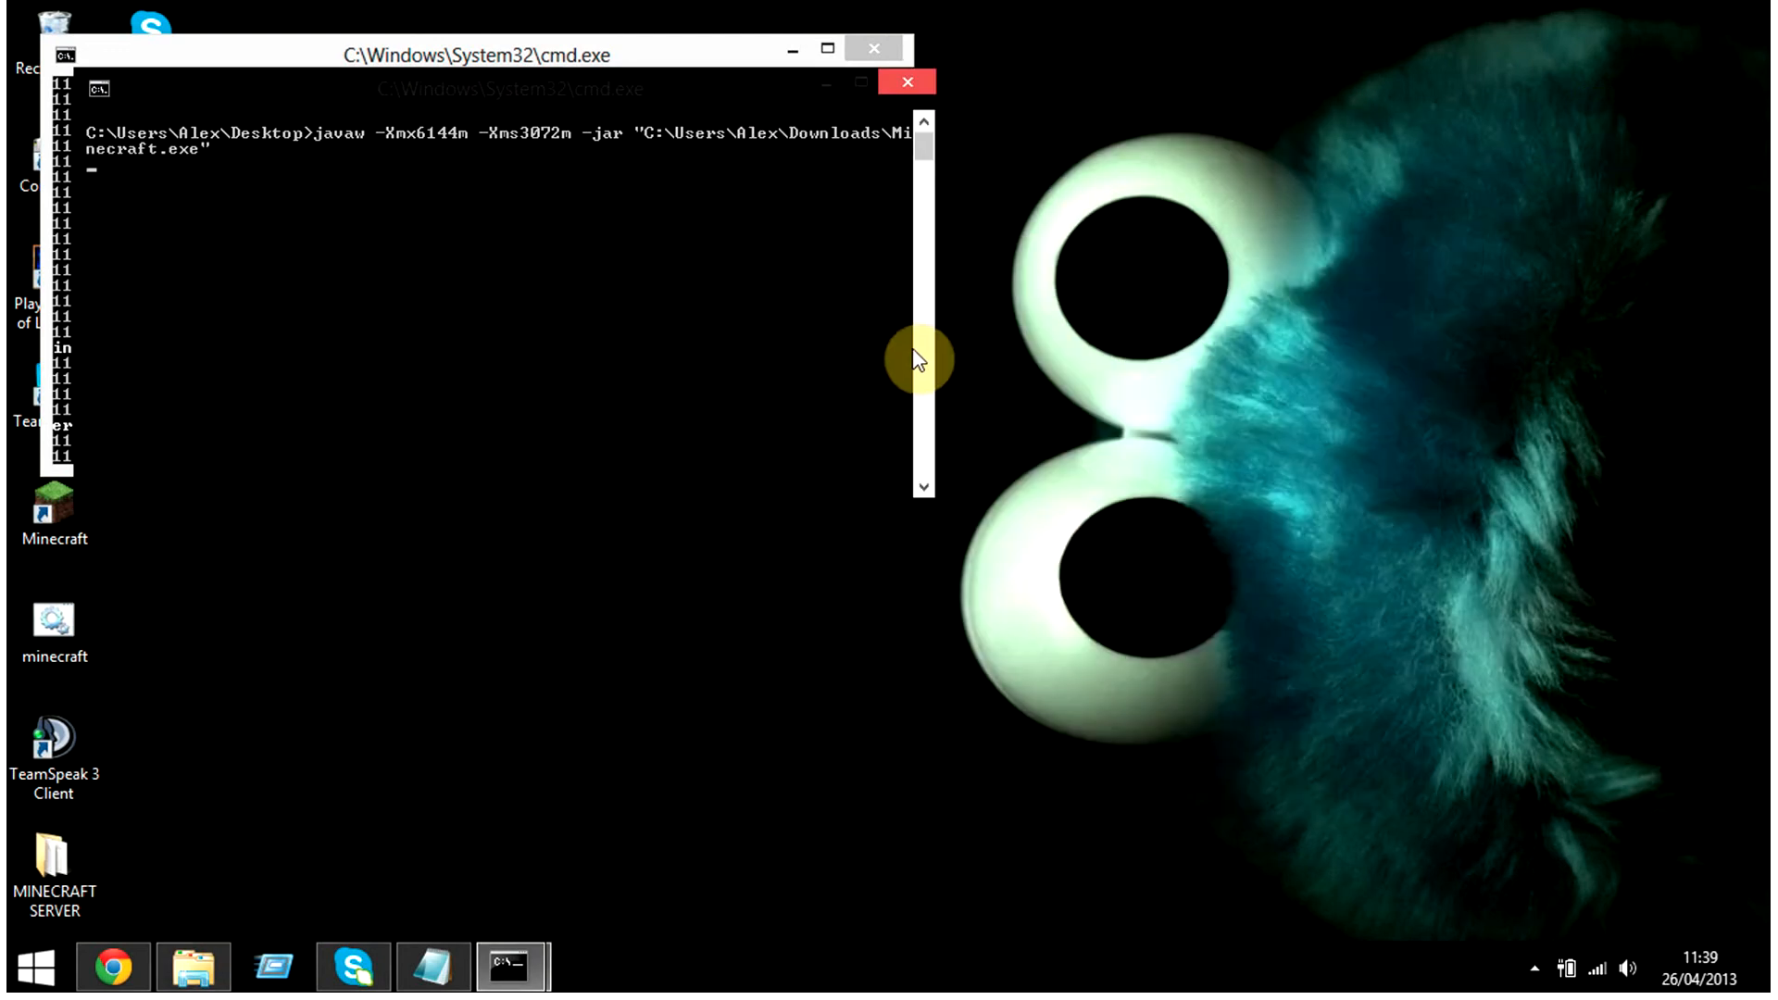
Step: Log in through the Minecraft launcher and open the multiplayer server list
left_click(1153, 155)
left_click(1348, 738)
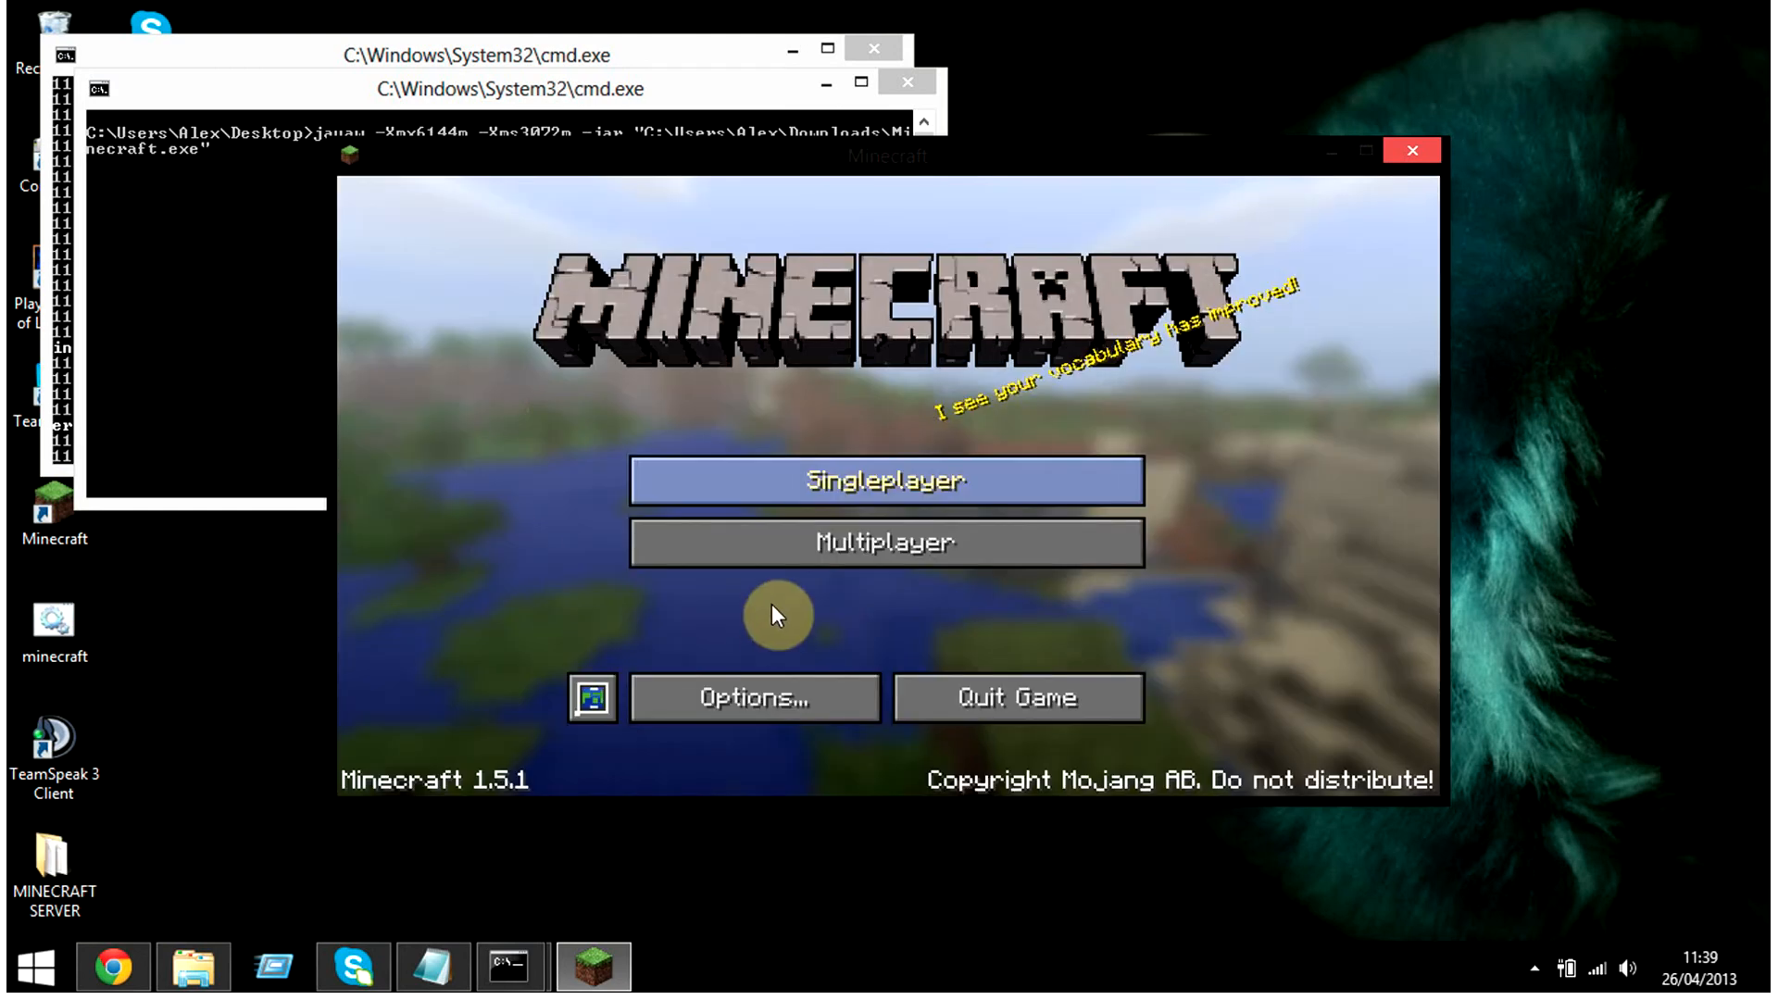
left_click(886, 547)
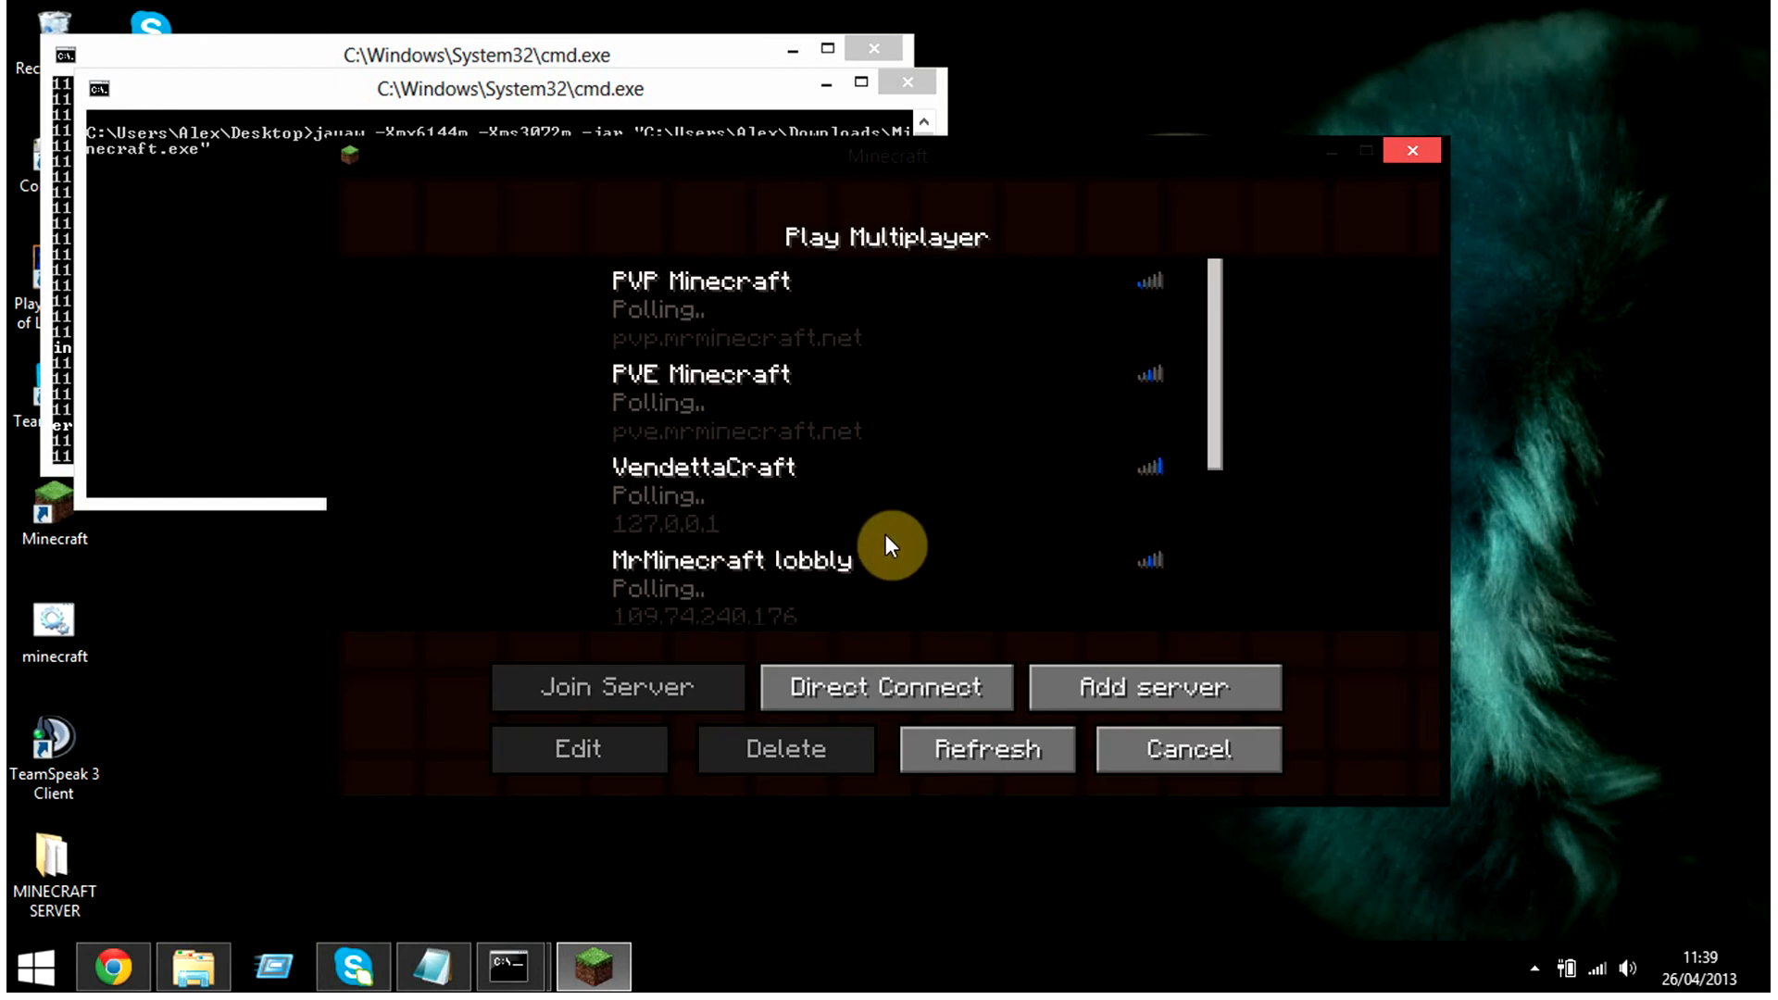
Step: Open the VendettaCraft entry's server info to check its name and address, and close it with Done
left_click(724, 491)
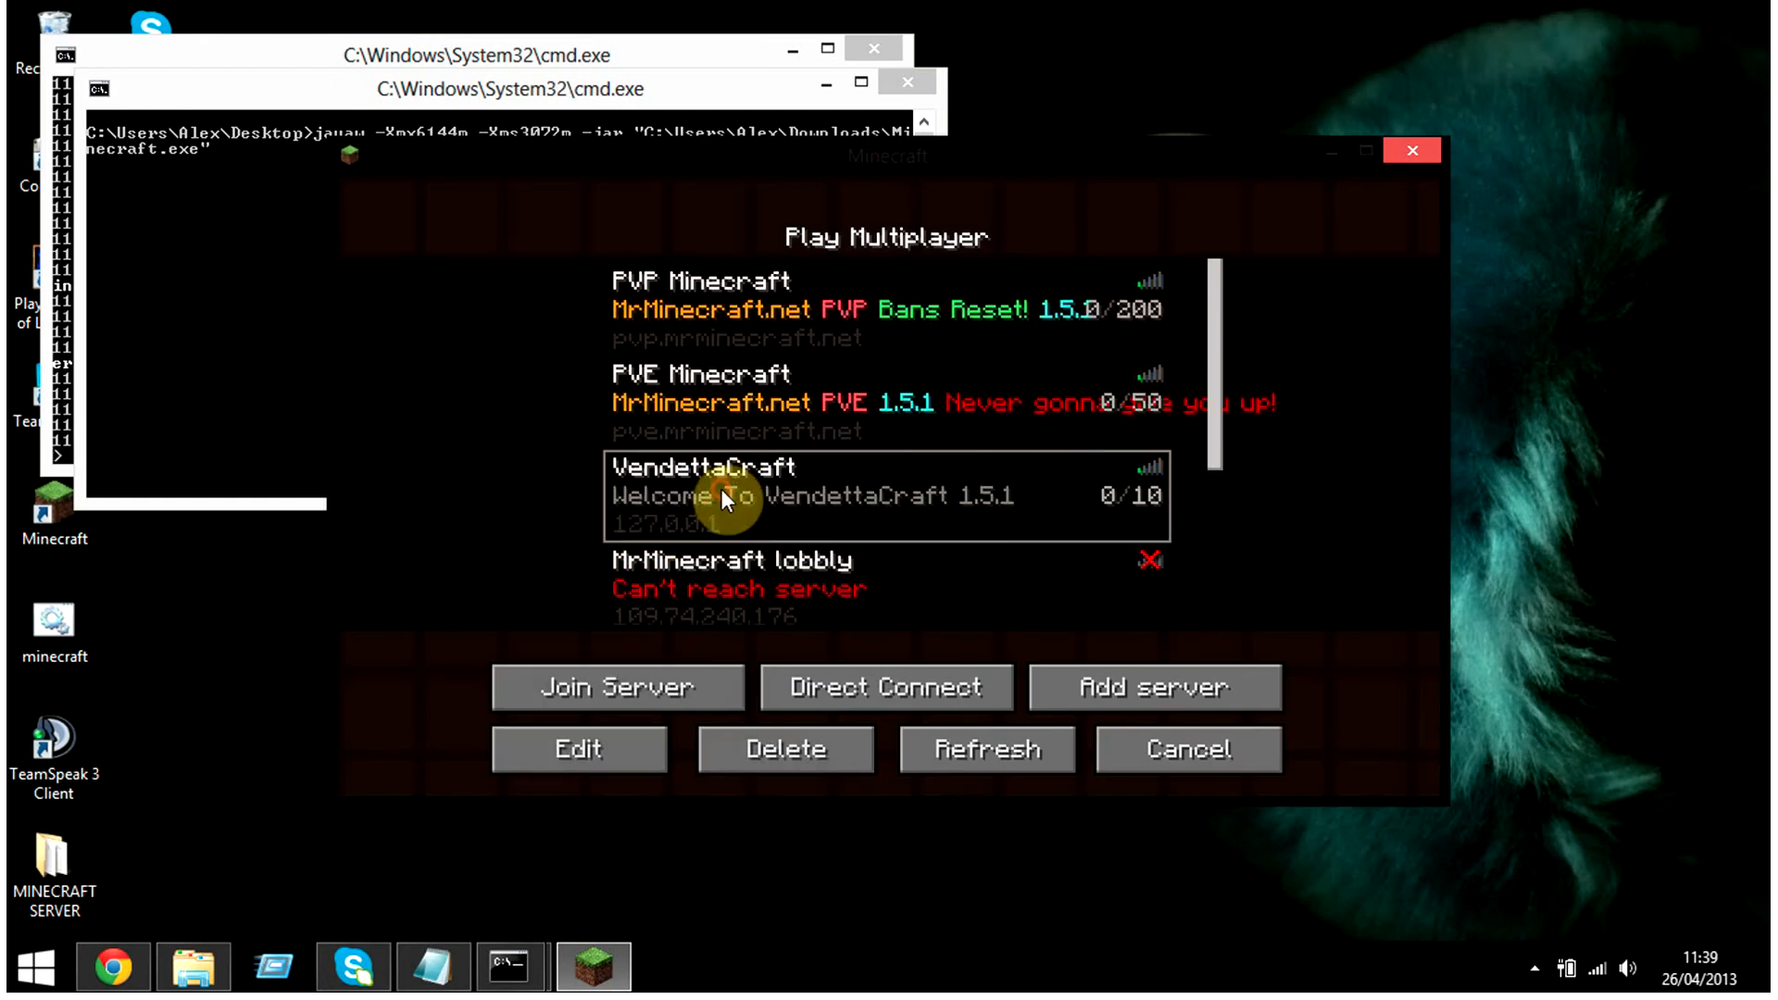
left_click(593, 754)
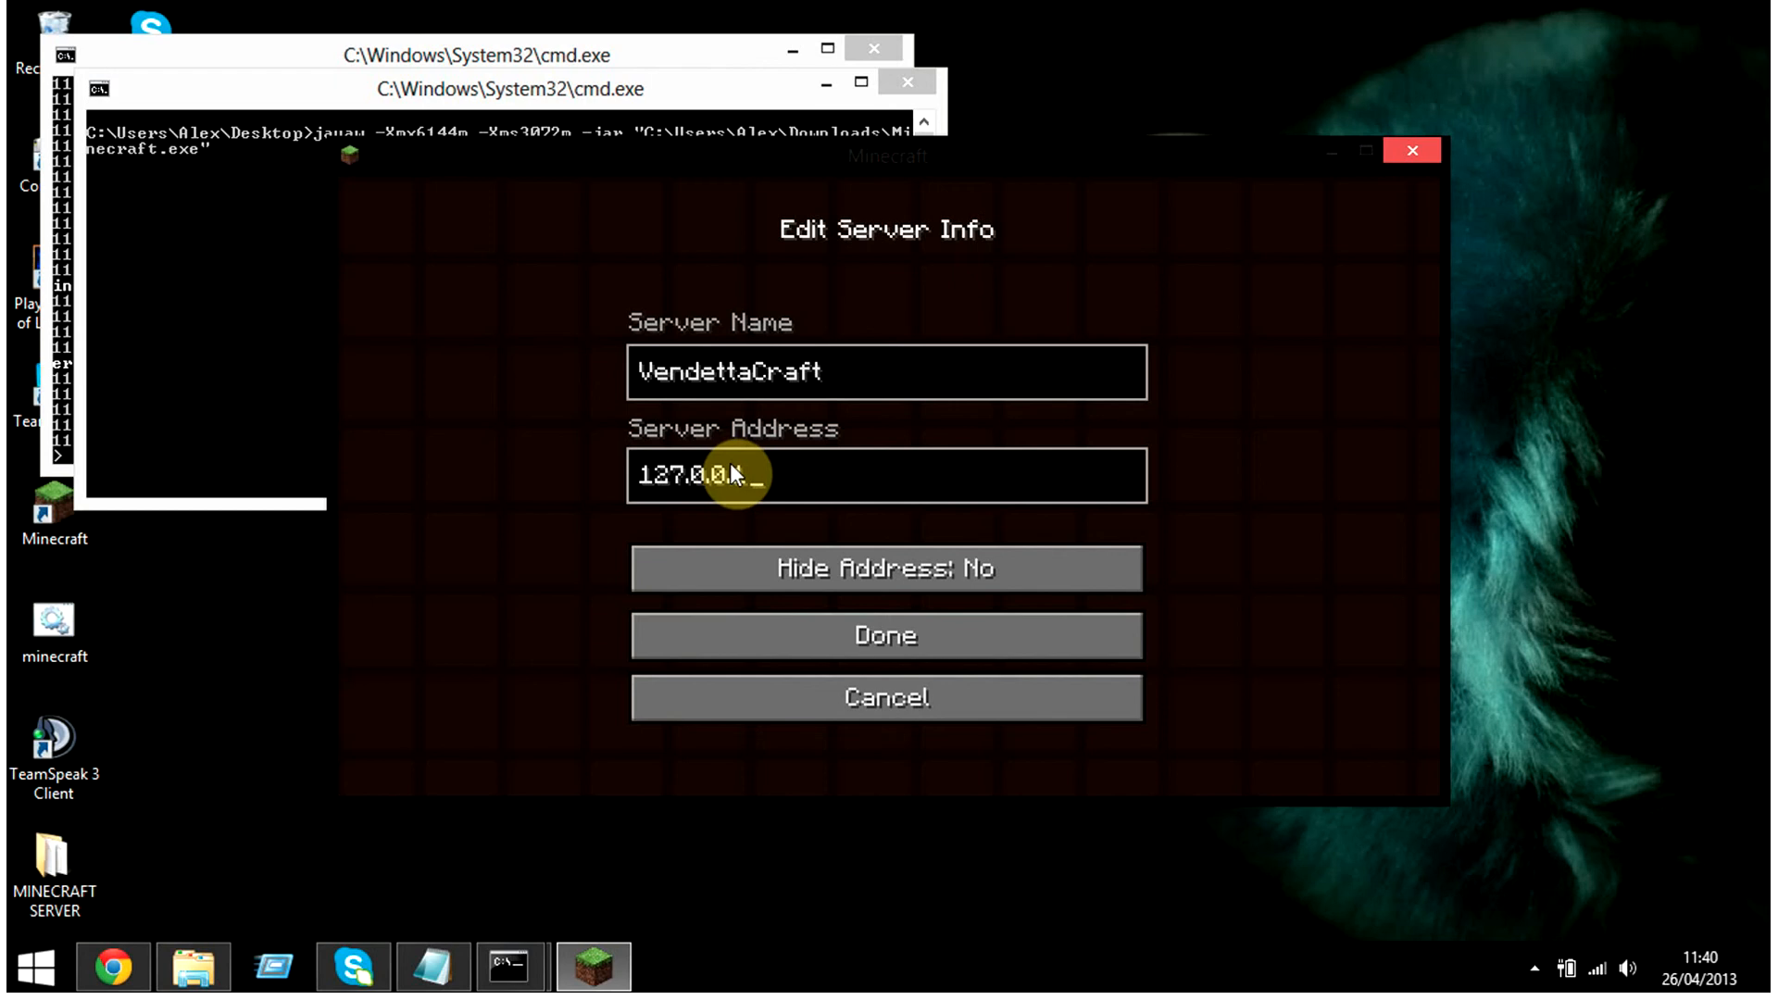
left_click(891, 642)
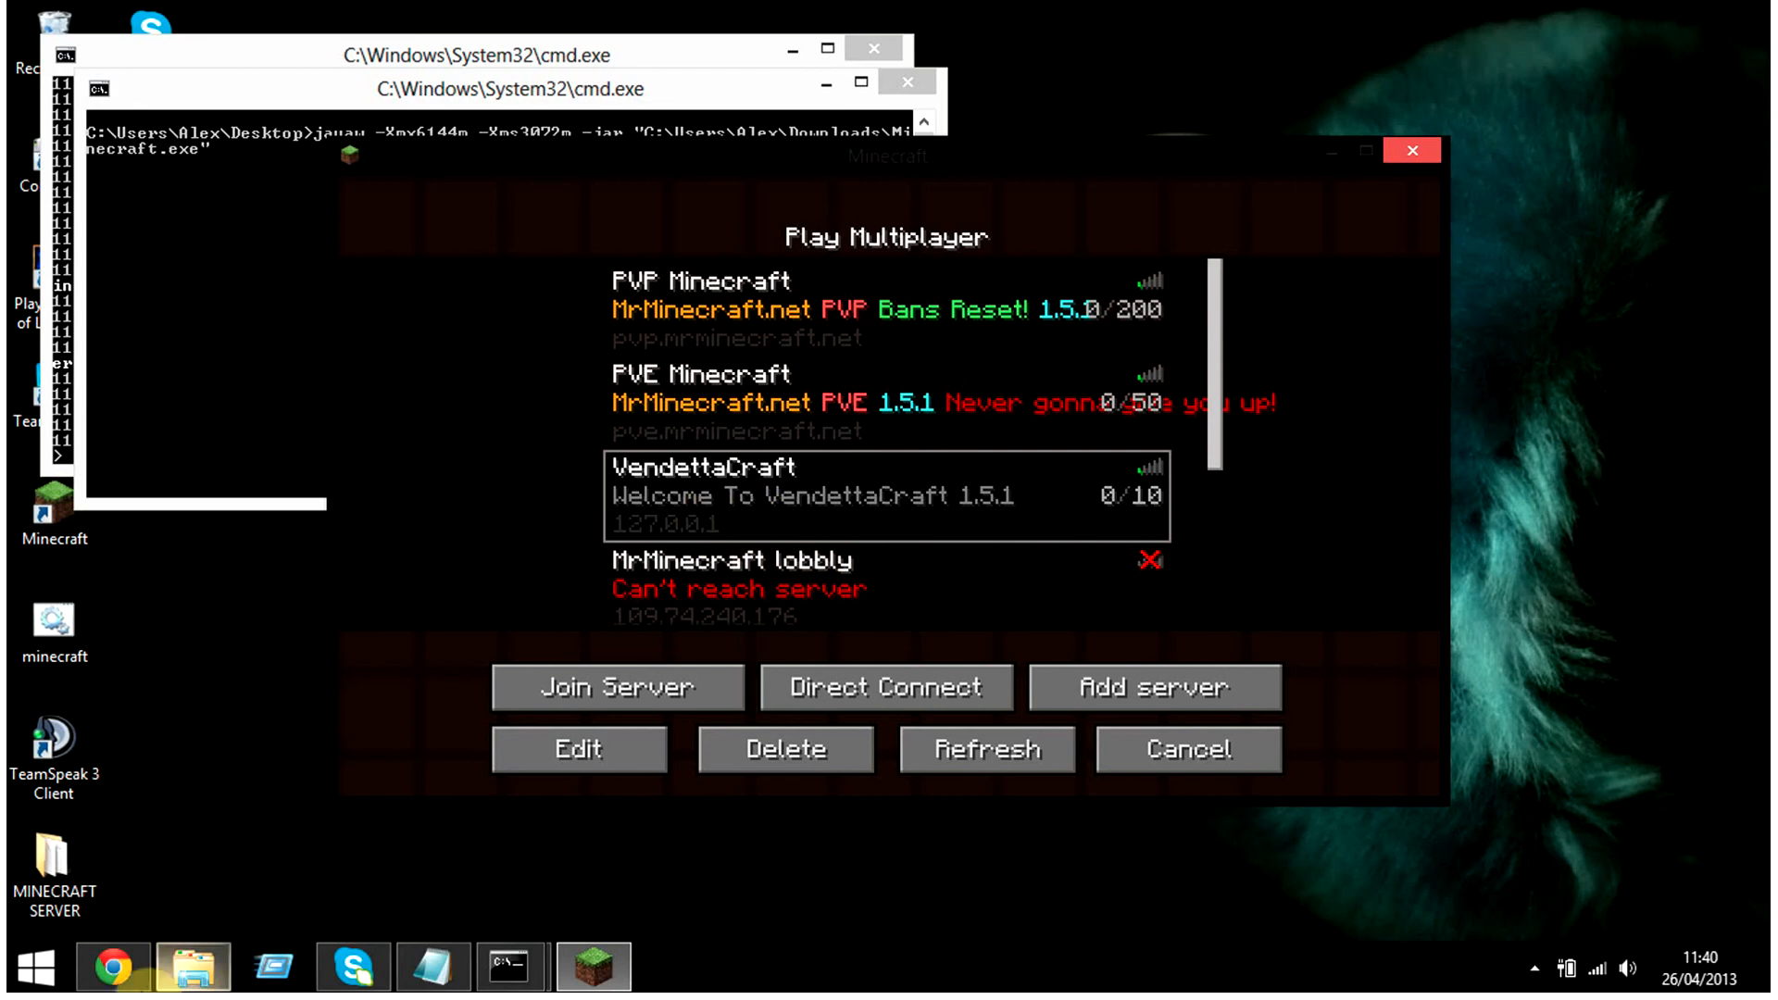
Step: Switch to Chrome, open the bookmarked IP Chicken site in a new tab, and copy the current public IP address
left_click(113, 967)
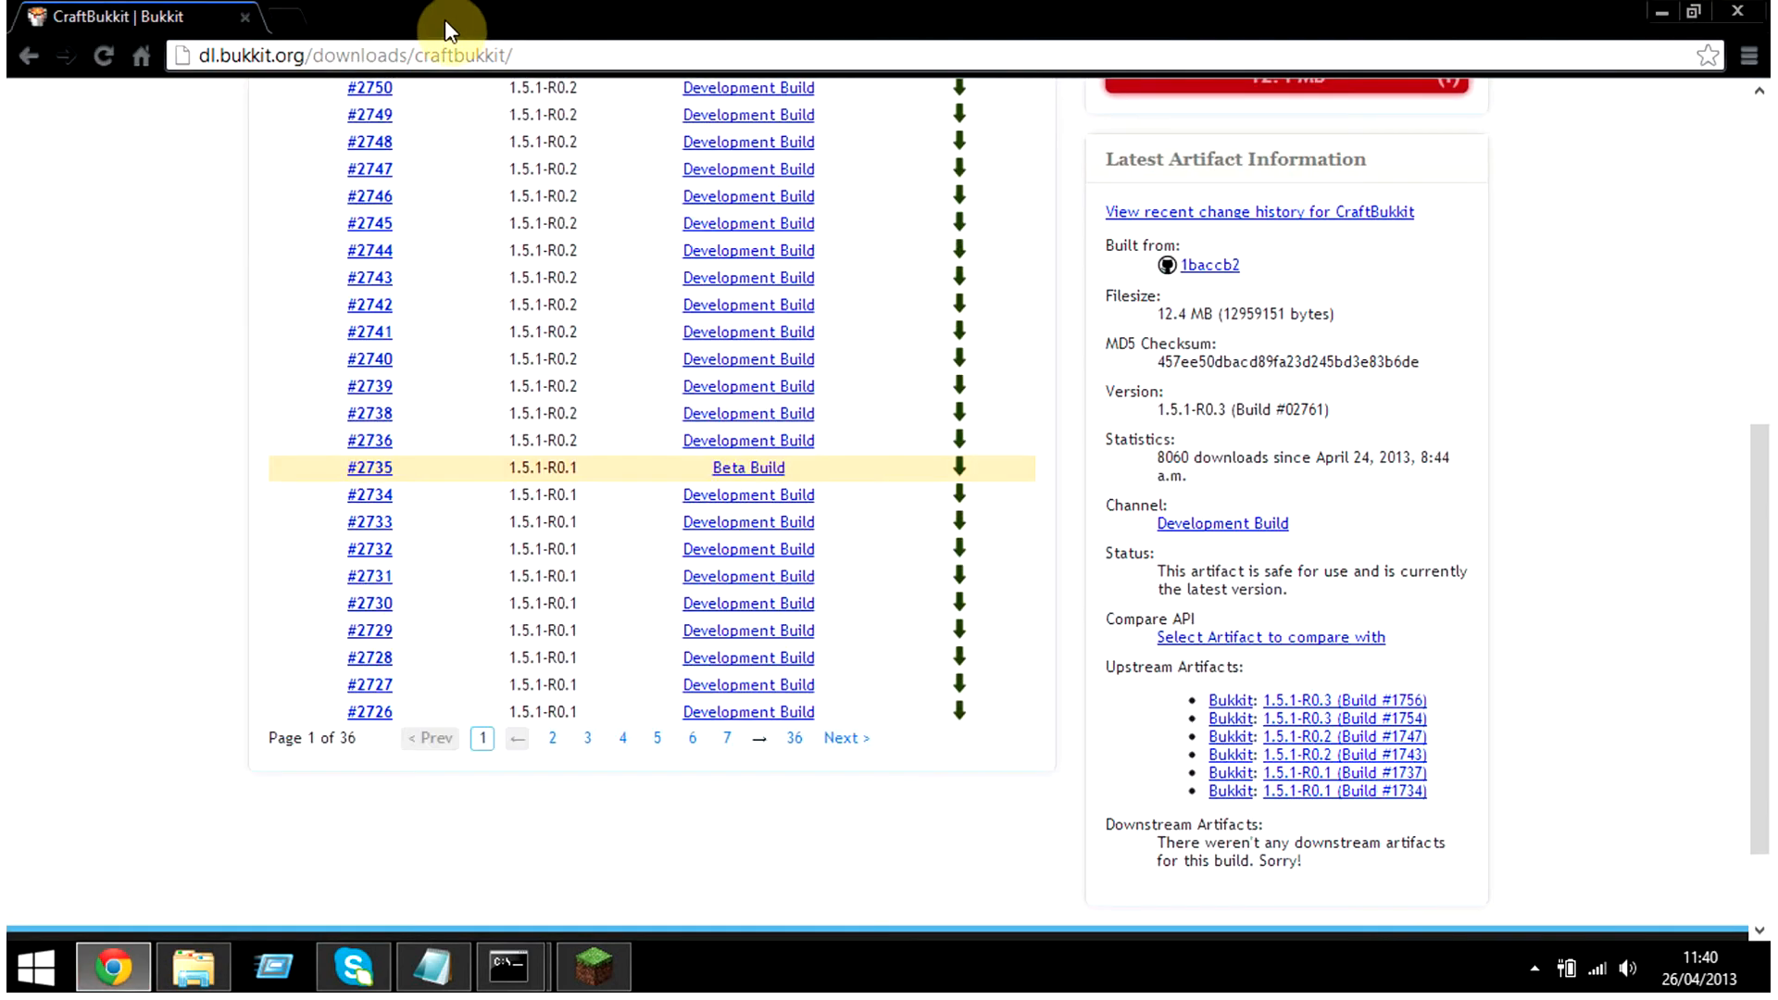
left_click(287, 17)
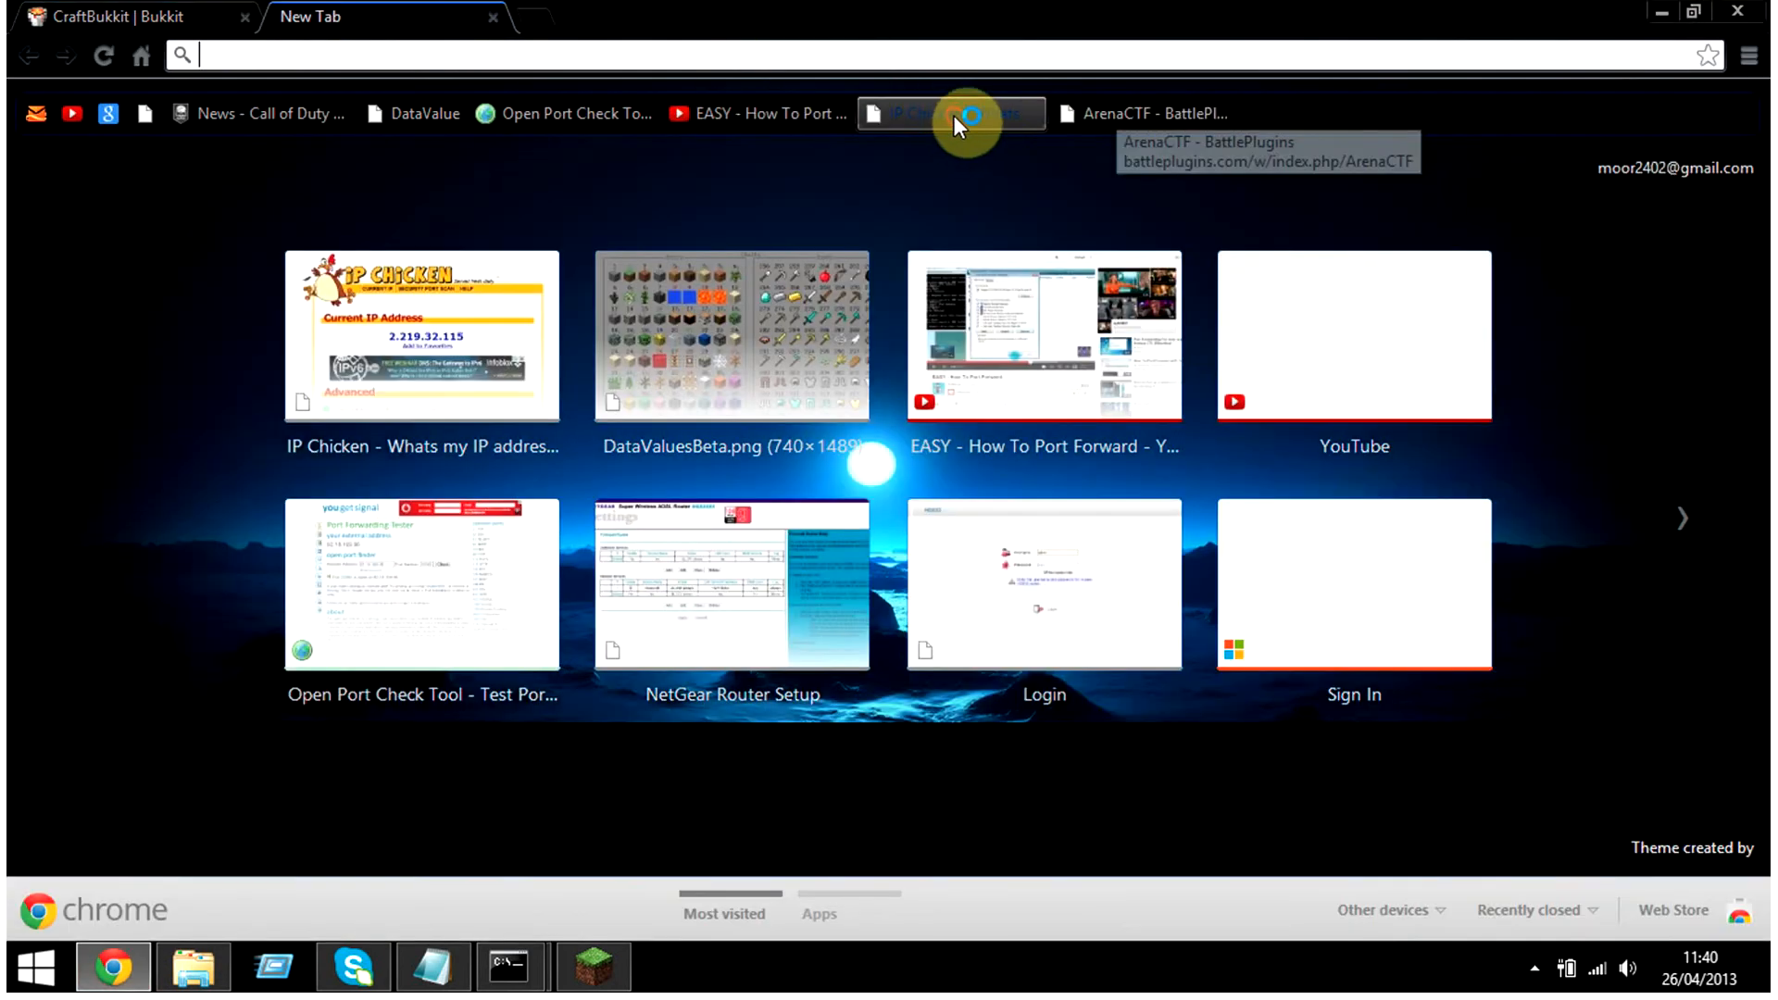
left_click(952, 114)
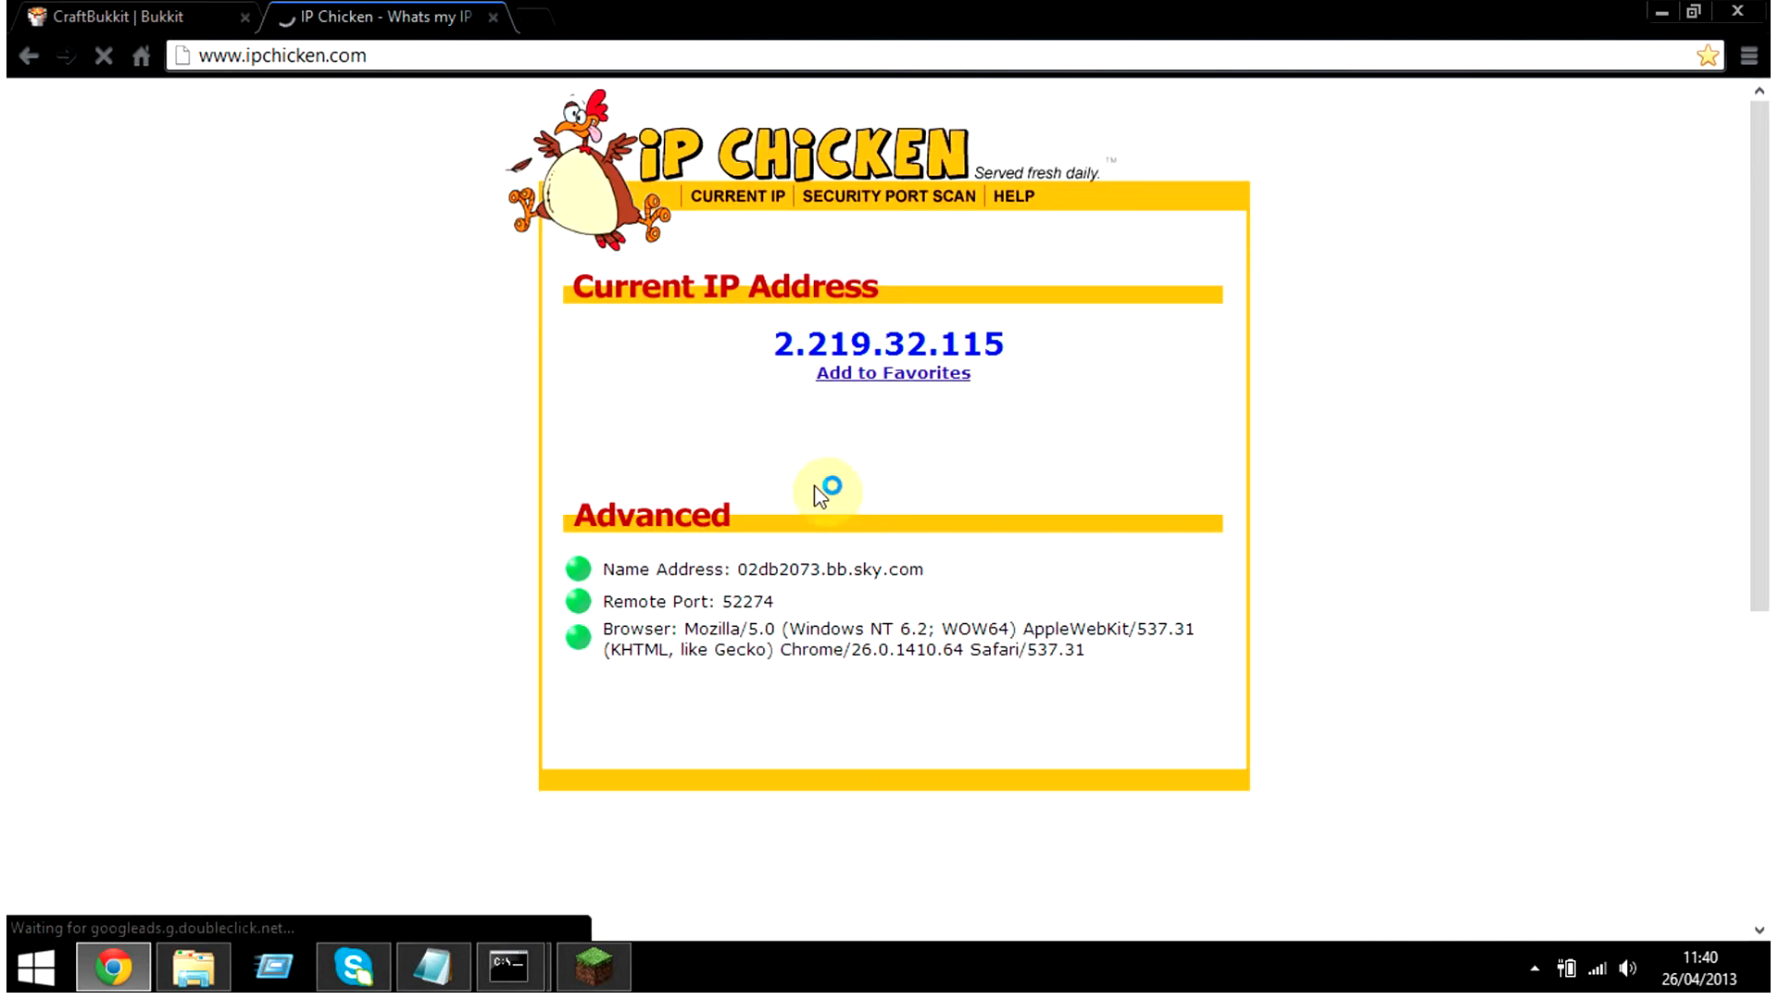
left_click_drag(1017, 341, 780, 320)
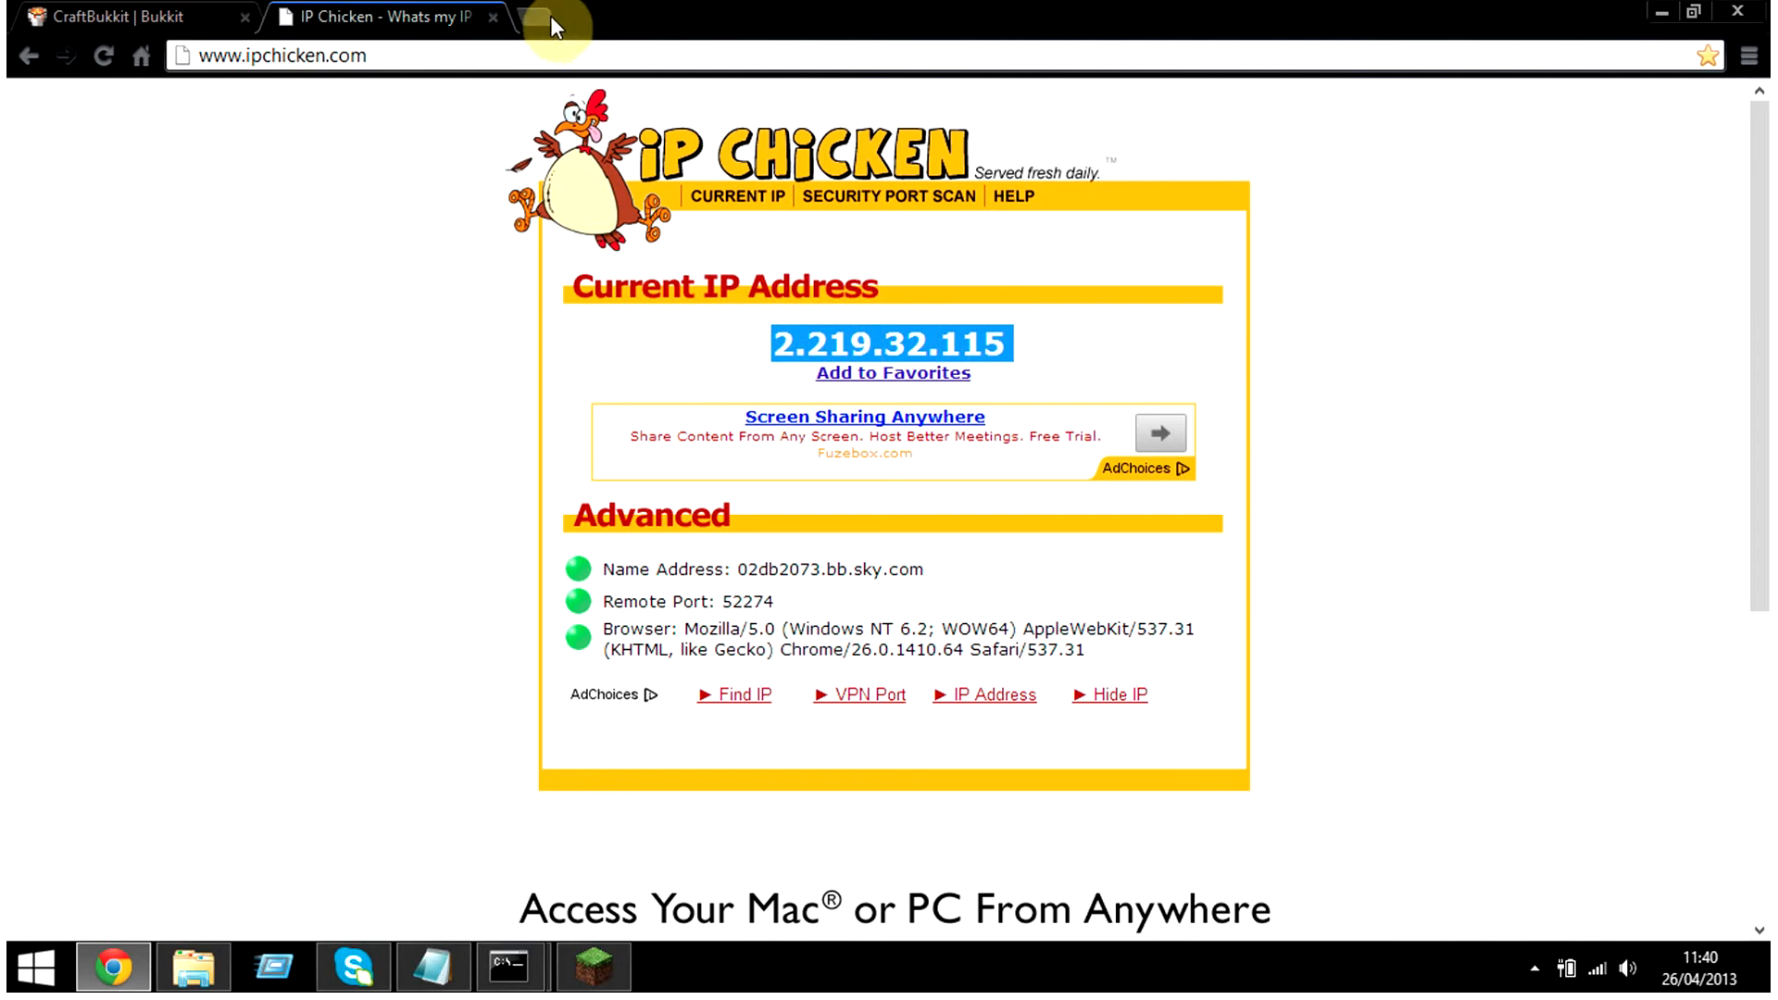
left_click(464, 53)
left_click(1069, 355)
left_click(1124, 362)
left_click_drag(1090, 360, 780, 342)
key("ctrl+c")
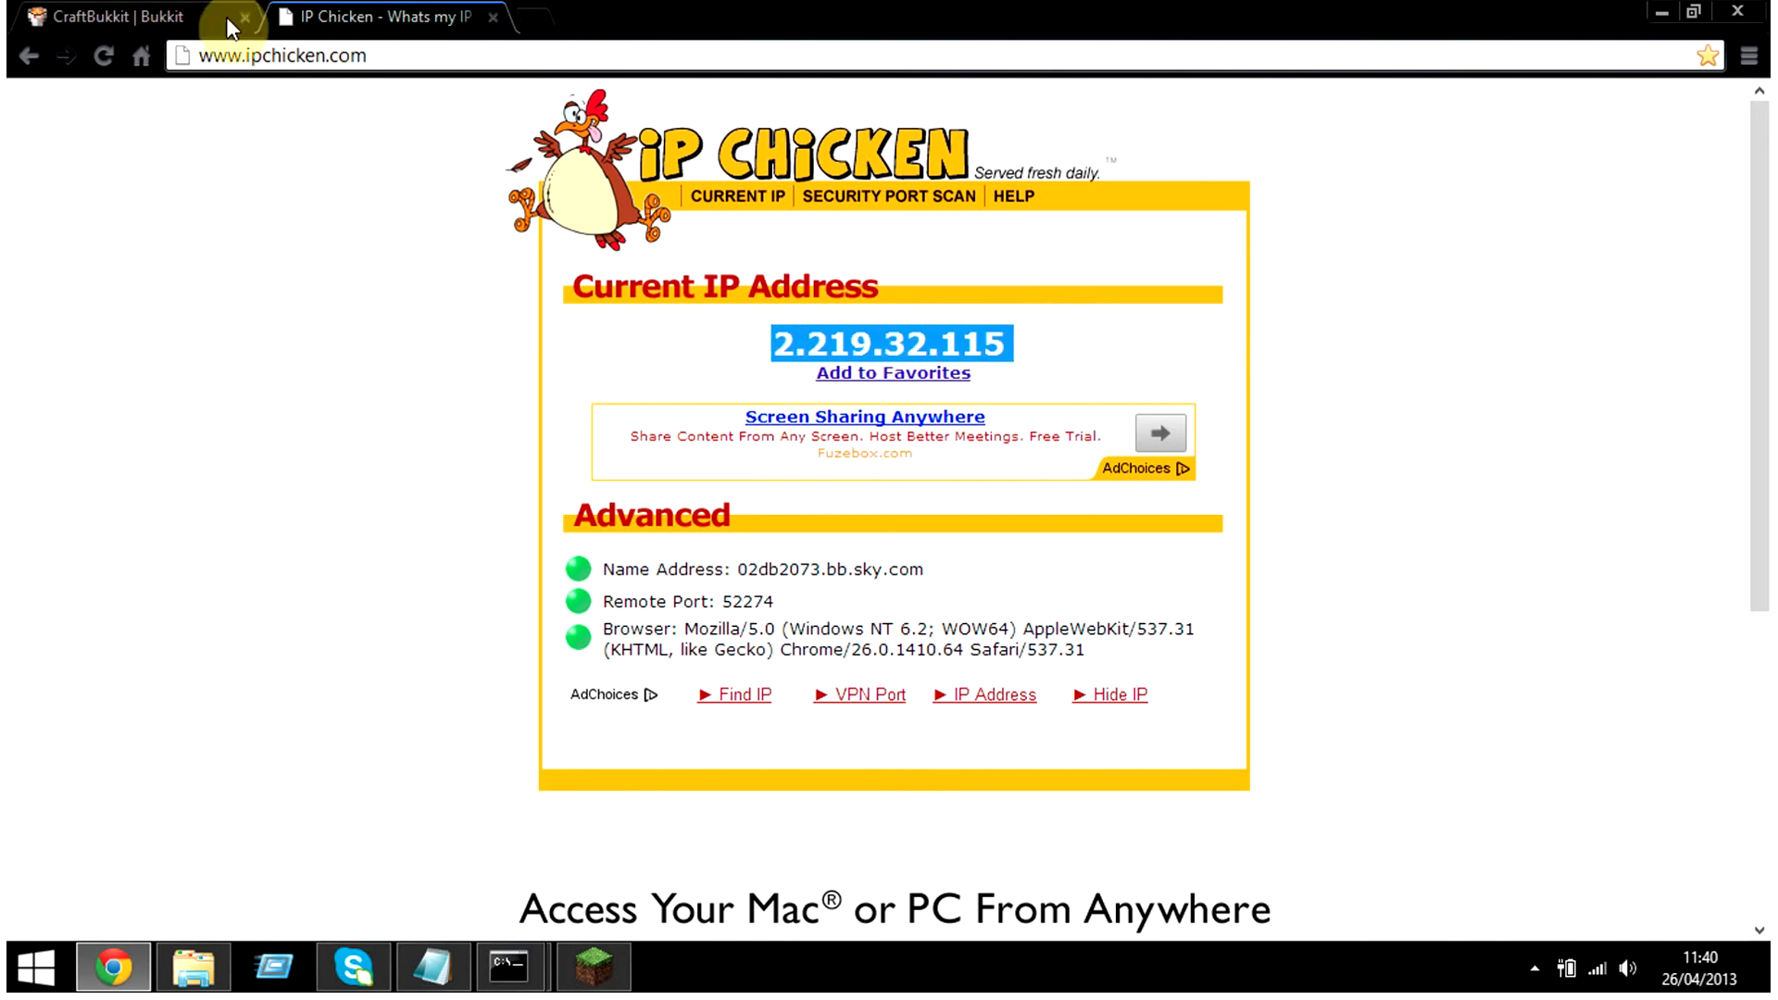
Step: In Minecraft's Direct Connect screen, replace the server address with the copied public IP plus port :25565, and cancel without joining
left_click(630, 961)
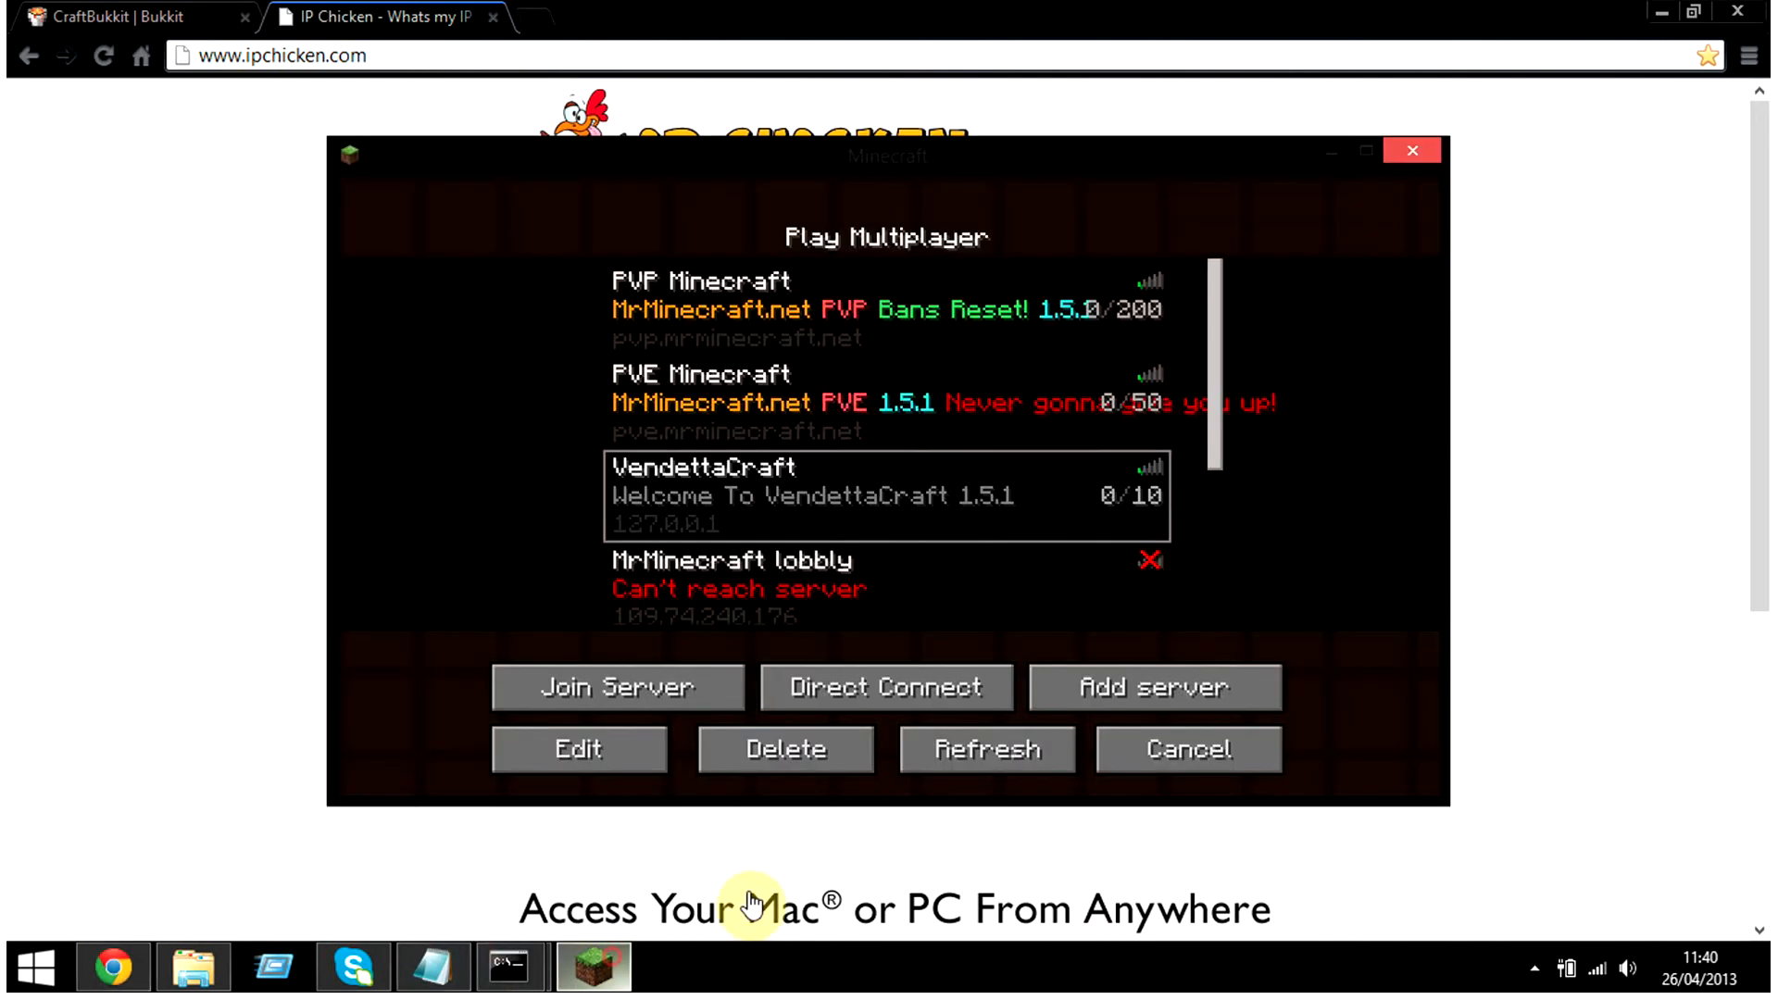
left_click(933, 683)
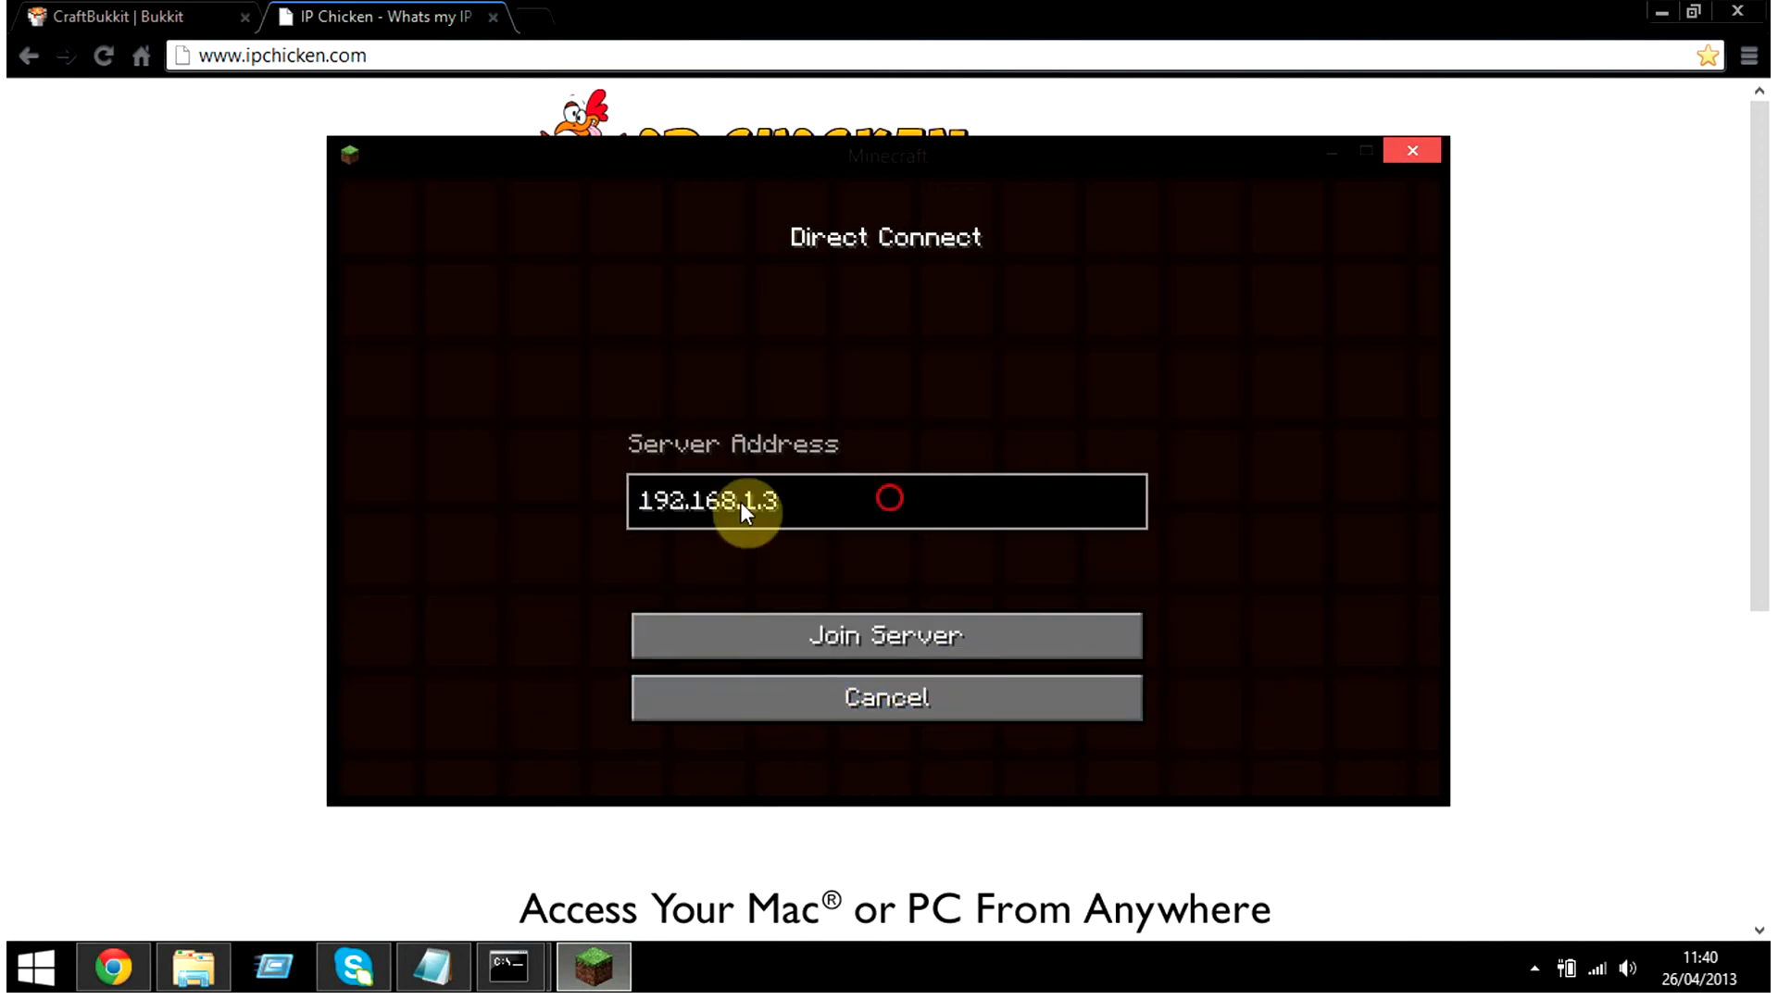
key("BackSpace")
key("BackSpace")
key("BackSpace")
key("BackSpace")
key("BackSpace")
key("BackSpace")
key("BackSpace")
key("BackSpace")
key("BackSpace")
key("BackSpace")
key("BackSpace")
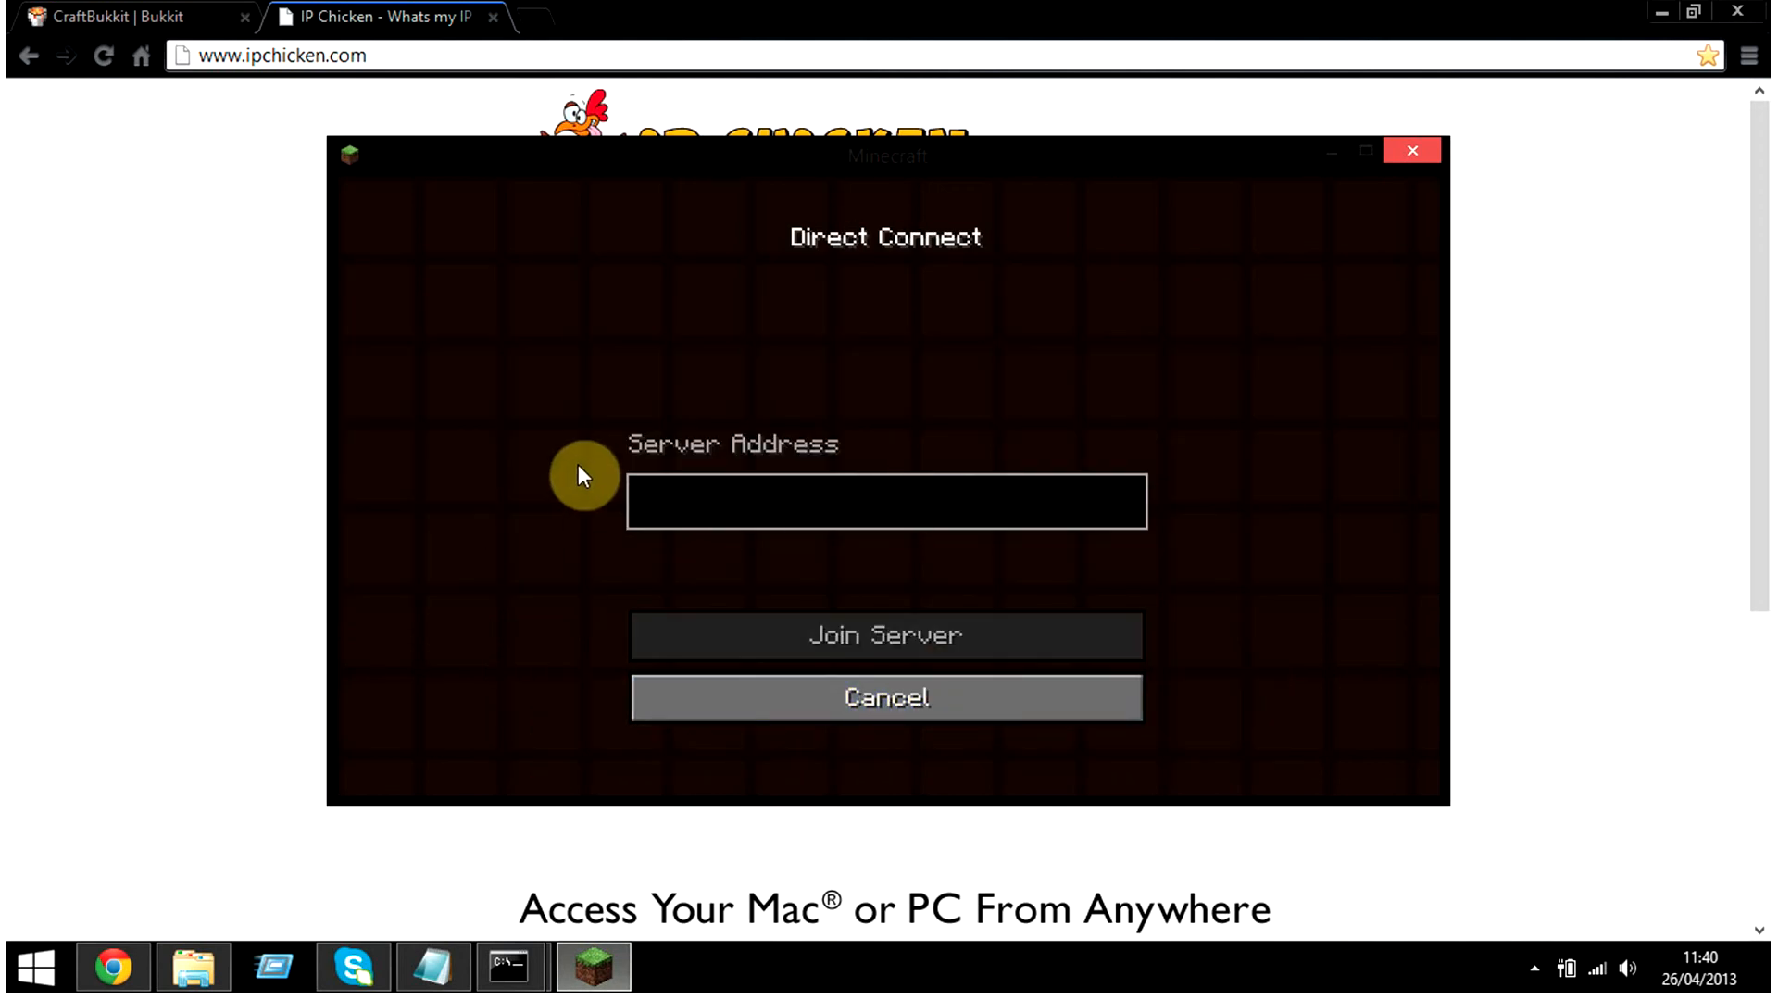
key("ctrl+v")
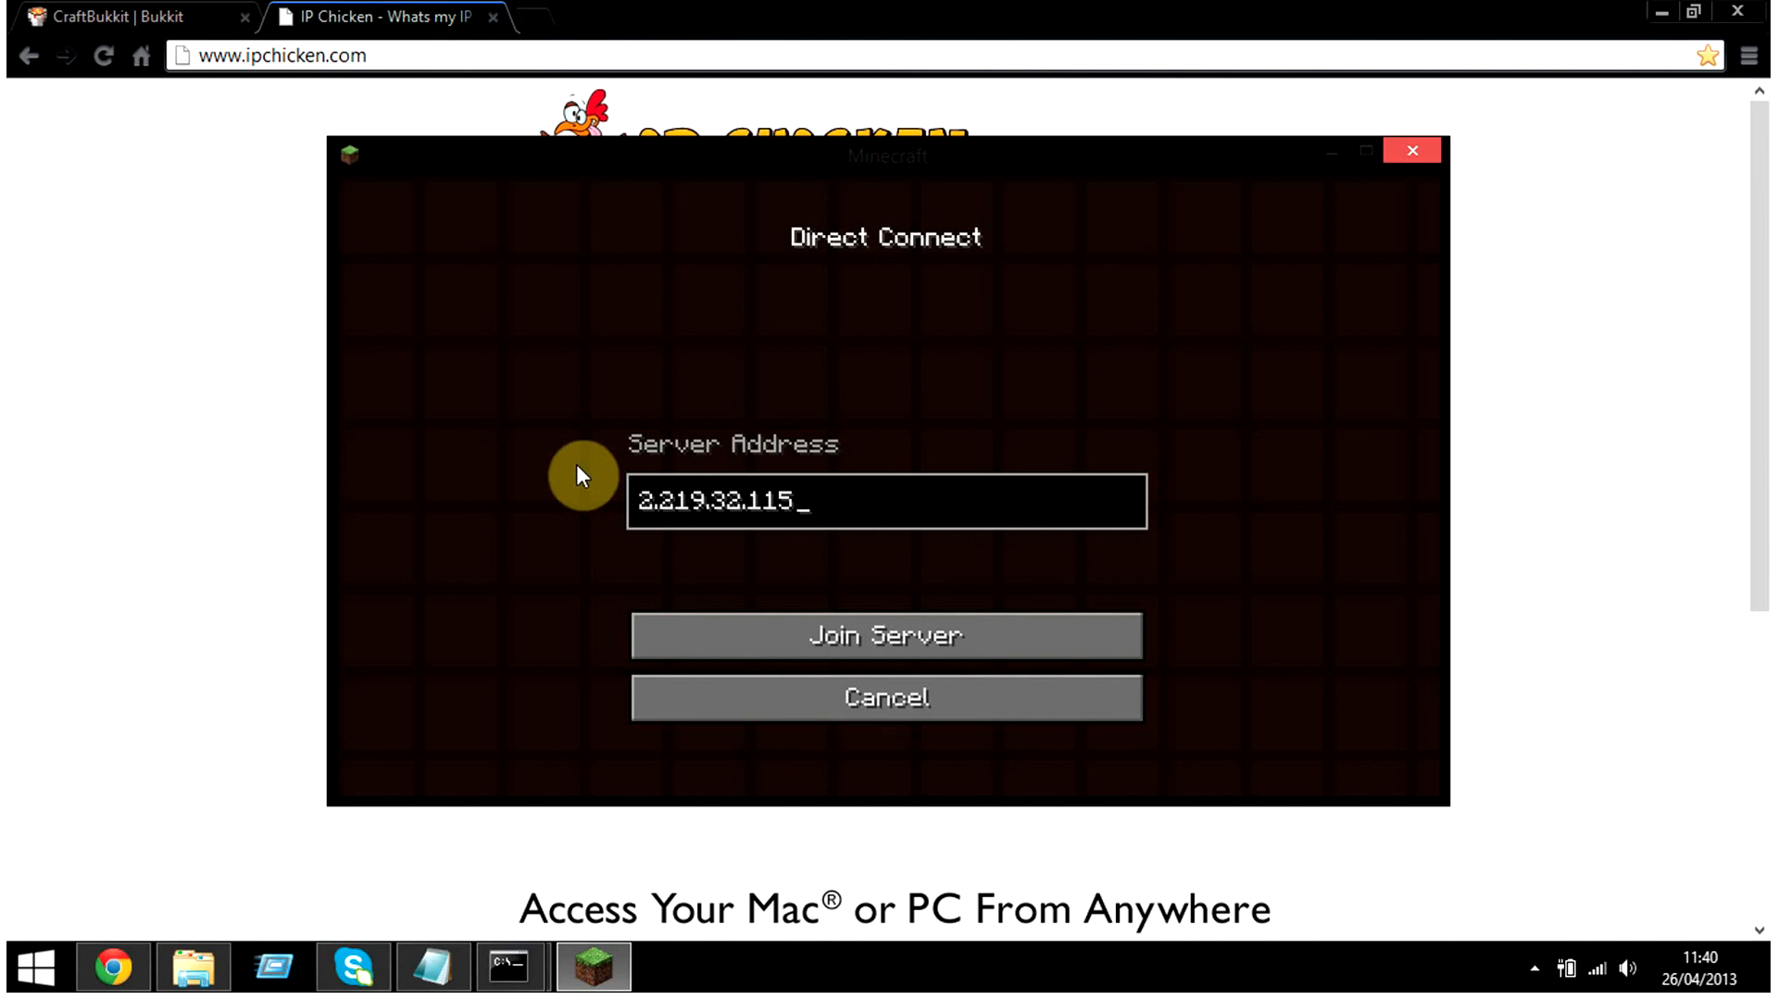
type(":25565")
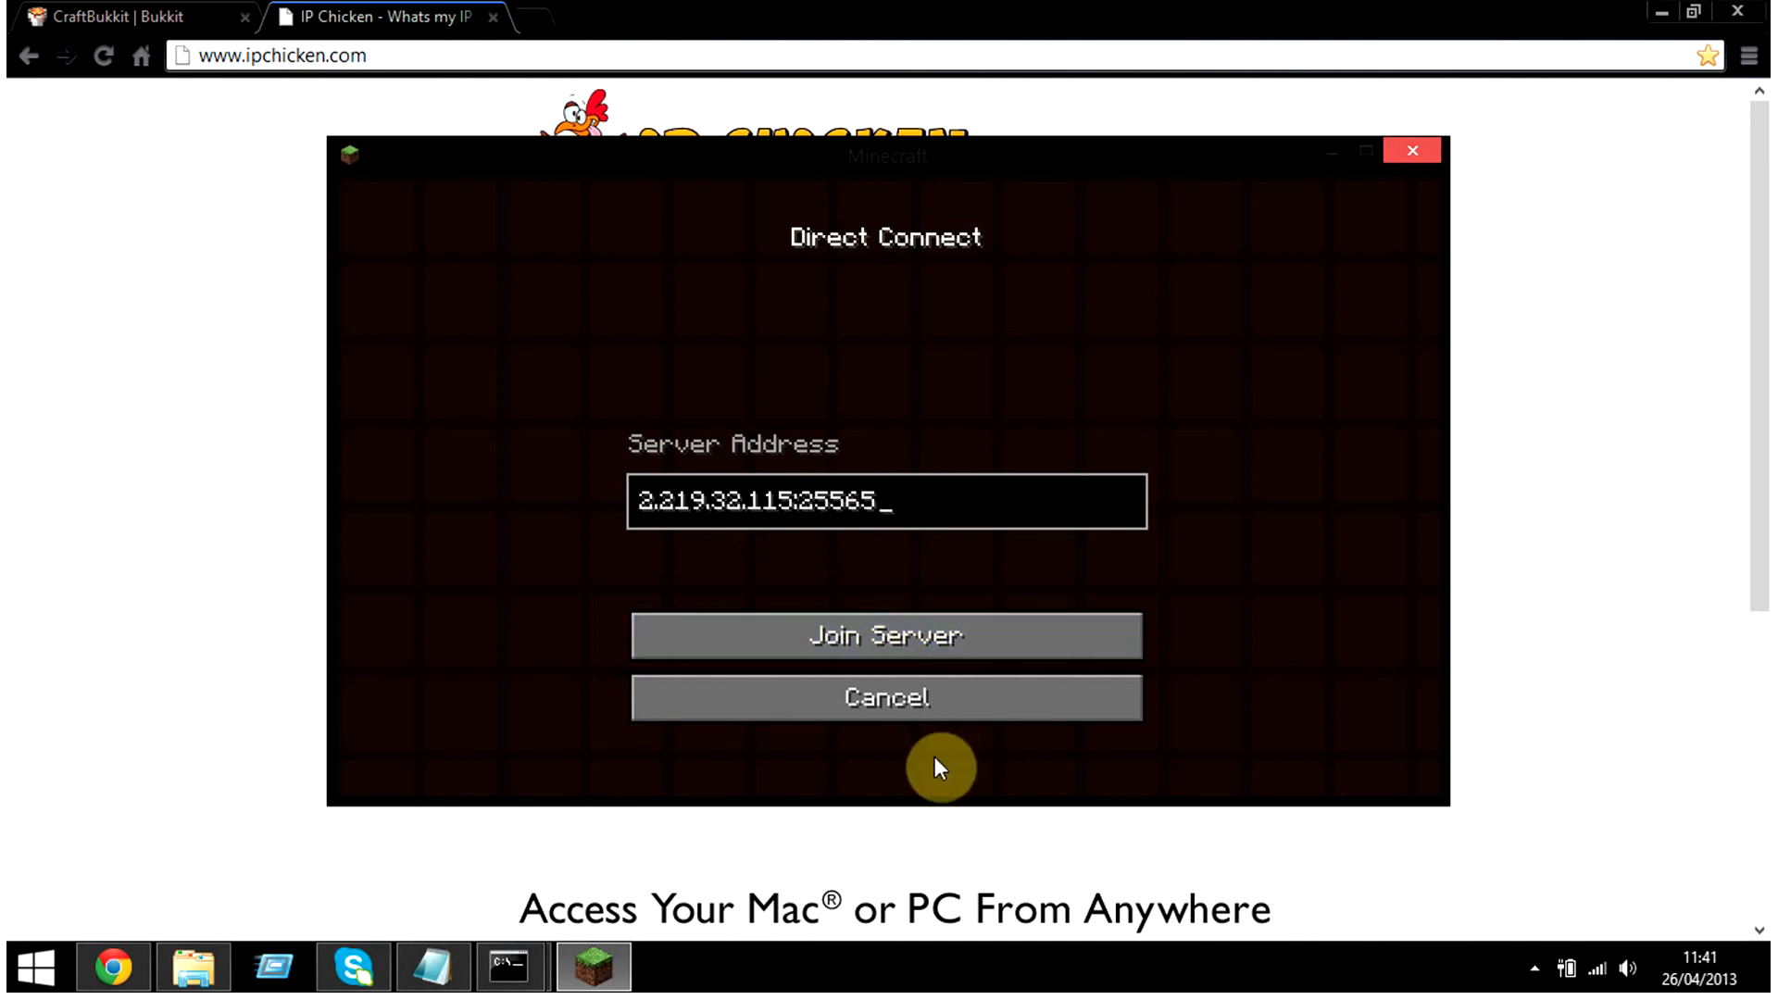
left_click(931, 703)
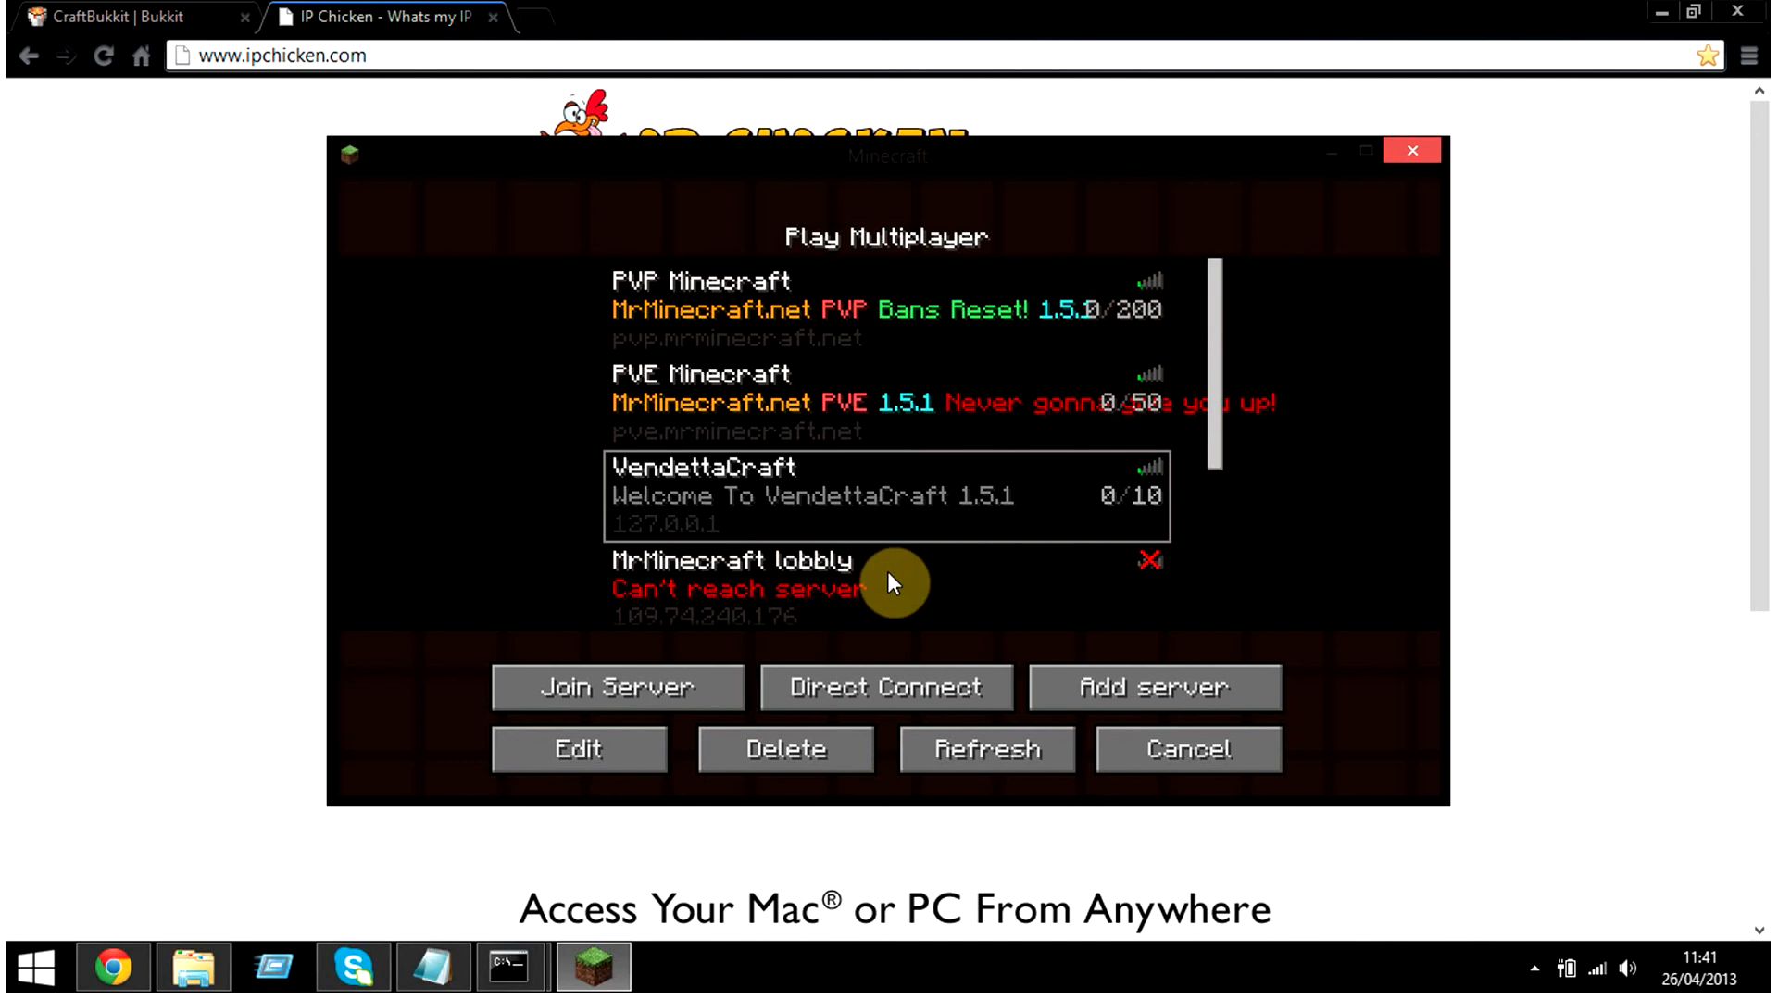
Step: Join the VendettaCraft server from the multiplayer list and fly toward the lava-surrounded arena
double_click(900, 491)
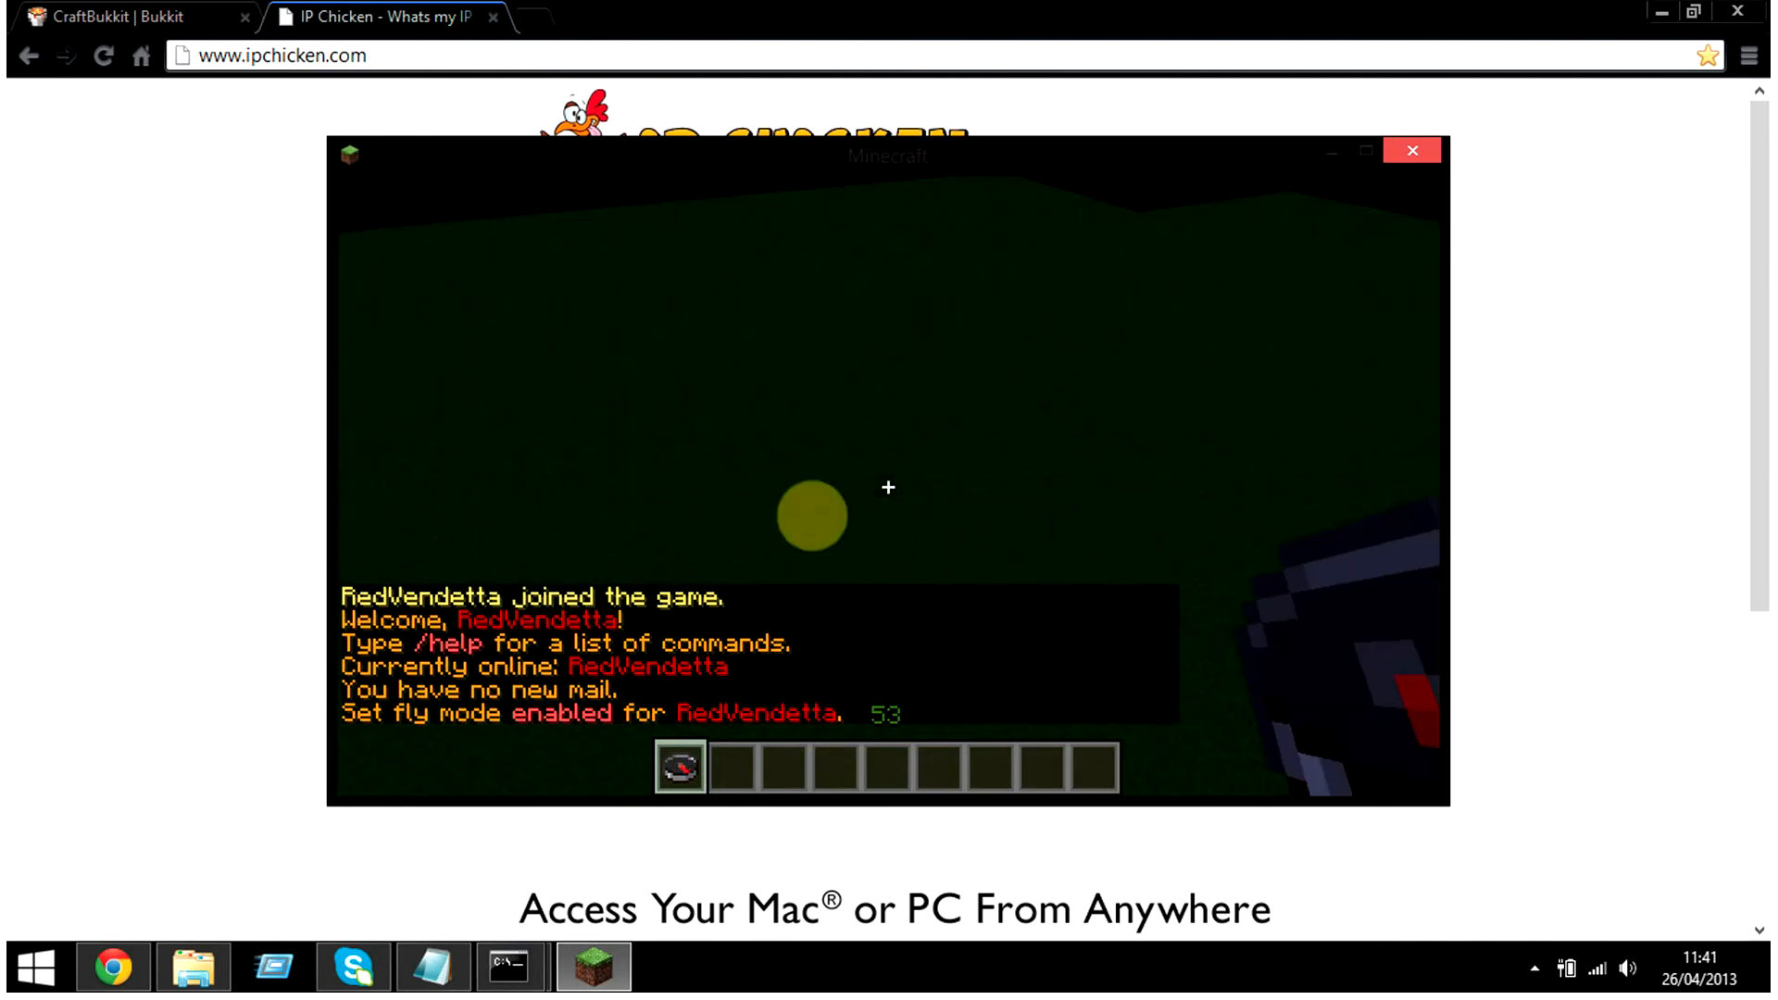
key("w")
key("space")
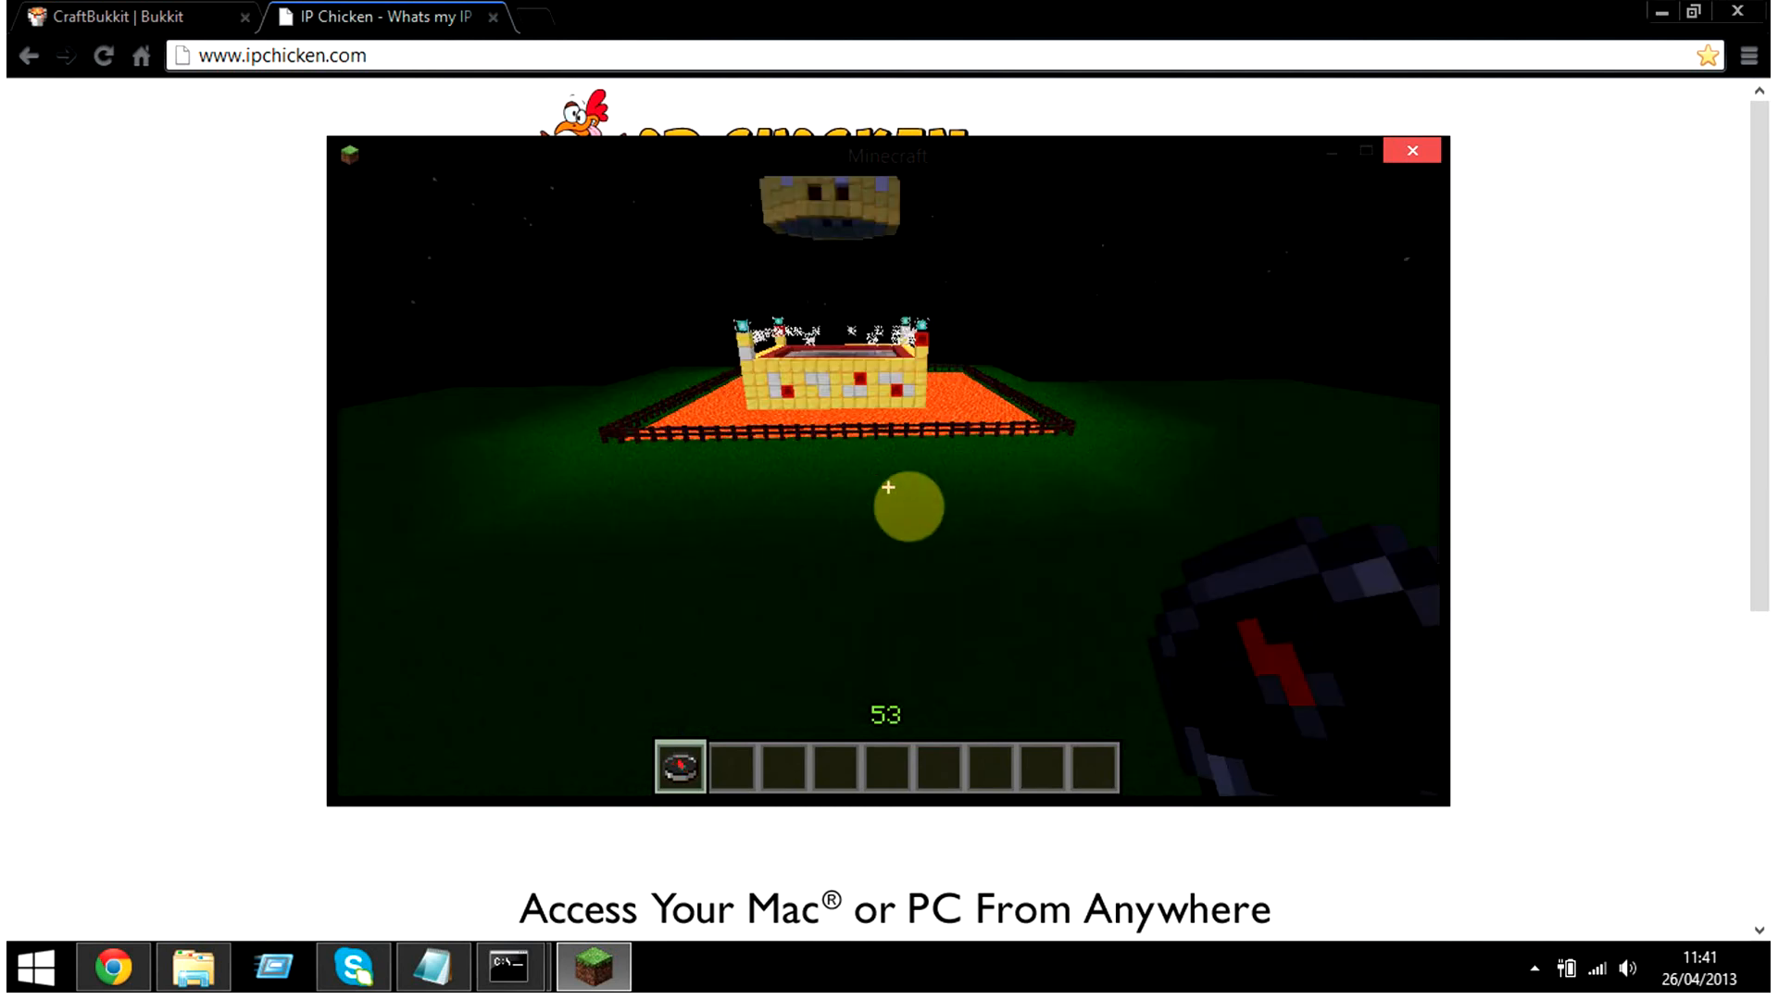
key("w")
key("space")
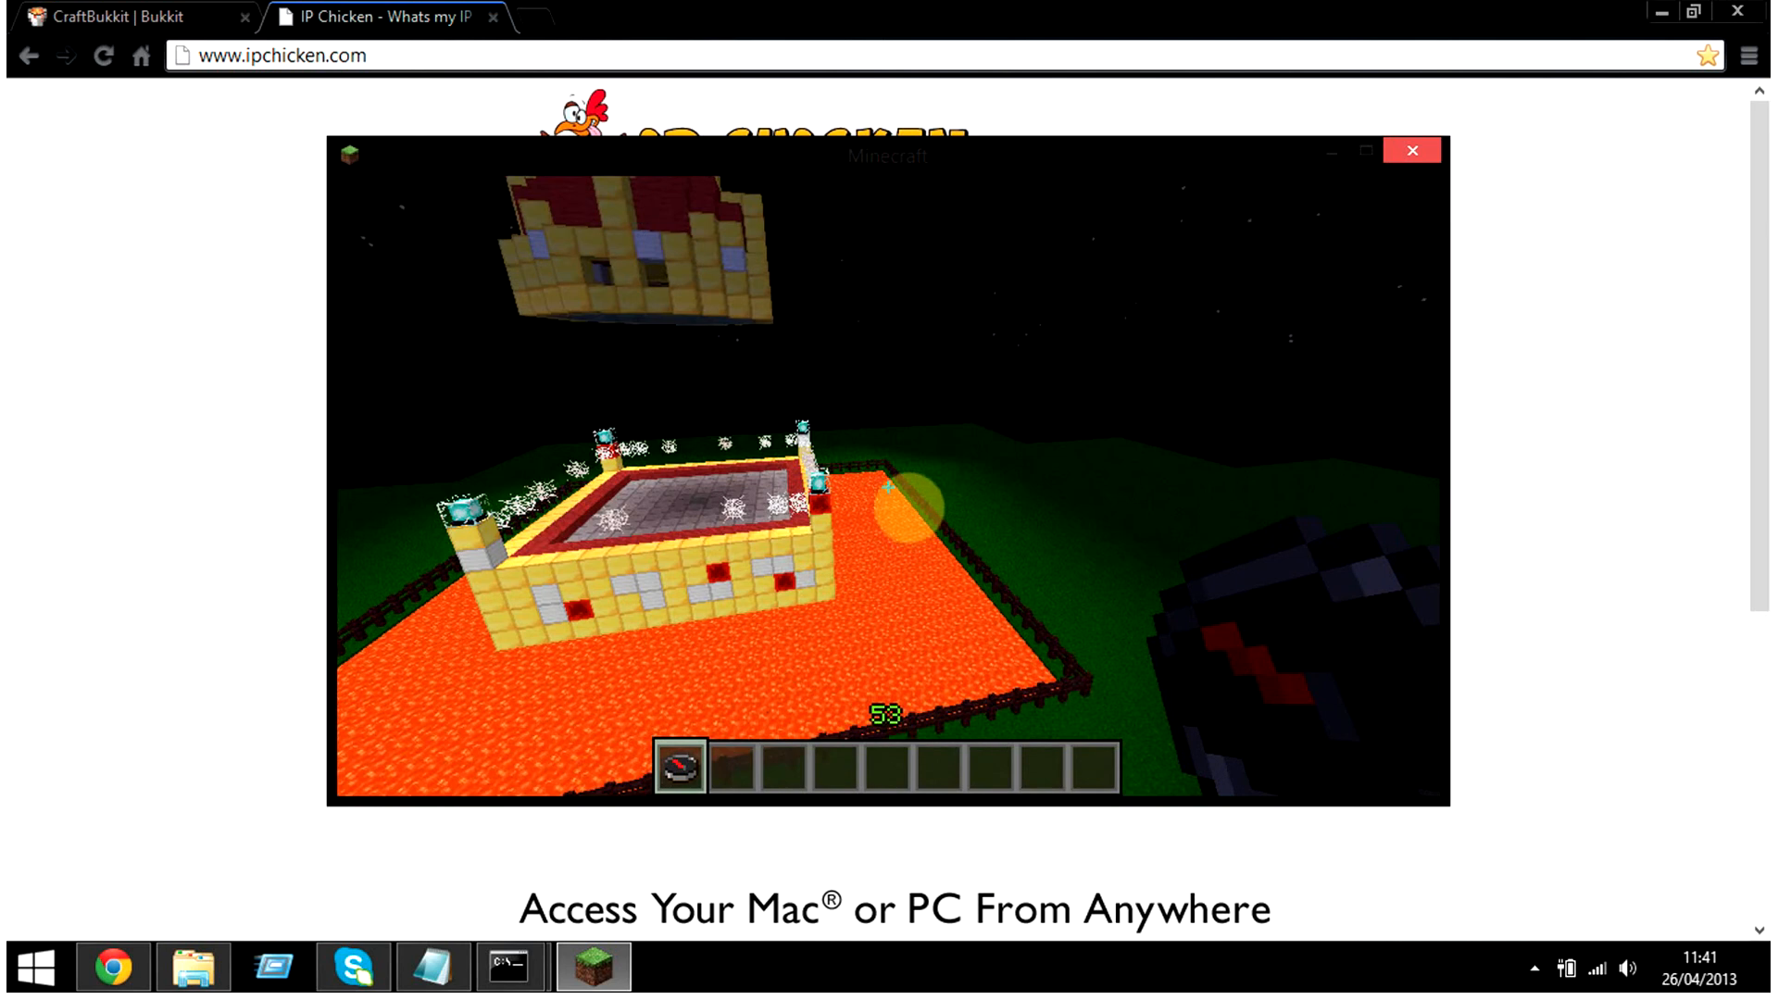
key("w")
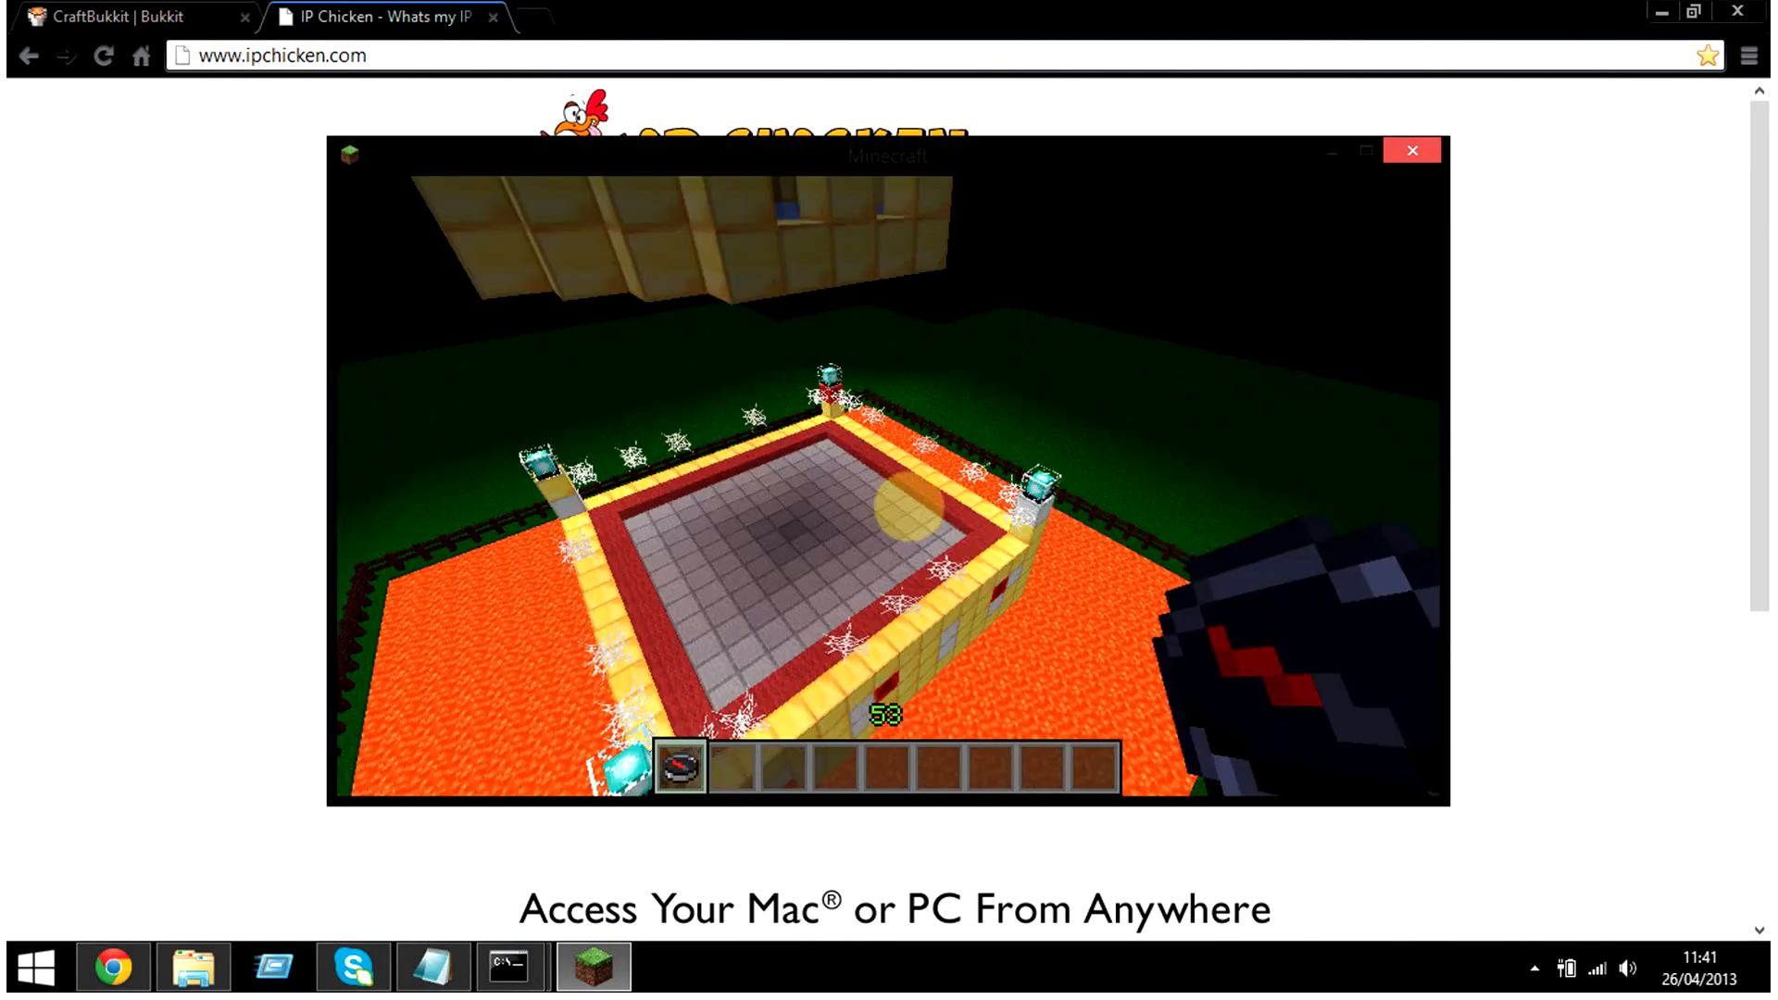
Step: Fly around the lava-surrounded arena to view it from several sides
key("s")
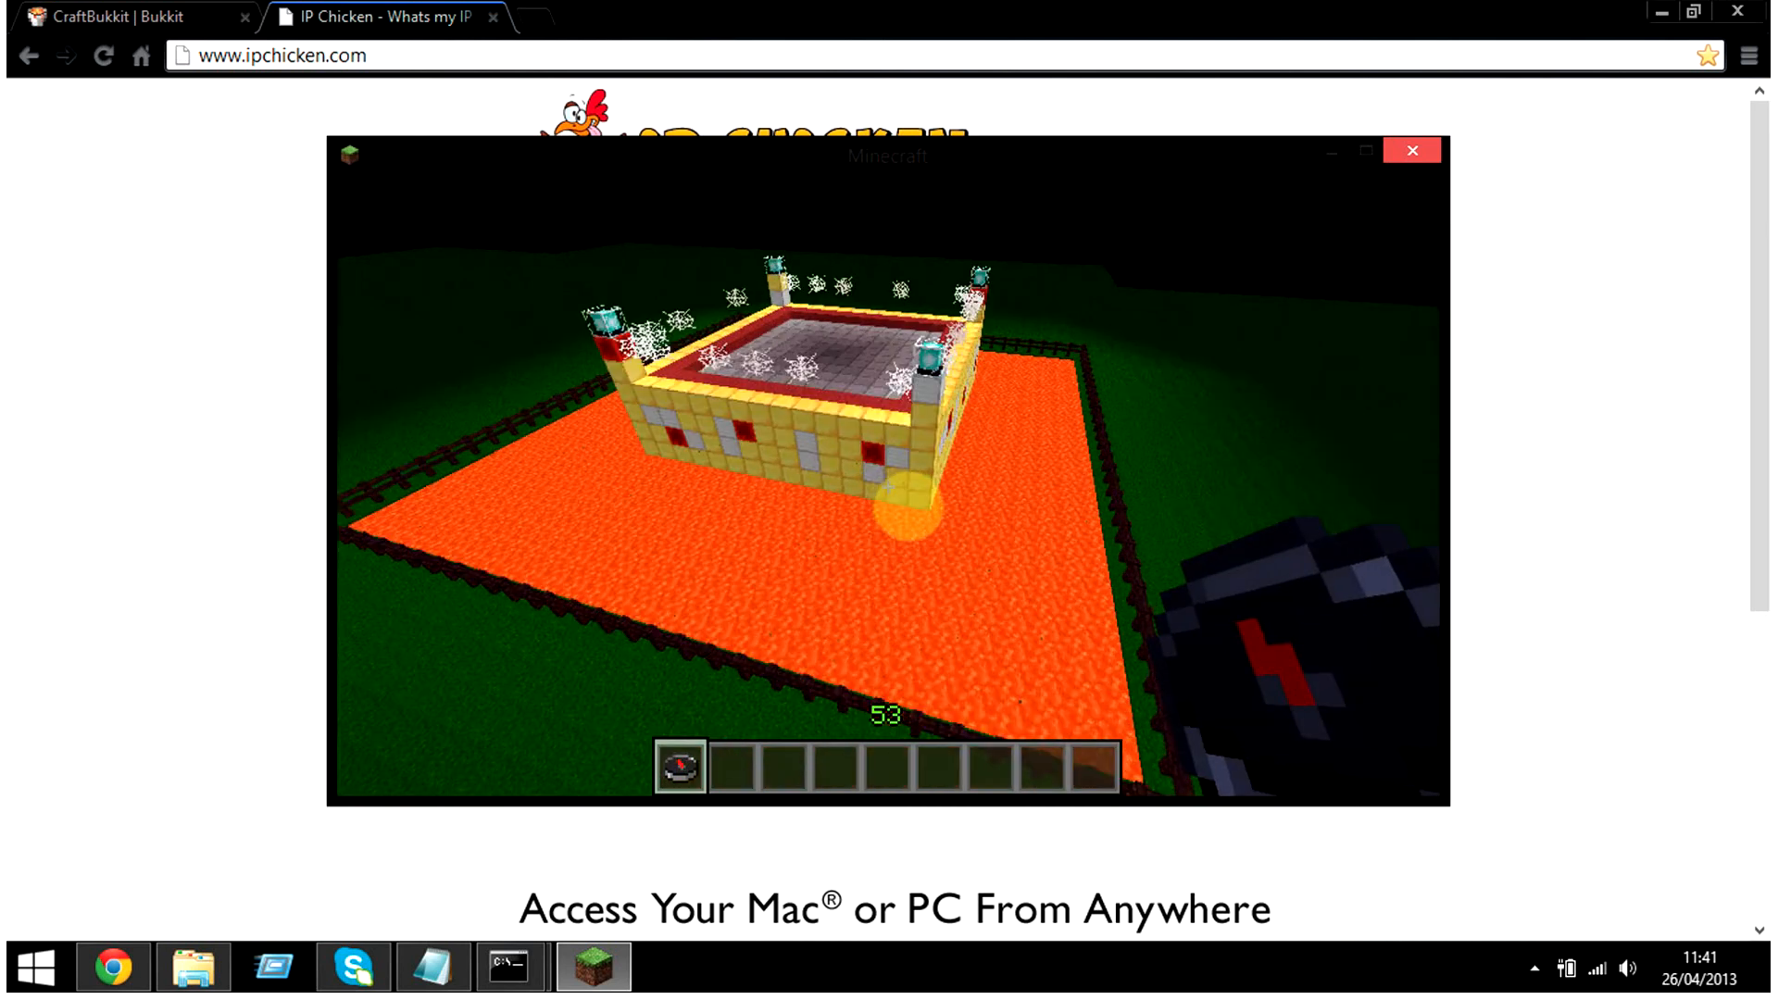
key("s")
key("w")
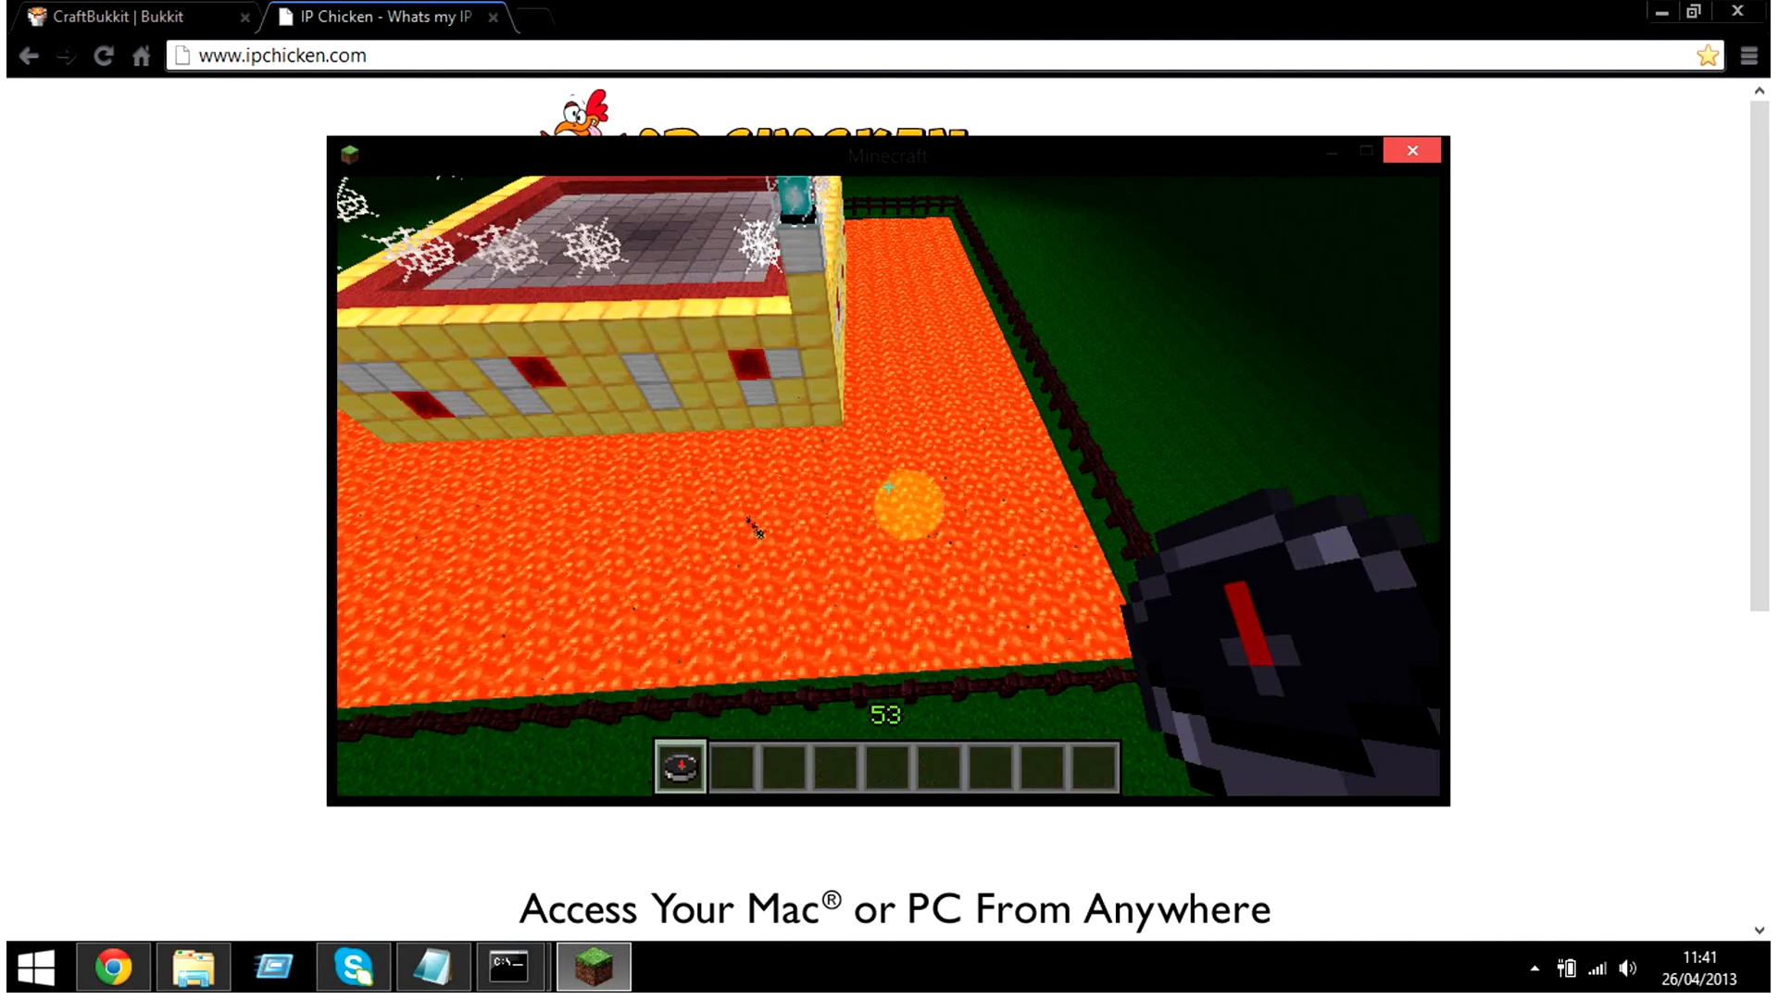
key("w")
key("s")
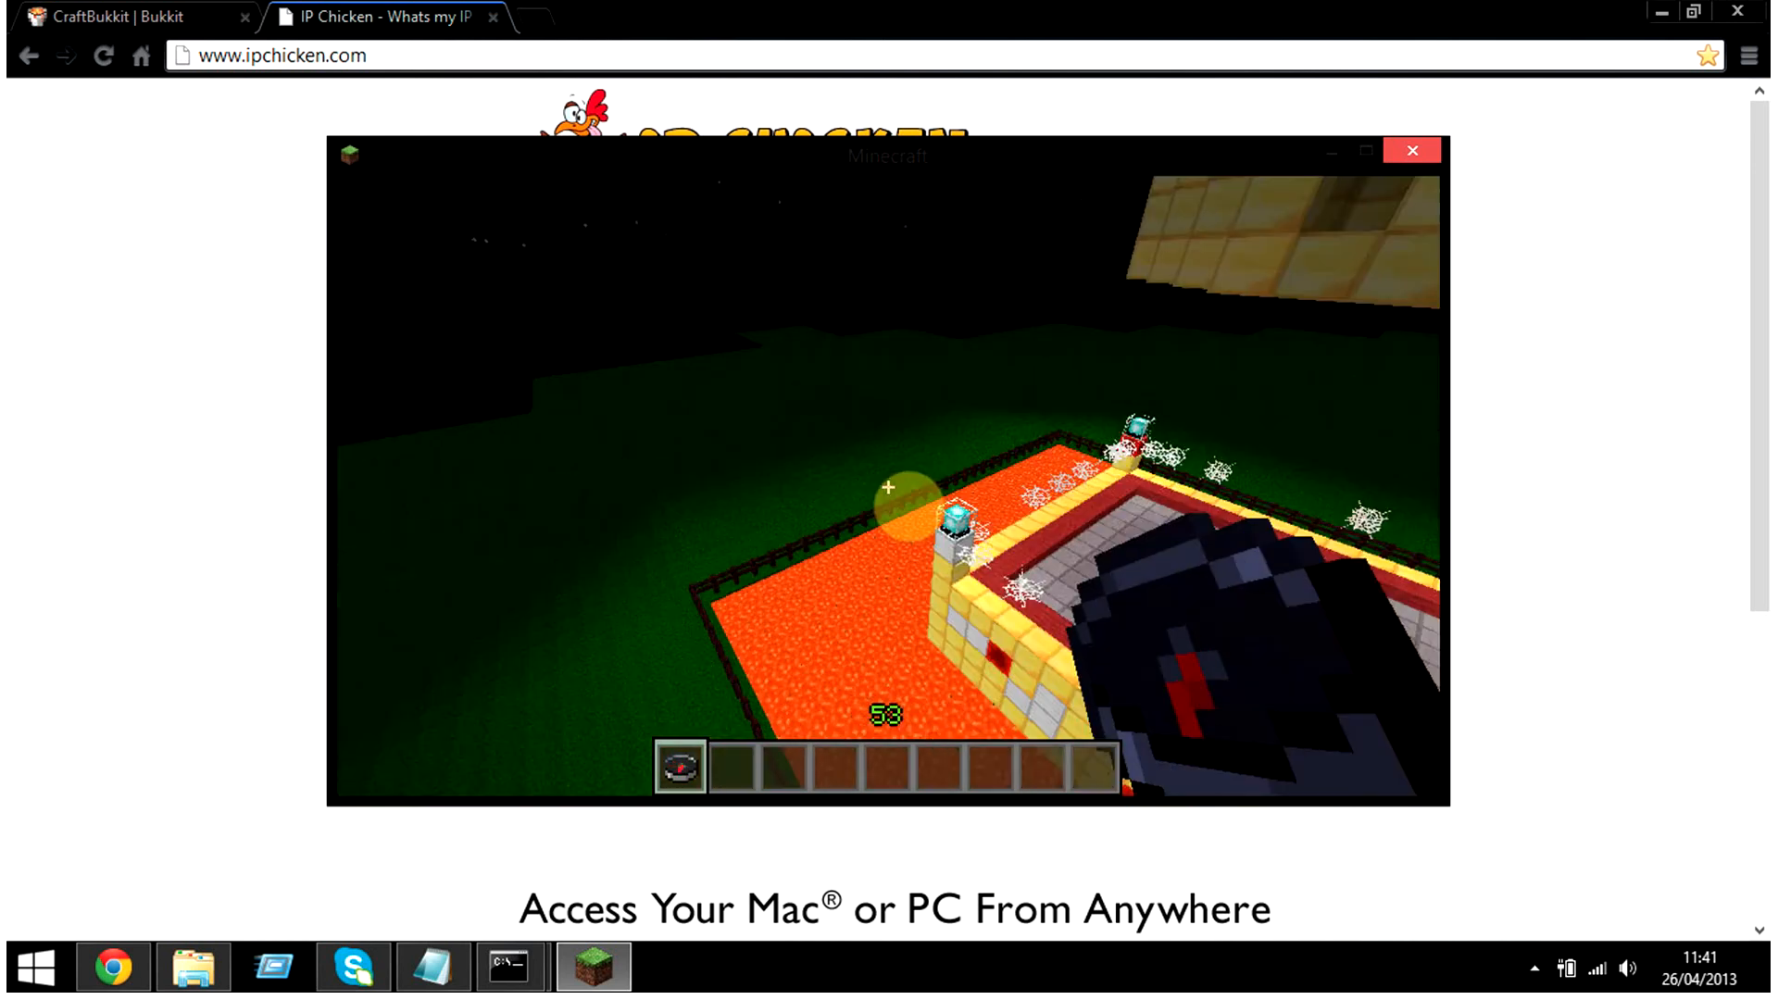
key("w")
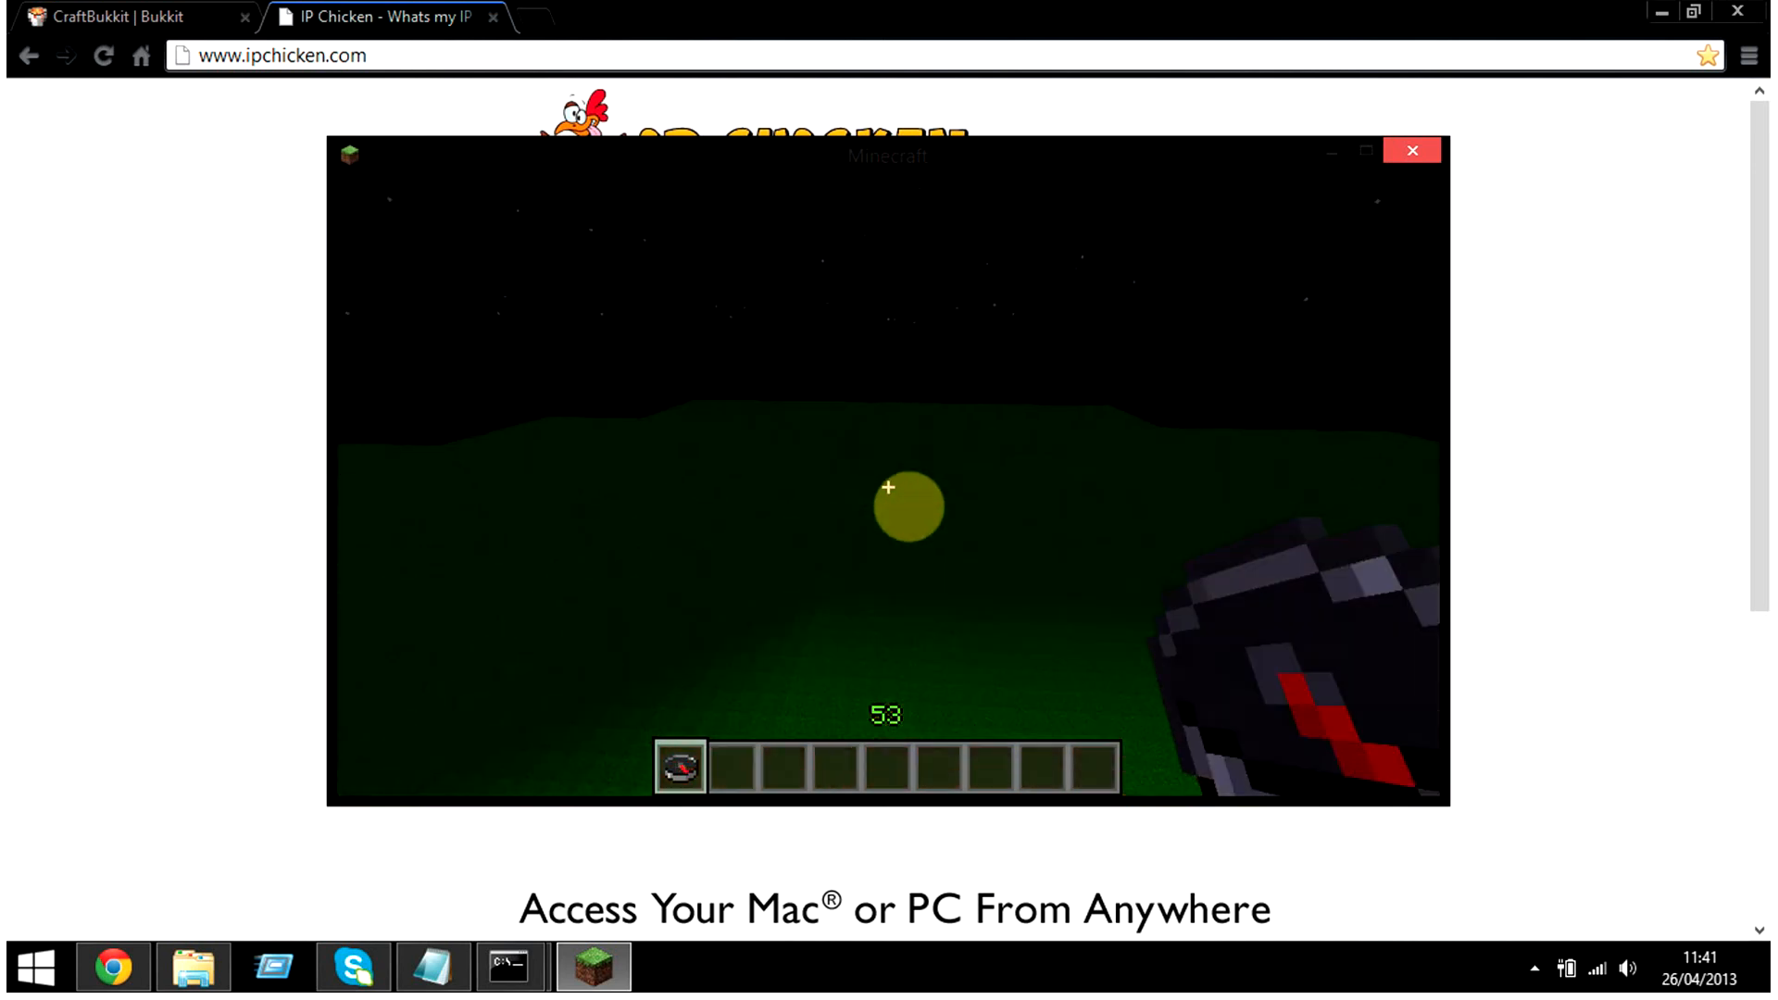
Step: Fly out over the dark grassland and set the world time to day with the /time day command
key("w")
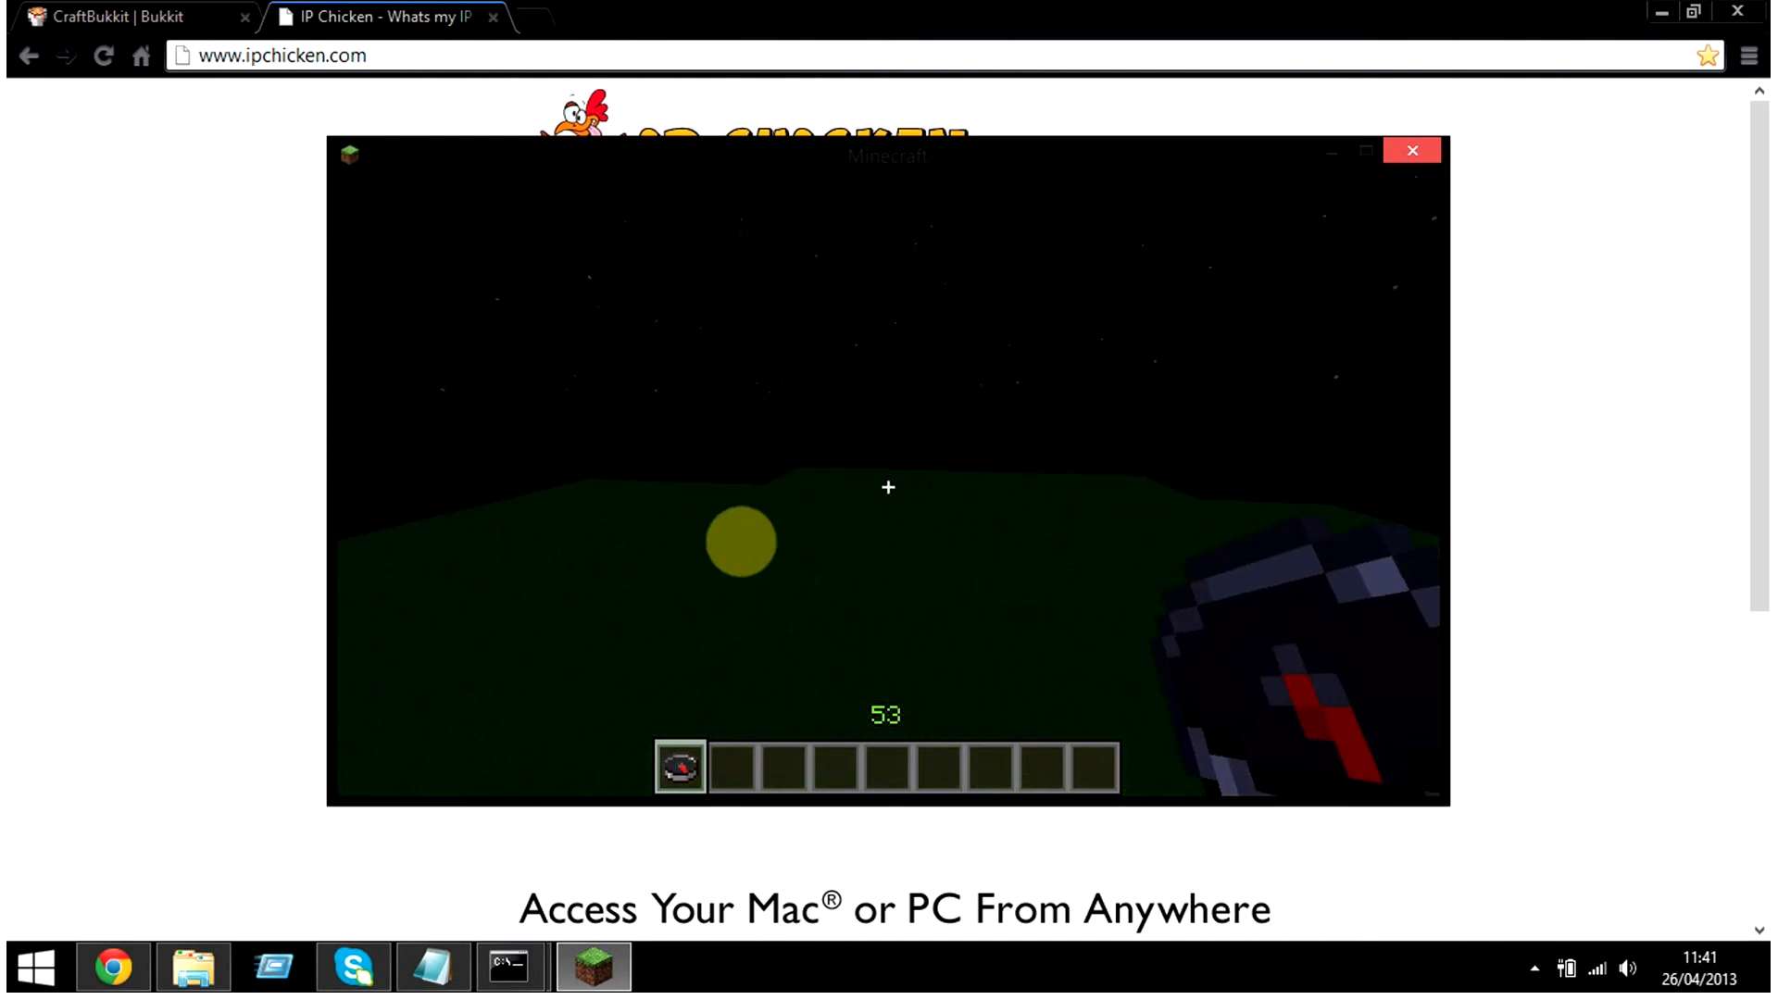
key("w")
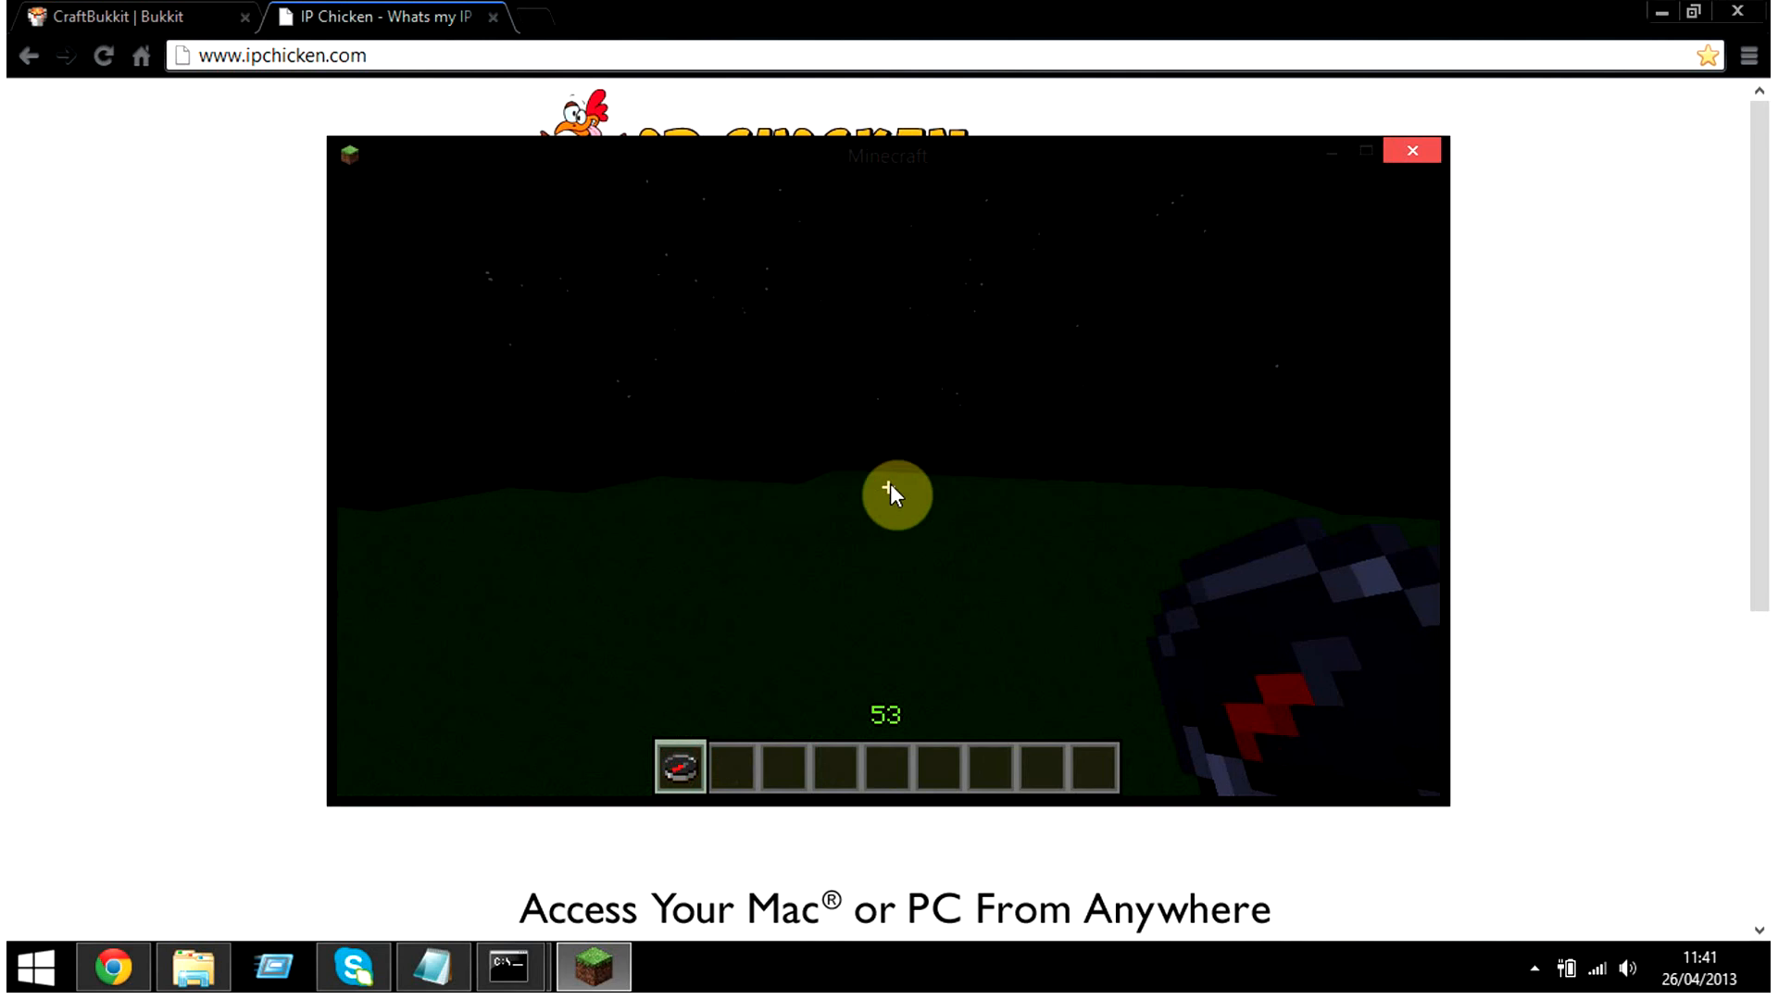
type("/time day")
key("Return")
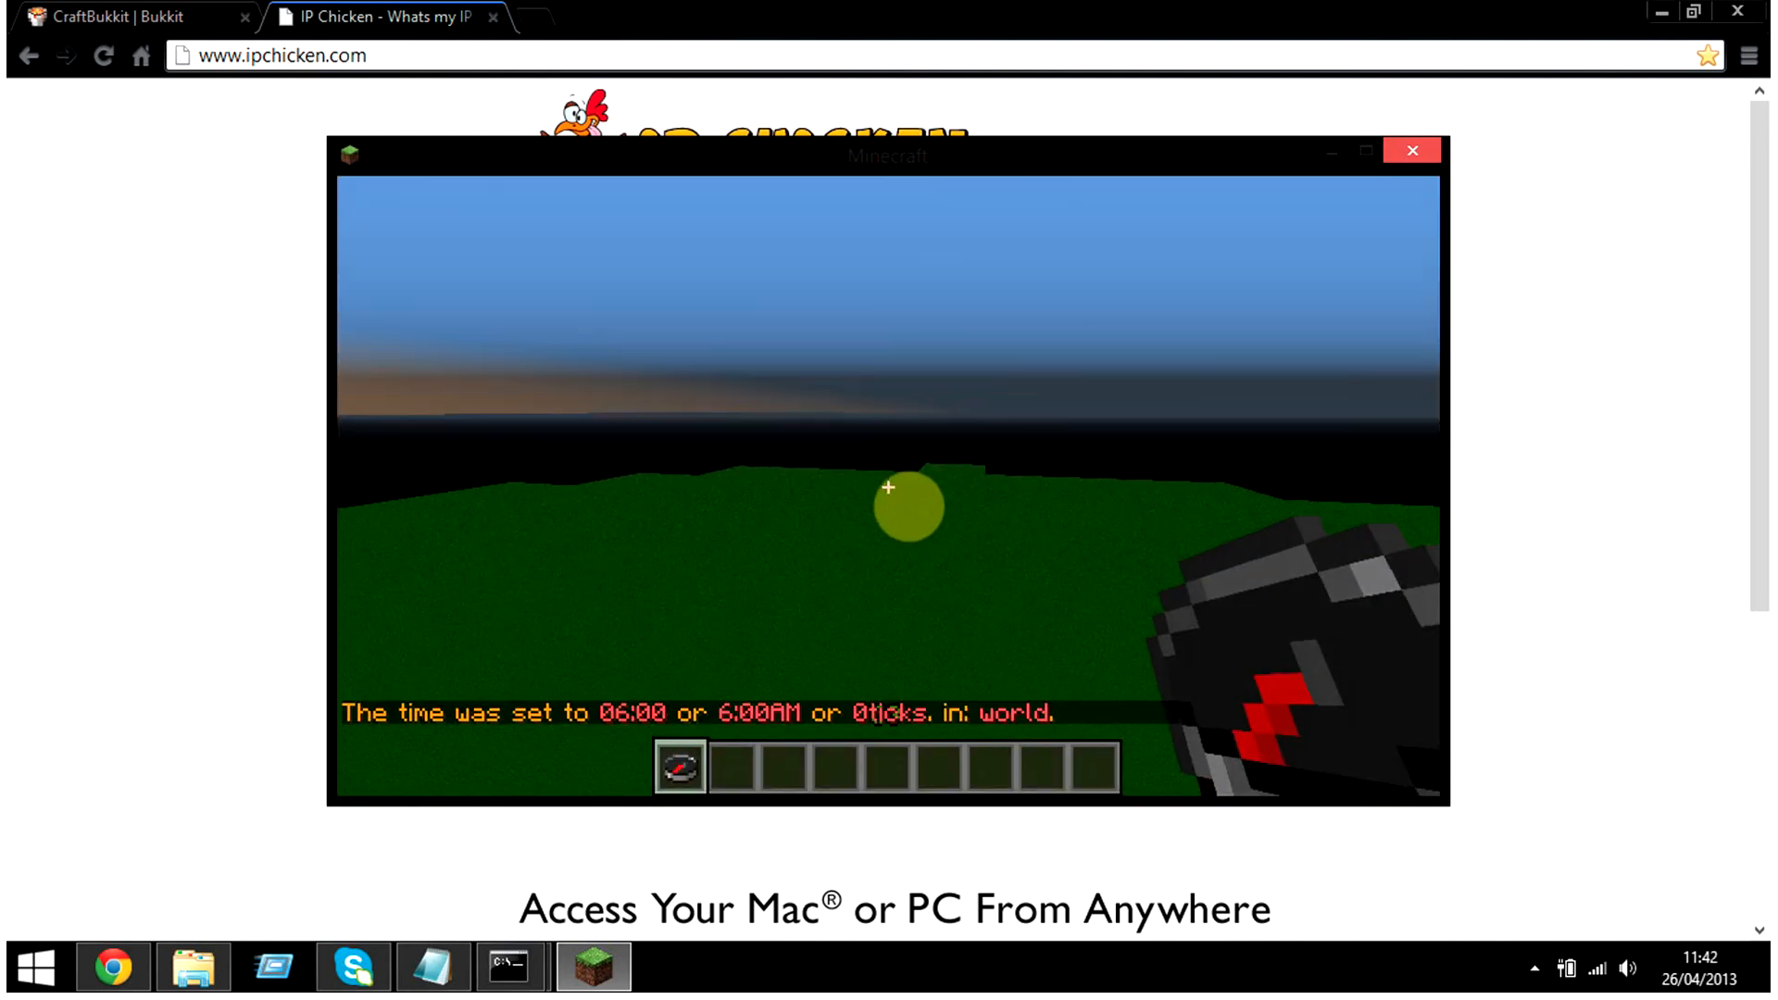
Step: Fly up to the giant statue, the multicoloured pillar and the large bedrock building to look them over
key("w")
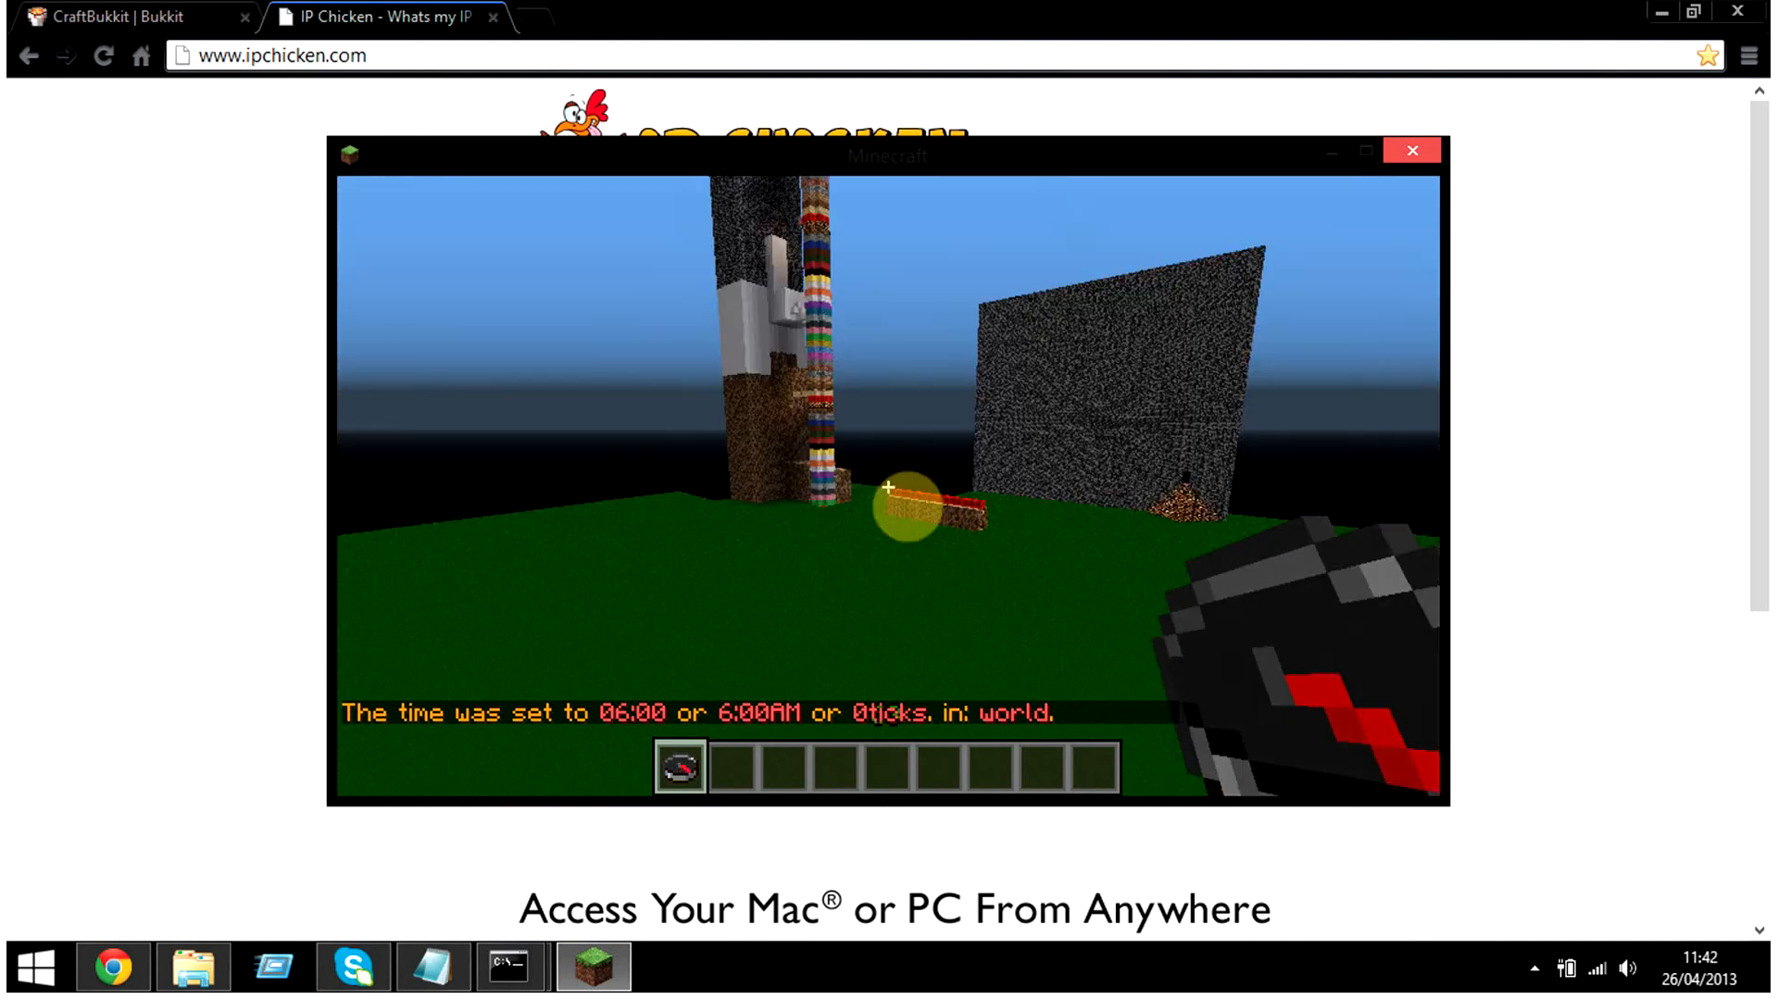
key("w")
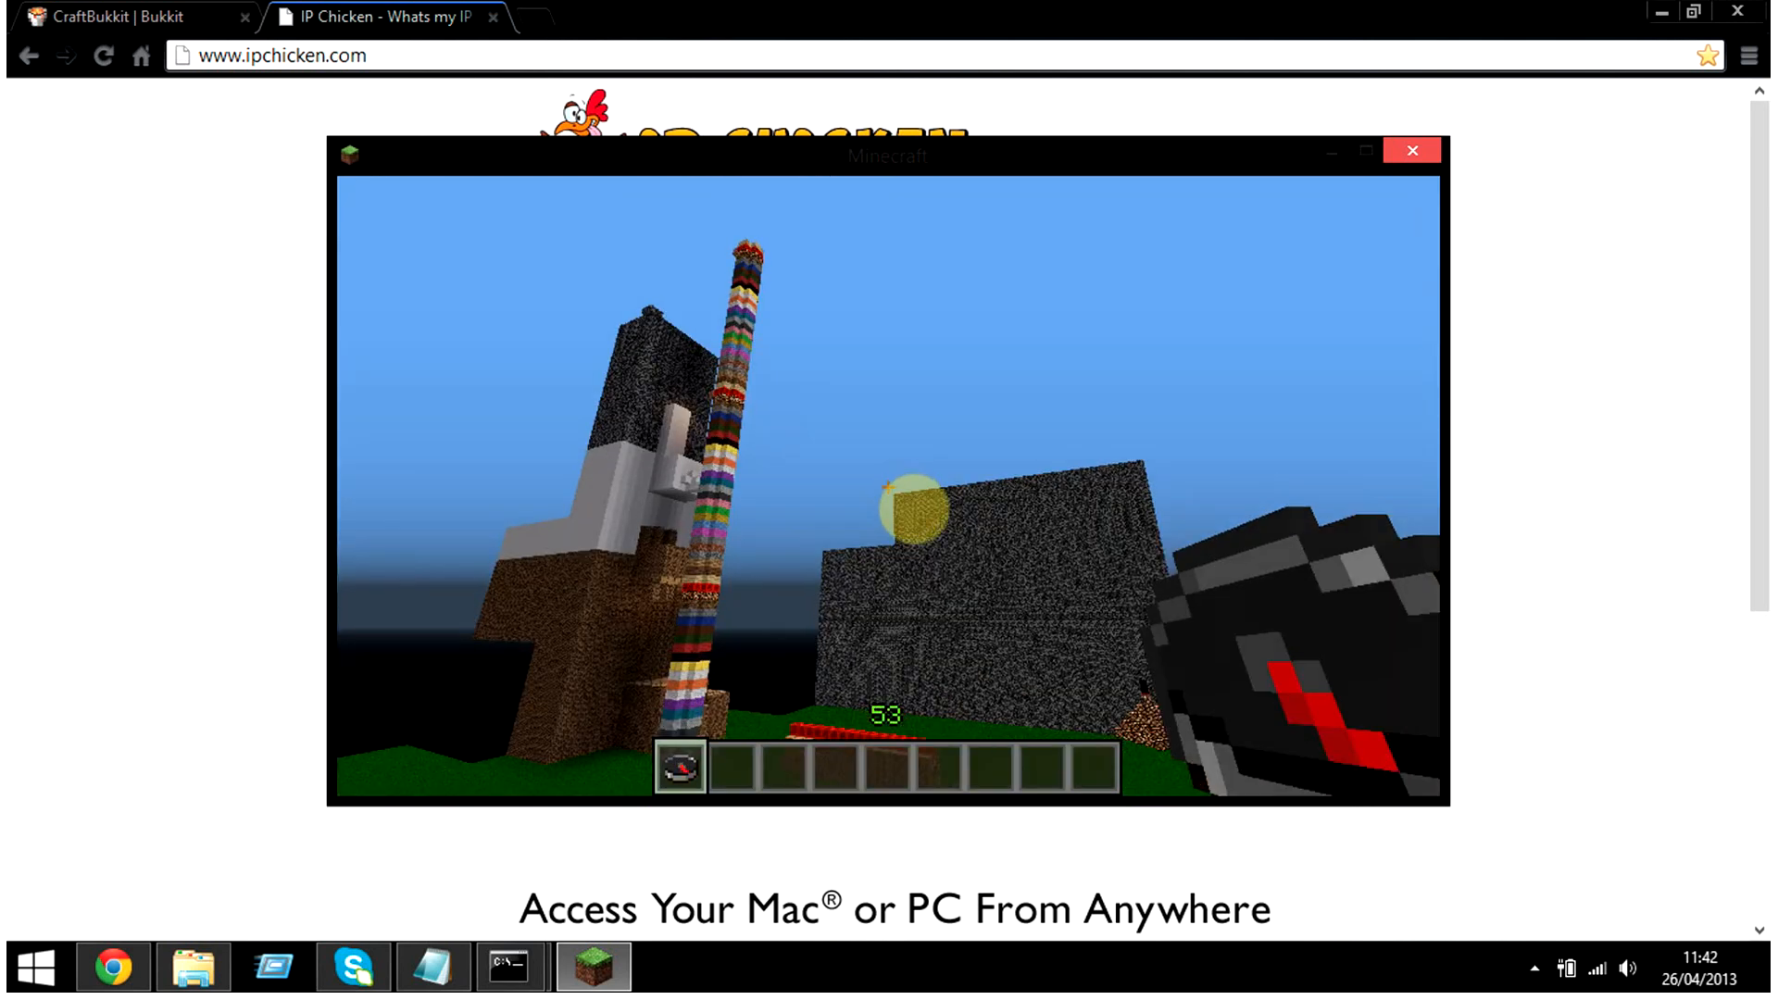
key("w")
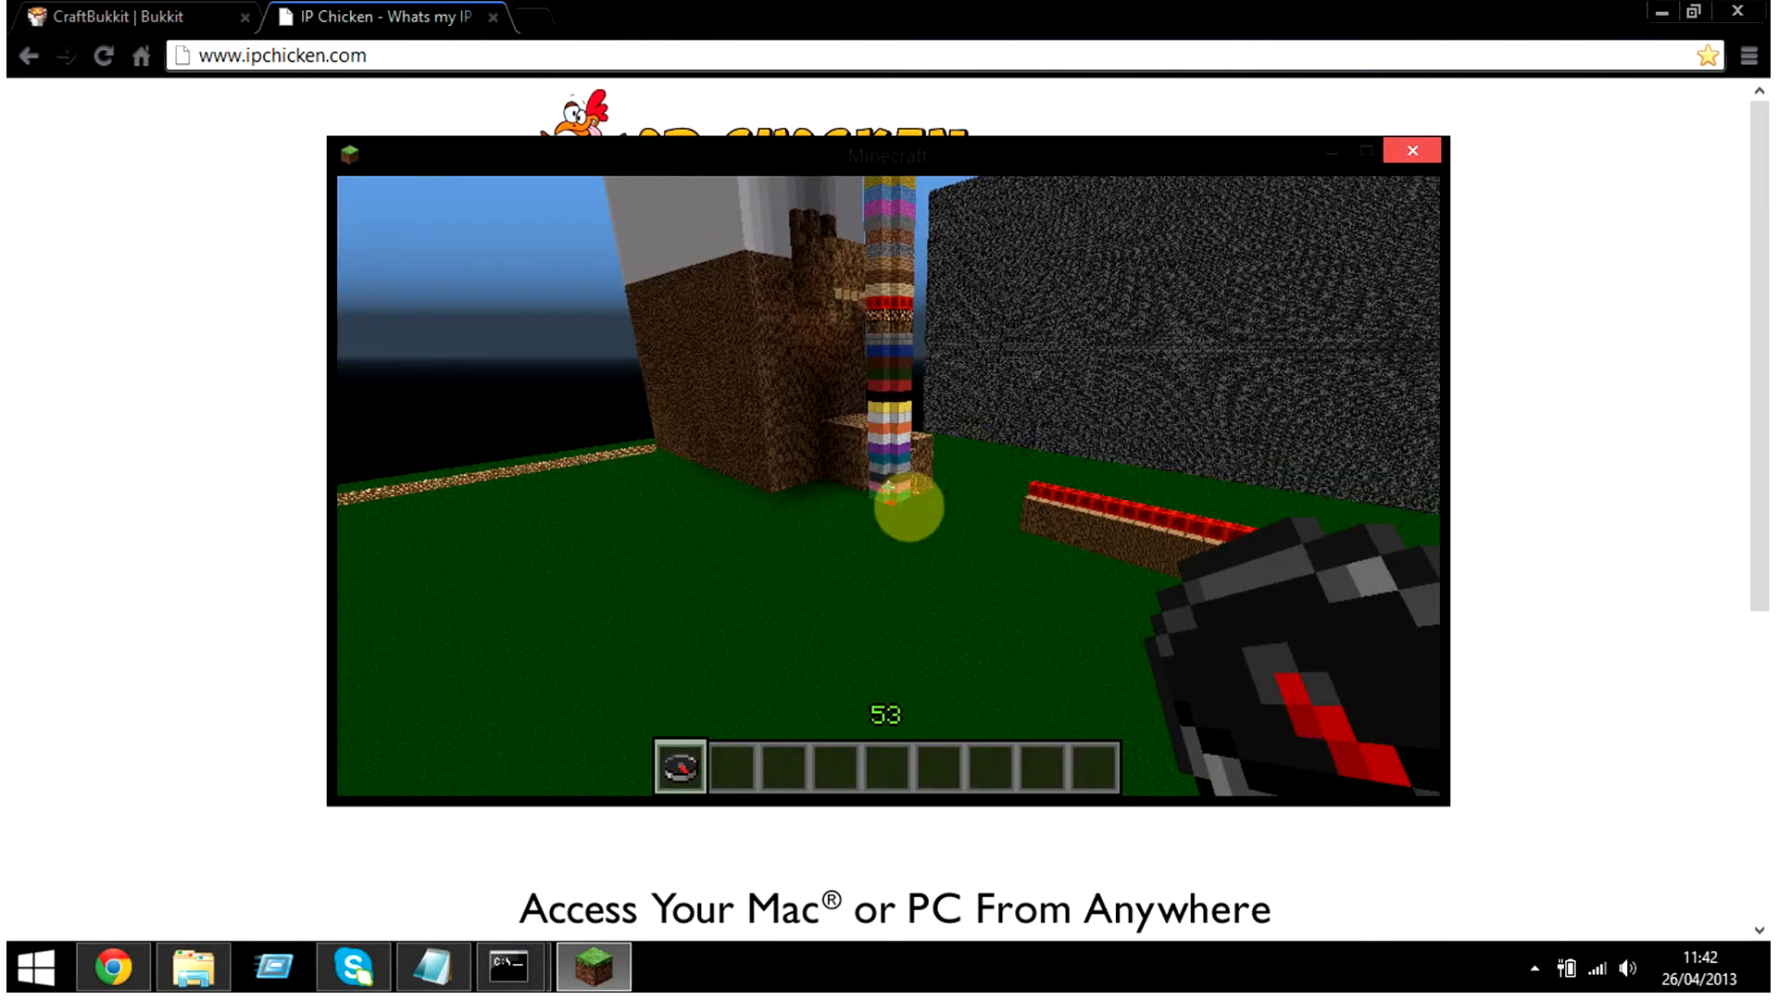
key("w")
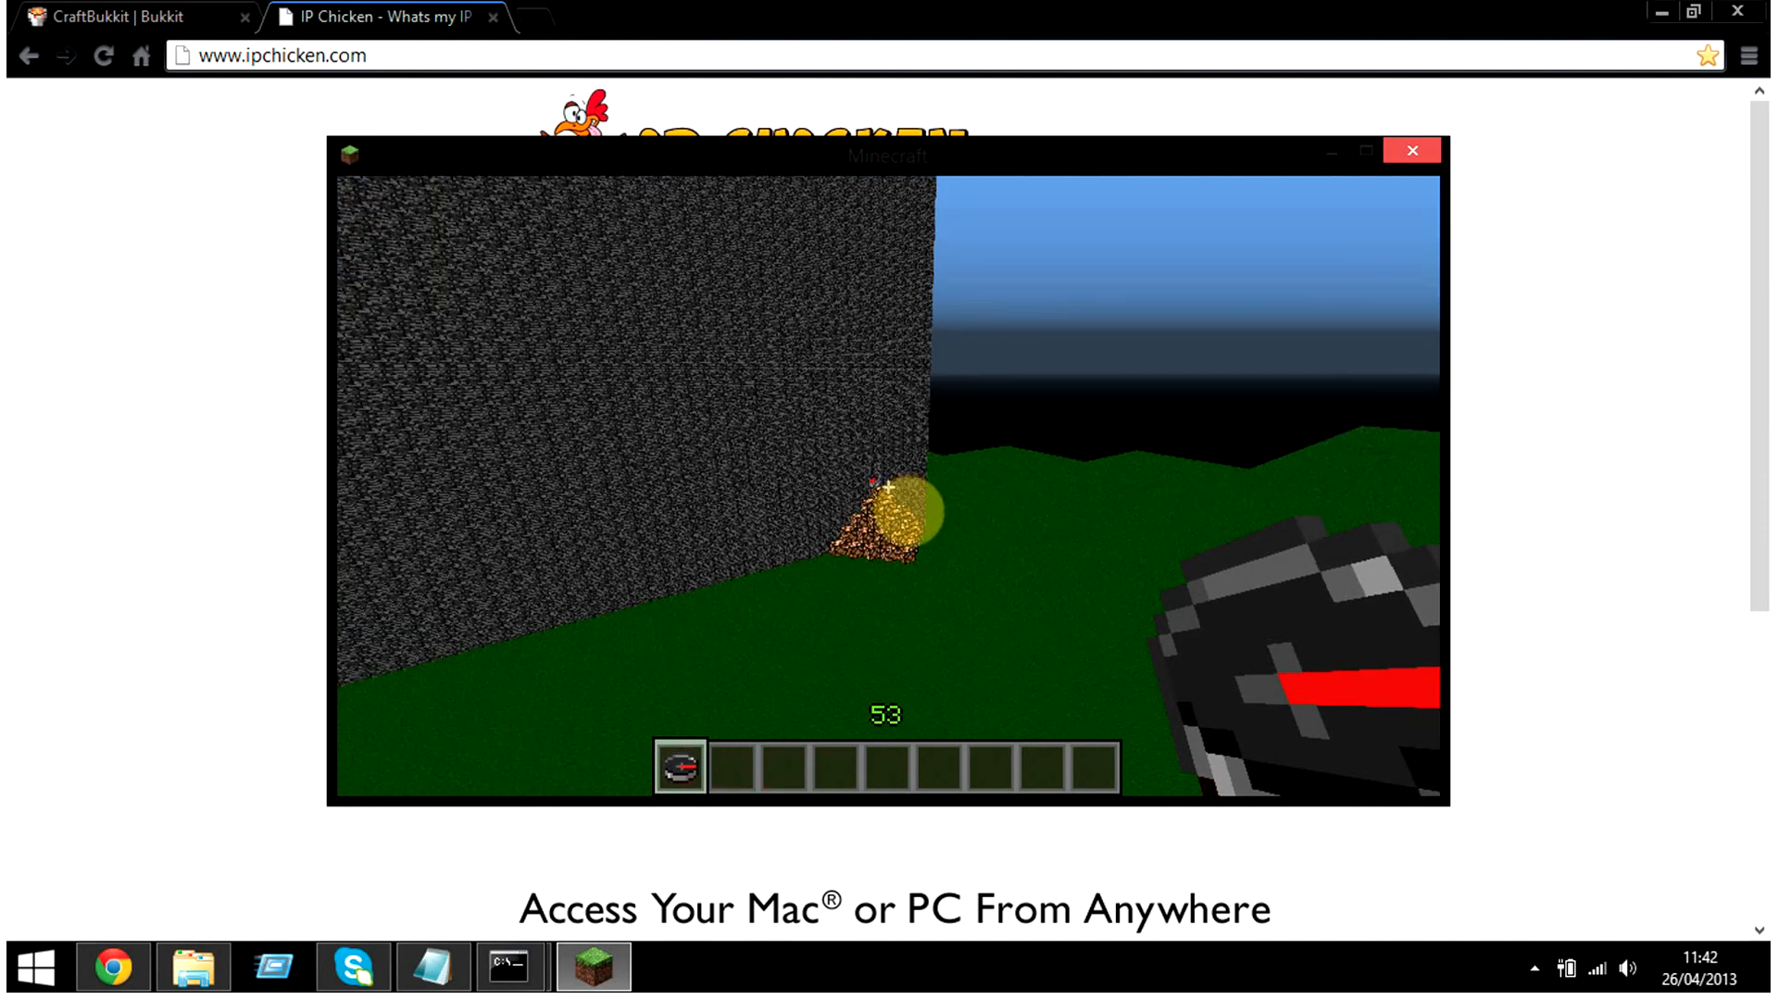
Step: Fly on to the bedrock building and enter it to view its lava-filled parkour course
key("w")
key("w")
key("w")
key("w")
key("w")
key("w")
key("w")
key("w")
key("space")
key("w")
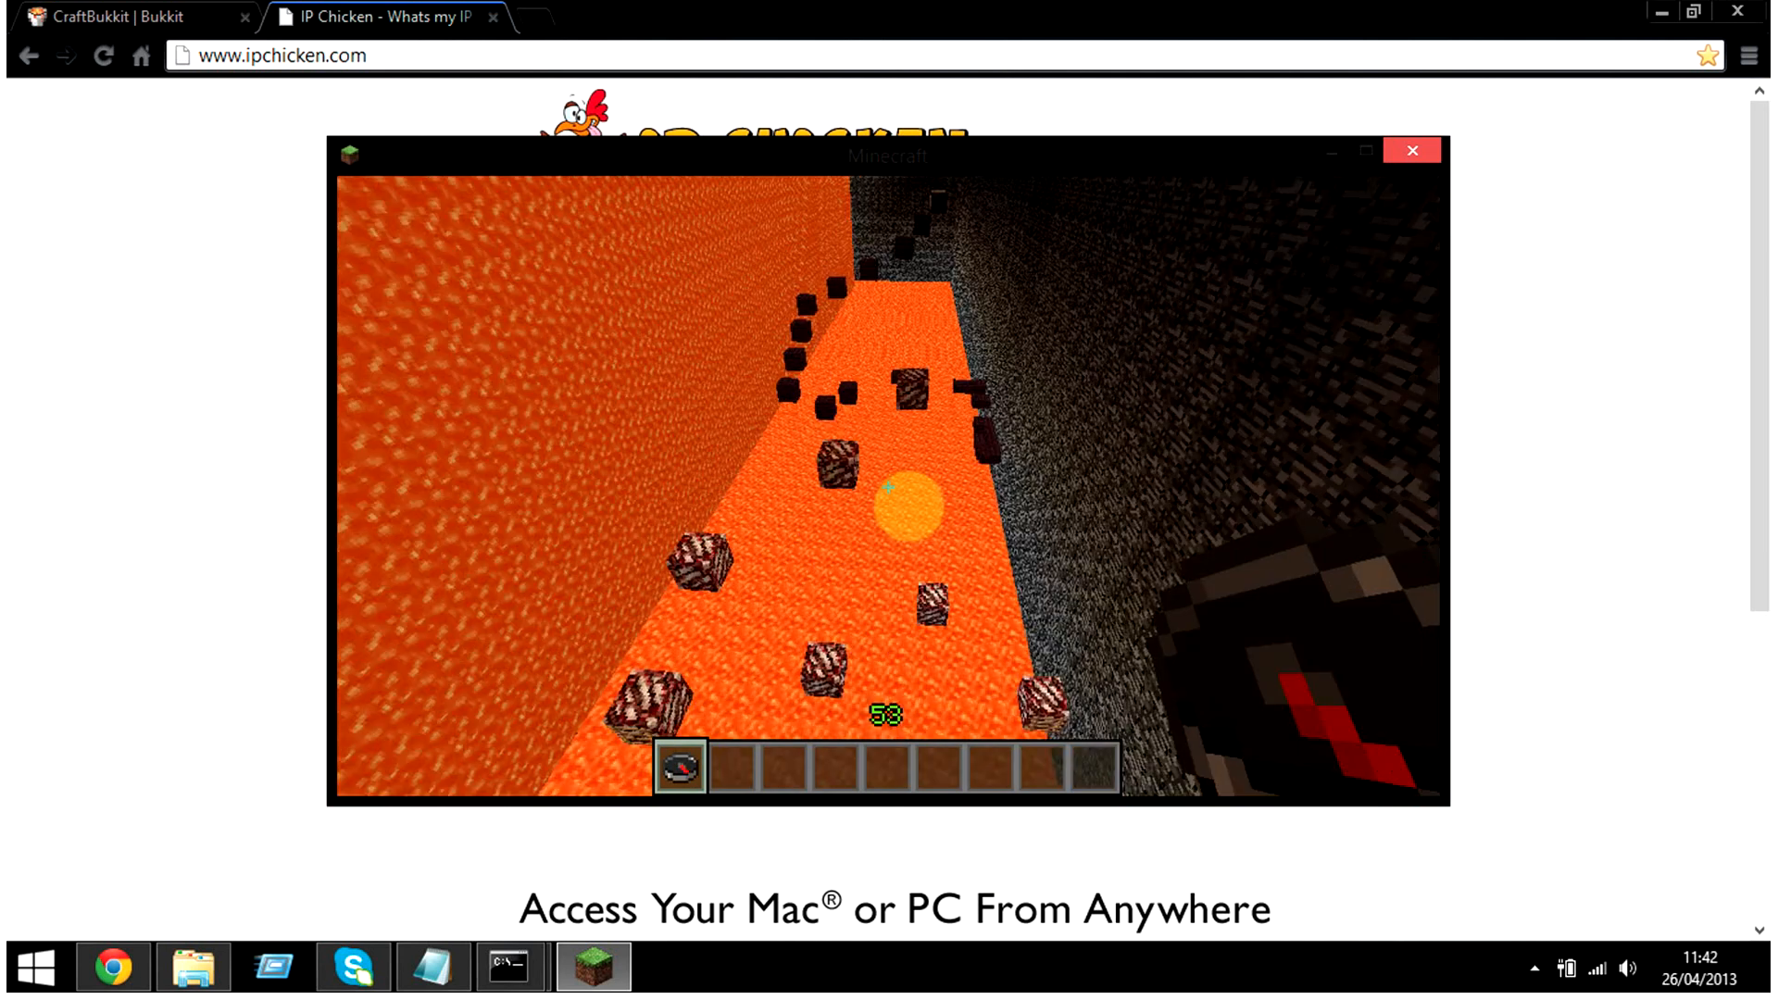
Step: Fly along the lava corridor past the first floating blocks to the stone stepping-block section
key("w")
key("w")
key("w")
key("w")
key("w")
key("w")
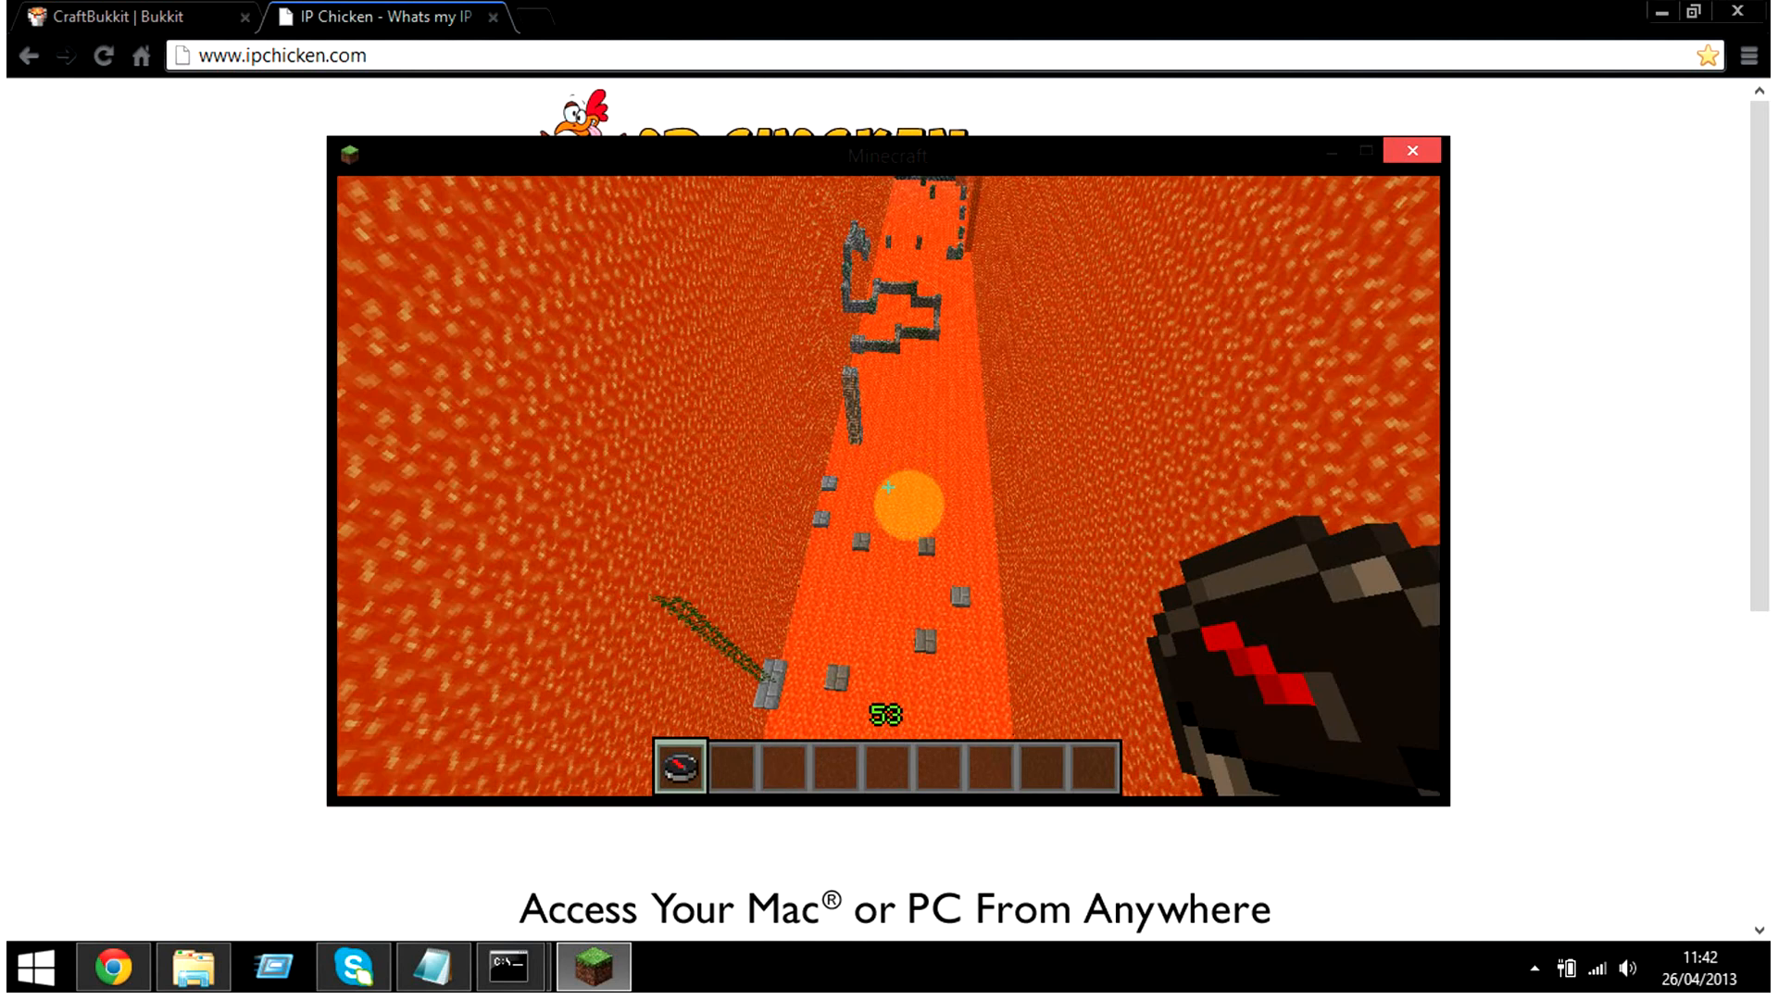
Step: Follow the stone and mossy cobblestone parkour section over the lava toward the bedrock end wall
key("w")
key("w")
key("w")
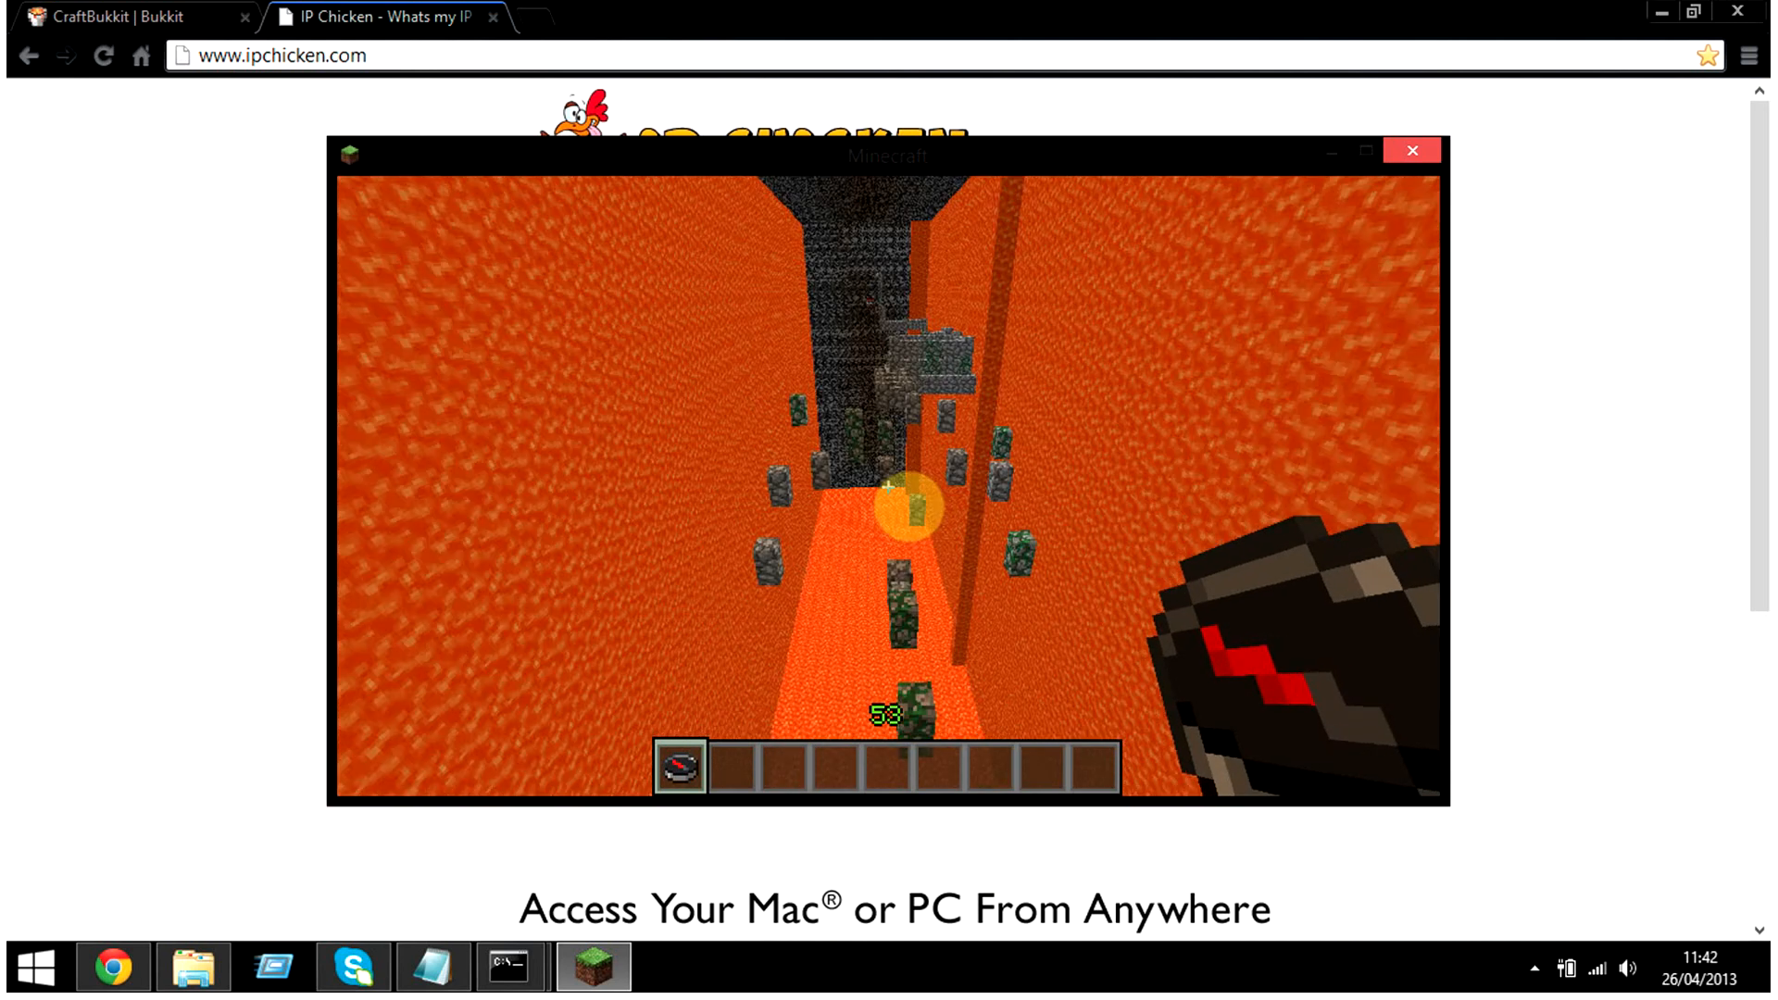
key("w")
key("w")
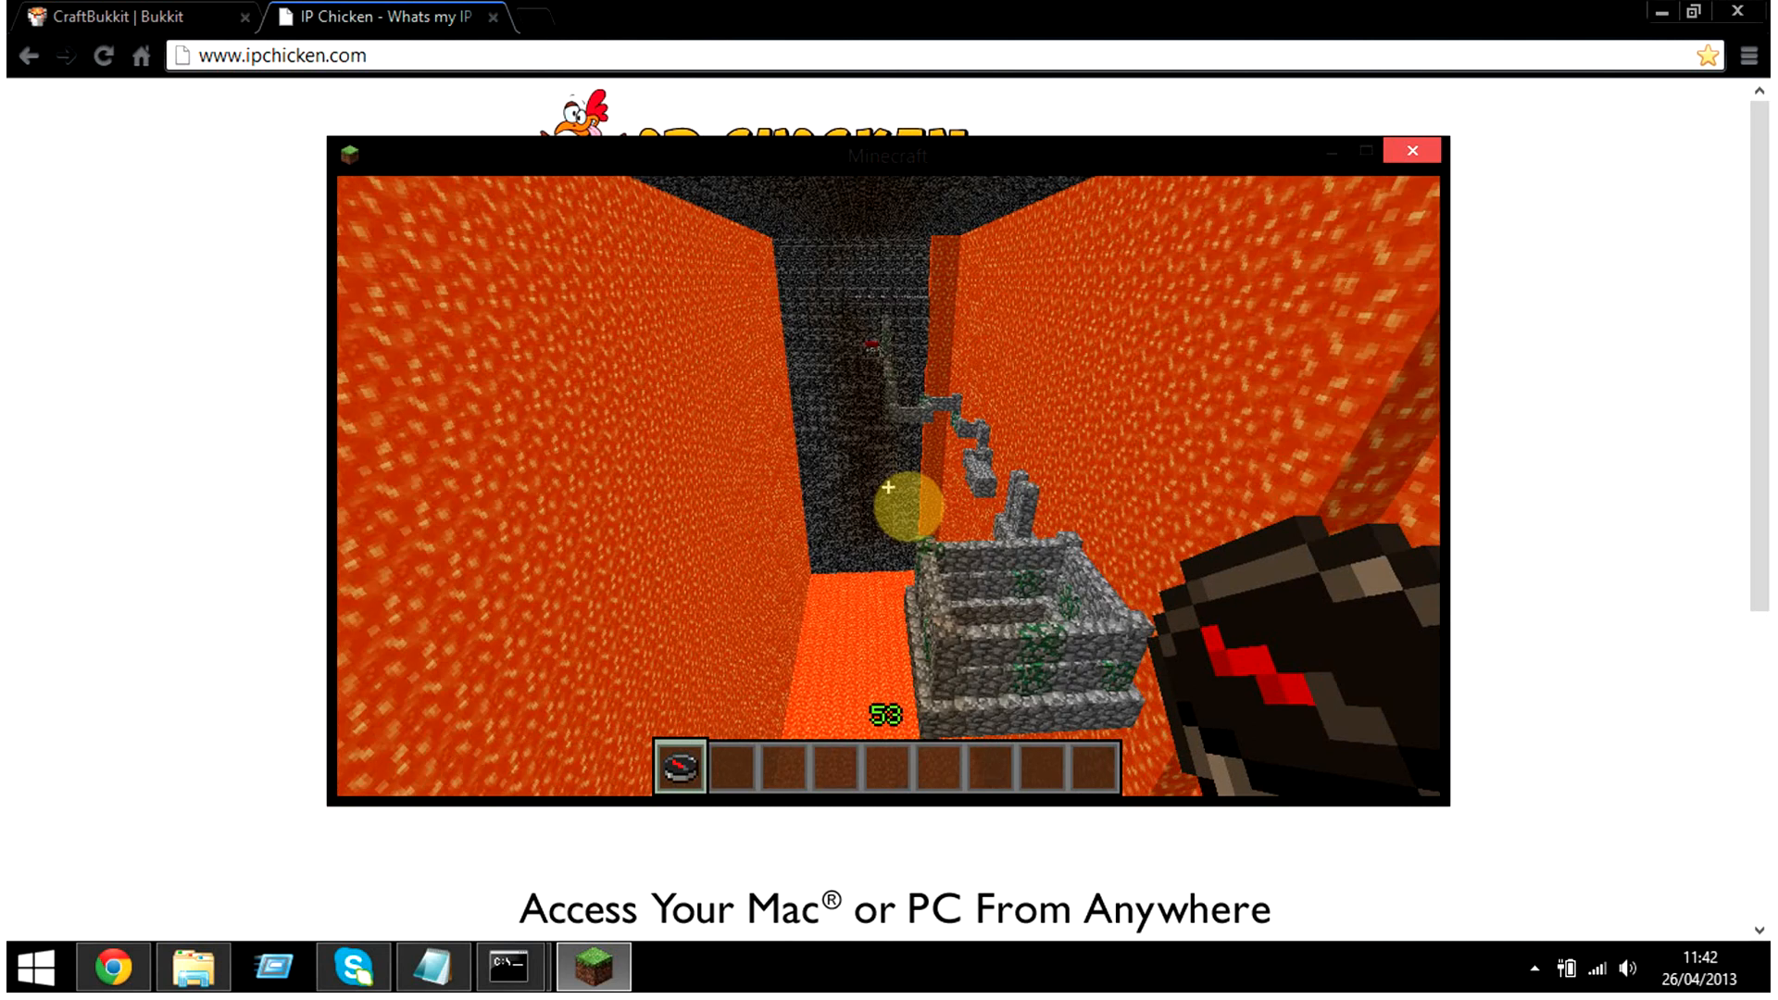
key("w")
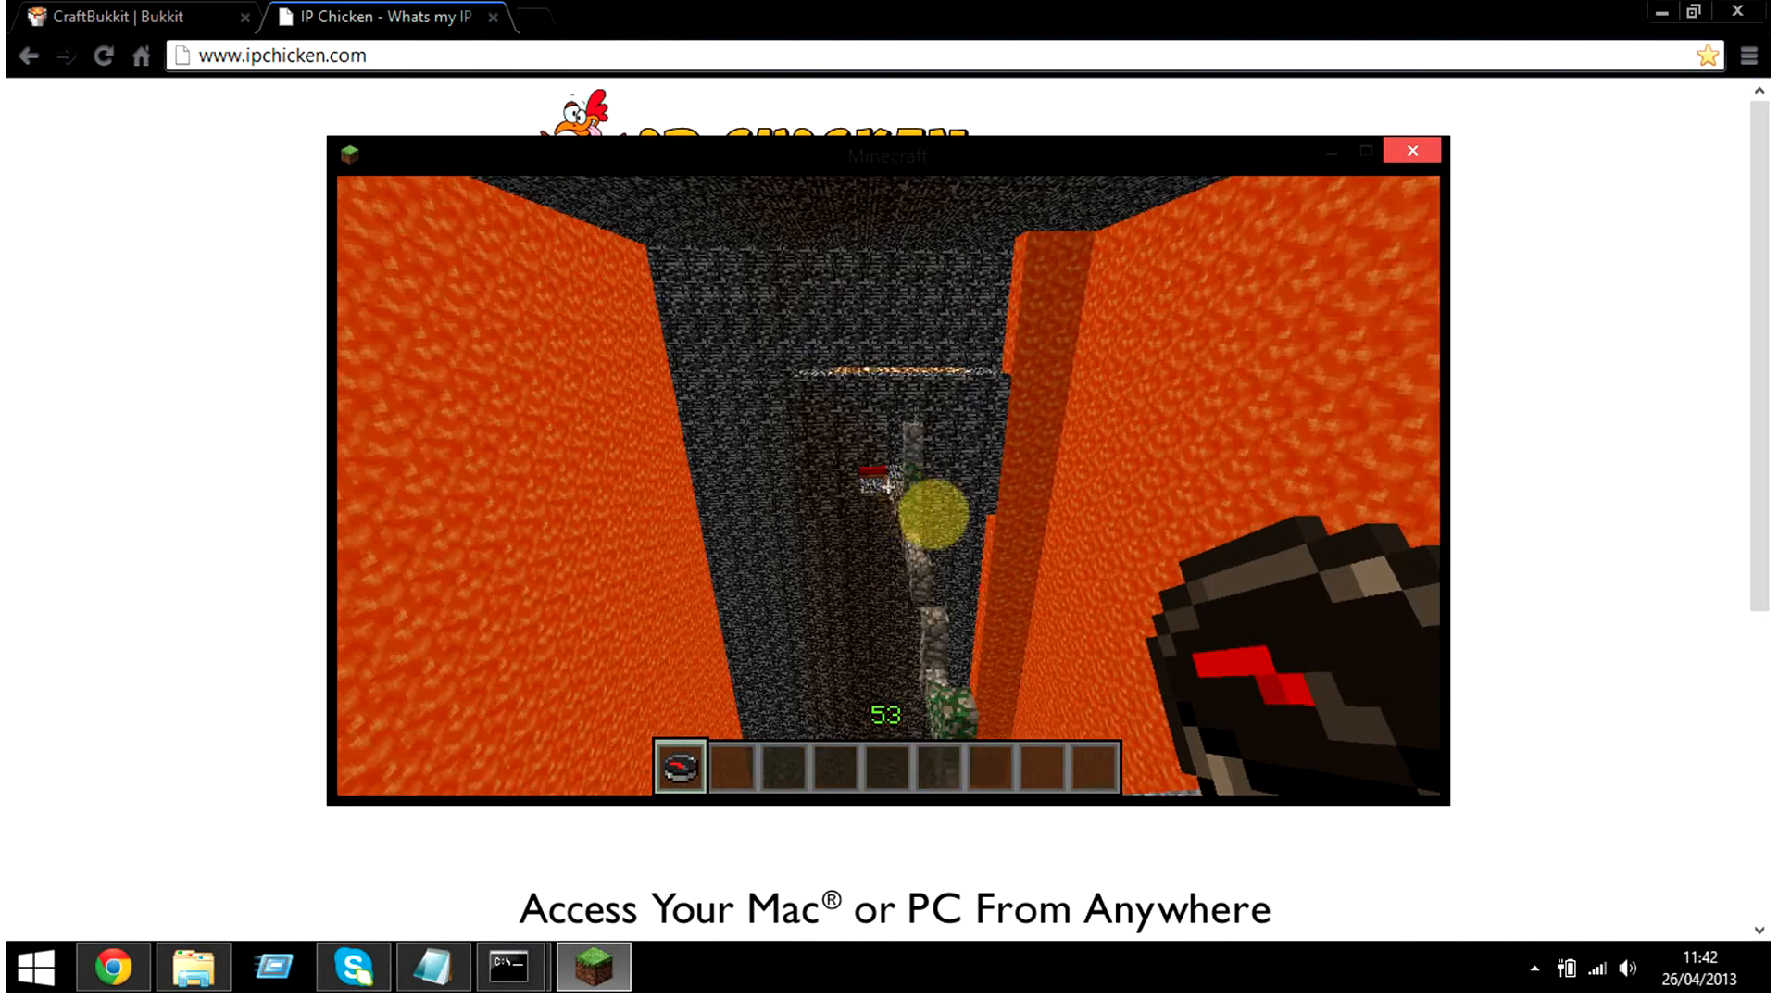
Step: Tour the blue-block parkour section between the lava walls
key("w")
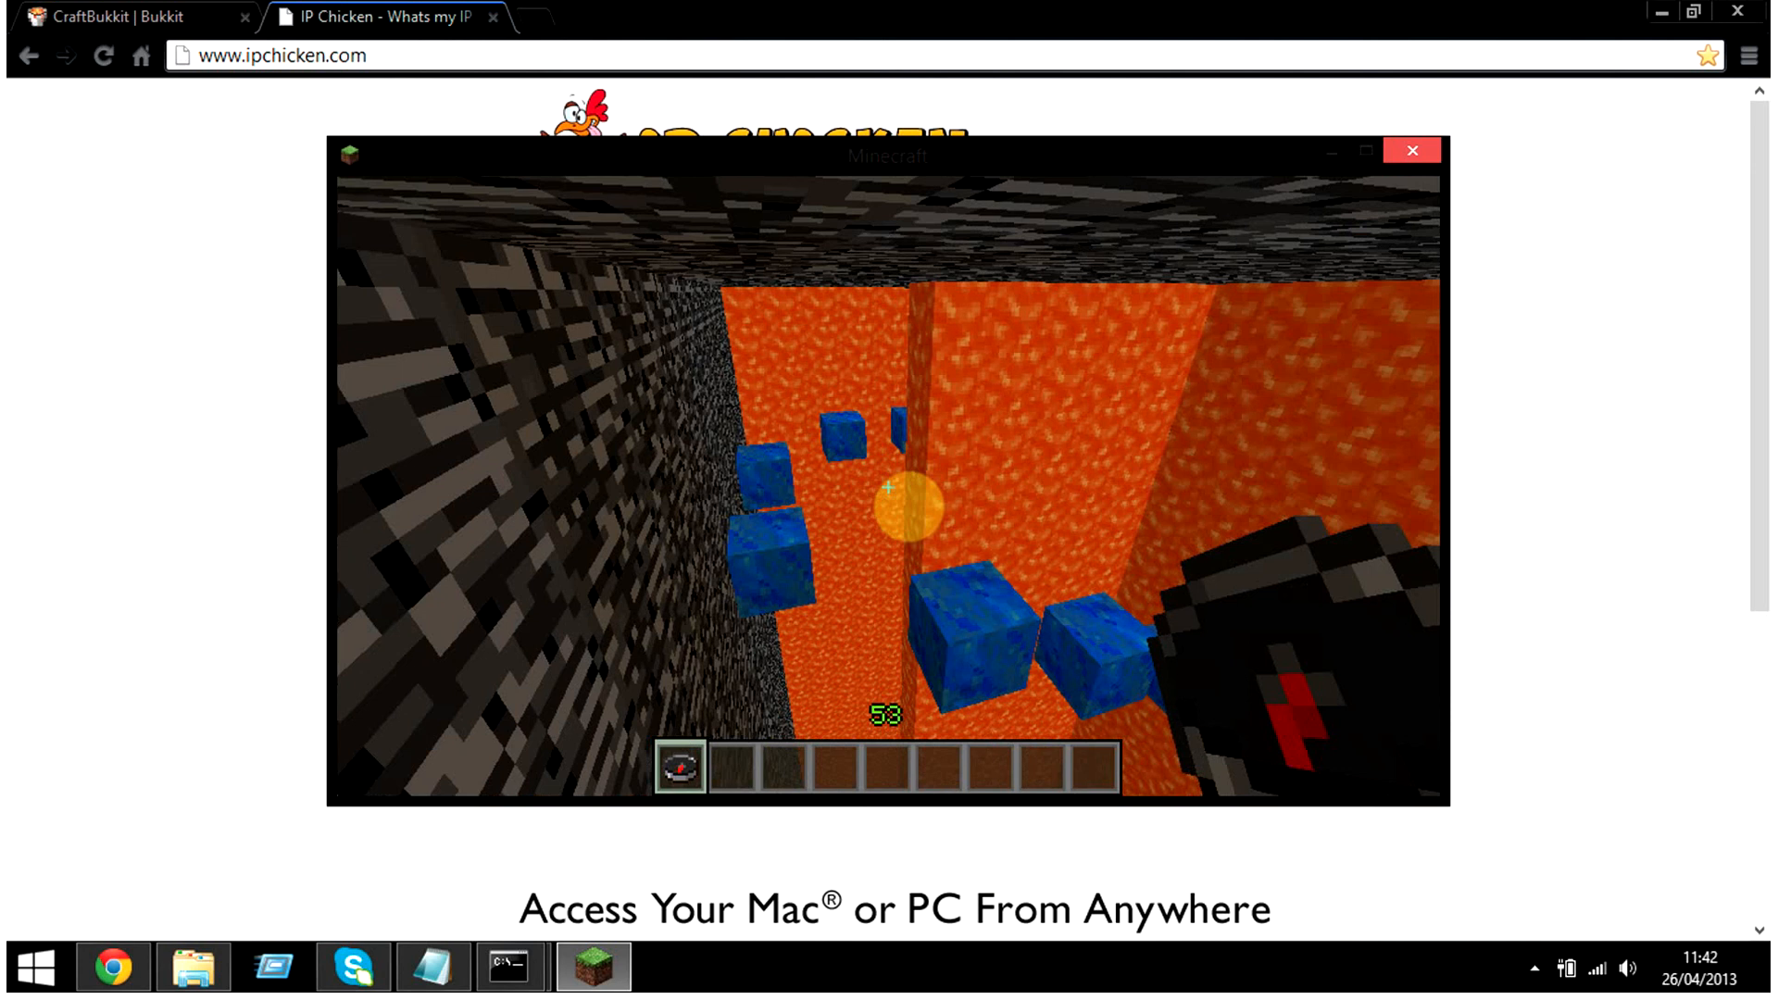
key("w")
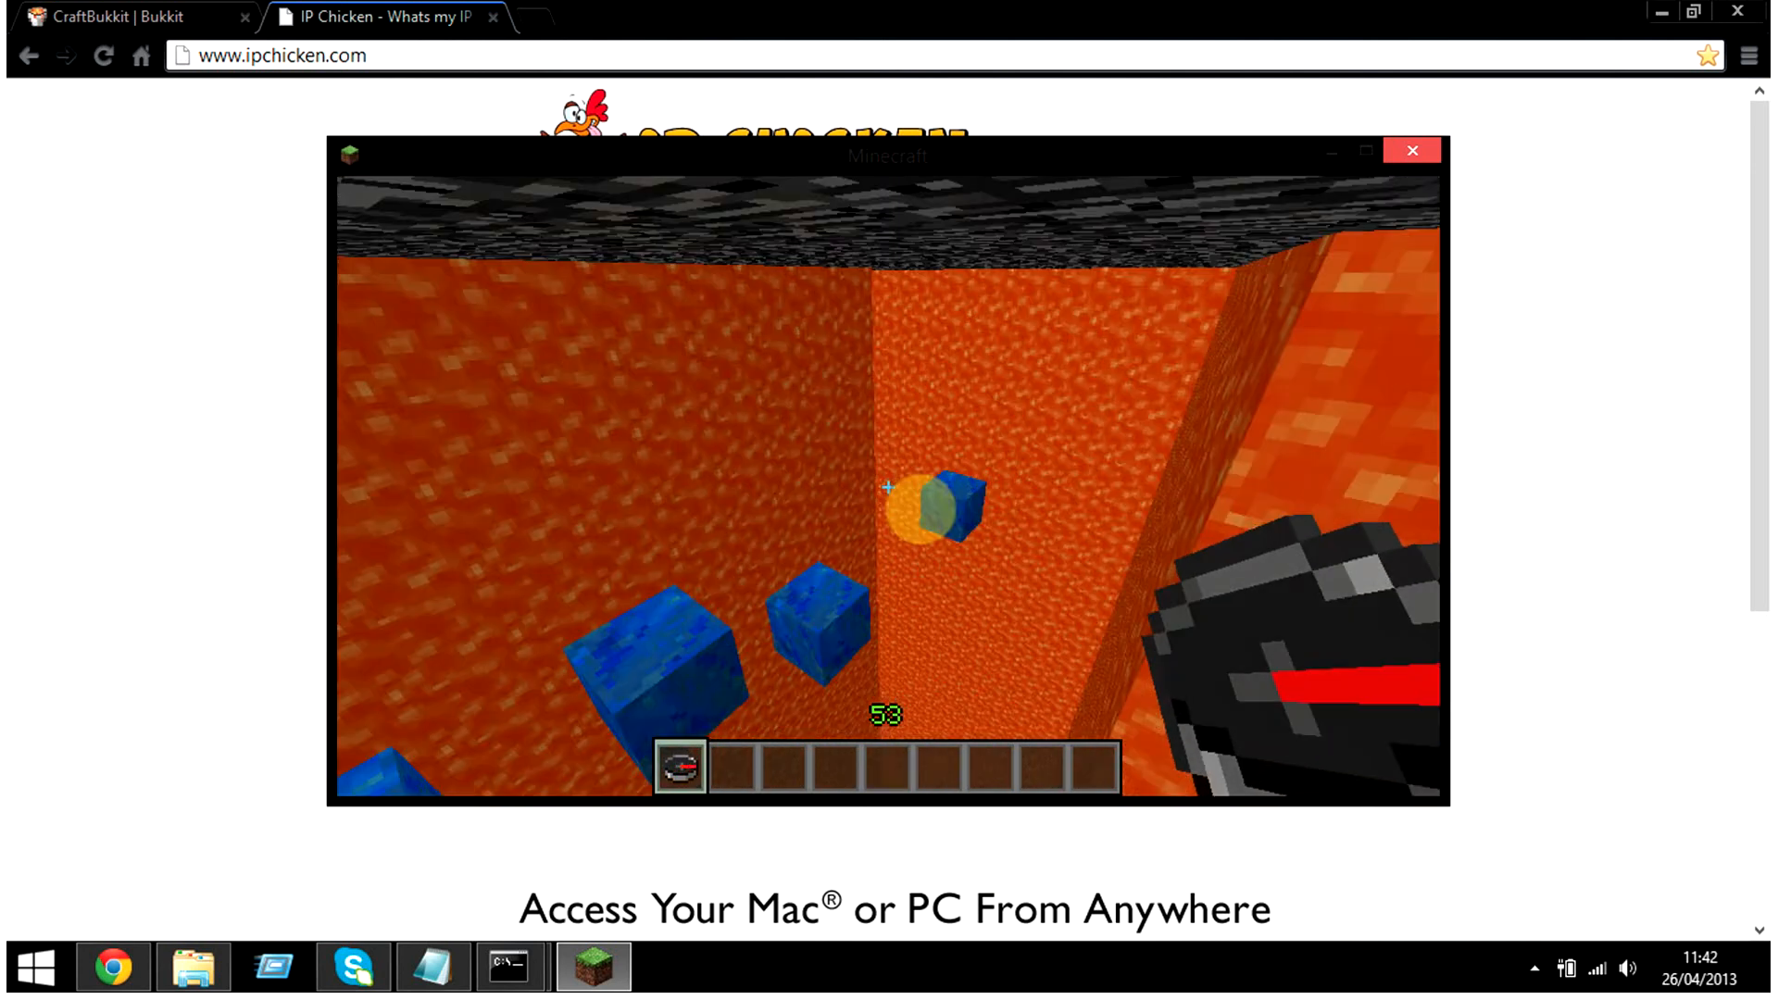
key("w")
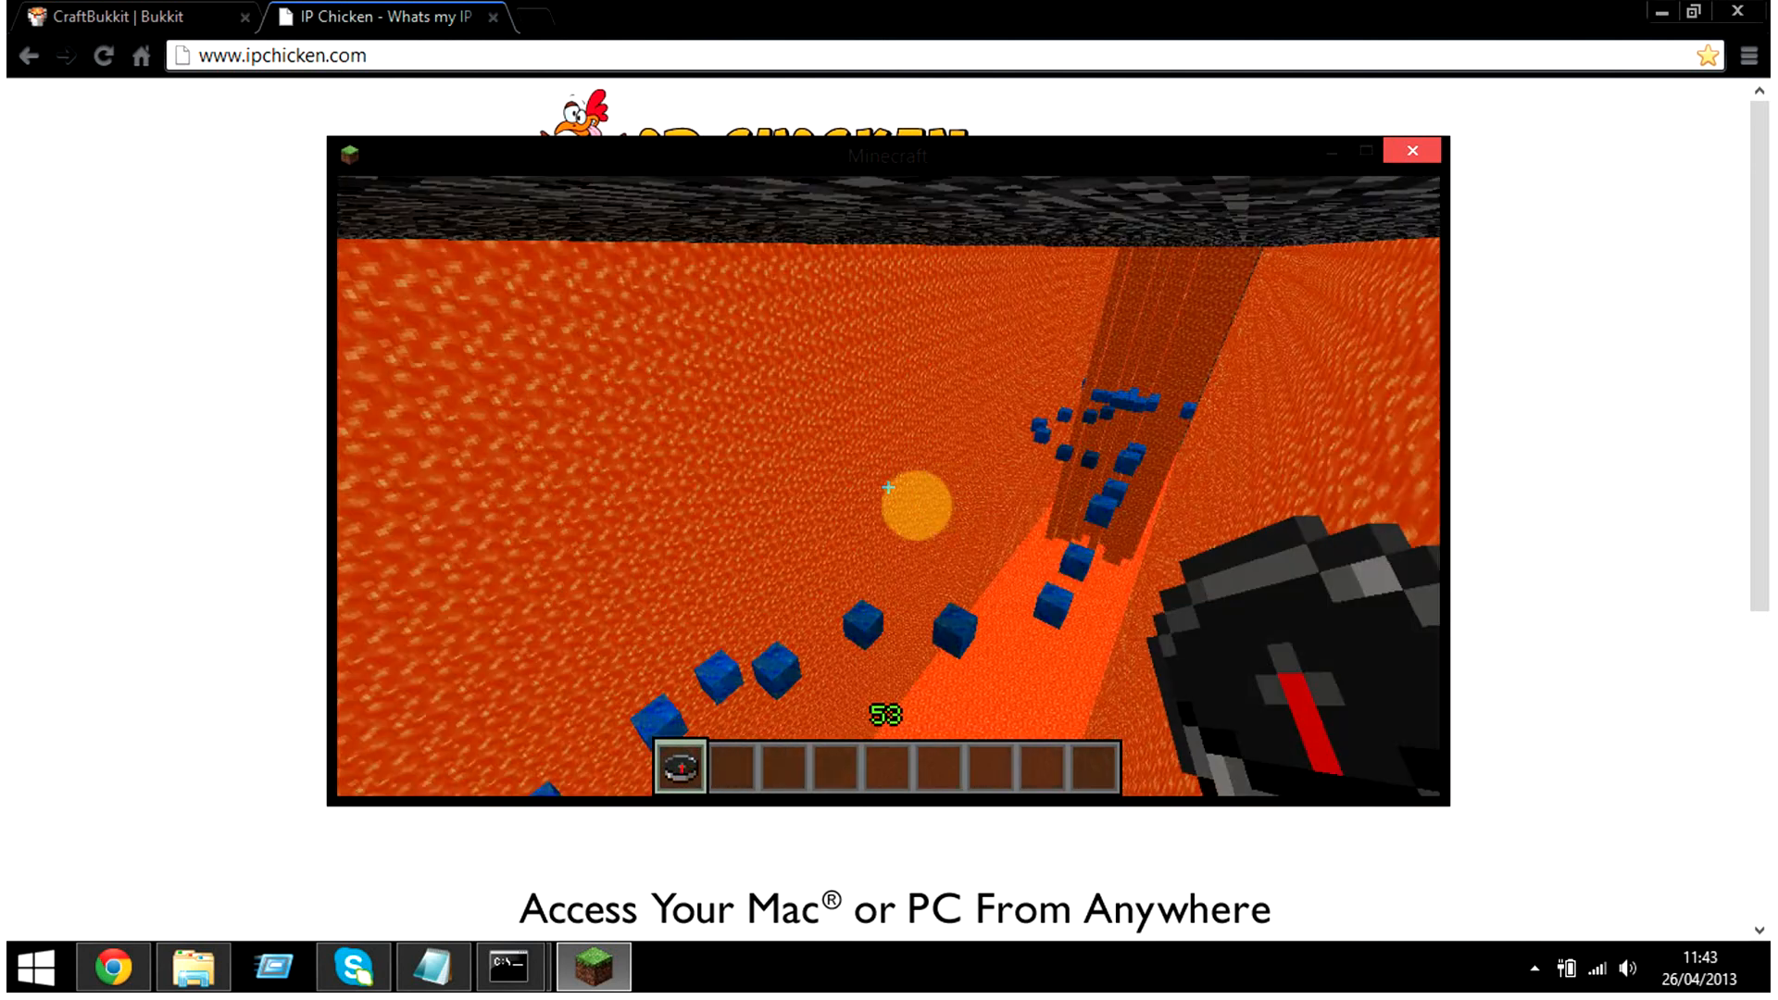
key("w")
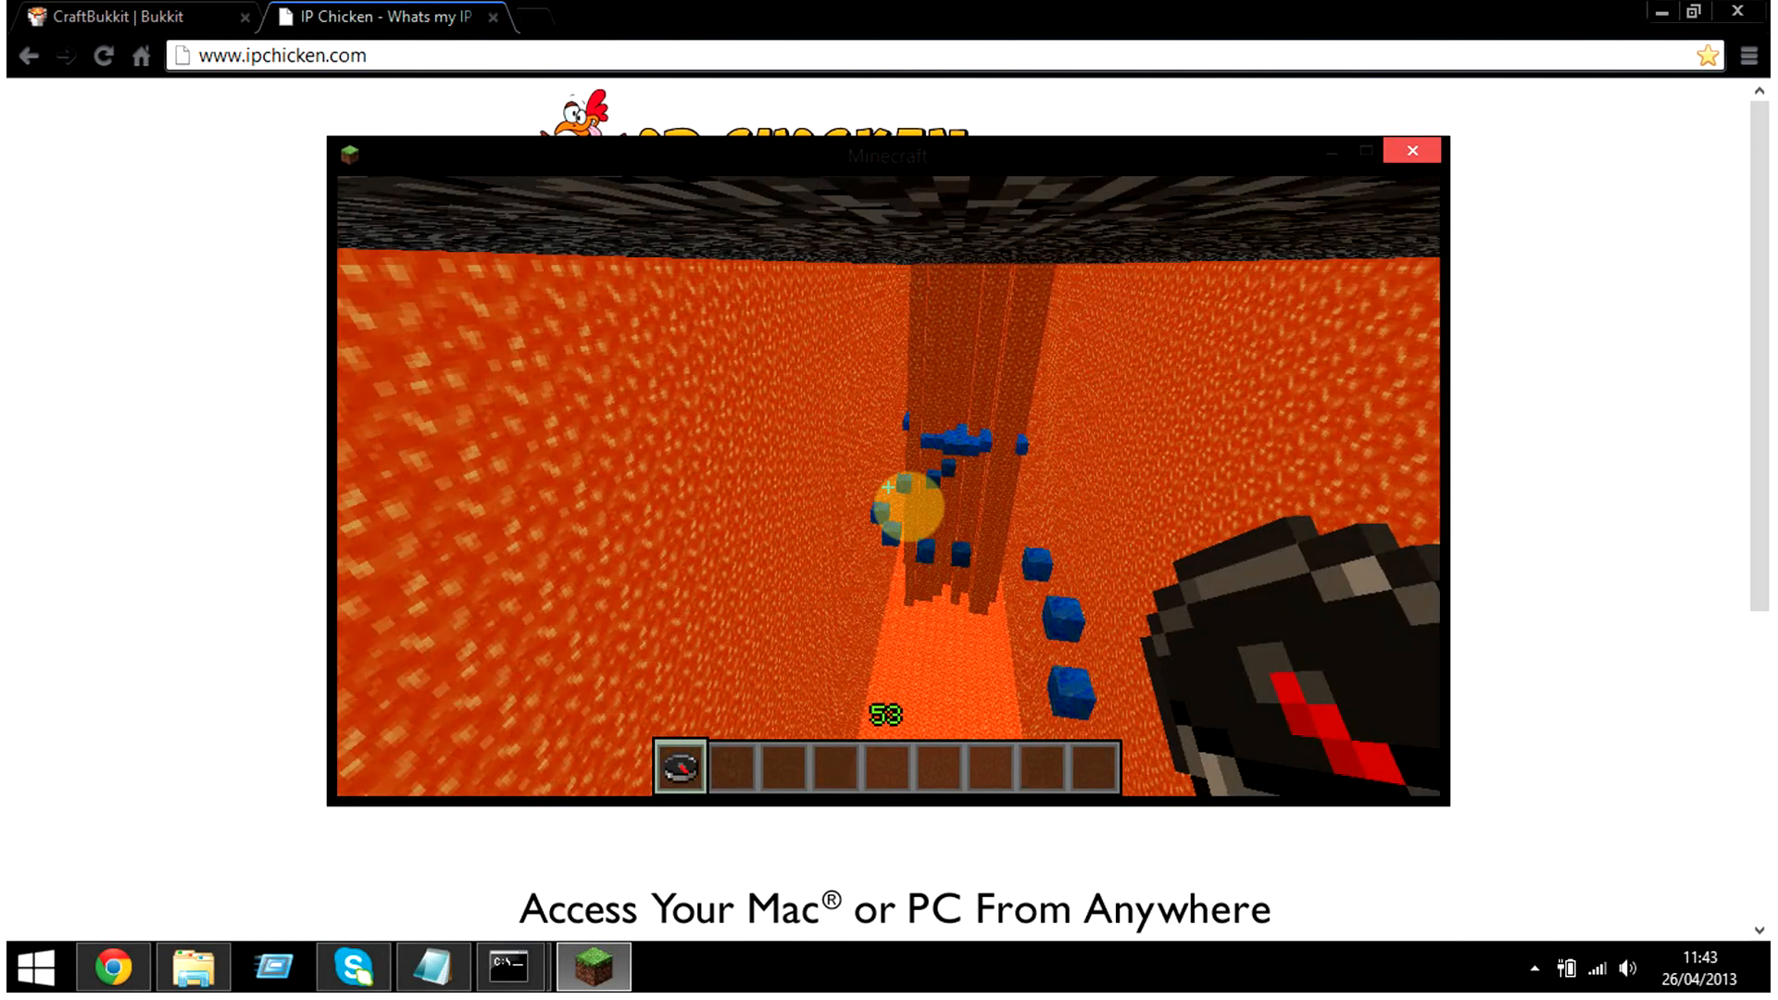
Step: Fly over the dark red block section and through the lava columns of the diamond-block section
key("w")
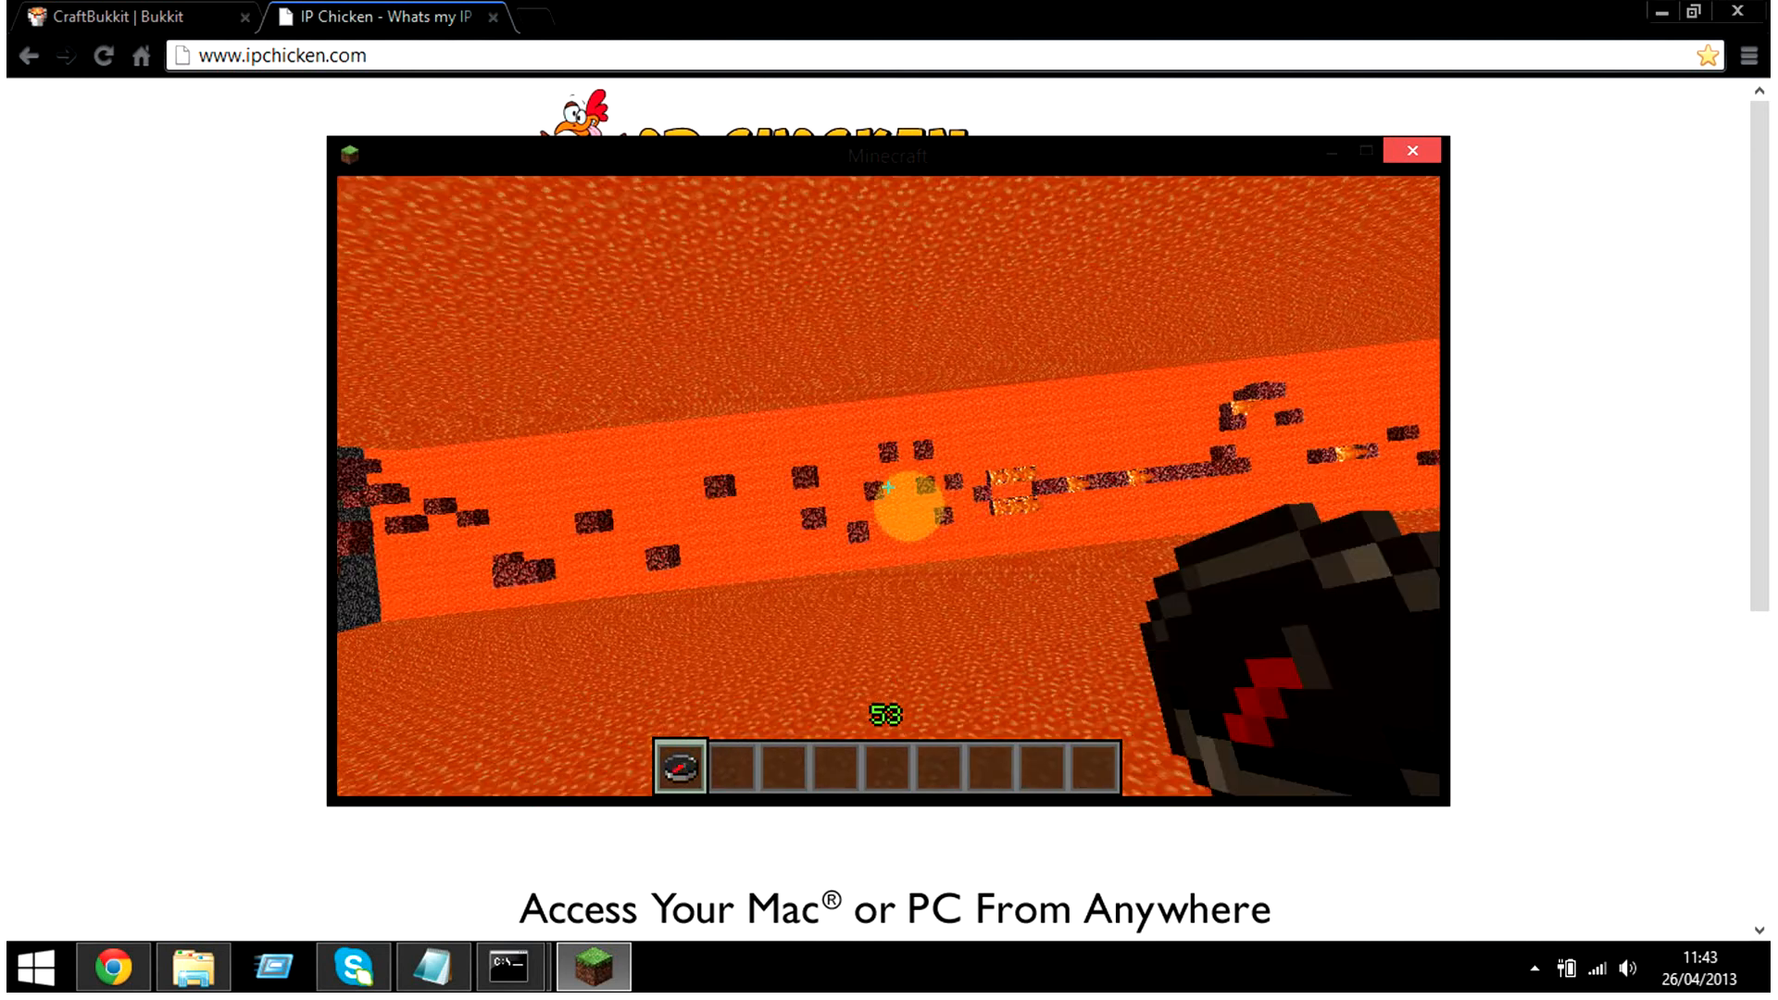
key("w")
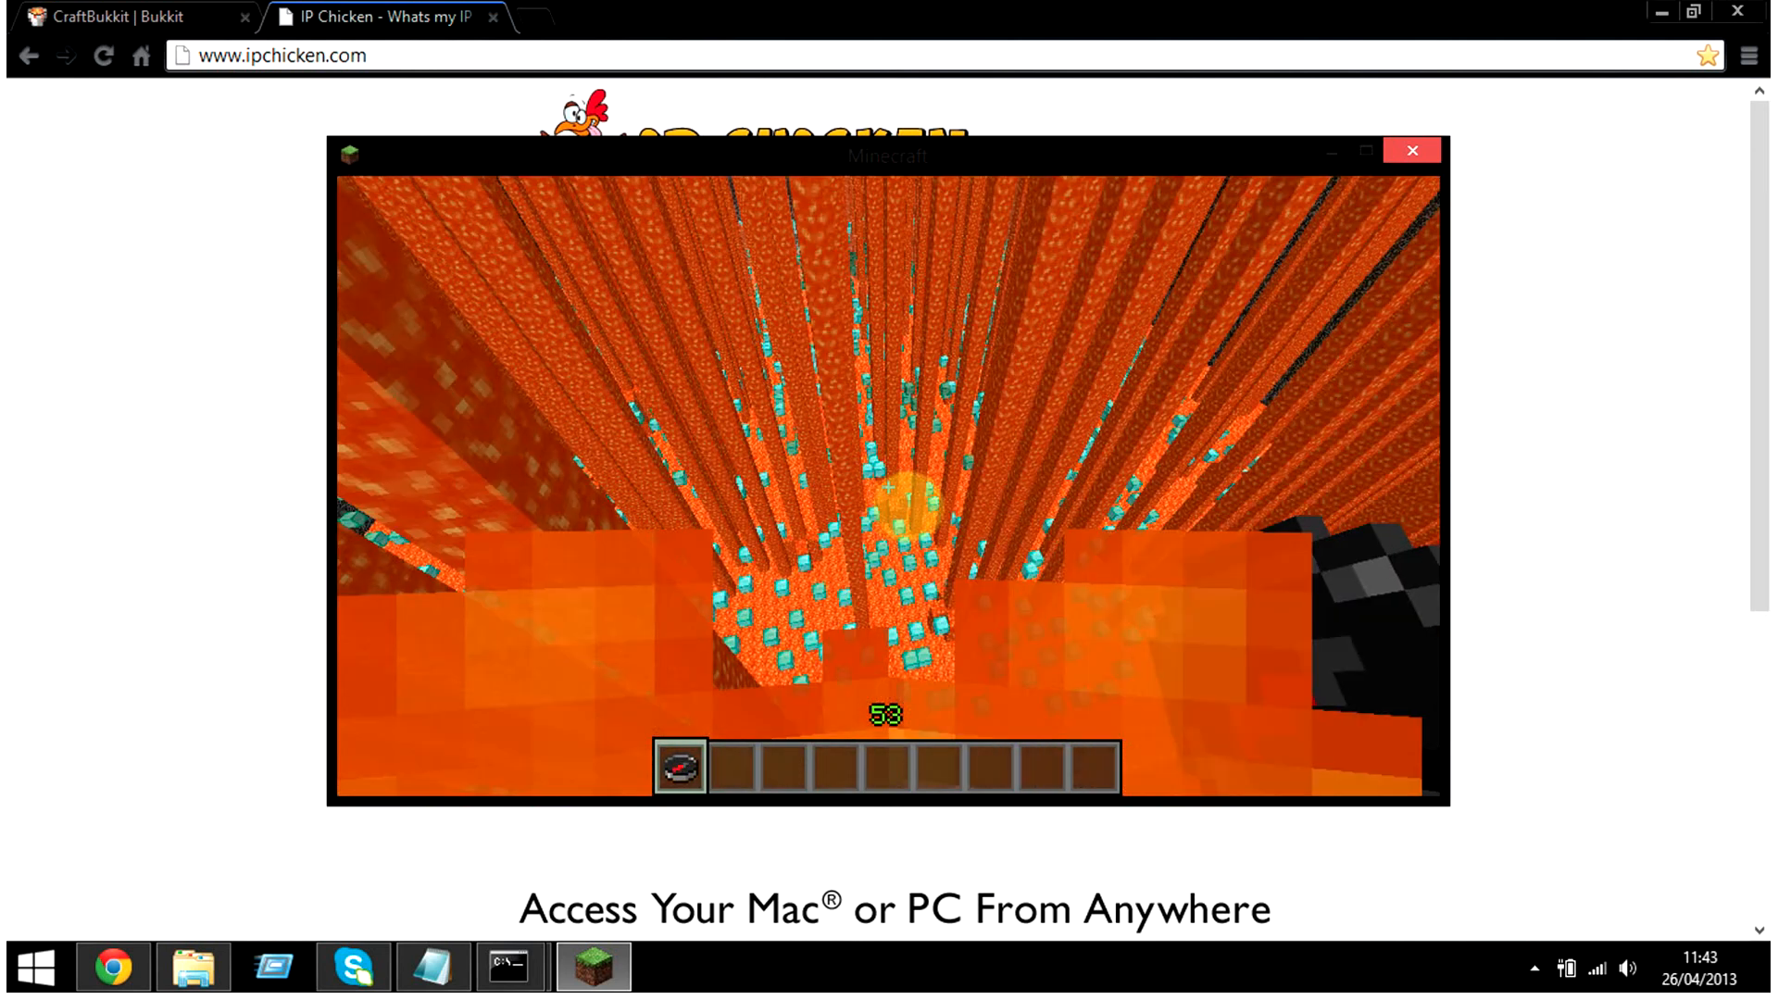
key("w")
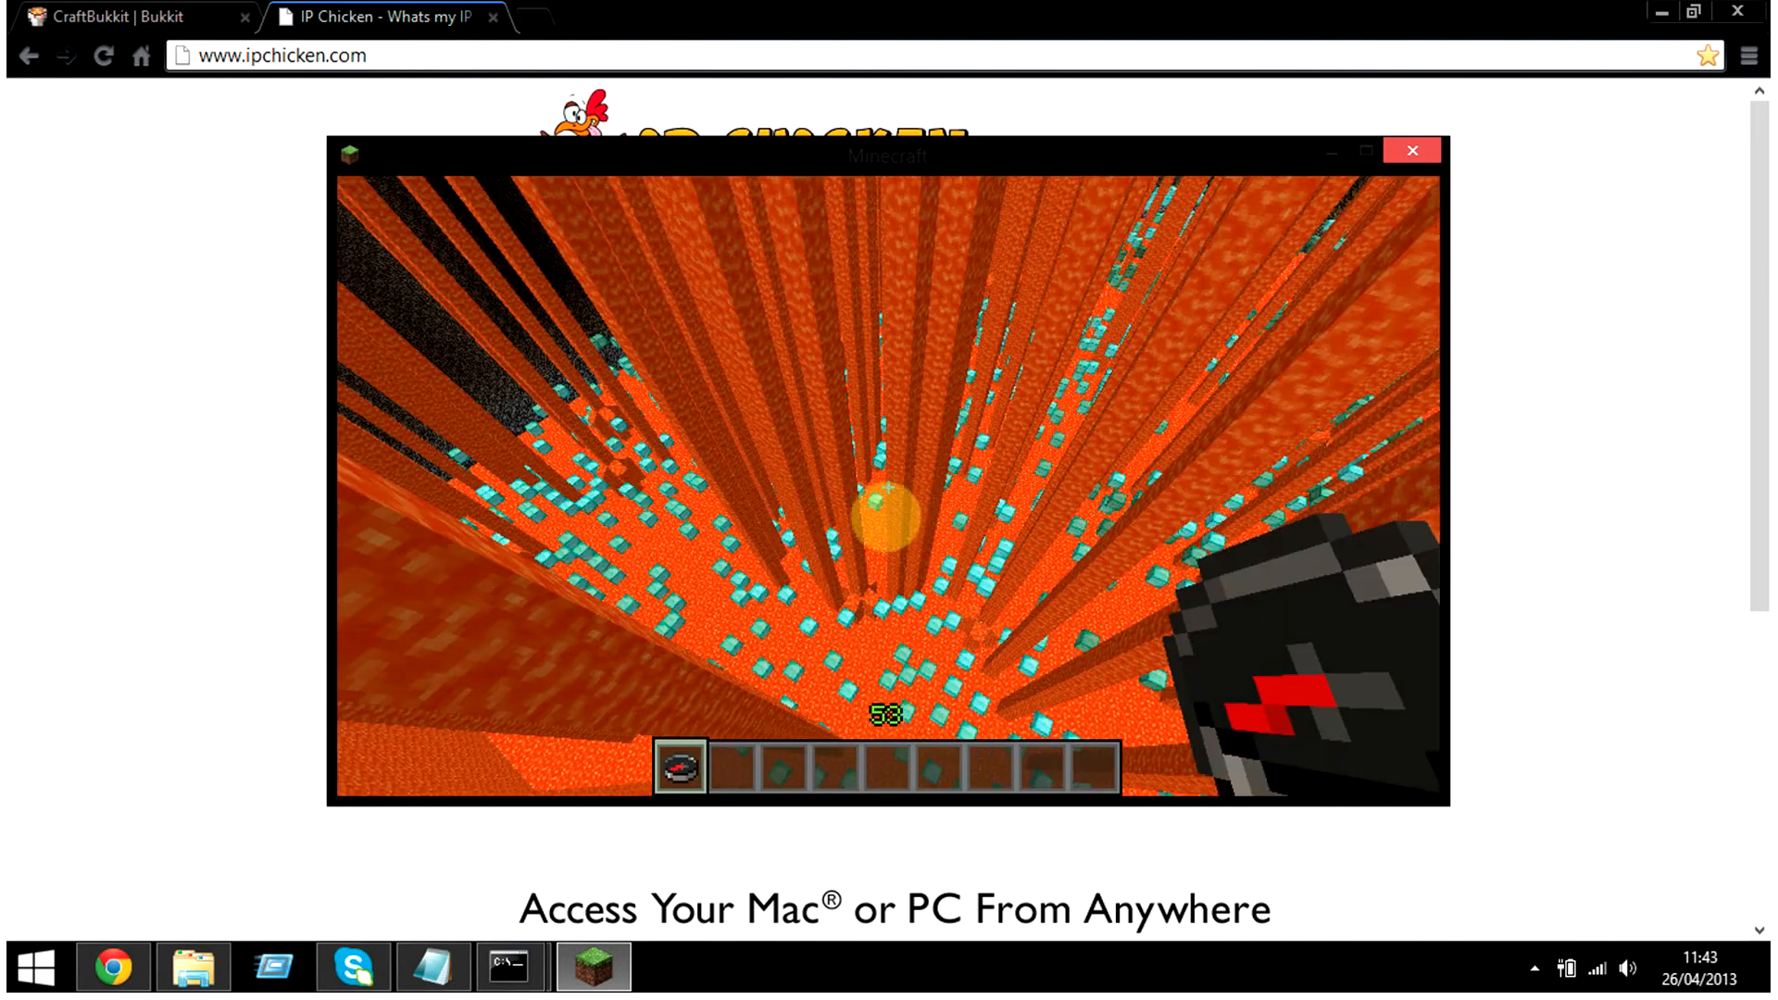
key("w")
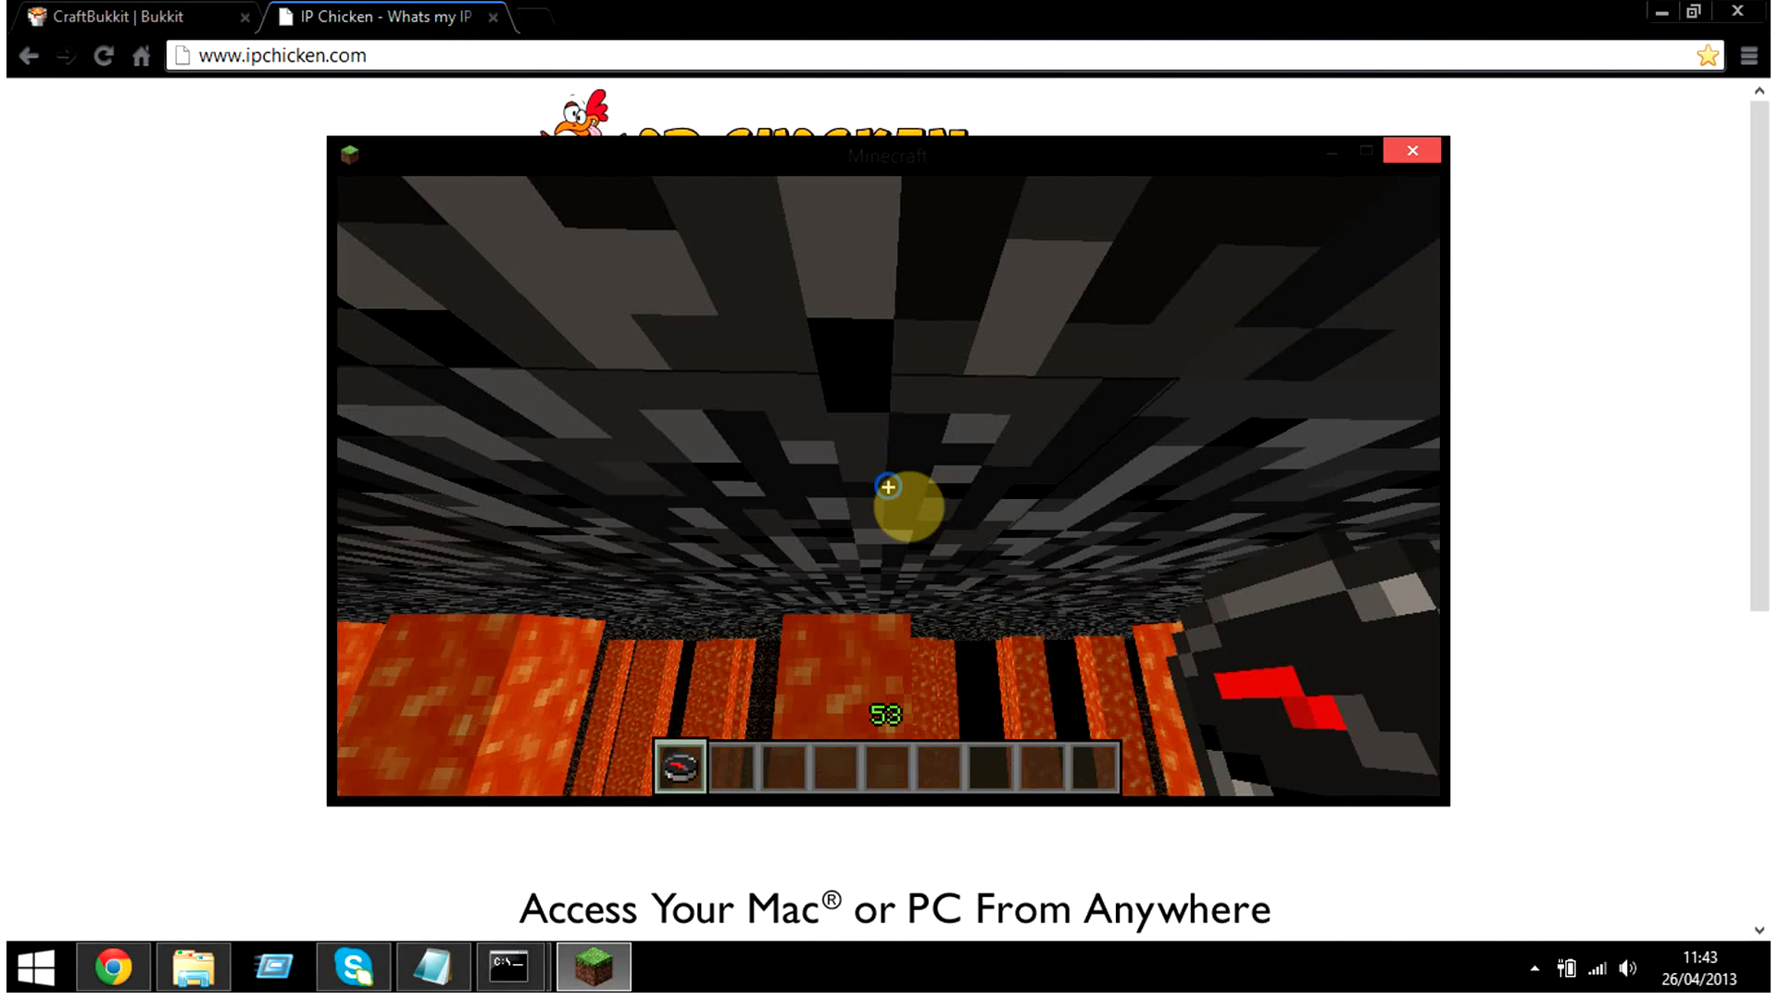
Step: Pass through the bedrock ceiling with the compass and fly across the roof toward the multicoloured pillar
left_click(909, 506)
key("space")
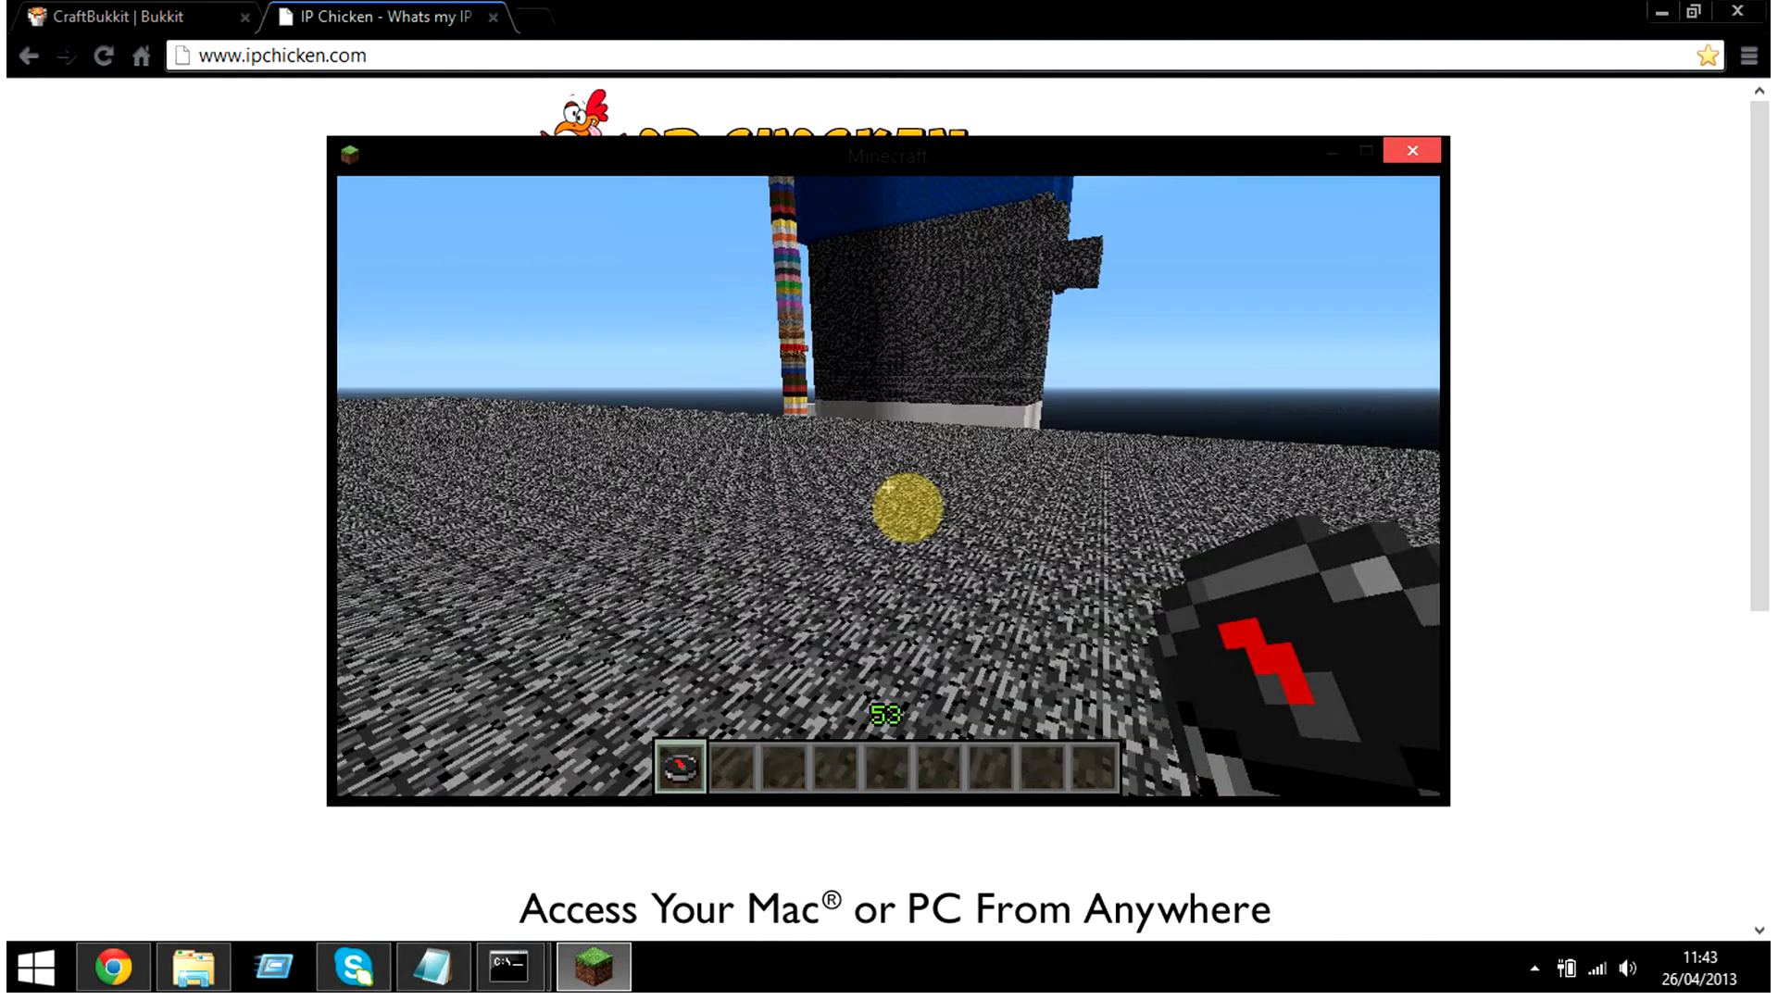
key("w")
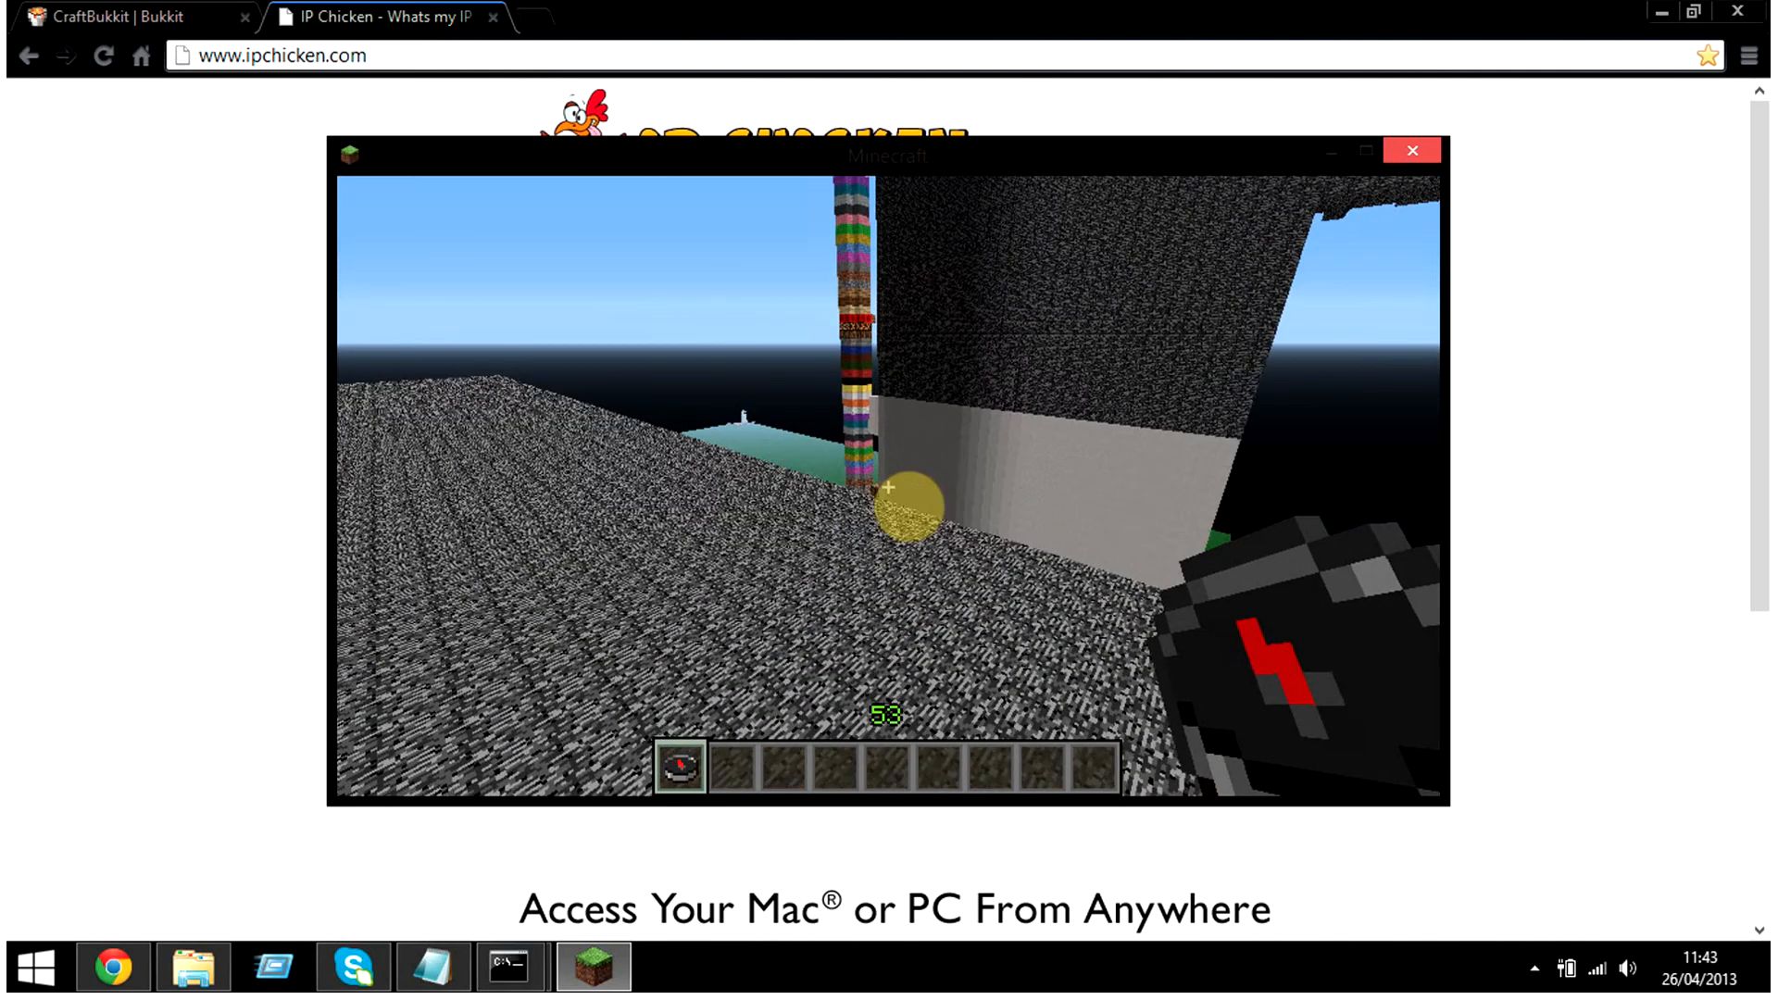
Step: Disconnect from the server, close Minecraft, and minimize Chrome to reveal the server console on the desktop
key("Escape")
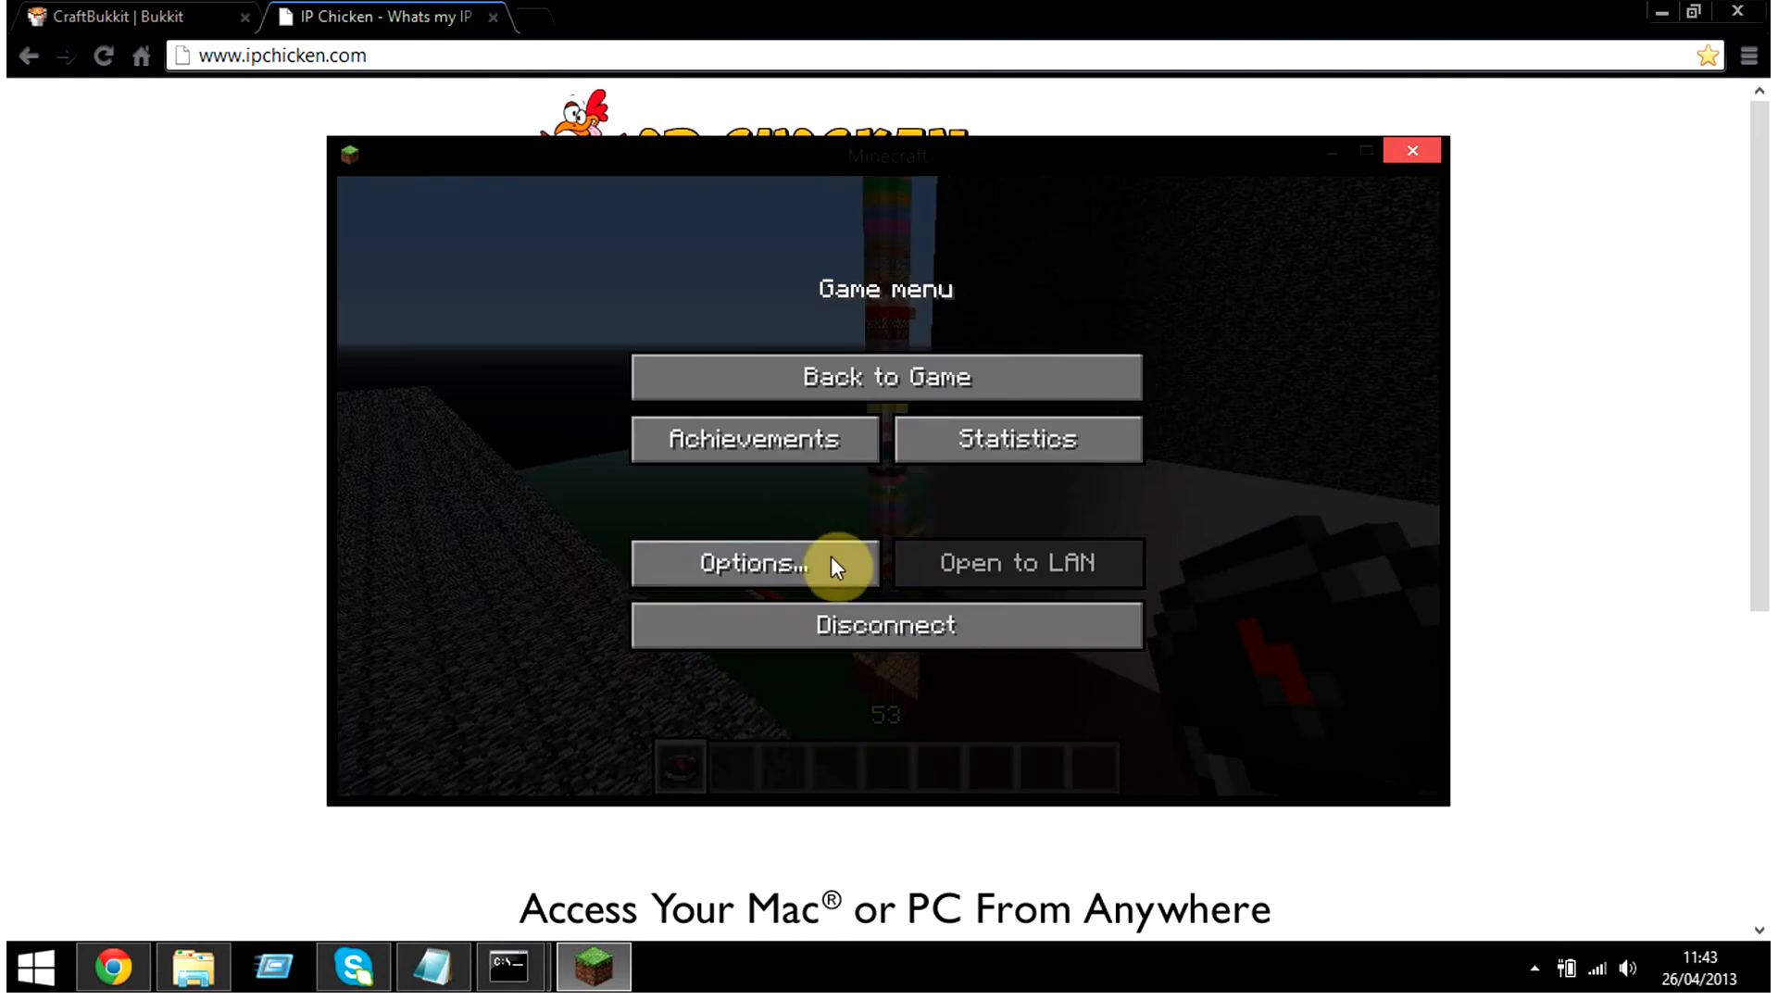
left_click(849, 647)
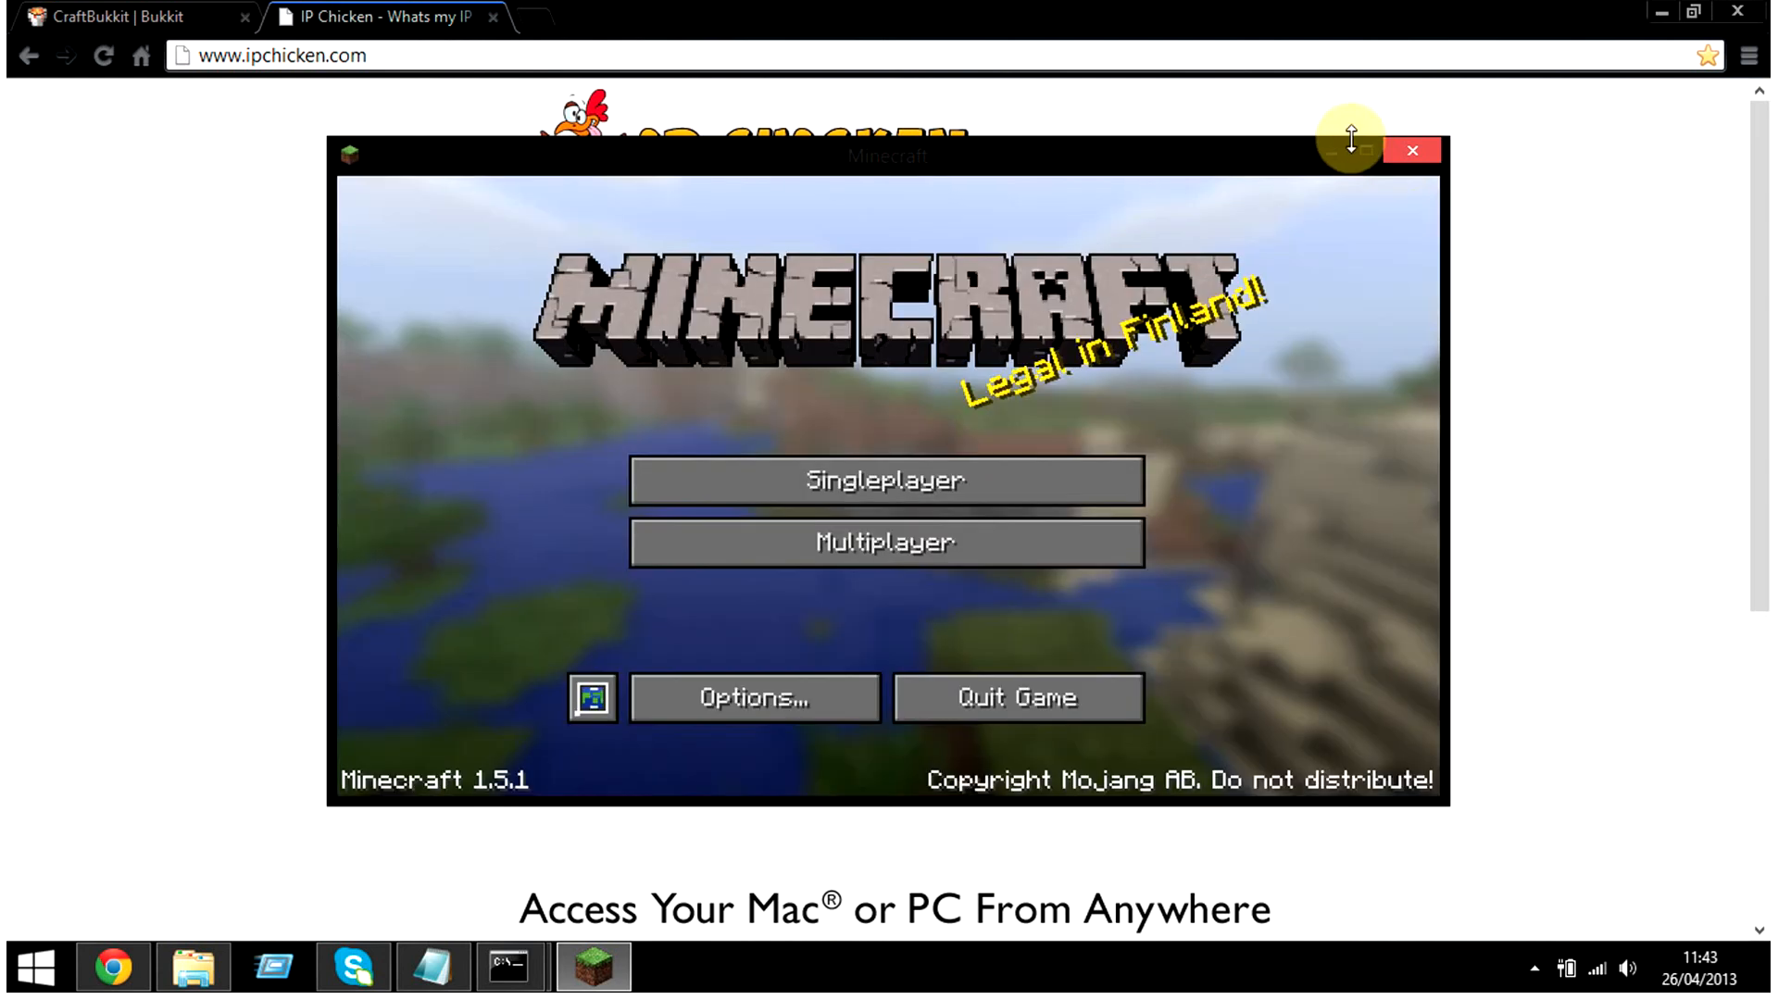
left_click(1405, 150)
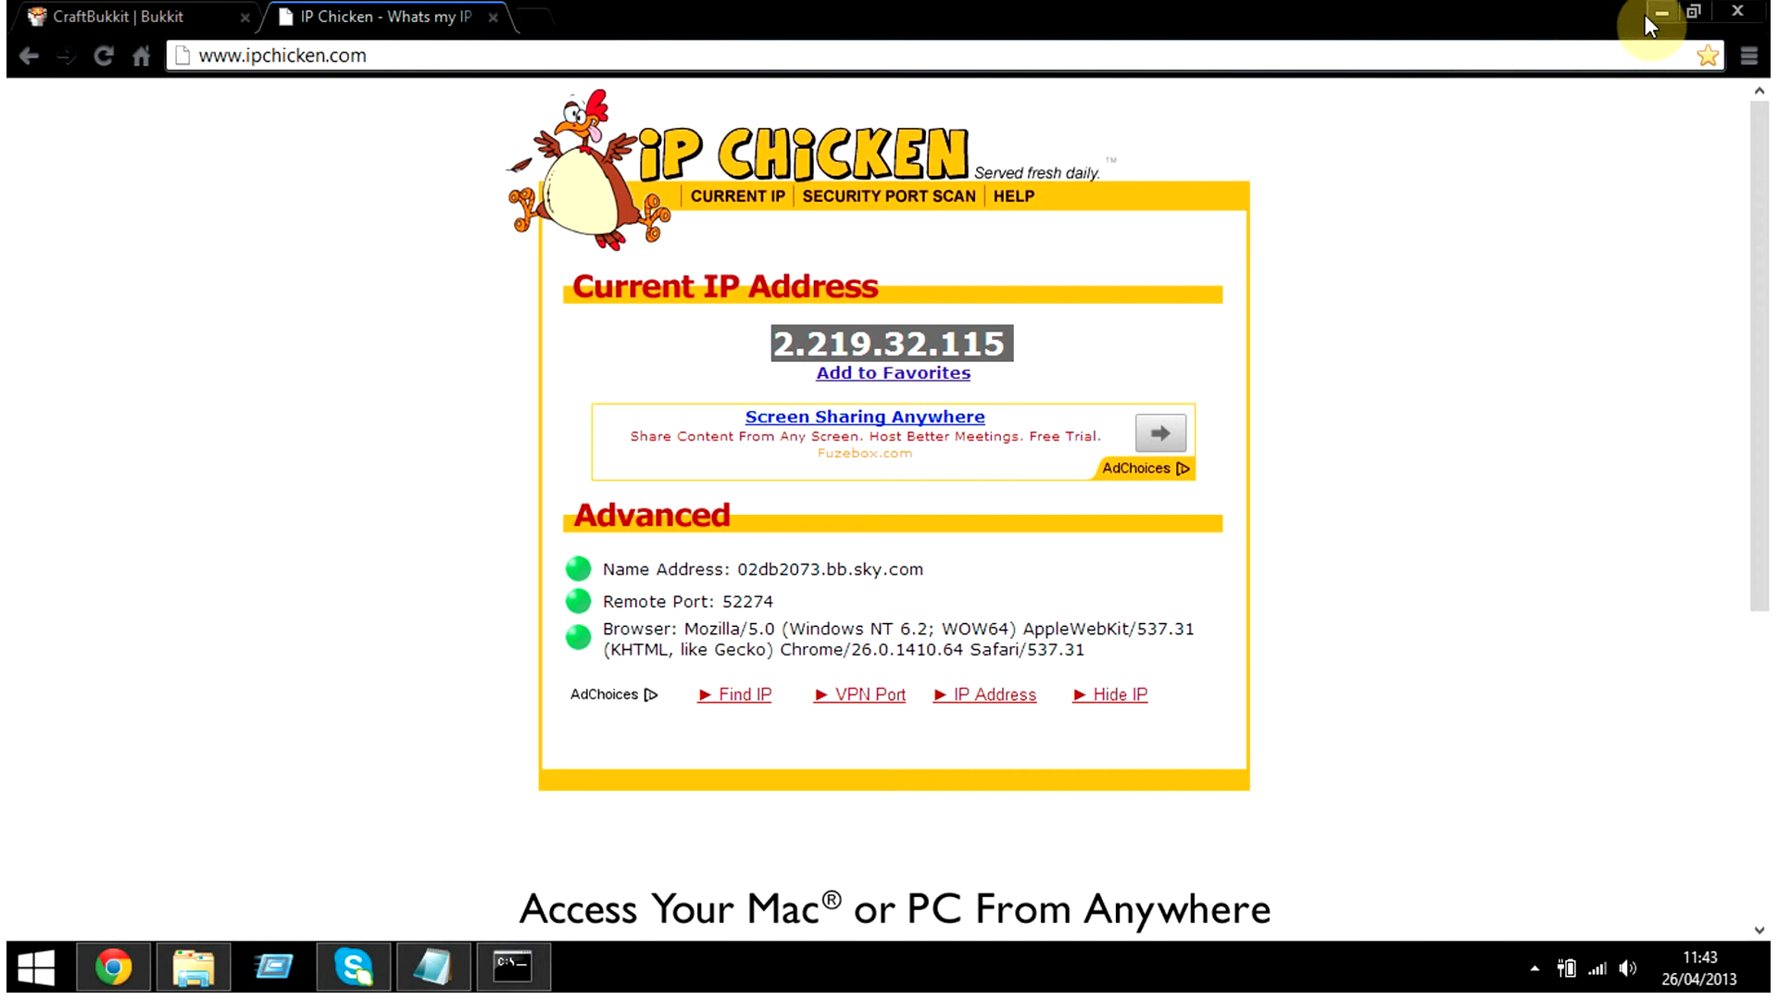
left_click(1664, 11)
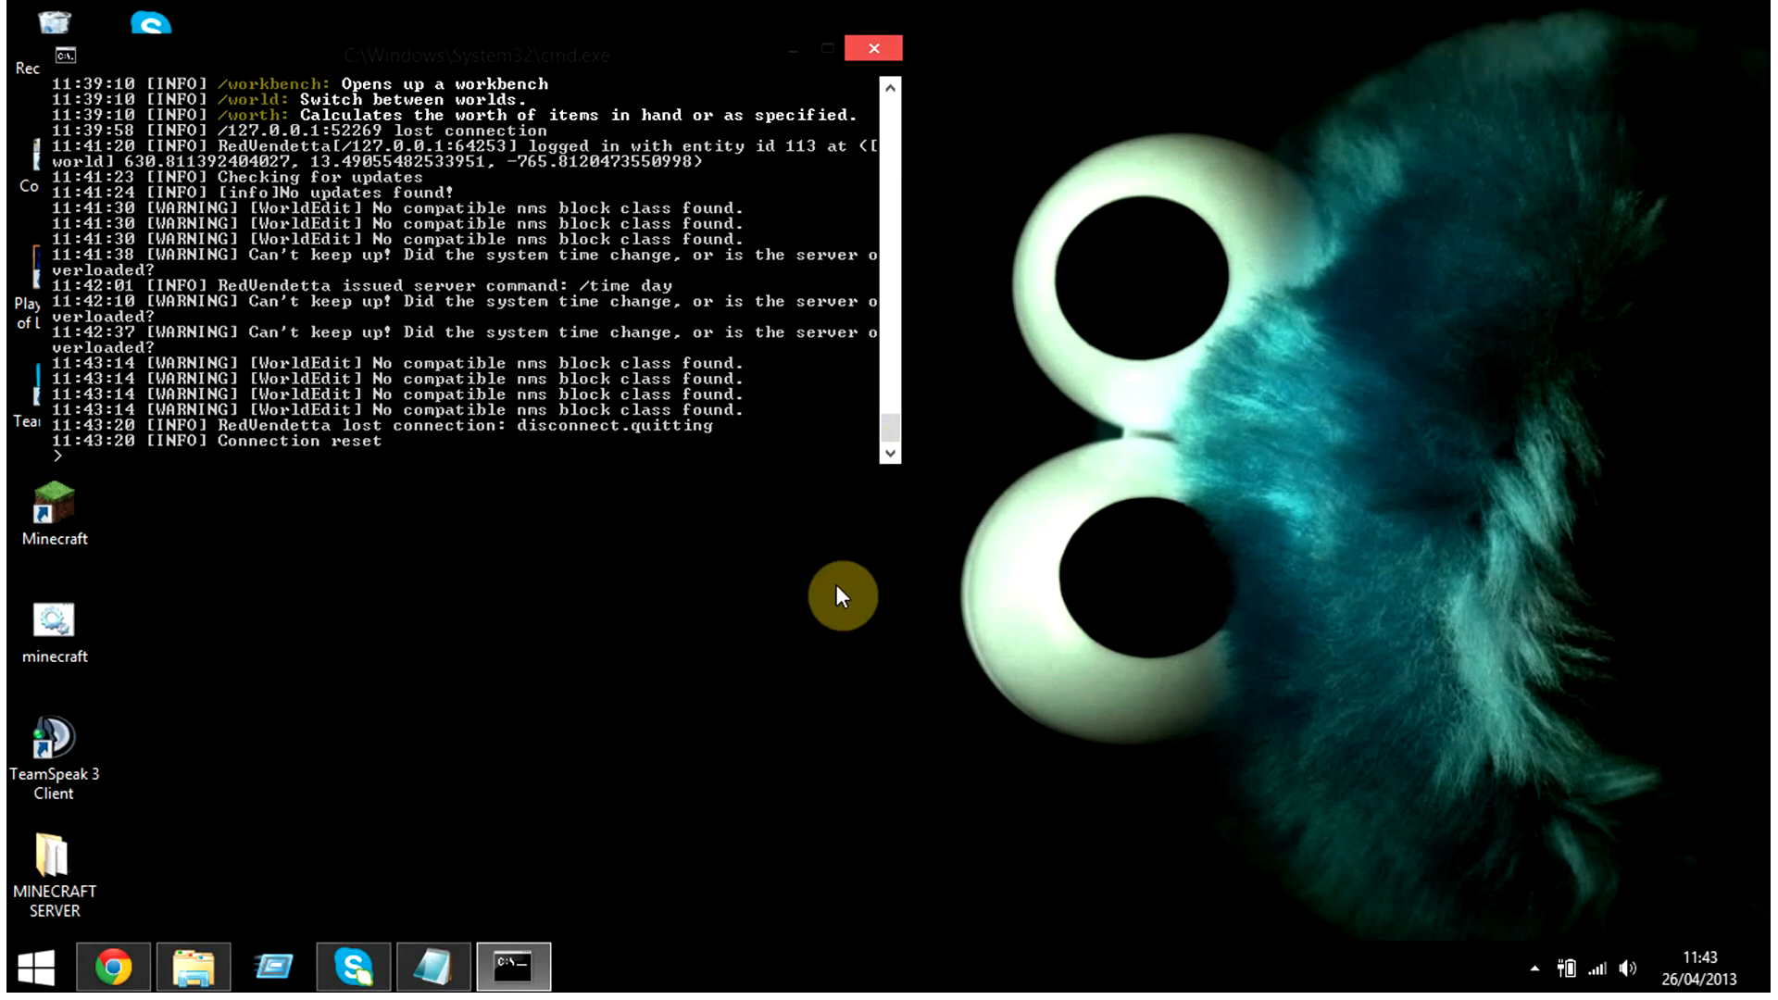